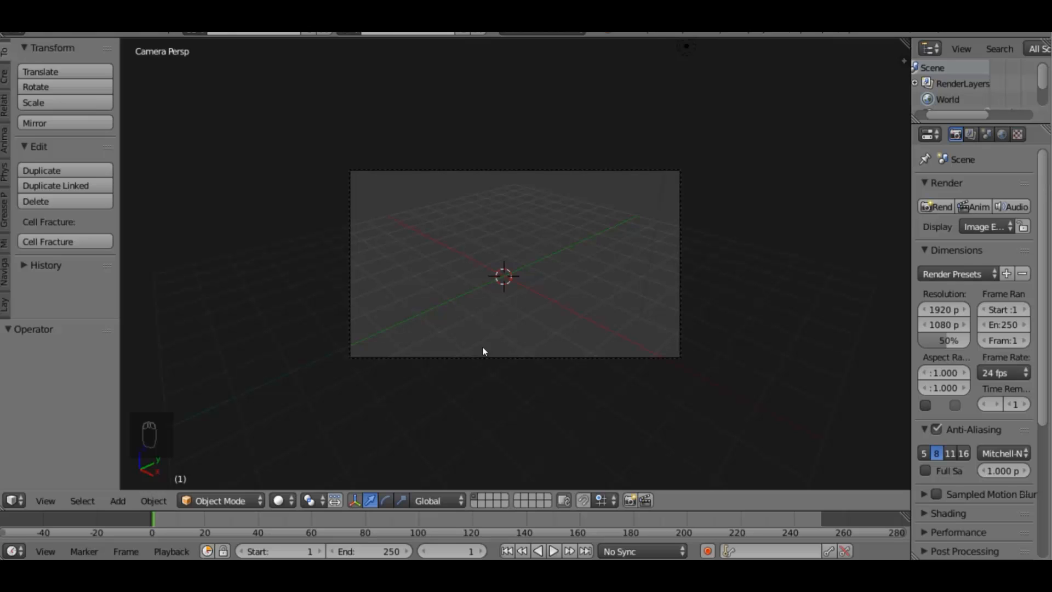
Enable the community add-on Add Mesh: Extra Objects in the user preferences
{"action": "left_click", "coordinate": [44, 33]}
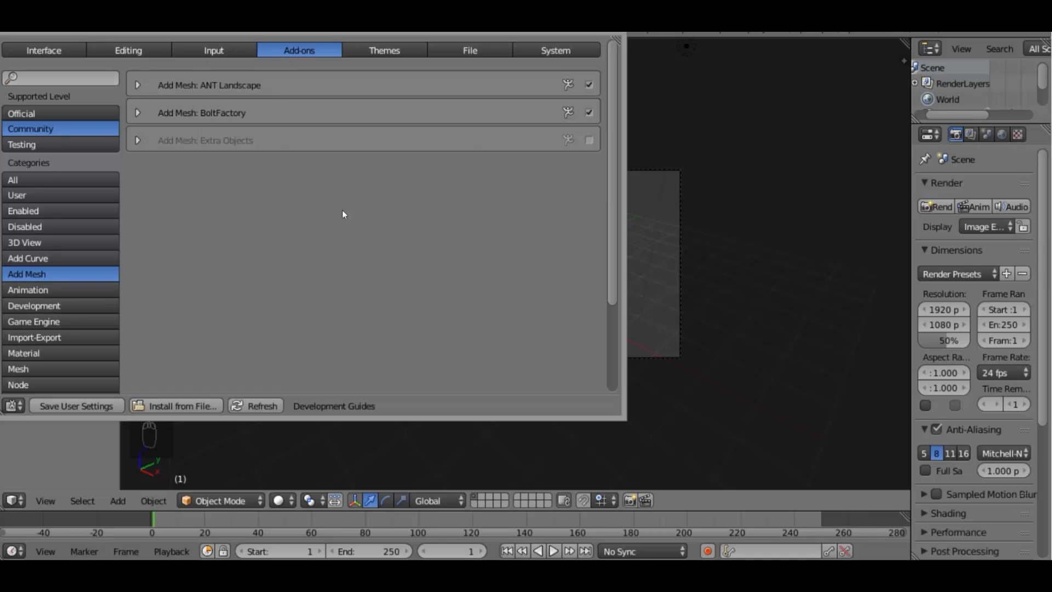
{"action": "left_click", "coordinate": [588, 141]}
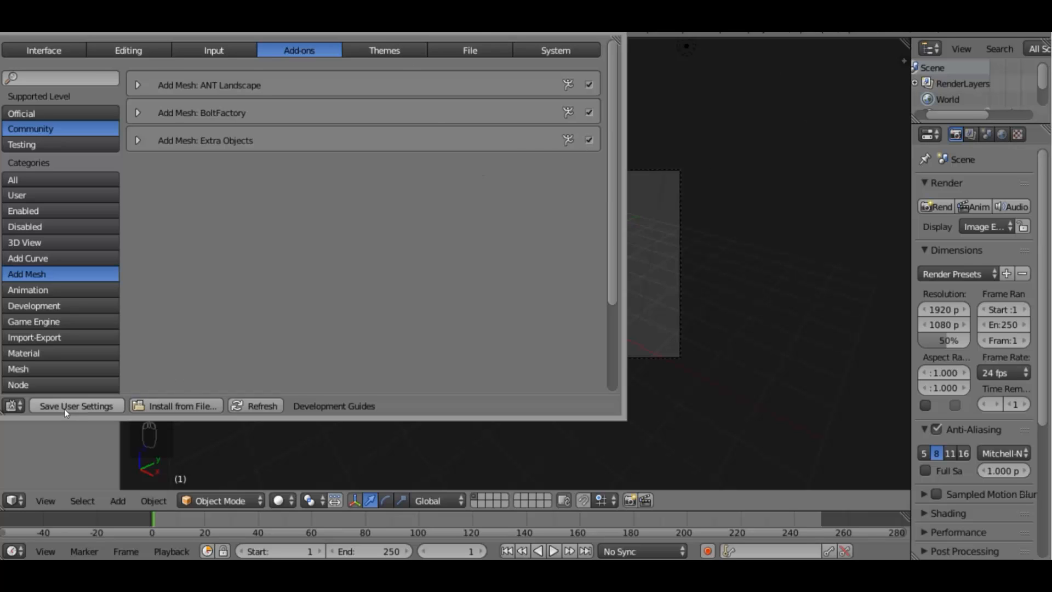
{"action": "left_click", "coordinate": [613, 35]}
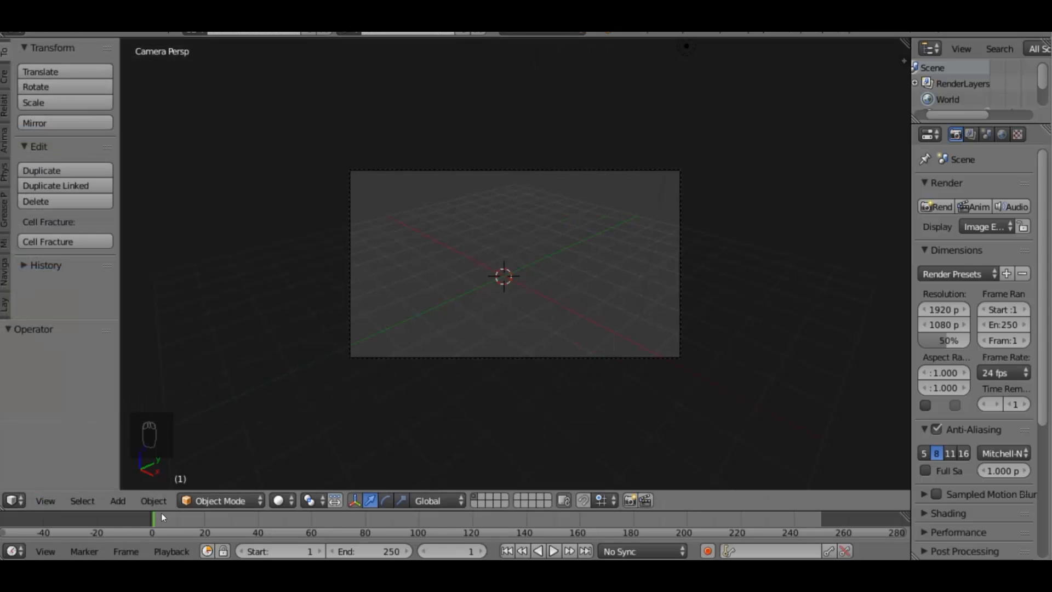
Add a Round Cube mesh using the Sphere preset at the scene's origin
{"action": "left_click", "coordinate": [118, 501]}
{"action": "mouse_move", "coordinate": [138, 482]}
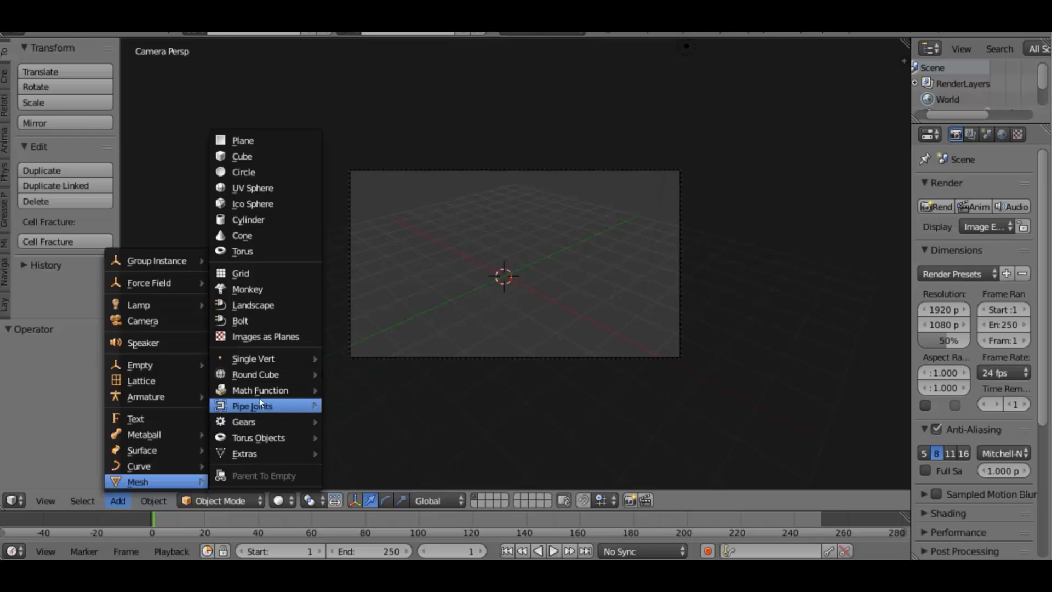
{"action": "mouse_move", "coordinate": [253, 376]}
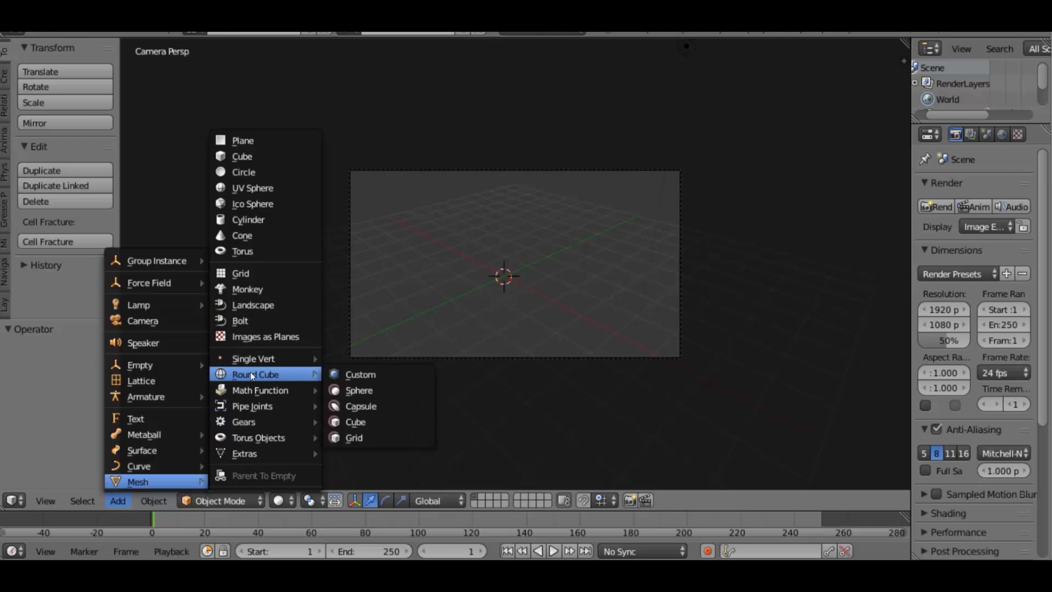
{"action": "left_click", "coordinate": [375, 392]}
{"action": "scroll", "coordinate": [570, 271], "scroll_direction": "up", "scroll_amount": 5}
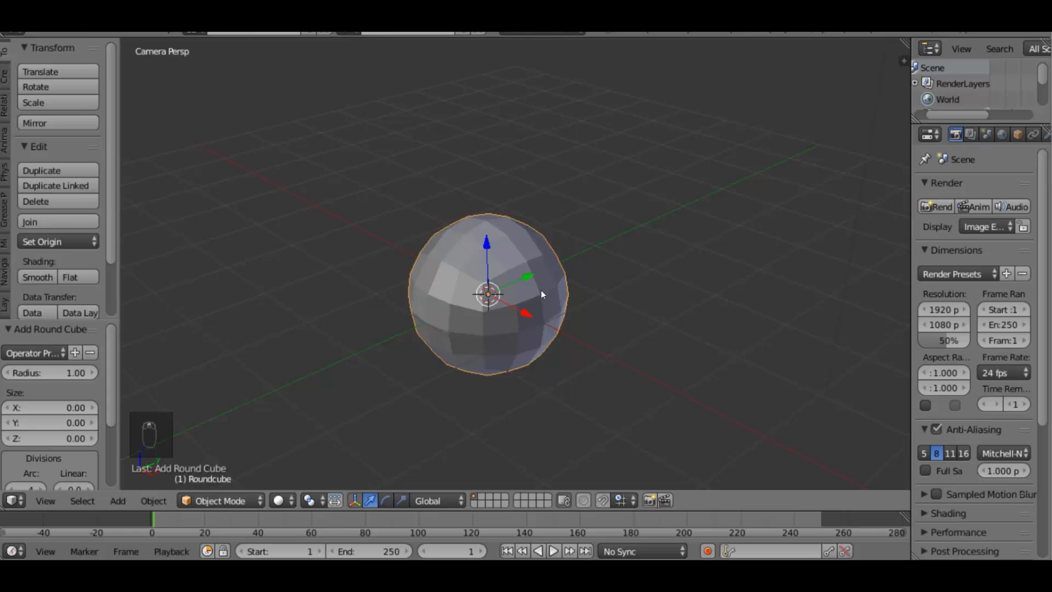
{"action": "scroll", "coordinate": [541, 294], "scroll_direction": "down", "scroll_amount": 3}
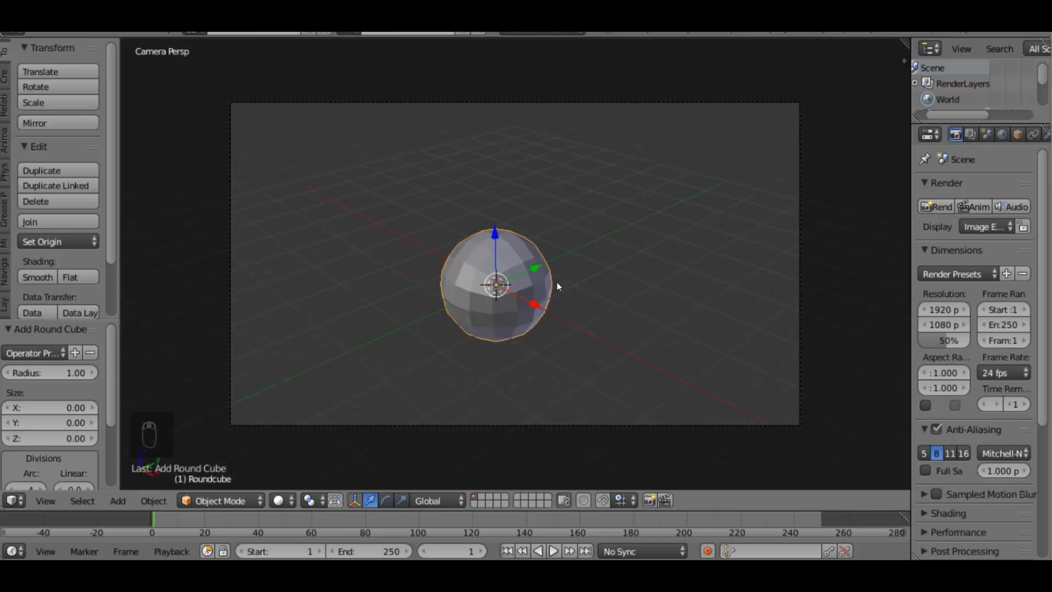
{"action": "middle_click_drag", "start_coordinate": [557, 282], "coordinate": [463, 283]}
{"action": "middle_click_drag", "start_coordinate": [669, 283], "coordinate": [910, 170]}
{"action": "key", "text": "shift+c"}
{"action": "scroll", "coordinate": [519, 272], "scroll_direction": "up", "scroll_amount": 7}
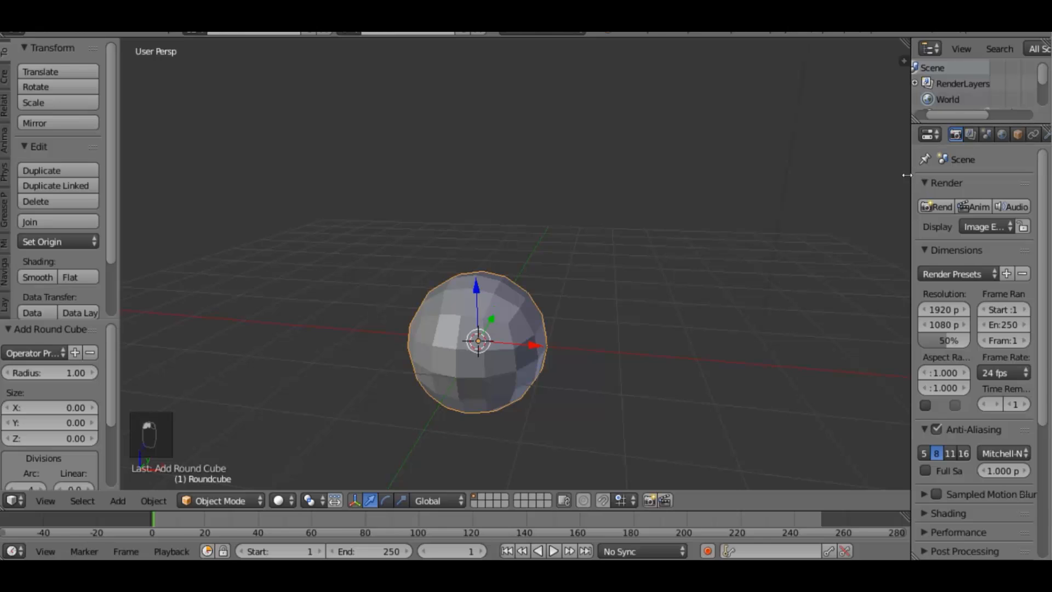
Add a Subdivision Surface modifier to the sphere and set its view subdivisions to 5
{"action": "left_click_drag", "start_coordinate": [911, 174], "coordinate": [720, 160]}
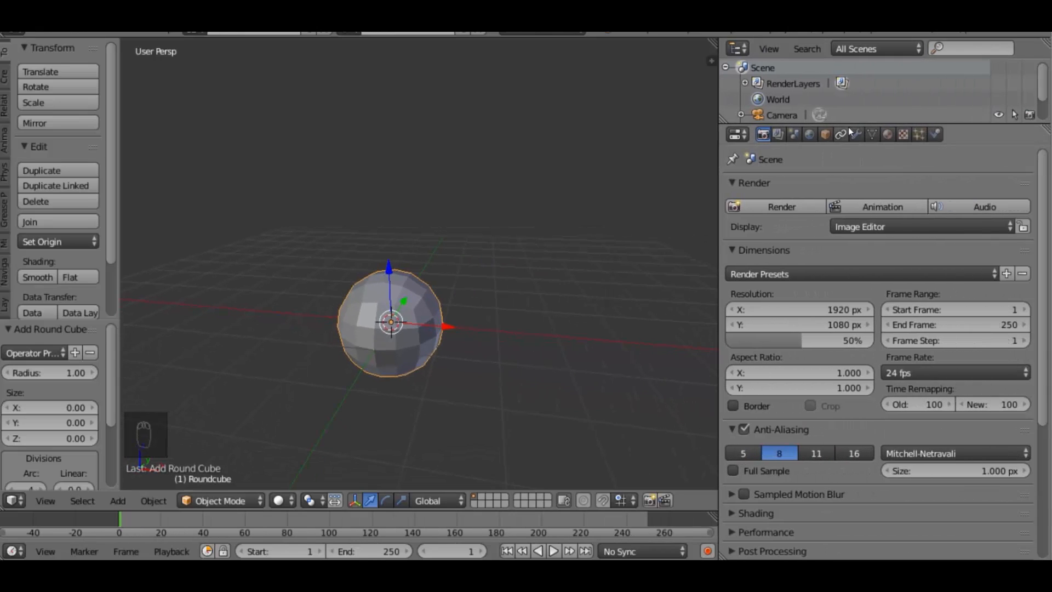
{"action": "left_click", "coordinate": [856, 137]}
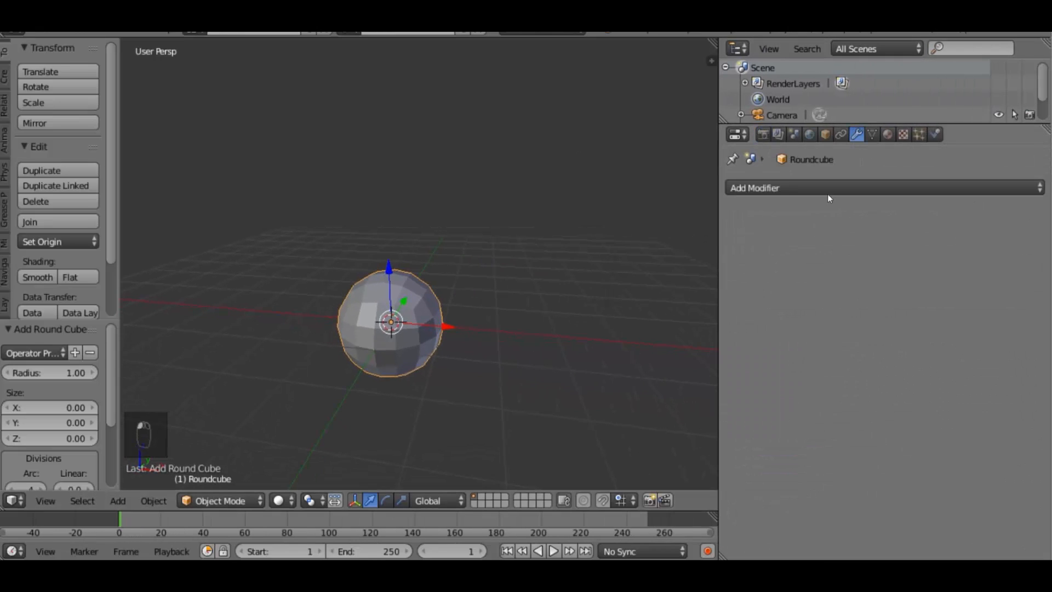
{"action": "left_click", "coordinate": [790, 188]}
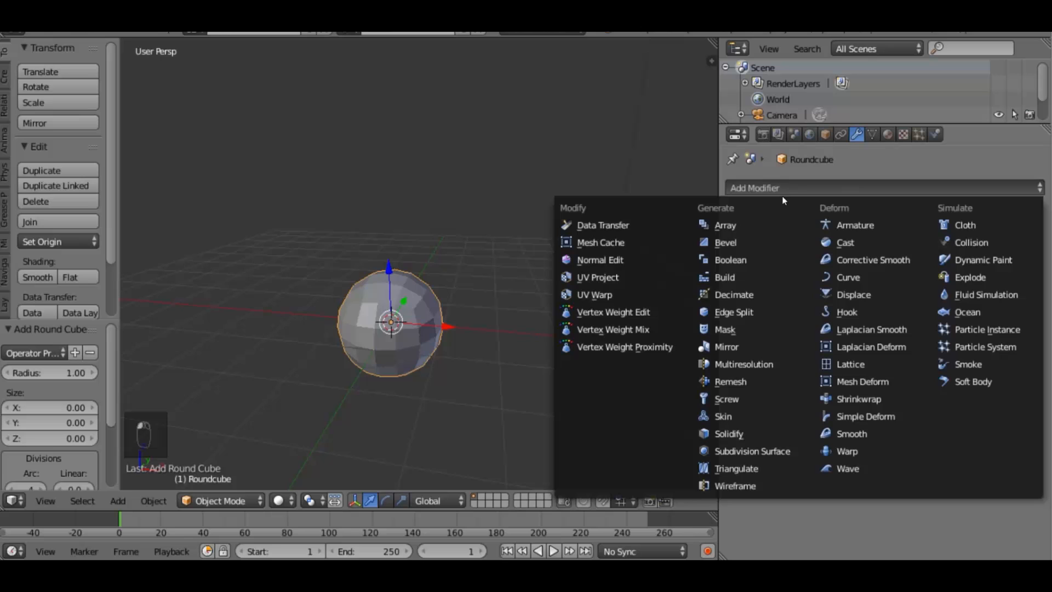
{"action": "left_click", "coordinate": [732, 449]}
{"action": "middle_click_drag", "start_coordinate": [528, 318], "coordinate": [493, 328]}
{"action": "left_click", "coordinate": [872, 297]}
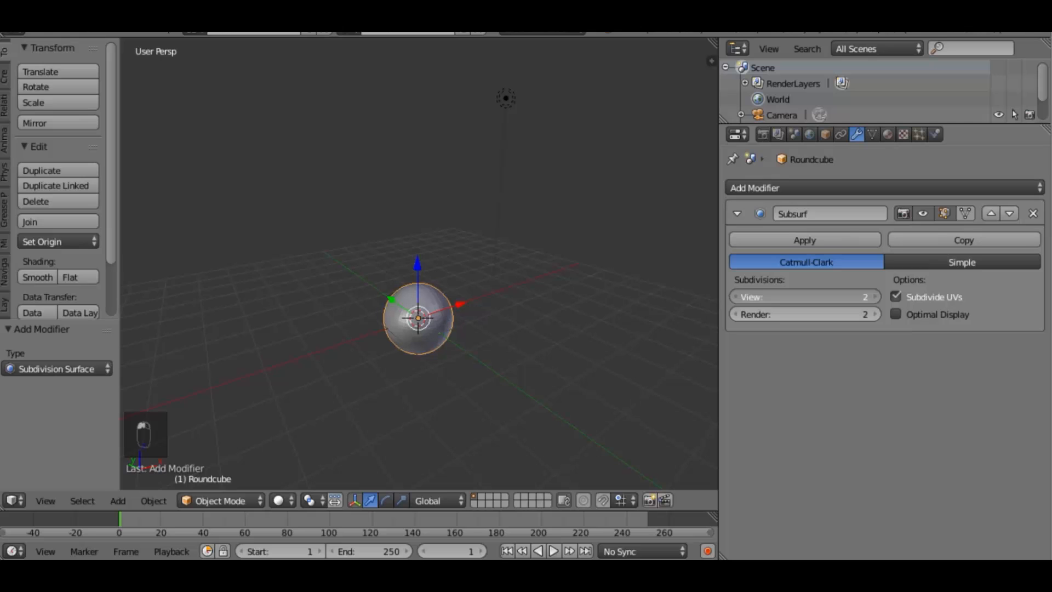
{"action": "left_click", "coordinate": [873, 297]}
{"action": "left_click", "coordinate": [873, 297]}
{"action": "left_click", "coordinate": [873, 297]}
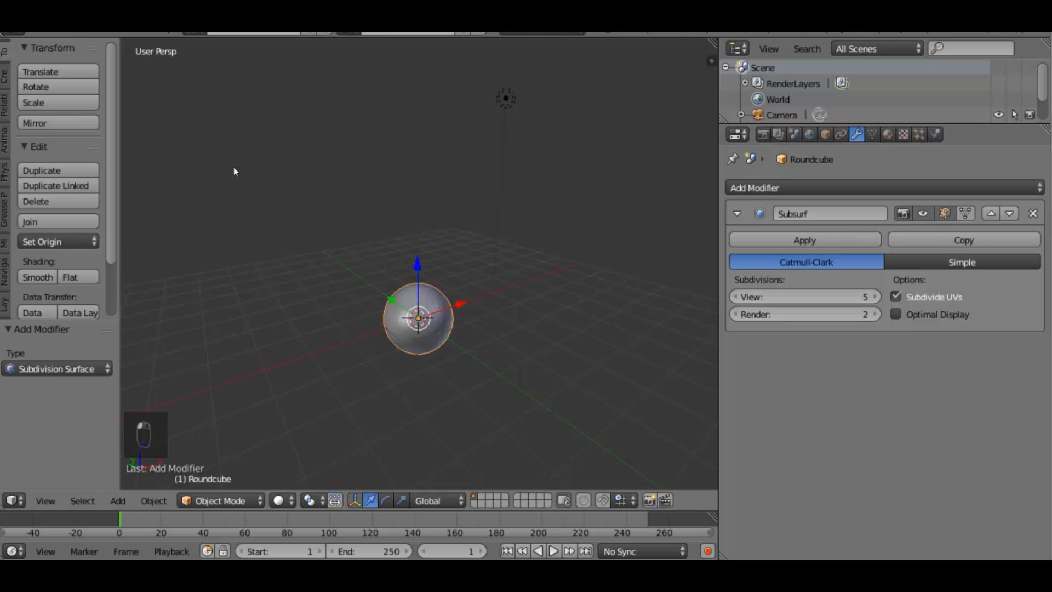
{"action": "scroll", "coordinate": [477, 268], "scroll_direction": "up", "scroll_amount": 4}
{"action": "middle_click_drag", "start_coordinate": [505, 294], "coordinate": [558, 304]}
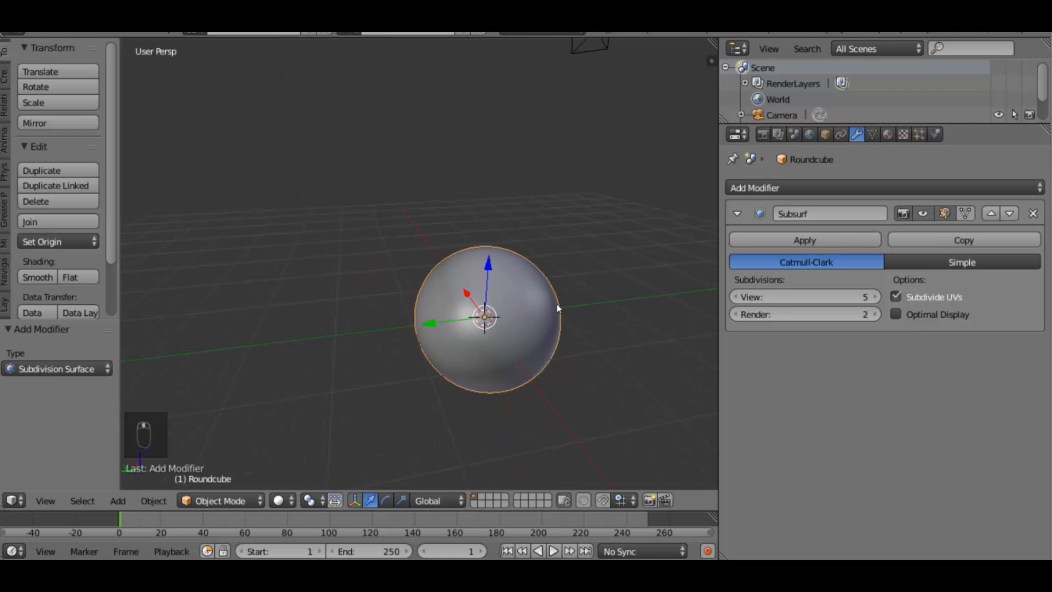
Save the project in the Documents folder as meteoritetuto.blend
{"action": "left_click", "coordinate": [33, 31]}
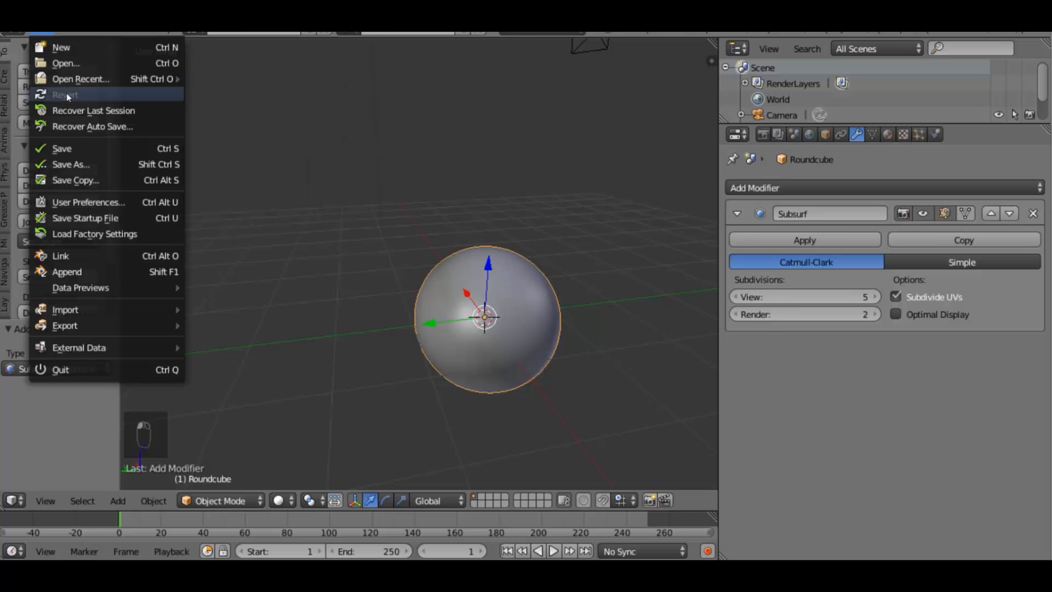
{"action": "left_click", "coordinate": [91, 150]}
{"action": "left_click", "coordinate": [224, 87]}
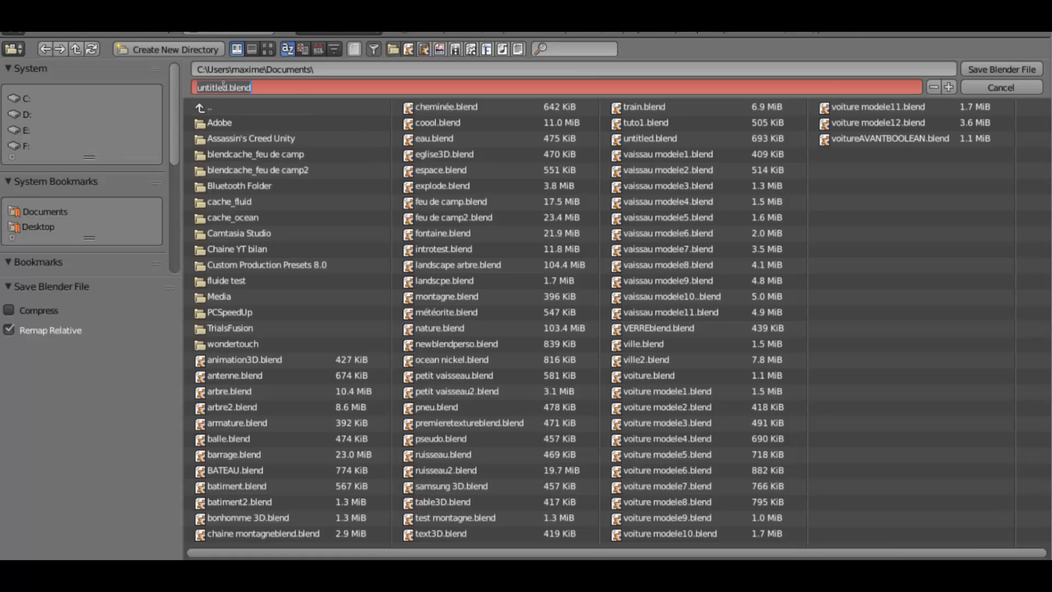
{"action": "left_click", "coordinate": [224, 87]}
{"action": "key", "text": "BackSpace"}
{"action": "key", "text": "BackSpace"}
{"action": "key", "text": "BackSpace"}
{"action": "key", "text": "BackSpace"}
{"action": "key", "text": "BackSpace"}
{"action": "key", "text": "BackSpace"}
{"action": "key", "text": "BackSpace"}
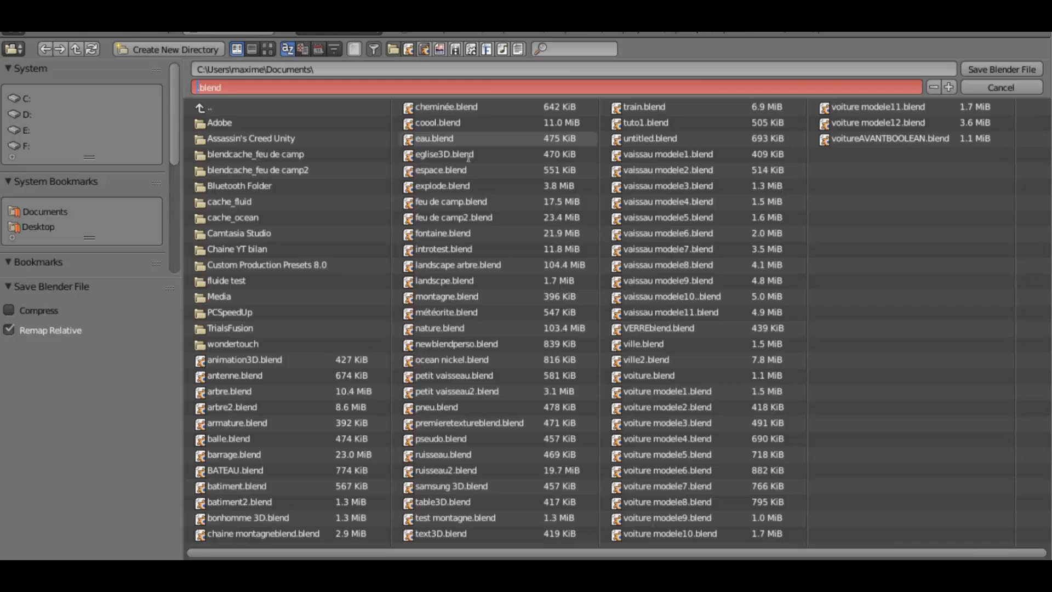
{"action": "type", "text": "meteoritetuto"}
{"action": "key", "text": "Return"}
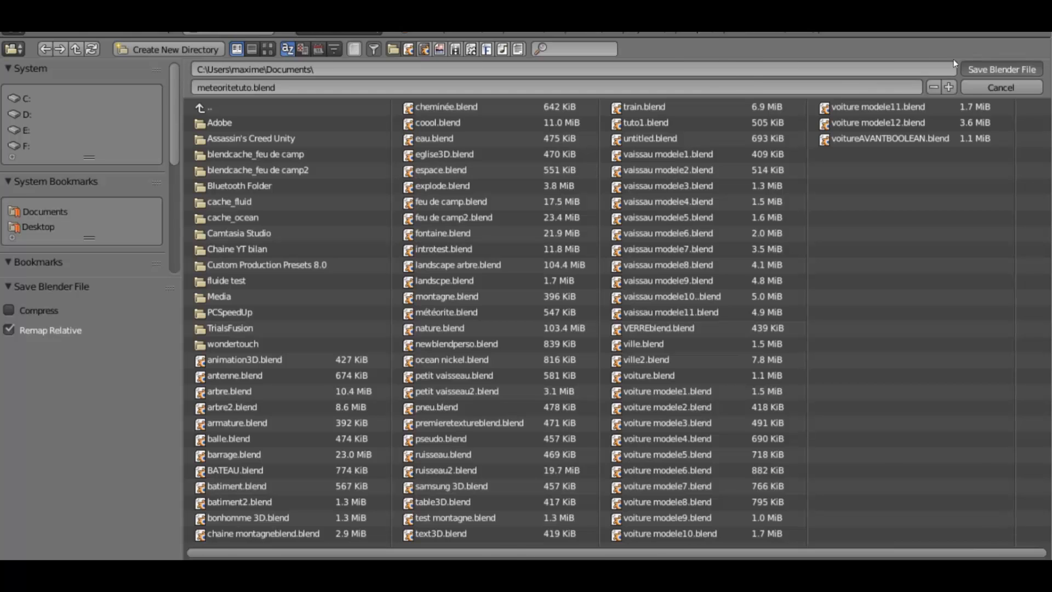
{"action": "left_click", "coordinate": [1001, 69]}
Switch the sphere to Sculpt Mode with the brush settings displayed
{"action": "middle_click_drag", "start_coordinate": [485, 195], "coordinate": [371, 245]}
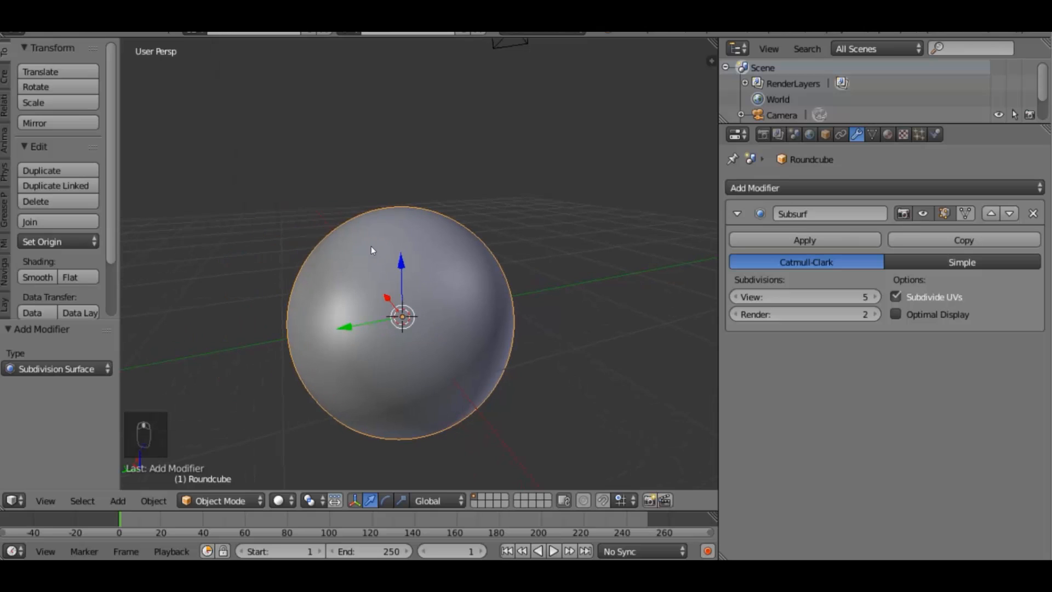
{"action": "key", "text": "t"}
{"action": "middle_click_drag", "start_coordinate": [293, 290], "coordinate": [425, 242]}
{"action": "scroll", "coordinate": [429, 229], "scroll_direction": "down", "scroll_amount": 2}
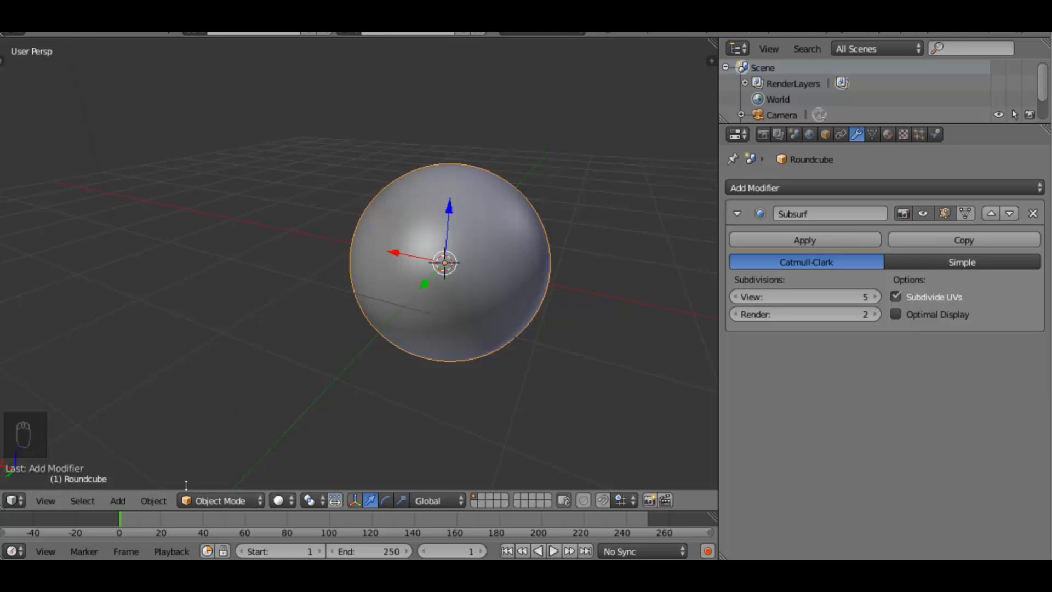
{"action": "left_click", "coordinate": [277, 501]}
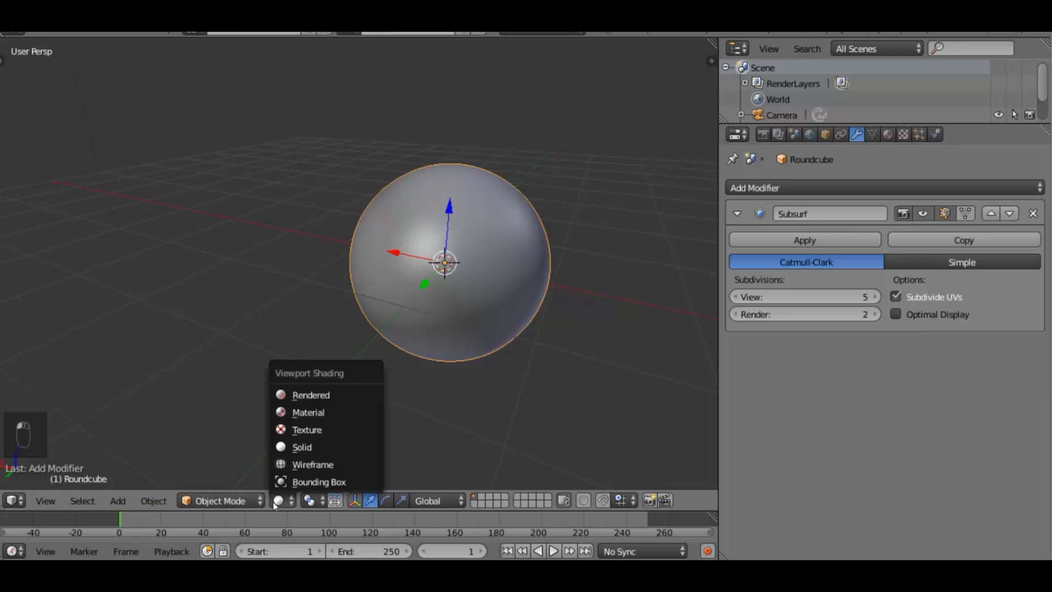
{"action": "left_click", "coordinate": [203, 501]}
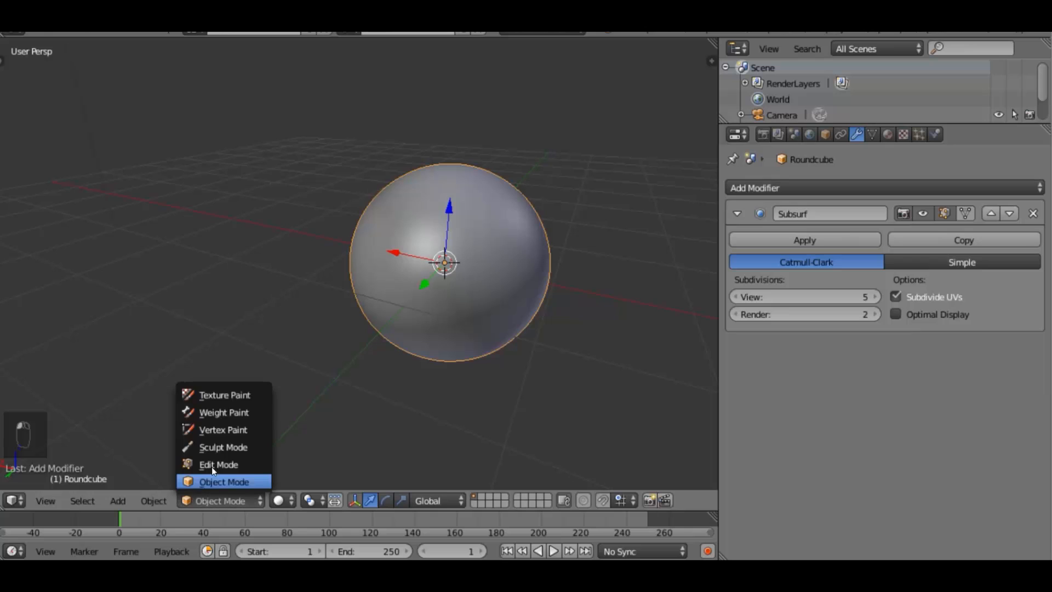
{"action": "left_click", "coordinate": [235, 446]}
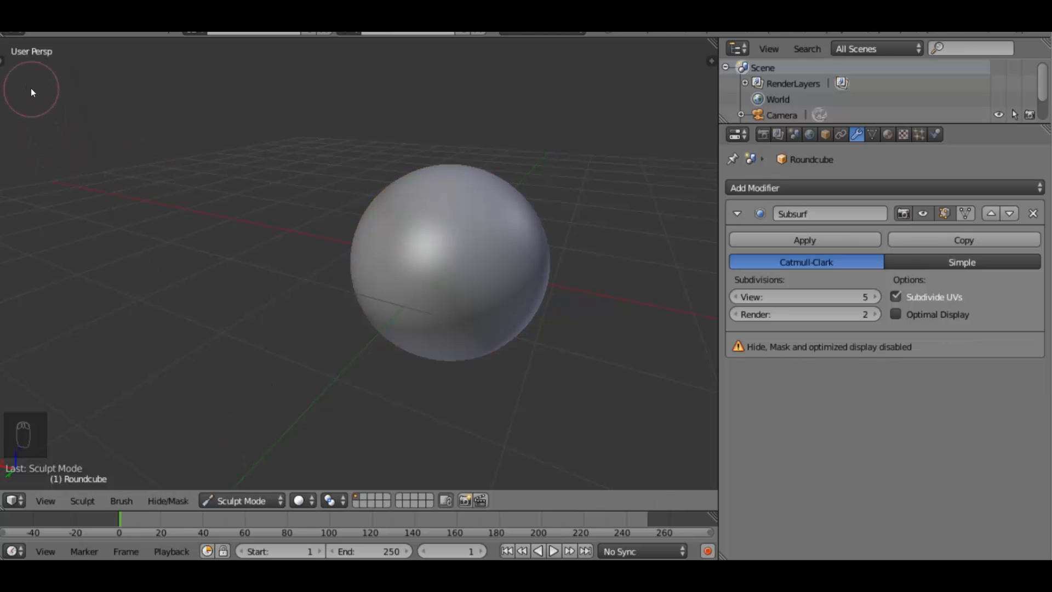
{"action": "key", "text": "t"}
{"action": "middle_click_drag", "start_coordinate": [301, 181], "coordinate": [271, 205]}
{"action": "scroll", "coordinate": [316, 252], "scroll_direction": "down", "scroll_amount": 4}
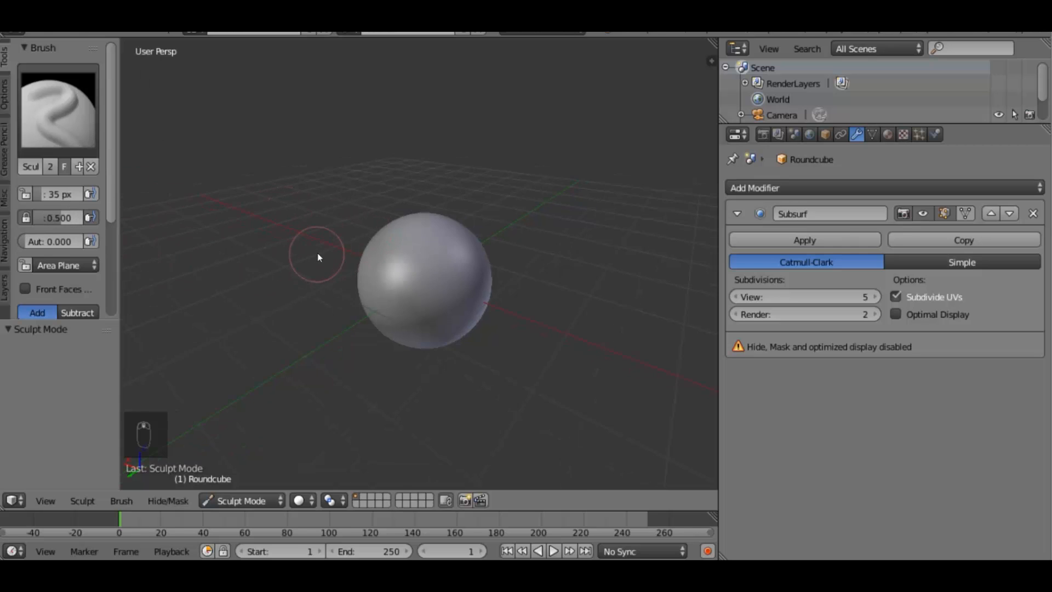
Sculpt the first raised bulges on the sphere with the 35 px brush set to Add
{"action": "mouse_move", "coordinate": [458, 277]}
{"action": "left_mouse_down"}
{"action": "mouse_move", "coordinate": [420, 244]}
{"action": "mouse_move", "coordinate": [442, 287]}
{"action": "mouse_move", "coordinate": [447, 258]}
{"action": "left_mouse_up"}
{"action": "scroll", "coordinate": [70, 287], "scroll_direction": "down", "scroll_amount": 5}
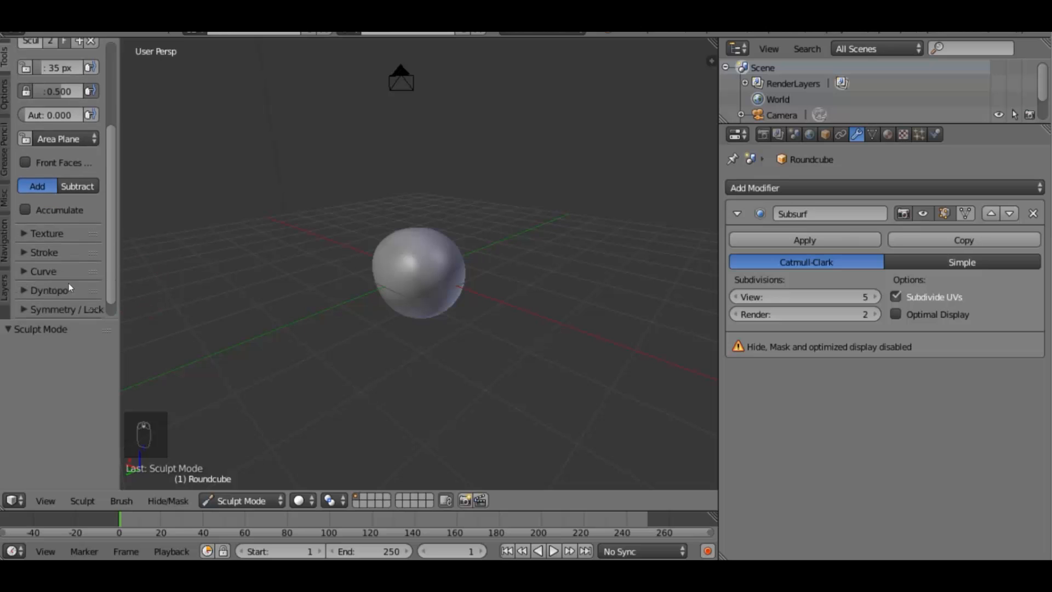
{"action": "scroll", "coordinate": [26, 314], "scroll_direction": "down", "scroll_amount": 1}
{"action": "middle_click_drag", "start_coordinate": [374, 285], "coordinate": [406, 329]}
{"action": "mouse_move", "coordinate": [433, 288]}
{"action": "left_mouse_down"}
{"action": "mouse_move", "coordinate": [449, 286]}
{"action": "mouse_move", "coordinate": [449, 298]}
{"action": "left_mouse_up"}
{"action": "mouse_move", "coordinate": [449, 297]}
{"action": "middle_mouse_down"}
{"action": "mouse_move", "coordinate": [472, 252]}
{"action": "mouse_move", "coordinate": [432, 209]}
{"action": "middle_mouse_up"}
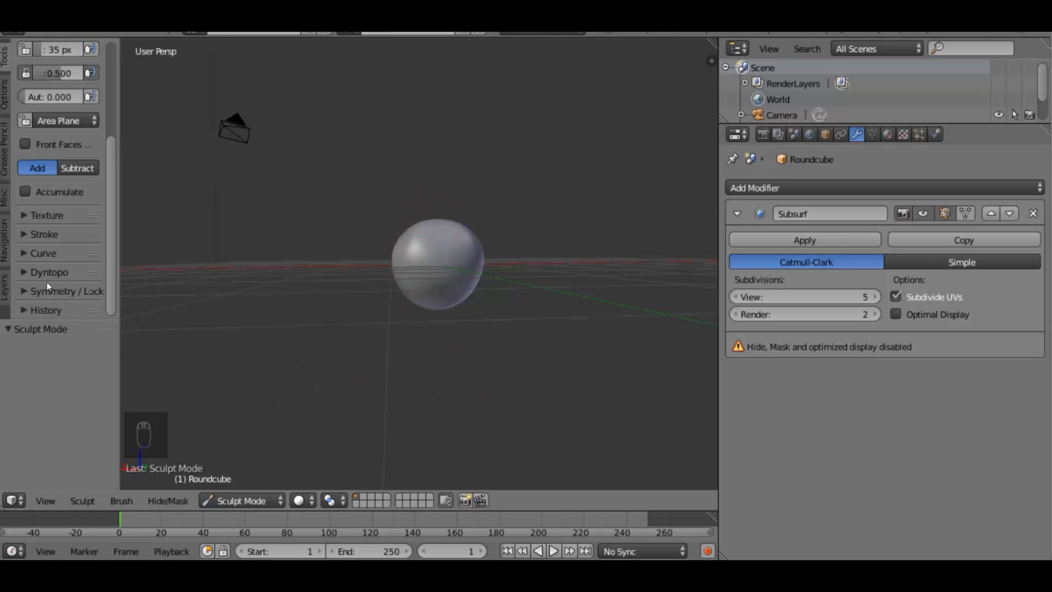
Check which mirror axes are active in the sculpting symmetry settings
{"action": "left_click", "coordinate": [22, 291]}
{"action": "scroll", "coordinate": [41, 278], "scroll_direction": "down", "scroll_amount": 3}
{"action": "scroll", "coordinate": [41, 278], "scroll_direction": "down", "scroll_amount": 2}
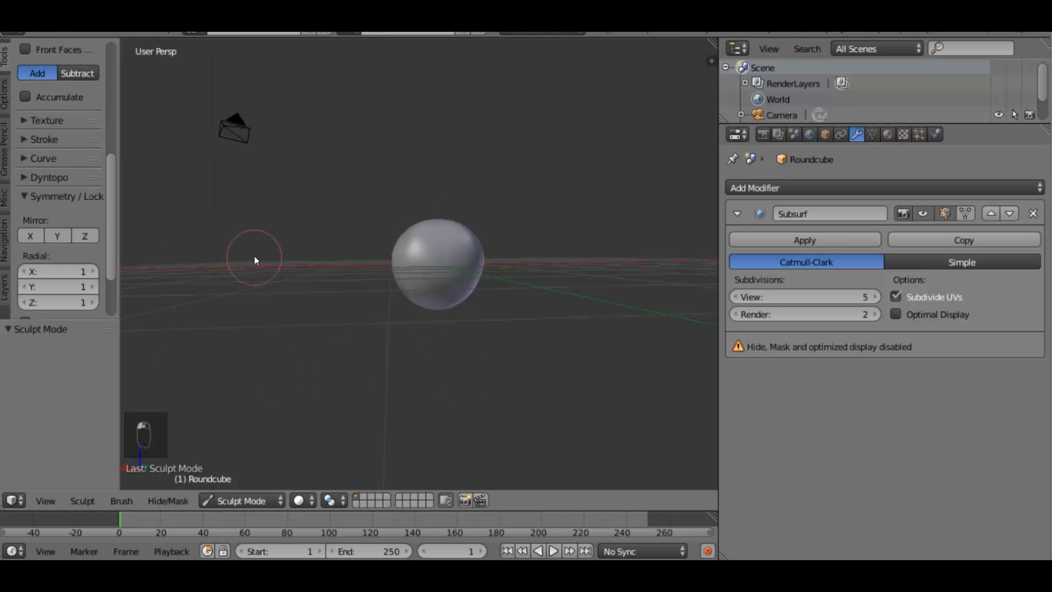
Sculpt more bulges around the sides and underside of the mesh for an irregular rock shape
{"action": "middle_click_drag", "start_coordinate": [255, 255], "coordinate": [402, 278]}
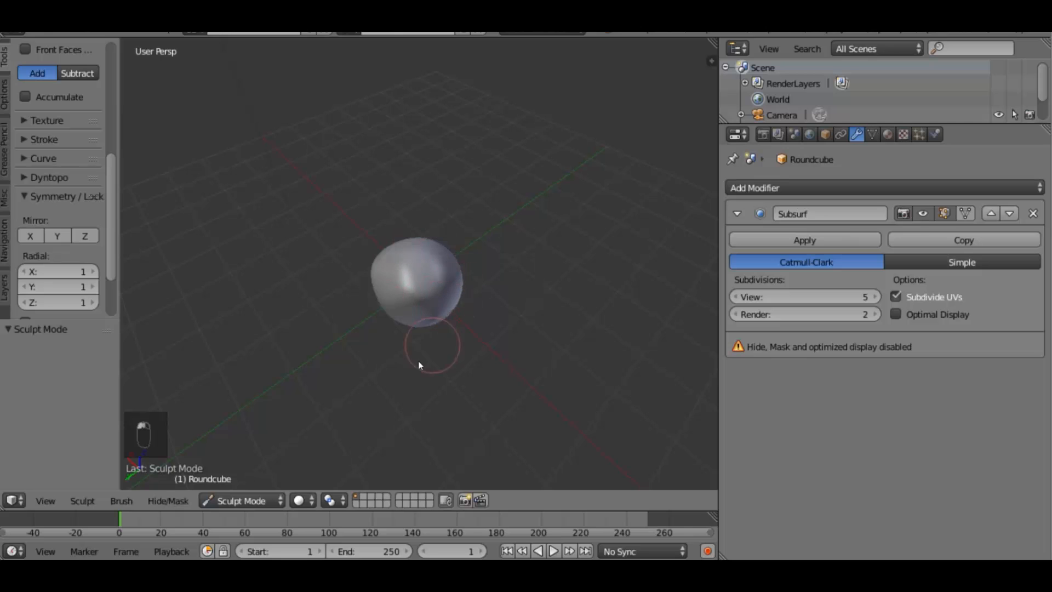
{"action": "mouse_move", "coordinate": [420, 364]}
{"action": "middle_mouse_down"}
{"action": "mouse_move", "coordinate": [386, 231]}
{"action": "mouse_move", "coordinate": [386, 283]}
{"action": "middle_mouse_up"}
{"action": "mouse_move", "coordinate": [357, 322]}
{"action": "middle_mouse_down"}
{"action": "mouse_move", "coordinate": [536, 287]}
{"action": "mouse_move", "coordinate": [526, 285]}
{"action": "middle_mouse_up"}
{"action": "mouse_move", "coordinate": [448, 239]}
{"action": "middle_mouse_down"}
{"action": "mouse_move", "coordinate": [478, 289]}
{"action": "mouse_move", "coordinate": [663, 341]}
{"action": "mouse_move", "coordinate": [393, 254]}
{"action": "mouse_move", "coordinate": [418, 357]}
{"action": "mouse_move", "coordinate": [416, 256]}
{"action": "mouse_move", "coordinate": [510, 211]}
{"action": "mouse_move", "coordinate": [389, 274]}
{"action": "middle_mouse_up"}
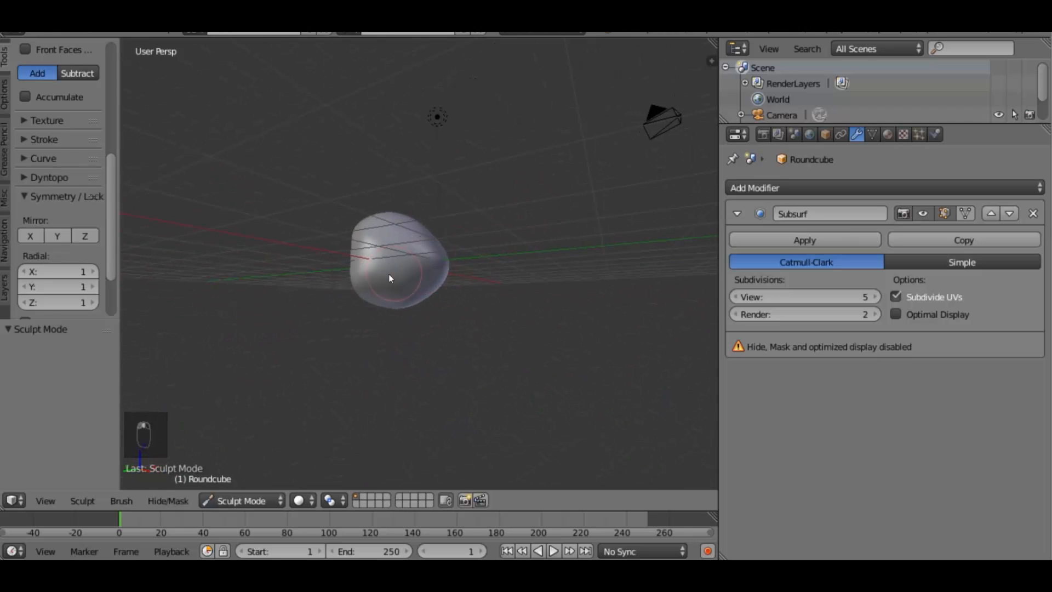
{"action": "middle_click_drag", "start_coordinate": [364, 353], "coordinate": [329, 367]}
Lower the Subdivision Surface modifier's view subdivisions to 4
{"action": "left_click", "coordinate": [736, 297]}
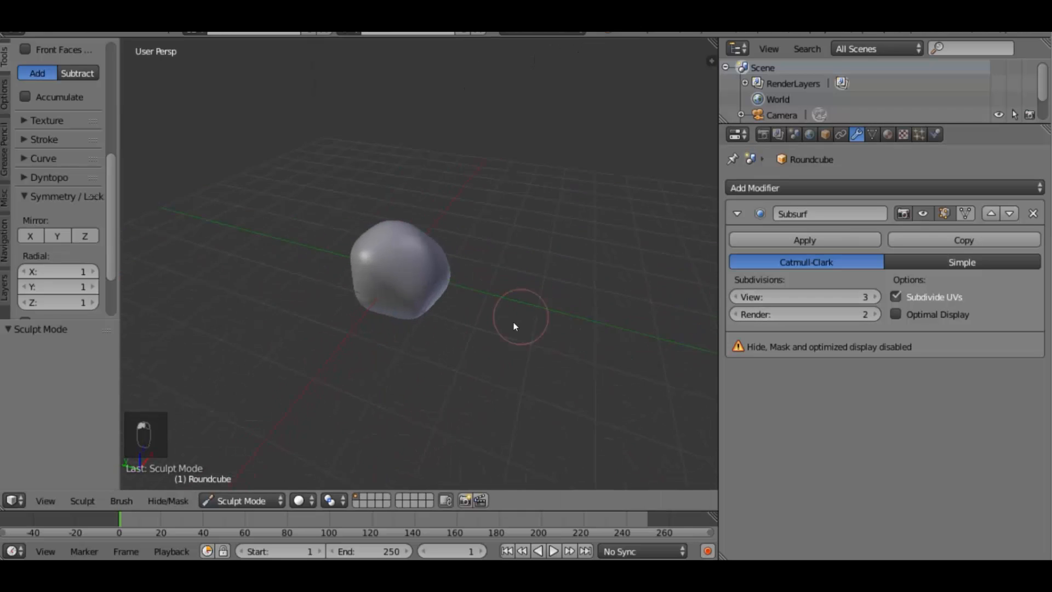
{"action": "middle_click_drag", "start_coordinate": [511, 329], "coordinate": [471, 361]}
{"action": "scroll", "coordinate": [438, 278], "scroll_direction": "up", "scroll_amount": 4}
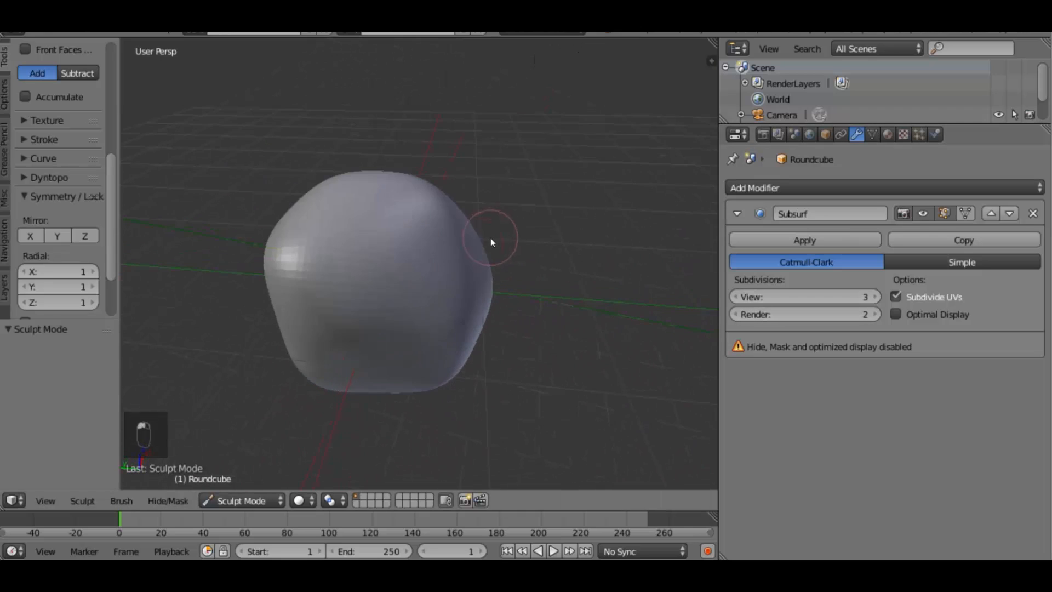
{"action": "middle_click_drag", "start_coordinate": [491, 238], "coordinate": [437, 251]}
{"action": "left_click", "coordinate": [875, 297]}
Examine the sculpted rock's silhouette and surface from all sides, including above and below
{"action": "scroll", "coordinate": [407, 337], "scroll_direction": "down", "scroll_amount": 2}
{"action": "middle_click_drag", "start_coordinate": [407, 337], "coordinate": [427, 312]}
{"action": "middle_click_drag", "start_coordinate": [462, 273], "coordinate": [438, 274]}
{"action": "scroll", "coordinate": [384, 337], "scroll_direction": "down", "scroll_amount": 3}
{"action": "middle_click_drag", "start_coordinate": [384, 337], "coordinate": [482, 390]}
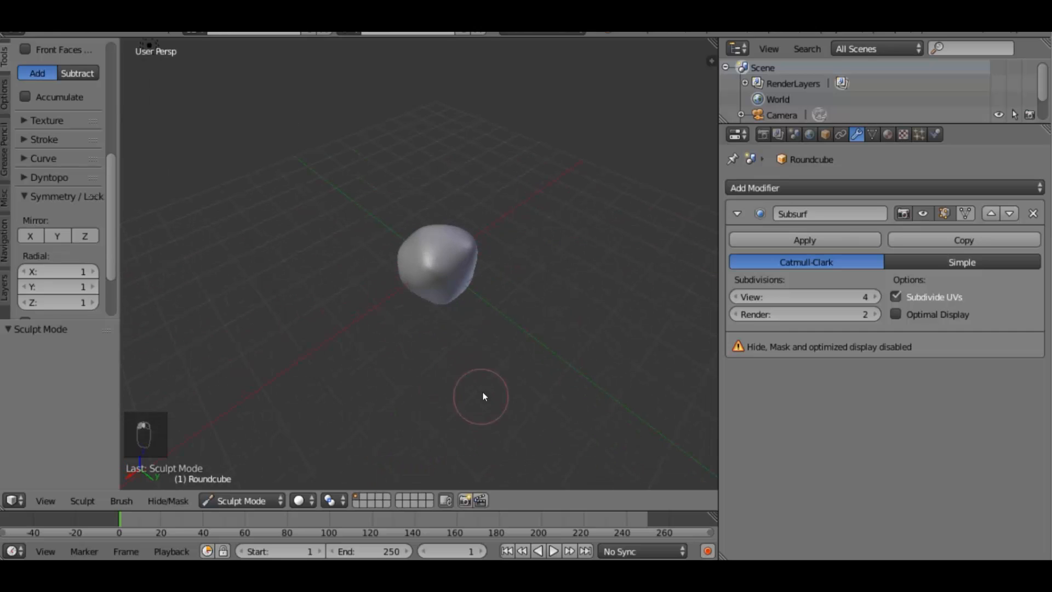
{"action": "middle_click_drag", "start_coordinate": [479, 219], "coordinate": [531, 251]}
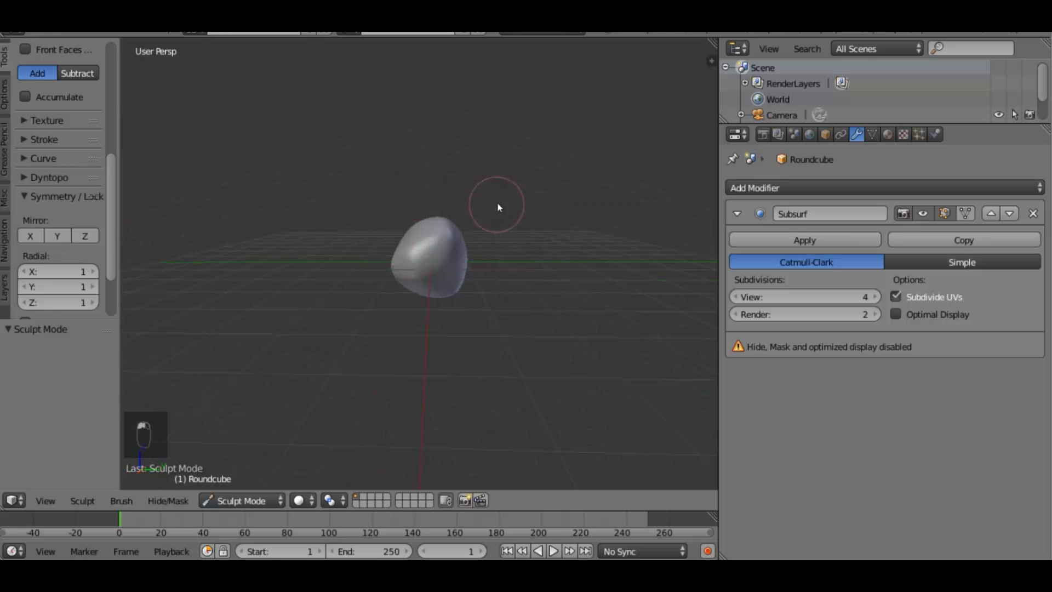
{"action": "middle_click_drag", "start_coordinate": [498, 206], "coordinate": [454, 291]}
{"action": "middle_click_drag", "start_coordinate": [472, 348], "coordinate": [443, 233]}
{"action": "middle_click_drag", "start_coordinate": [400, 301], "coordinate": [435, 307]}
{"action": "middle_click_drag", "start_coordinate": [341, 252], "coordinate": [417, 332]}
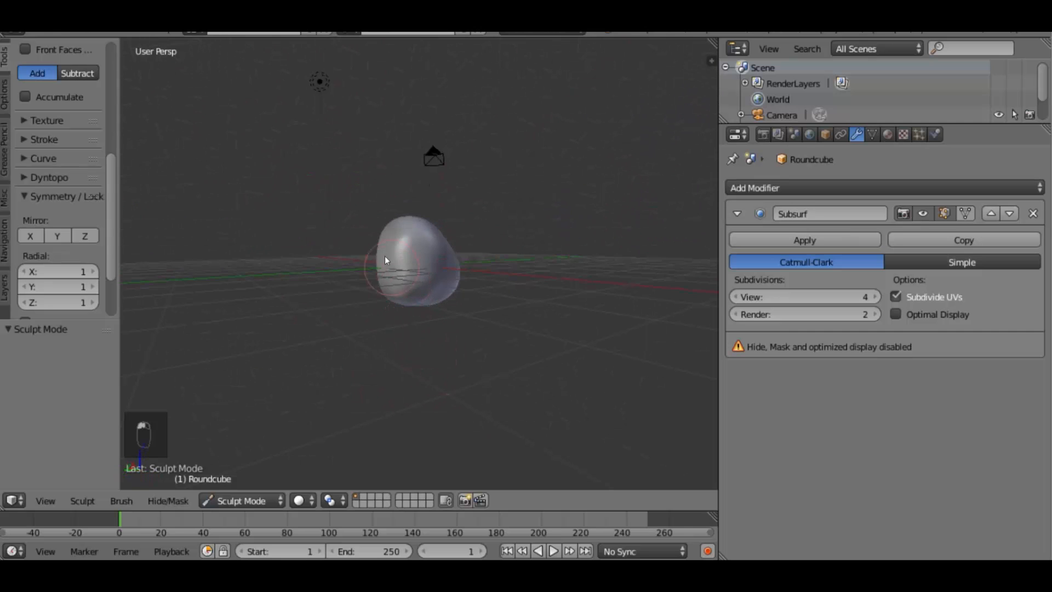
{"action": "middle_click_drag", "start_coordinate": [416, 273], "coordinate": [329, 408]}
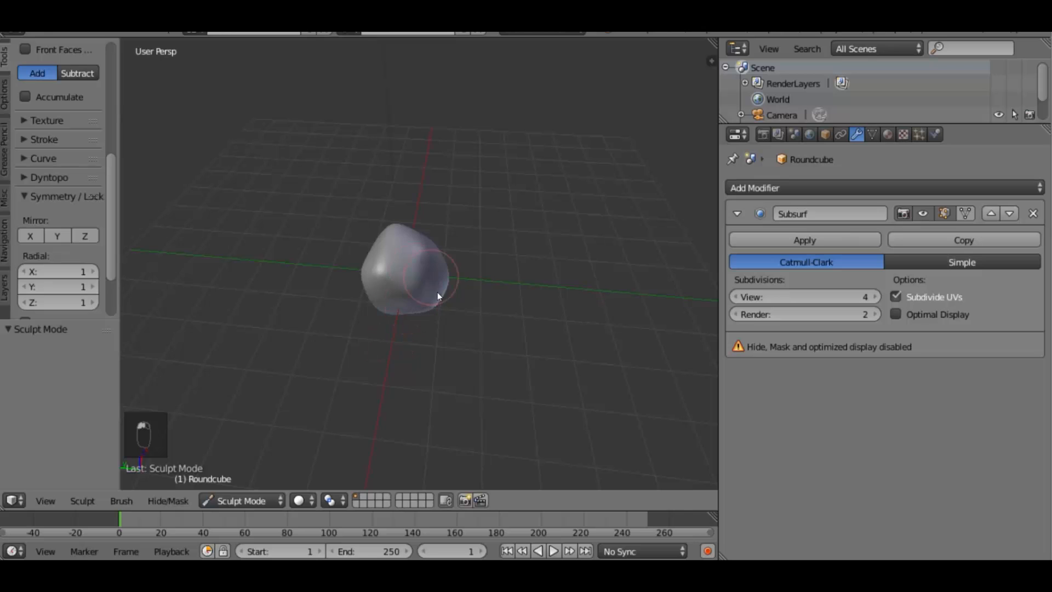
{"action": "middle_click_drag", "start_coordinate": [430, 263], "coordinate": [471, 257]}
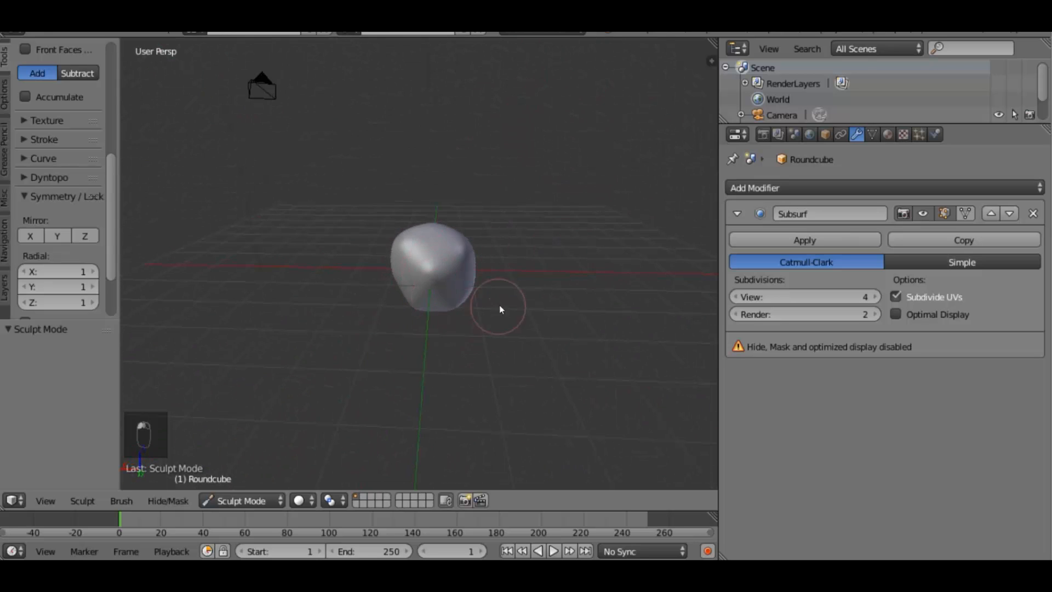
Switch the rock to Object Mode and apply smooth shading to it
{"action": "scroll", "coordinate": [499, 310], "scroll_direction": "up", "scroll_amount": 8}
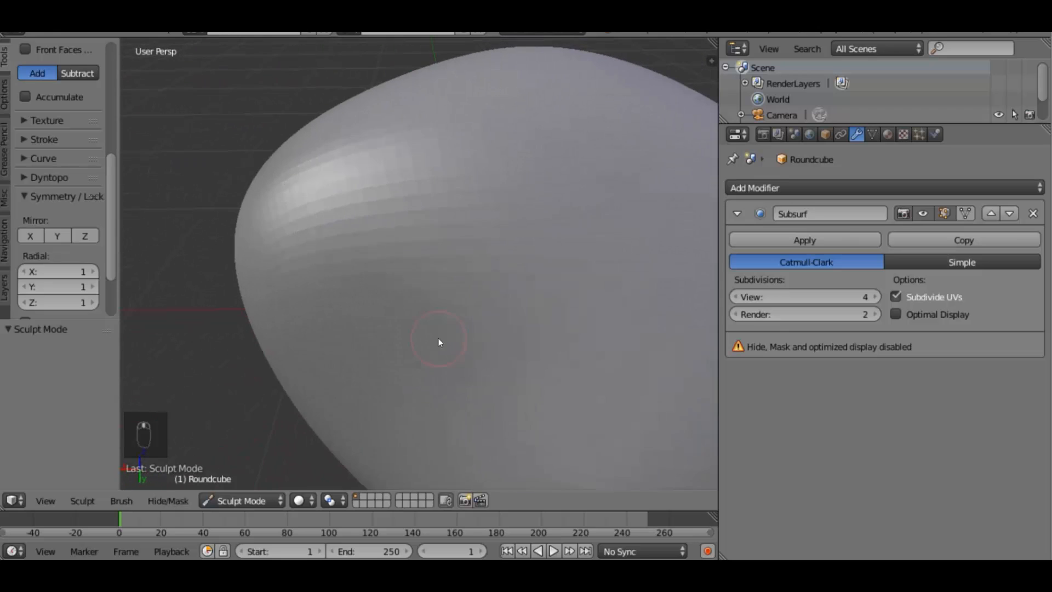
{"action": "left_click", "coordinate": [237, 501]}
{"action": "left_click", "coordinate": [245, 482]}
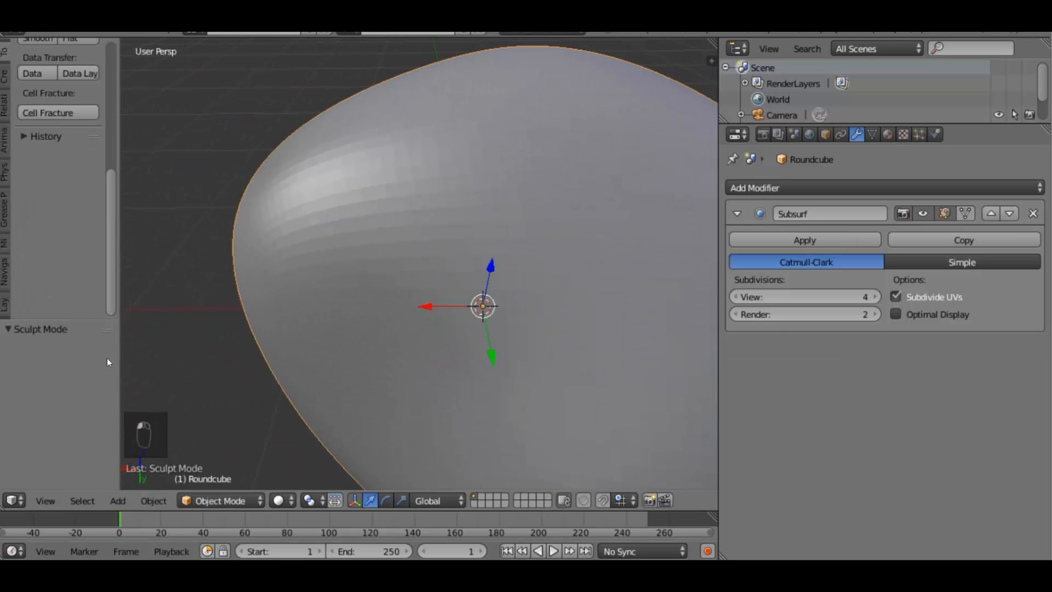
{"action": "scroll", "coordinate": [53, 180], "scroll_direction": "up", "scroll_amount": 5}
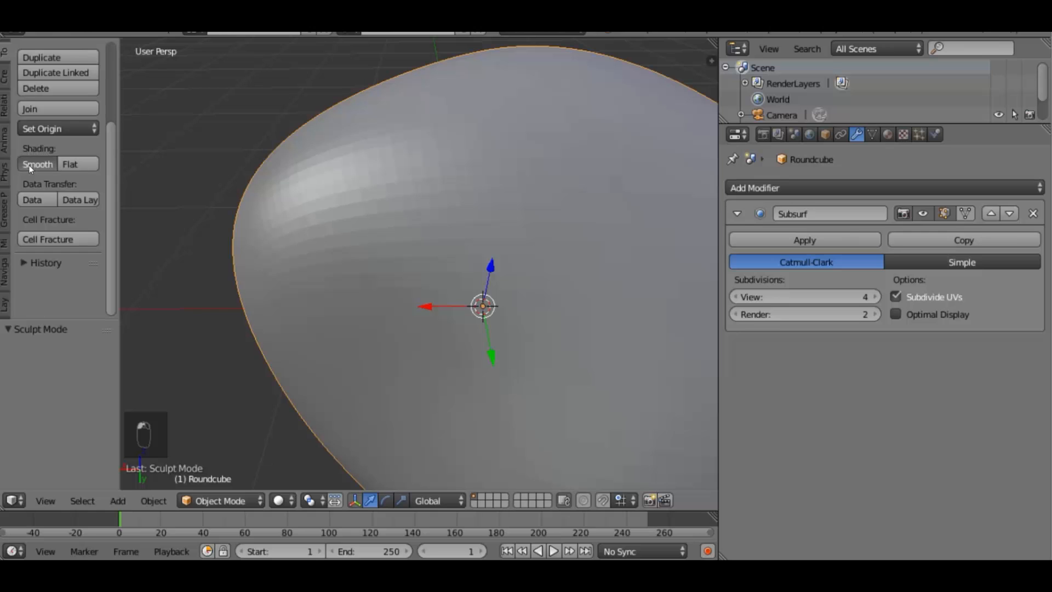
{"action": "left_click", "coordinate": [51, 164]}
{"action": "scroll", "coordinate": [442, 269], "scroll_direction": "down", "scroll_amount": 8}
{"action": "middle_click_drag", "start_coordinate": [442, 270], "coordinate": [357, 115]}
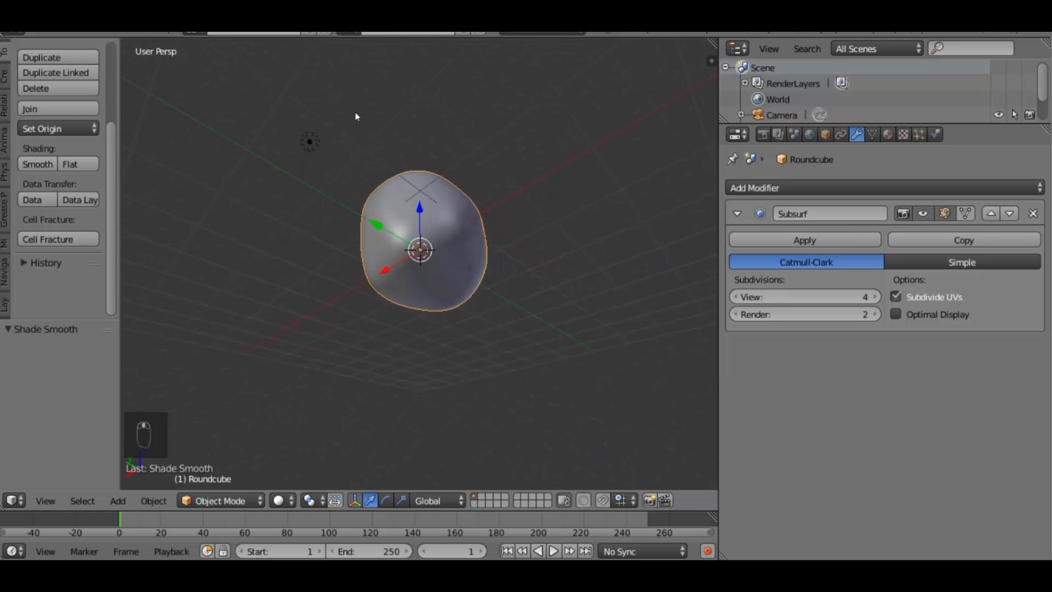
{"action": "scroll", "coordinate": [422, 176], "scroll_direction": "up", "scroll_amount": 4}
{"action": "scroll", "coordinate": [422, 173], "scroll_direction": "up", "scroll_amount": 2}
Enter Edit Mode and move a single vertex on the rock's side 0.001 along Z
{"action": "key", "text": "Tab"}
{"action": "scroll", "coordinate": [422, 173], "scroll_direction": "down", "scroll_amount": 4}
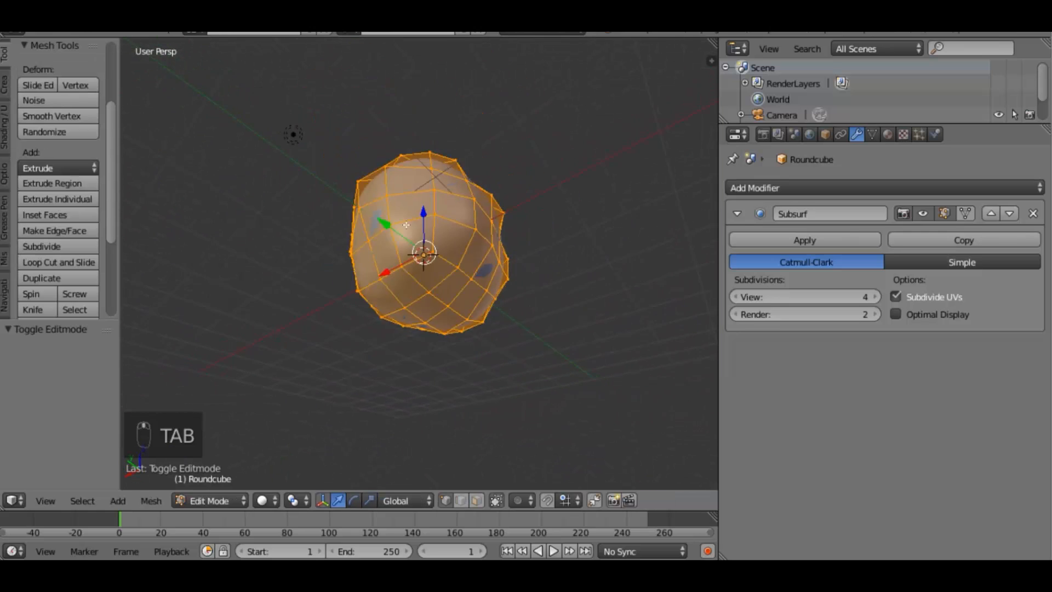
{"action": "middle_click_drag", "start_coordinate": [422, 173], "coordinate": [414, 333]}
{"action": "right_click", "coordinate": [359, 260]}
{"action": "middle_click_drag", "start_coordinate": [359, 261], "coordinate": [363, 308]}
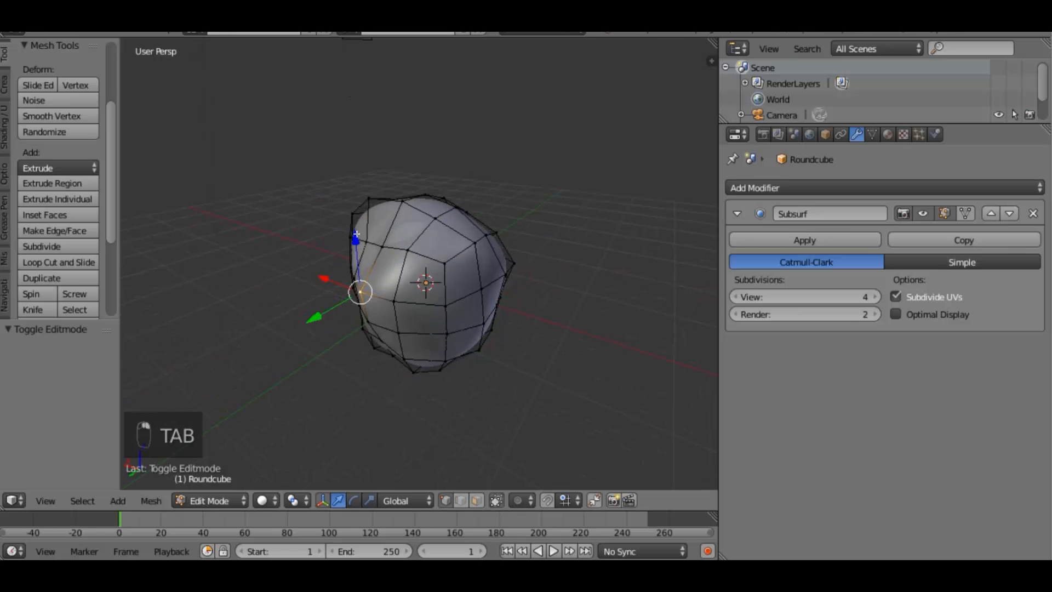
{"action": "mouse_move", "coordinate": [354, 237]}
{"action": "left_mouse_down"}
{"action": "mouse_move", "coordinate": [353, 262]}
{"action": "mouse_move", "coordinate": [354, 236]}
{"action": "left_mouse_up"}
{"action": "scroll", "coordinate": [441, 303], "scroll_direction": "up", "scroll_amount": 3}
{"action": "middle_click_drag", "start_coordinate": [441, 303], "coordinate": [562, 260]}
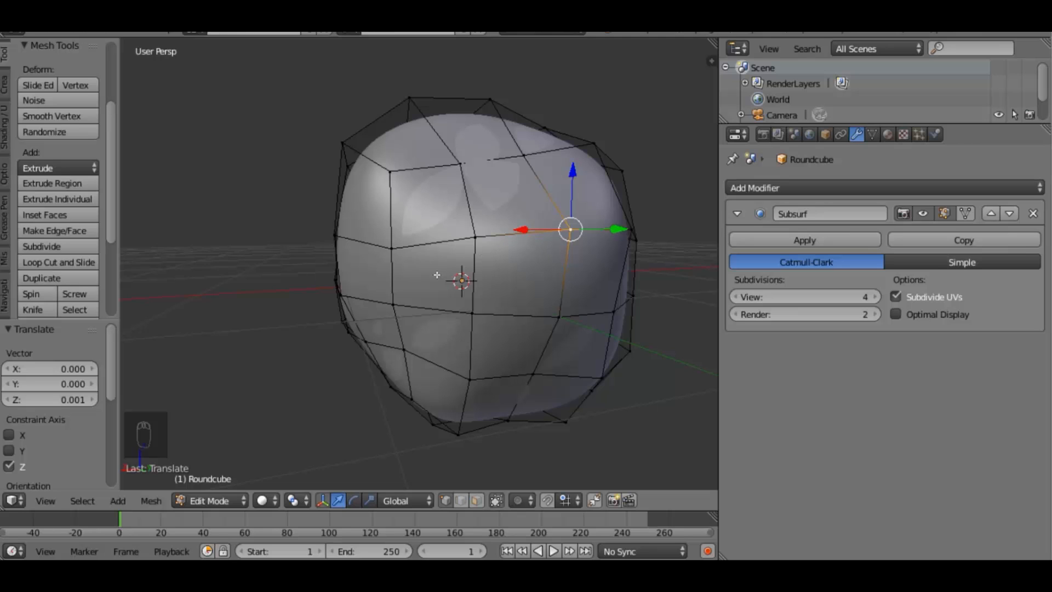
Hide the tool shelf and widen the 3D viewport
{"action": "key", "text": "t"}
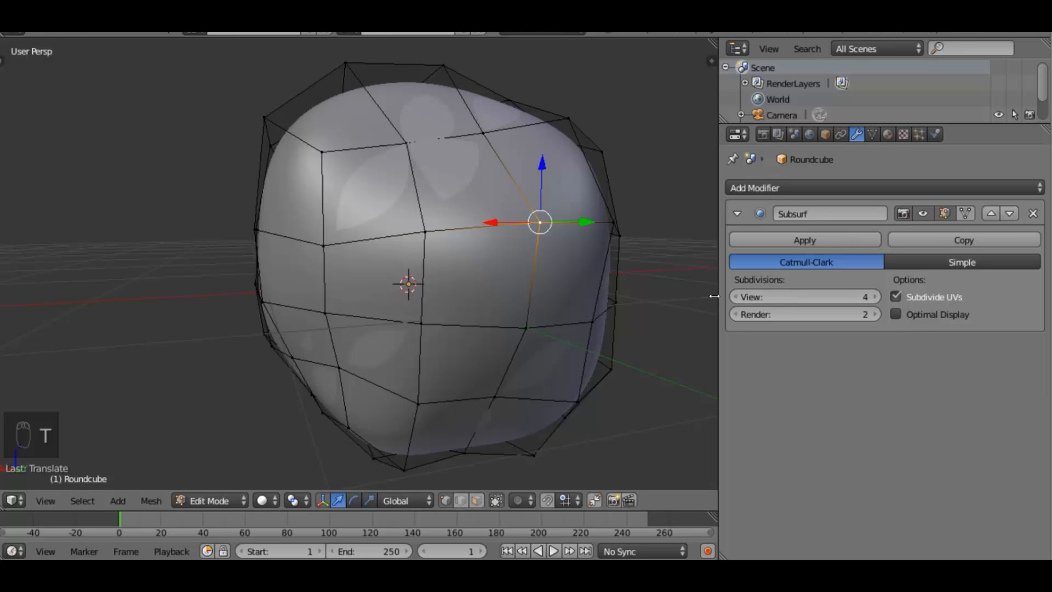
{"action": "left_click_drag", "start_coordinate": [718, 295], "coordinate": [785, 295]}
{"action": "scroll", "coordinate": [615, 298], "scroll_direction": "down", "scroll_amount": 5}
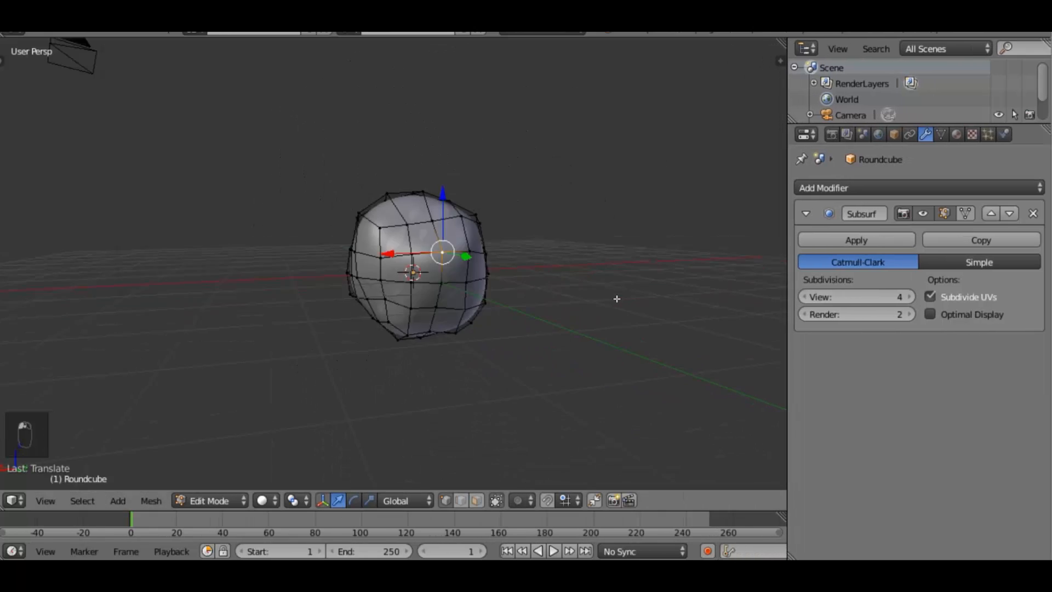
Deselect all vertices of the rock mesh and return to Object Mode
{"action": "middle_click_drag", "start_coordinate": [615, 298], "coordinate": [582, 362]}
{"action": "key", "text": "a"}
{"action": "middle_click_drag", "start_coordinate": [522, 338], "coordinate": [393, 271]}
{"action": "scroll", "coordinate": [337, 325], "scroll_direction": "up", "scroll_amount": 3}
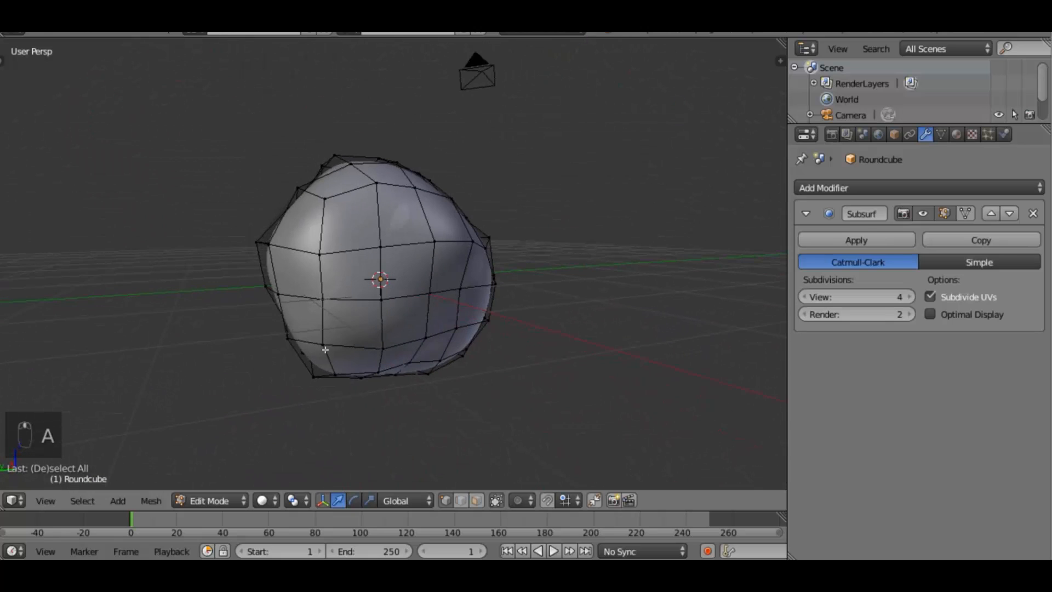
{"action": "left_click", "coordinate": [226, 501]}
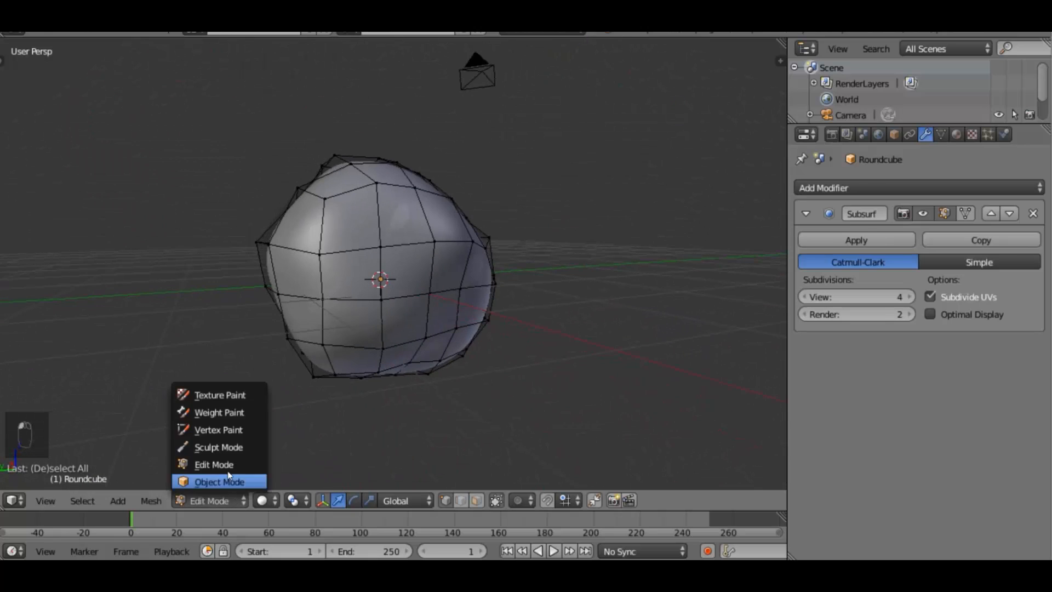
{"action": "left_click", "coordinate": [229, 479]}
{"action": "scroll", "coordinate": [407, 339], "scroll_direction": "down", "scroll_amount": 3}
{"action": "middle_click_drag", "start_coordinate": [406, 340], "coordinate": [459, 390]}
{"action": "scroll", "coordinate": [482, 344], "scroll_direction": "up", "scroll_amount": 4}
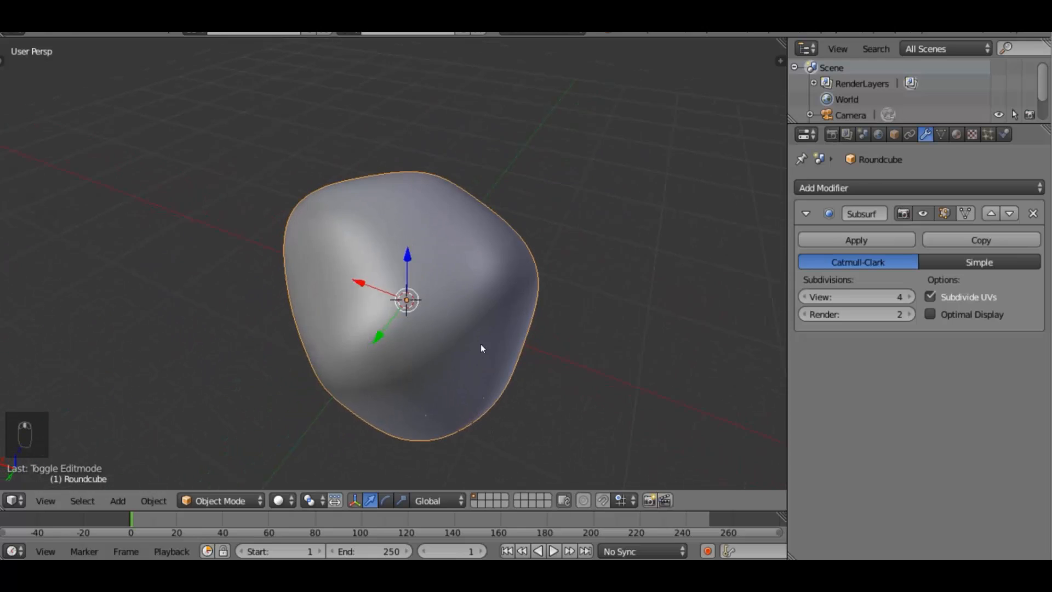
{"action": "middle_click_drag", "start_coordinate": [482, 344], "coordinate": [597, 284]}
{"action": "scroll", "coordinate": [598, 284], "scroll_direction": "up", "scroll_amount": 1}
Create a new material for the rock
{"action": "left_click", "coordinate": [957, 135]}
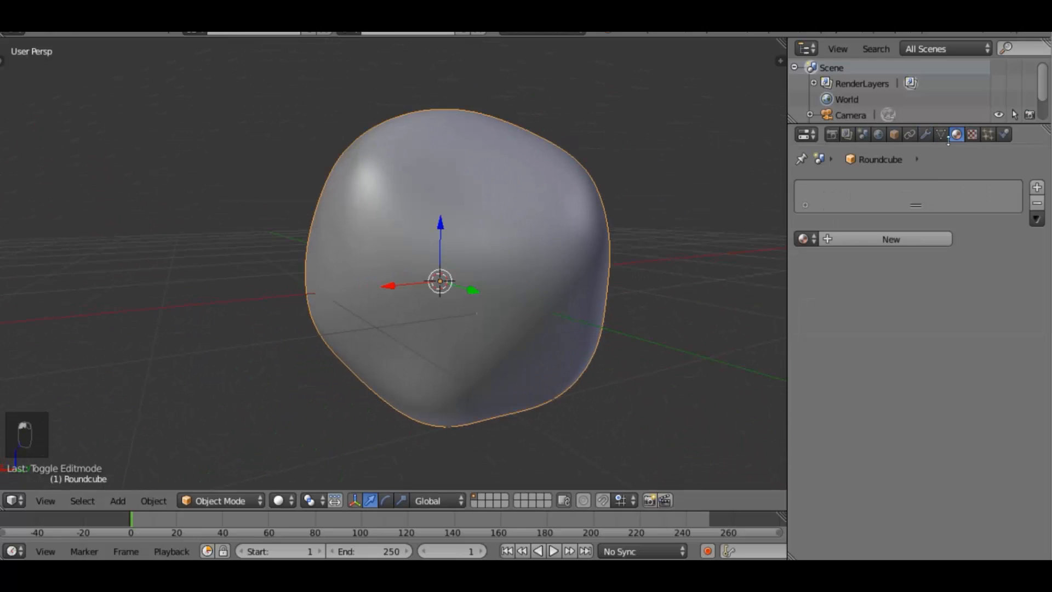
{"action": "left_click", "coordinate": [868, 239]}
{"action": "scroll", "coordinate": [561, 308], "scroll_direction": "down", "scroll_amount": 3}
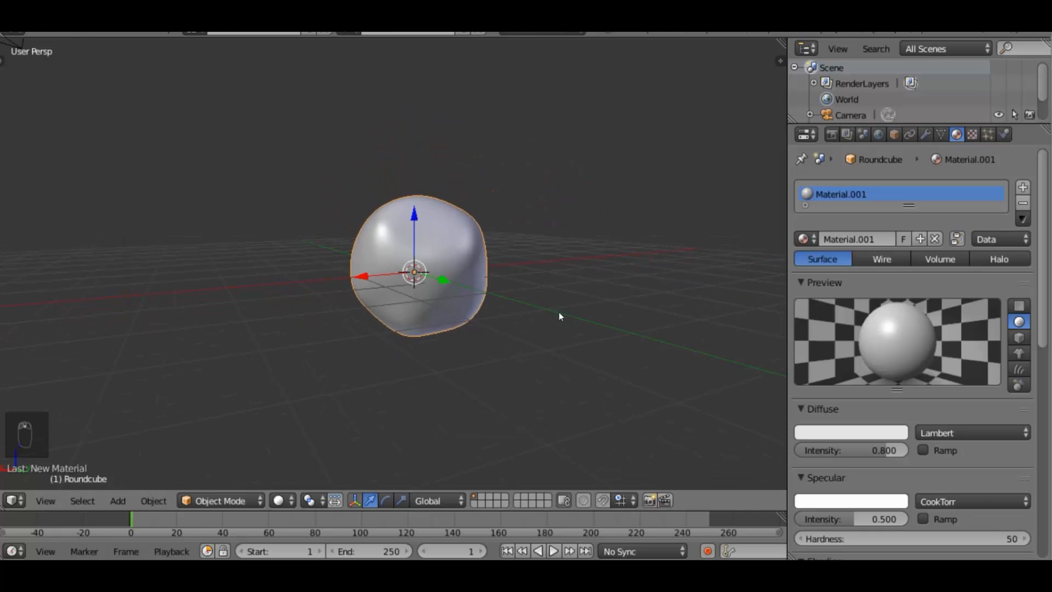
{"action": "middle_click_drag", "start_coordinate": [559, 311], "coordinate": [465, 353]}
{"action": "scroll", "coordinate": [930, 437], "scroll_direction": "down", "scroll_amount": 5}
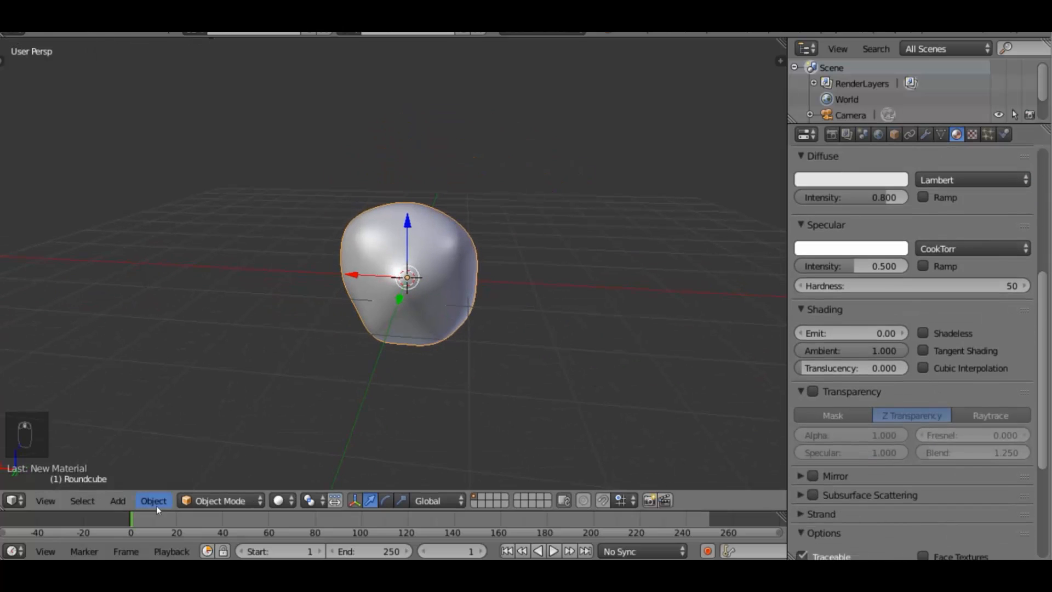
Select the lamp and move it along the X axis to the opposite, negative-X side of the rock
{"action": "scroll", "coordinate": [373, 175], "scroll_direction": "down", "scroll_amount": 5}
{"action": "middle_click_drag", "start_coordinate": [384, 146], "coordinate": [372, 200]}
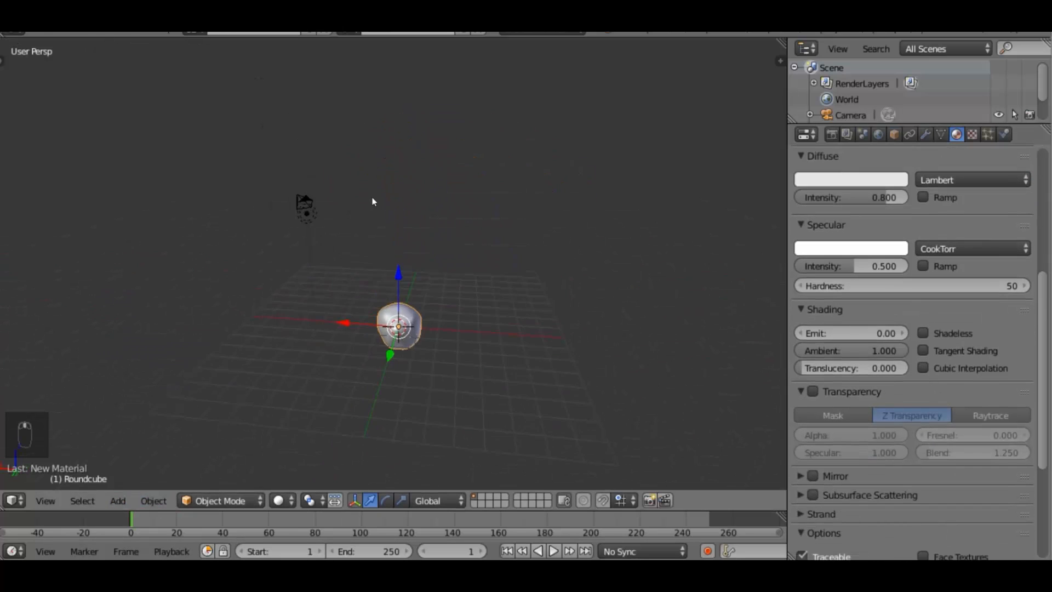
{"action": "right_click", "coordinate": [306, 230]}
{"action": "key", "text": "g"}
{"action": "key", "text": "x"}
{"action": "left_click", "coordinate": [487, 242]}
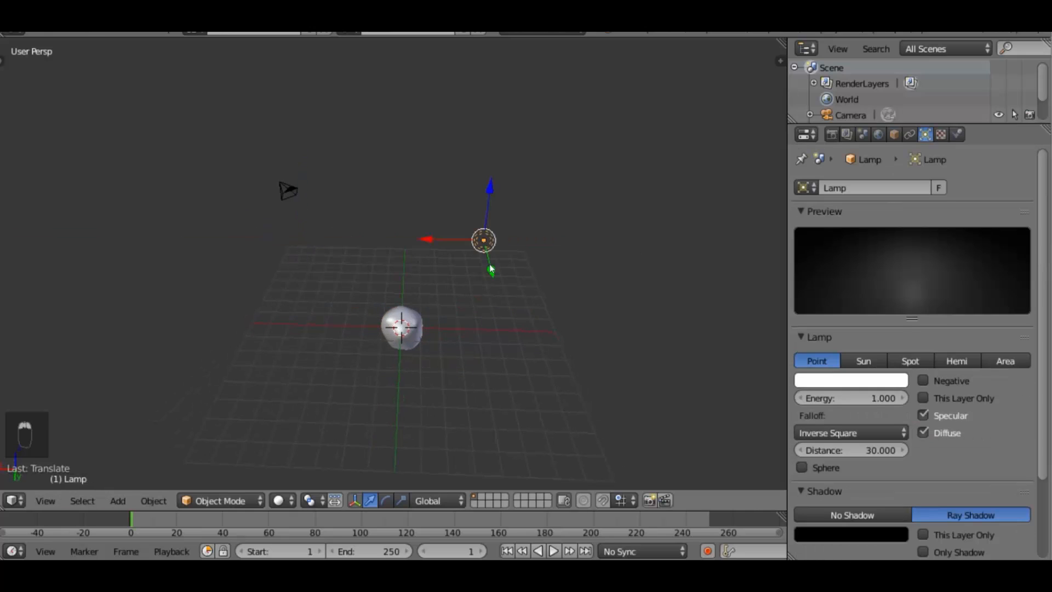
Switch the render engine to Cycles Render
{"action": "middle_click_drag", "start_coordinate": [489, 264], "coordinate": [554, 208]}
{"action": "left_click", "coordinate": [559, 35]}
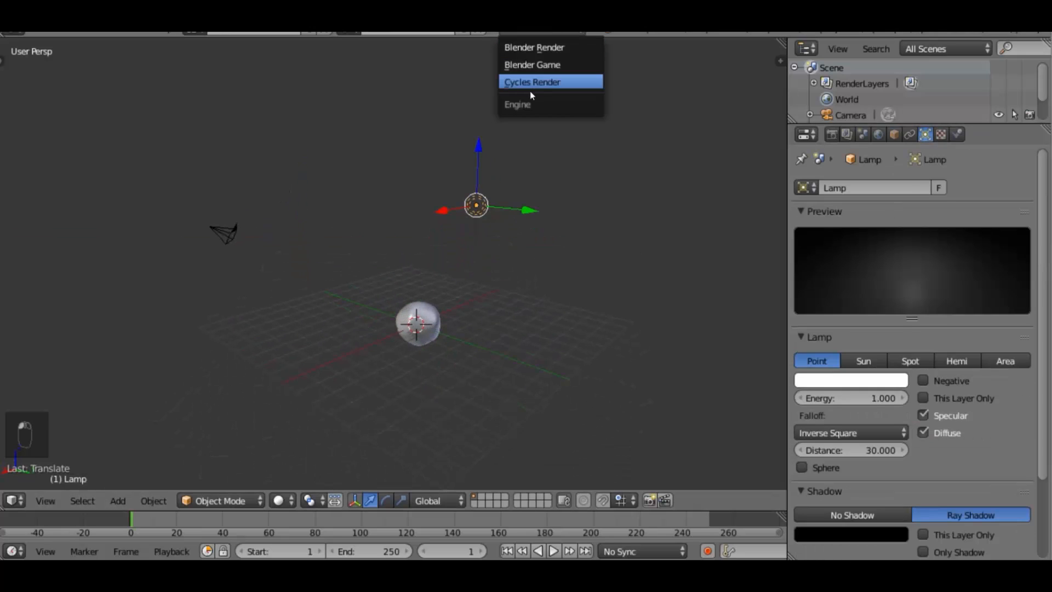
{"action": "left_click", "coordinate": [531, 84]}
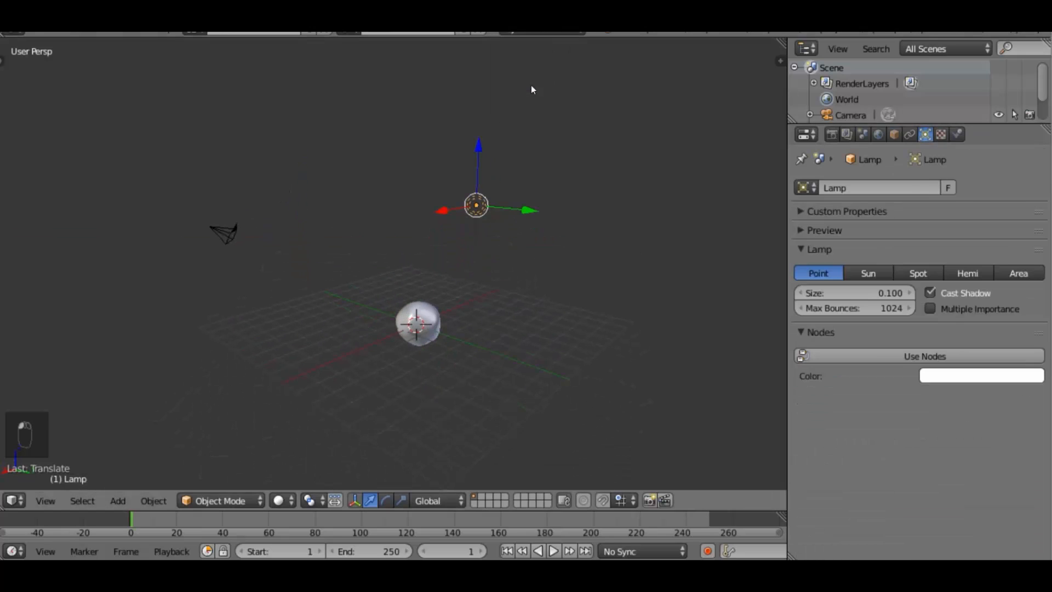
Enable nodes for the lamp, set its emission strength to 8 and change its type to Sun
{"action": "left_click", "coordinate": [903, 352]}
{"action": "left_click", "coordinate": [952, 398]}
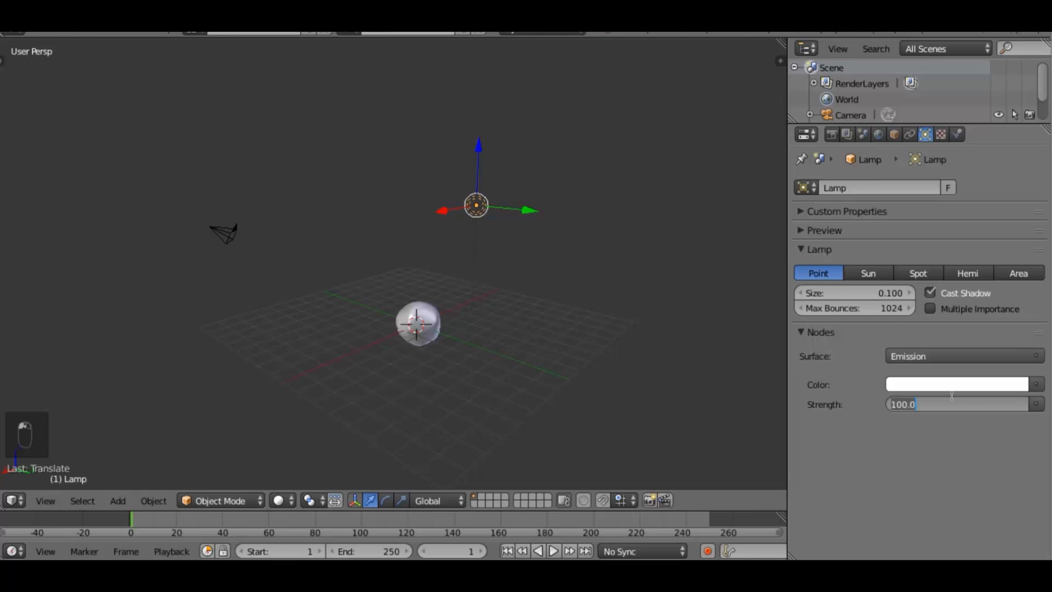
{"action": "type", "text": "8"}
{"action": "key", "text": "Return"}
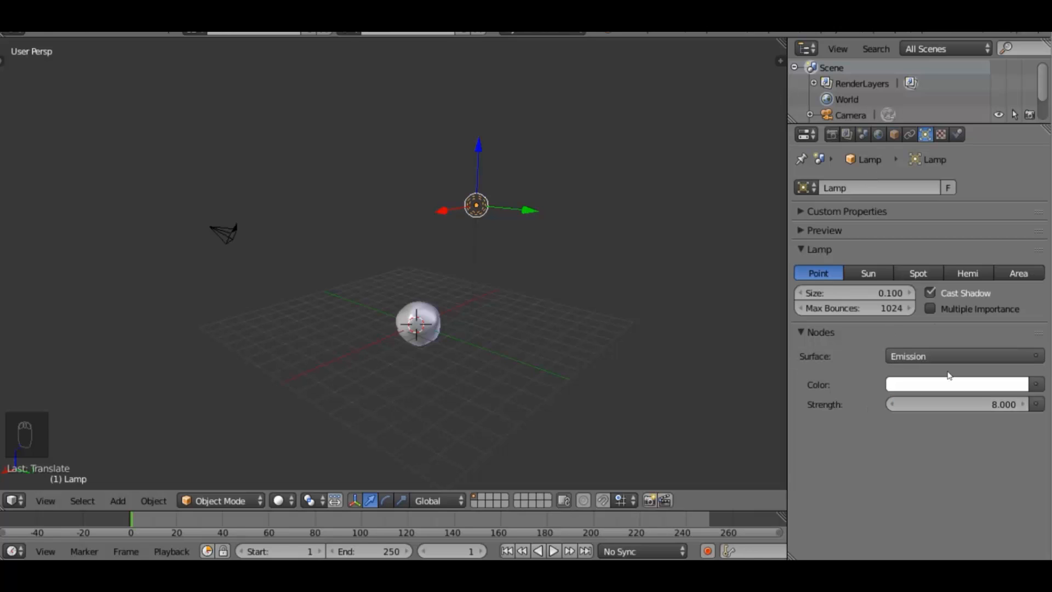
{"action": "left_click", "coordinate": [870, 276]}
Rotate the sun lamp in the top view until its beam points diagonally across the rock
{"action": "key", "text": "KP_7"}
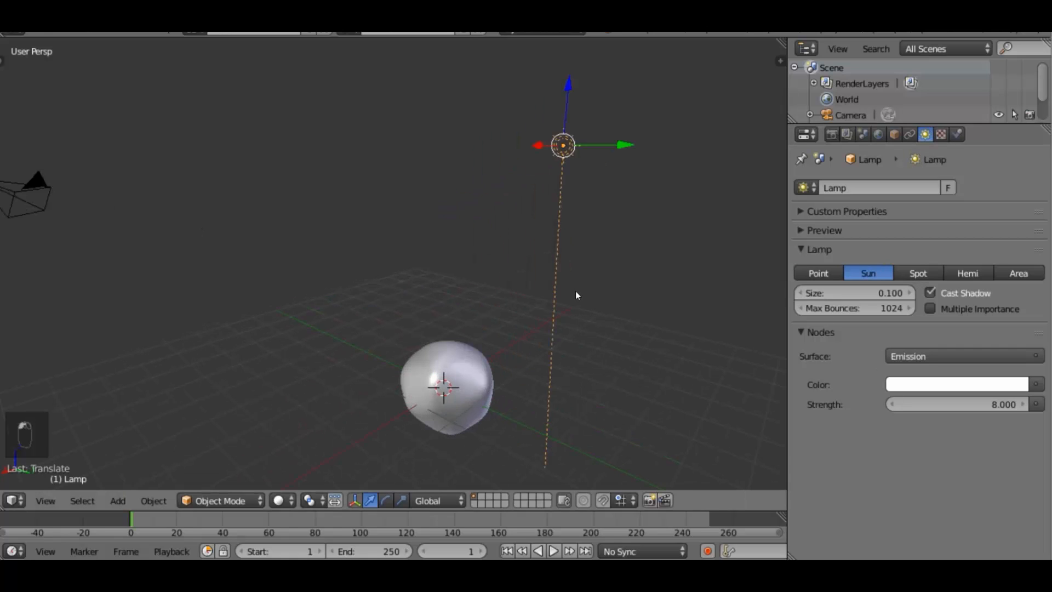
{"action": "key", "text": "r"}
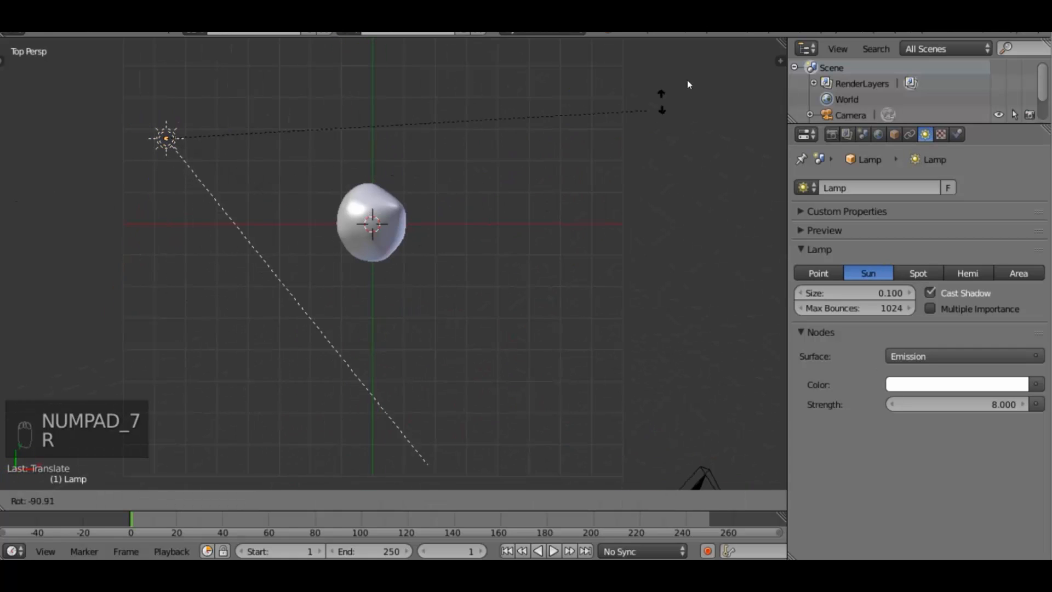
{"action": "left_click", "coordinate": [780, 325]}
{"action": "key", "text": "r"}
{"action": "left_click", "coordinate": [515, 328]}
{"action": "key", "text": "KP_1"}
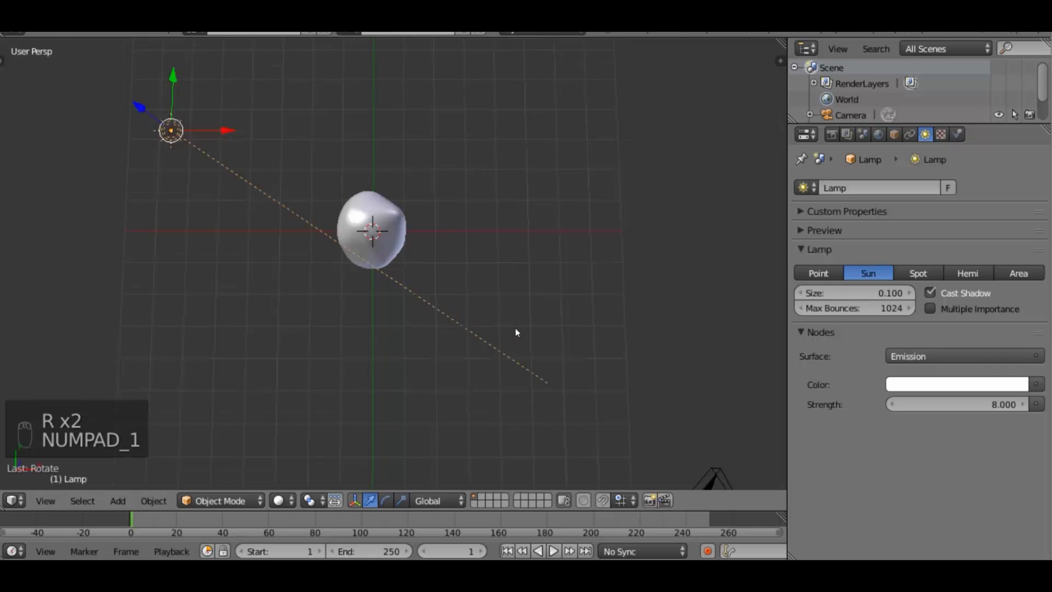
{"action": "middle_click_drag", "start_coordinate": [380, 383], "coordinate": [638, 488]}
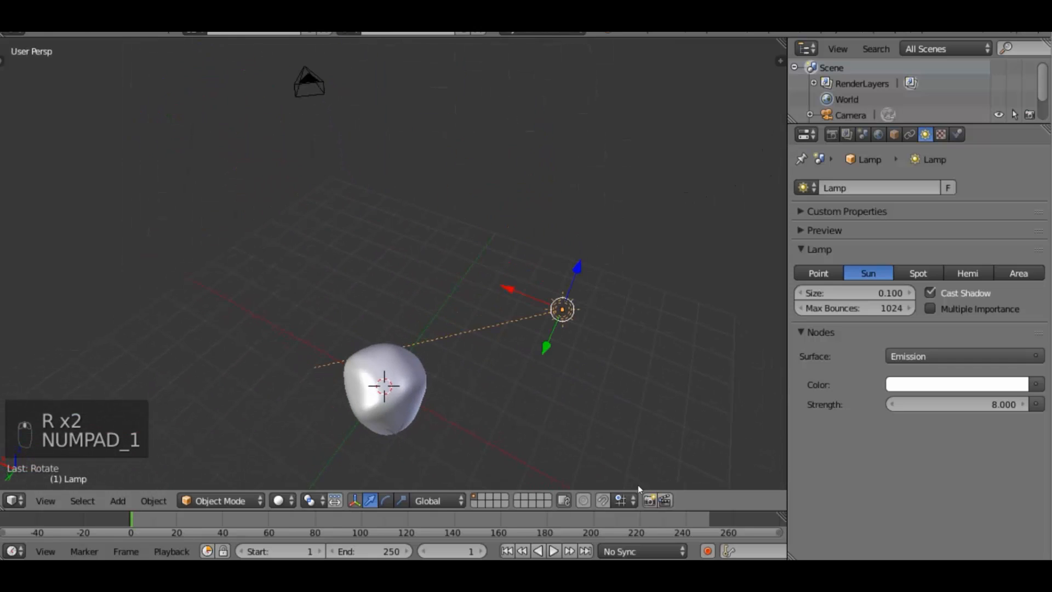
Preview the lit rock with Rendered viewport shading and frame it closely
{"action": "left_click", "coordinate": [279, 501]}
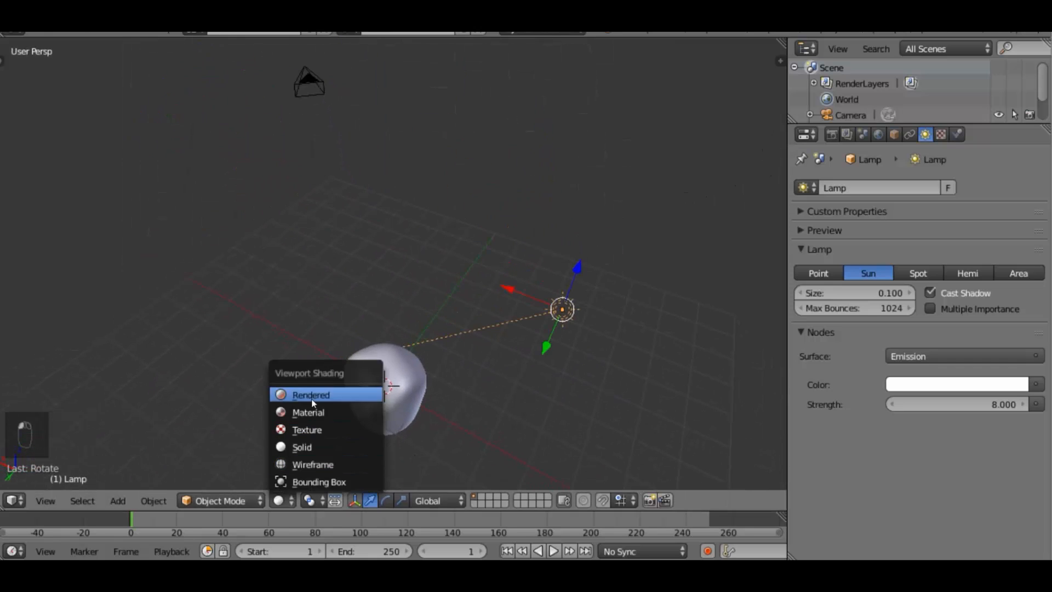
{"action": "left_click", "coordinate": [299, 393]}
{"action": "middle_click_drag", "start_coordinate": [428, 404], "coordinate": [500, 372]}
{"action": "scroll", "coordinate": [500, 373], "scroll_direction": "up", "scroll_amount": 4}
{"action": "middle_click_drag", "start_coordinate": [489, 409], "coordinate": [354, 302], "text": "shift"}
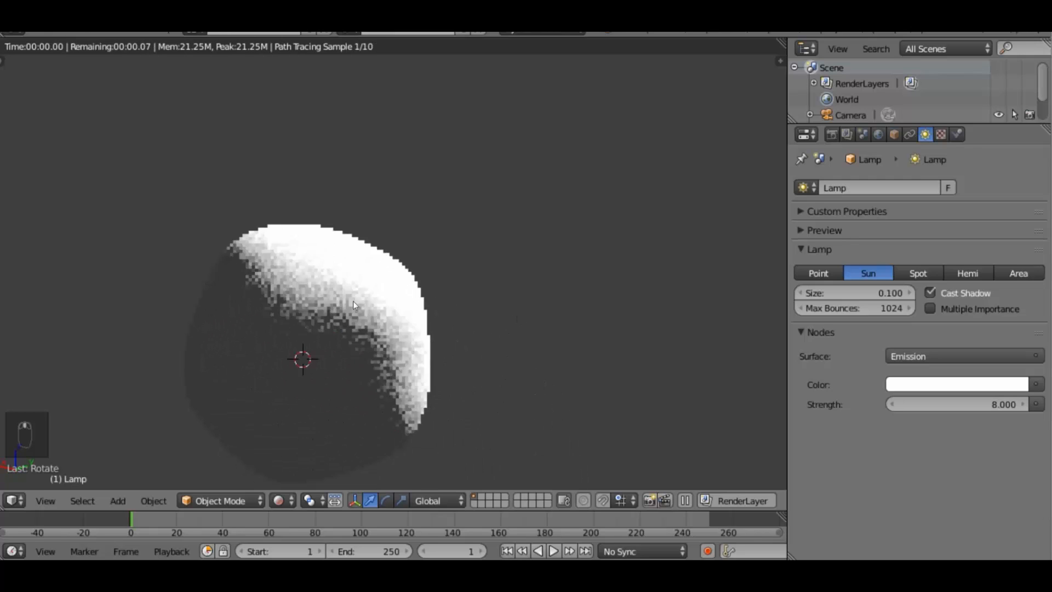
Enable nodes on the rock's material and assign a Voronoi Texture to its displacement
{"action": "right_click", "coordinate": [325, 294]}
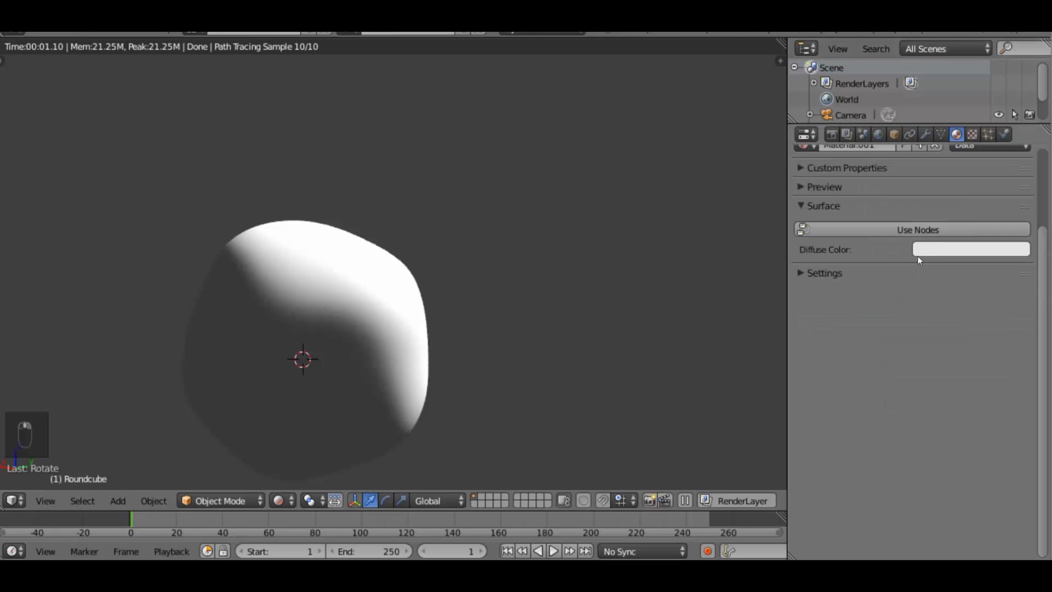
{"action": "left_click", "coordinate": [897, 324]}
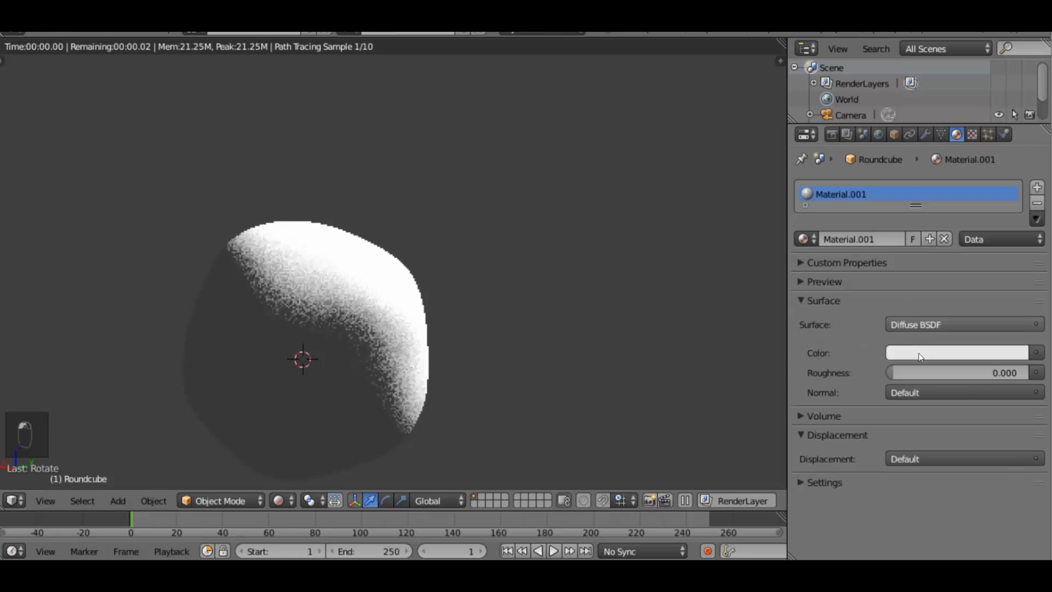
{"action": "left_click", "coordinate": [898, 459]}
{"action": "scroll", "coordinate": [639, 59], "scroll_direction": "up", "scroll_amount": 6}
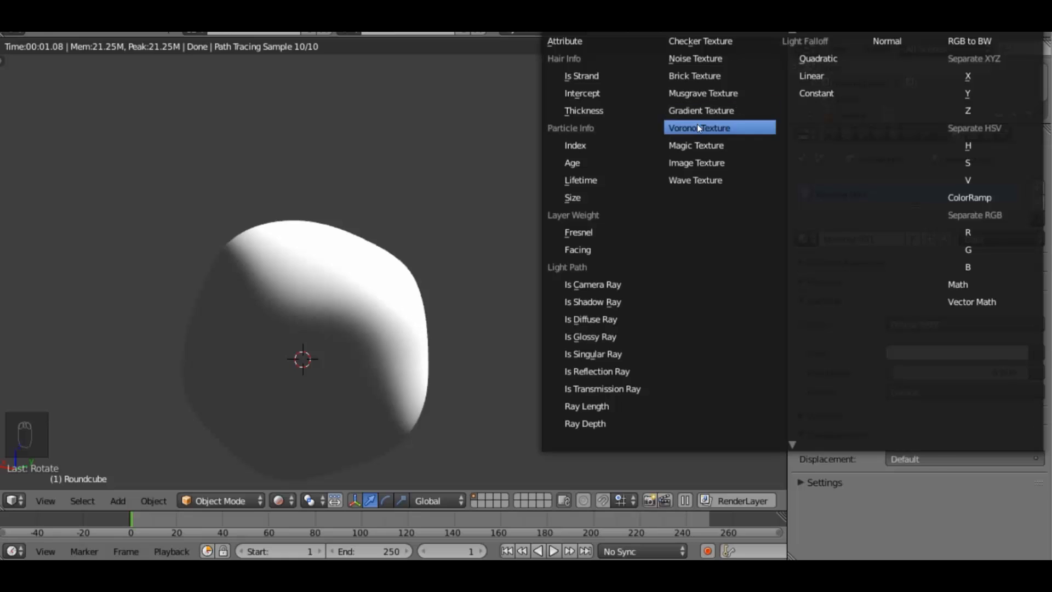
{"action": "left_click", "coordinate": [698, 126]}
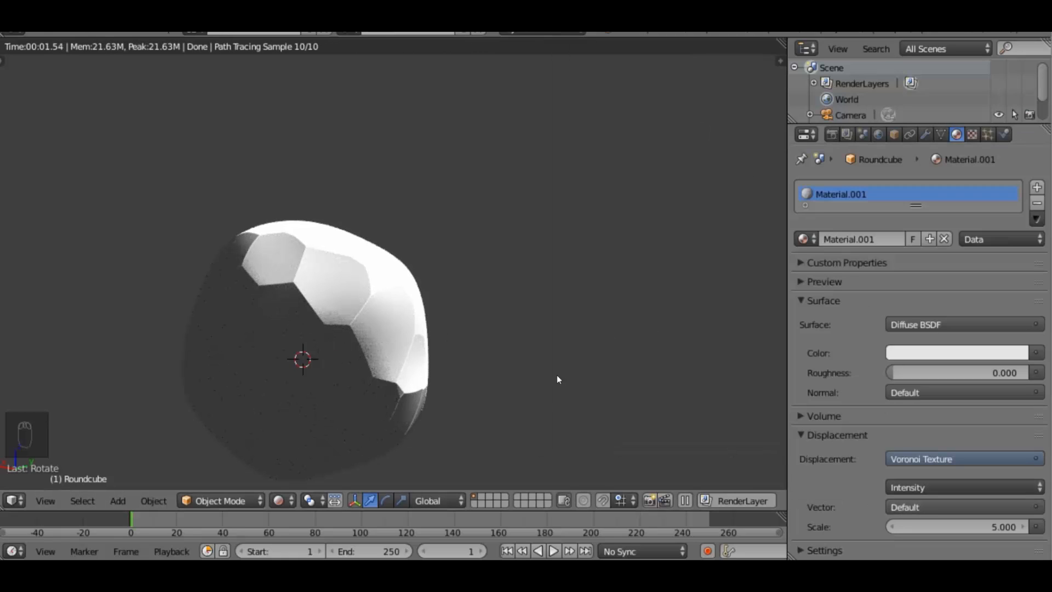
Switch the Voronoi displacement texture's coloring to Cells
{"action": "middle_click_drag", "start_coordinate": [294, 338], "coordinate": [345, 354]}
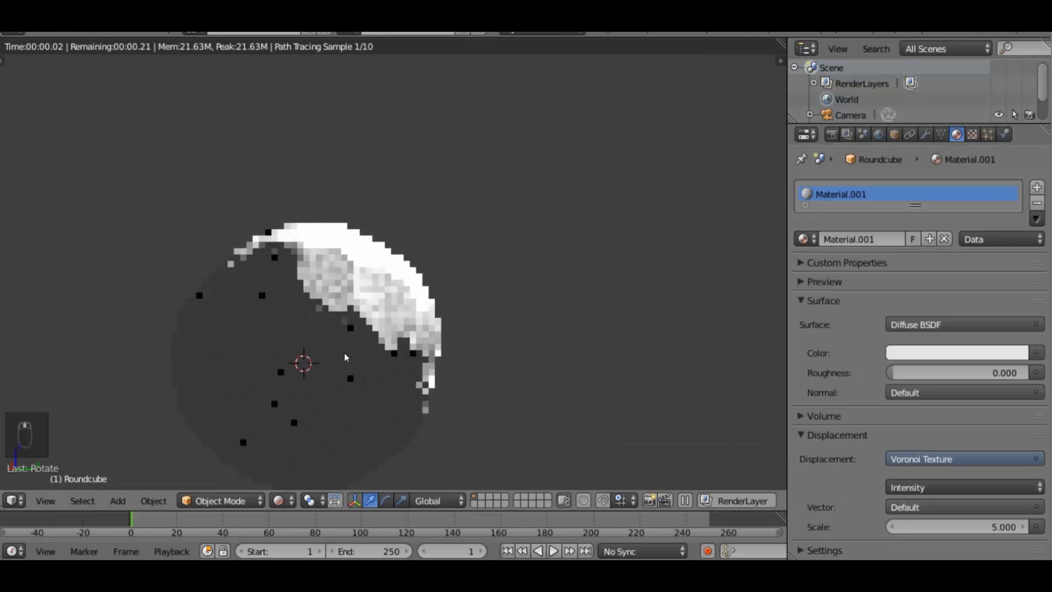
{"action": "left_click", "coordinate": [913, 487]}
{"action": "left_click", "coordinate": [917, 452]}
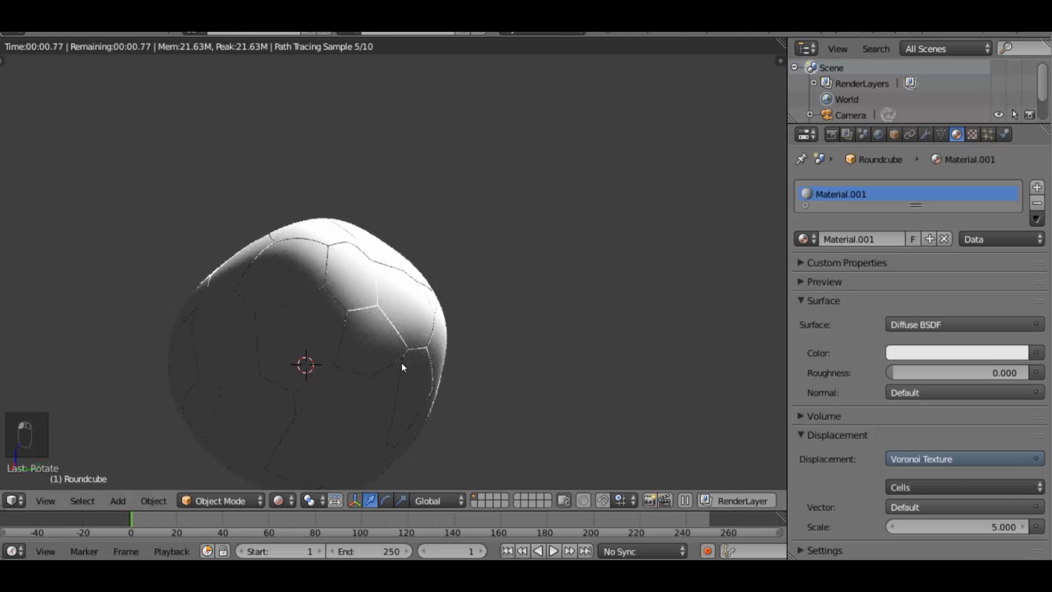
Try a scale of 20 for the Voronoi displacement texture
{"action": "middle_click_drag", "start_coordinate": [404, 364], "coordinate": [508, 347]}
{"action": "left_click", "coordinate": [949, 526]}
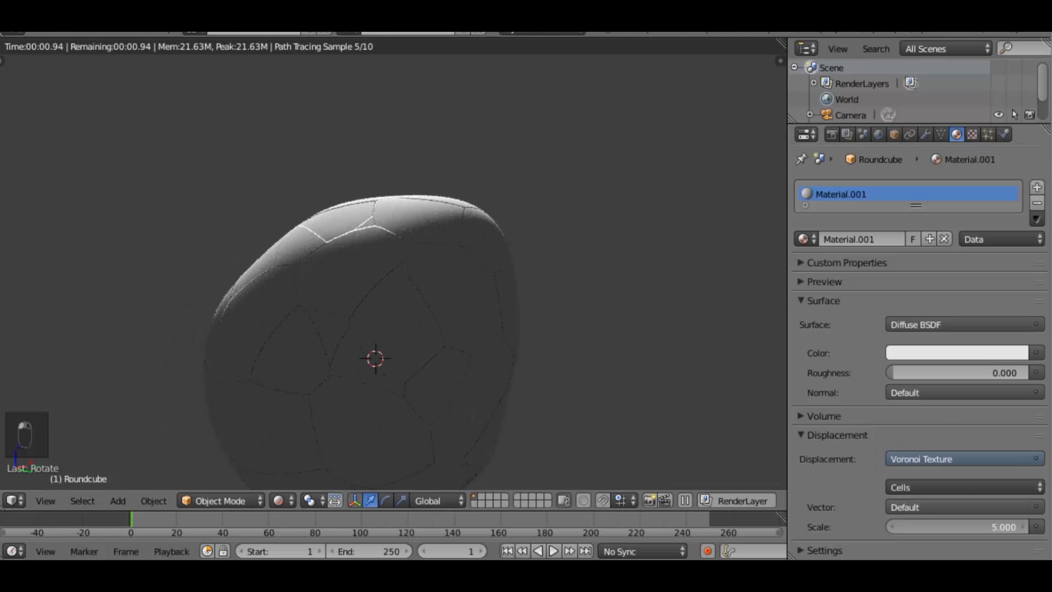
{"action": "type", "text": "20"}
{"action": "key", "text": "Return"}
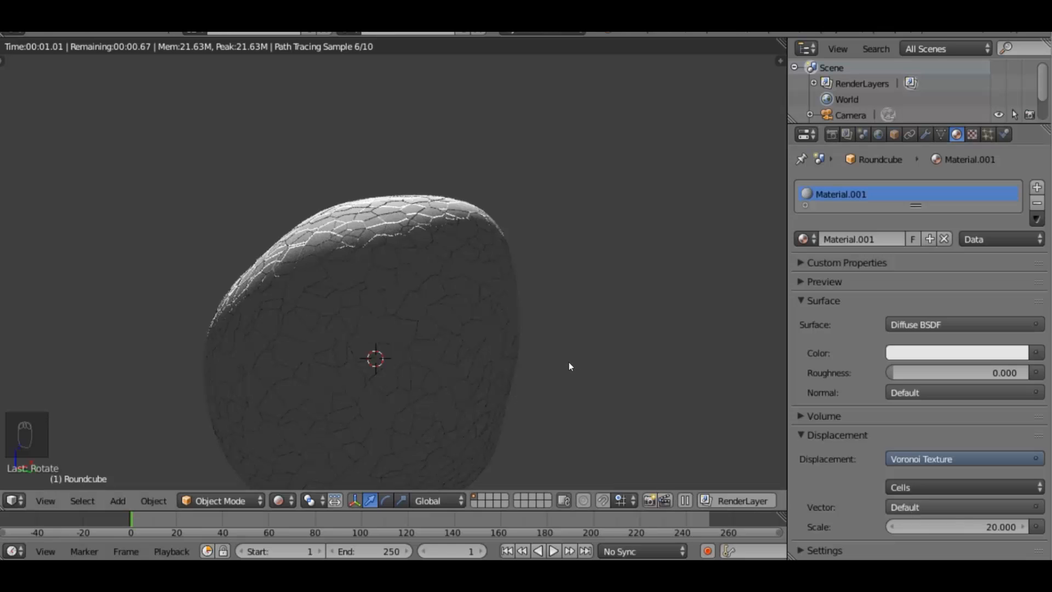
{"action": "scroll", "coordinate": [569, 362], "scroll_direction": "down", "scroll_amount": 2}
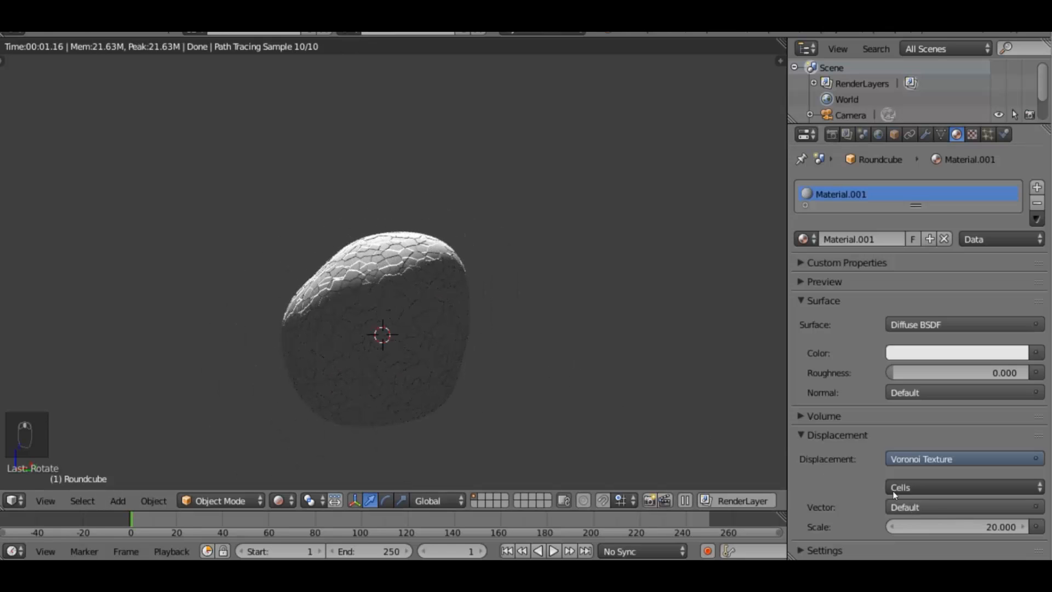
Set the Voronoi displacement texture's scale to 60
{"action": "left_click", "coordinate": [942, 525]}
{"action": "key", "text": "BackSpace"}
{"action": "key", "text": "BackSpace"}
{"action": "key", "text": "BackSpace"}
{"action": "key", "text": "BackSpace"}
{"action": "type", "text": "60"}
{"action": "key", "text": "Return"}
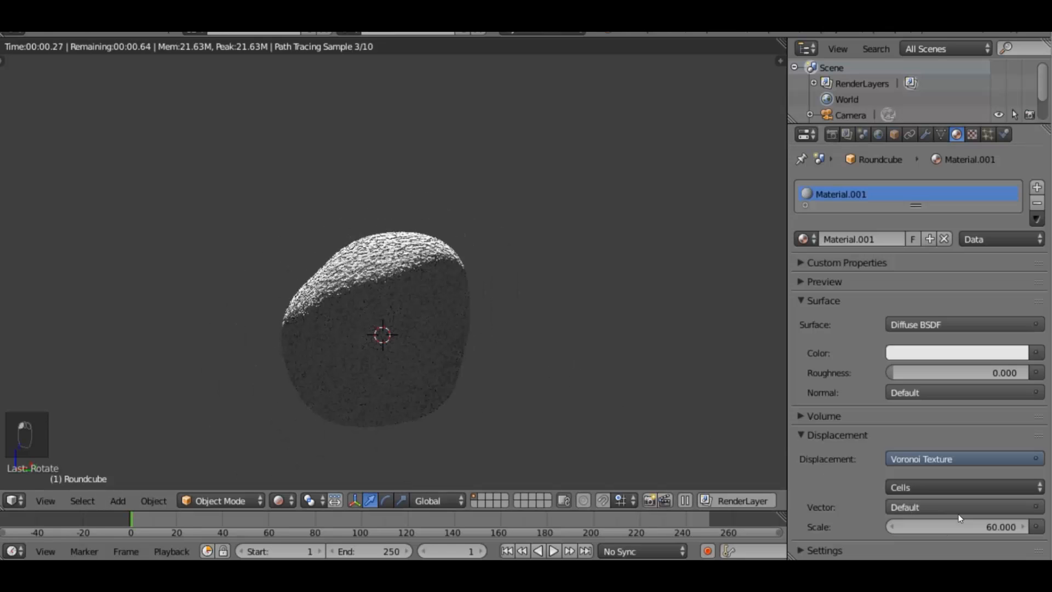
{"action": "scroll", "coordinate": [433, 331], "scroll_direction": "up", "scroll_amount": 6}
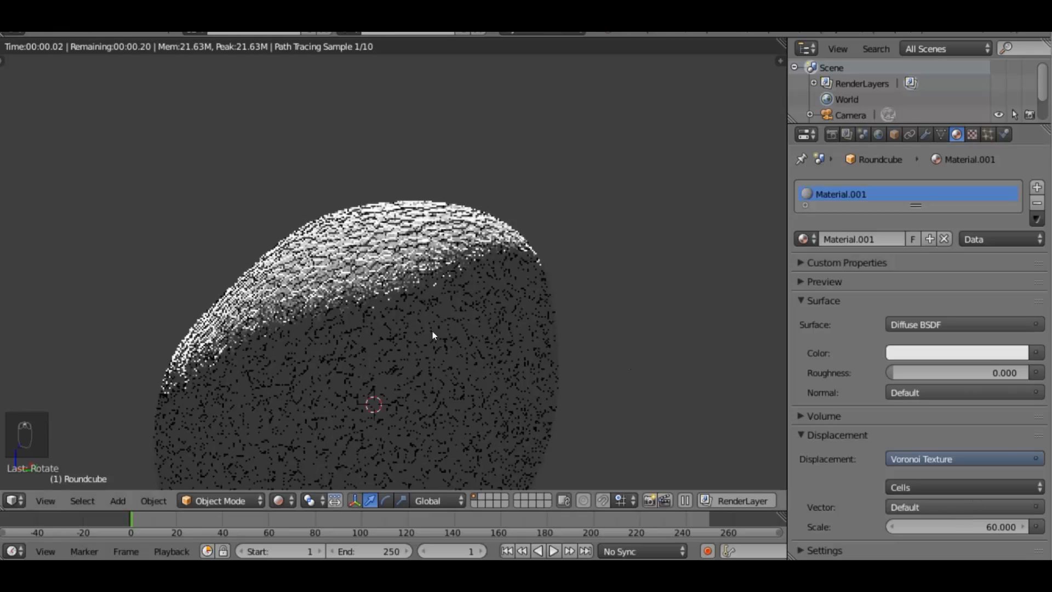
{"action": "scroll", "coordinate": [430, 320], "scroll_direction": "up", "scroll_amount": 2}
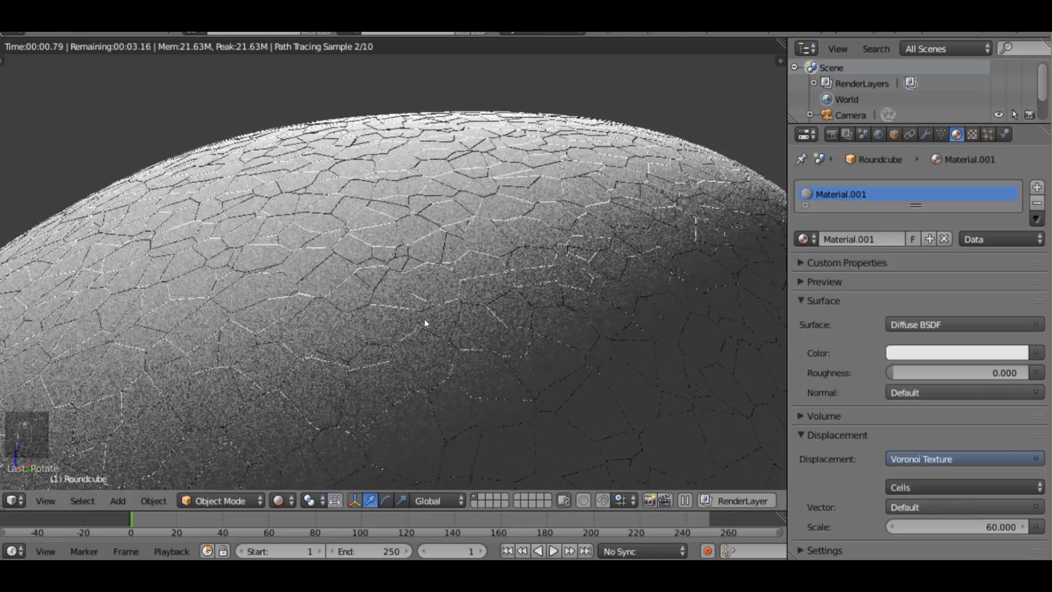
{"action": "scroll", "coordinate": [430, 317], "scroll_direction": "down", "scroll_amount": 8}
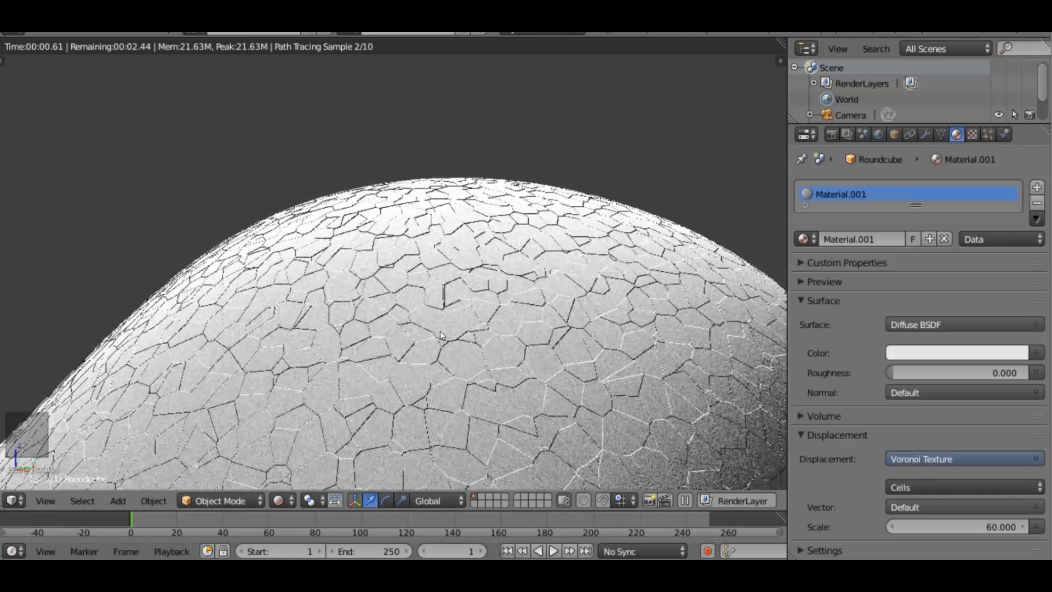
{"action": "scroll", "coordinate": [437, 332], "scroll_direction": "down", "scroll_amount": 1}
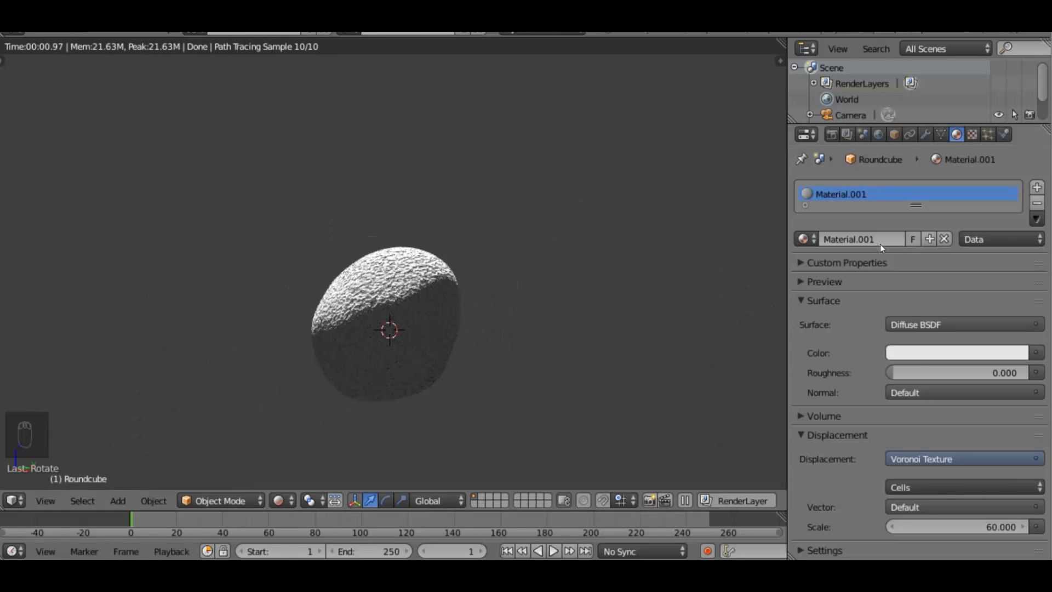
Change the rock's diffuse color to a very dark brown, about R 0.061, G 0.022, B 0.010
{"action": "left_click", "coordinate": [921, 352]}
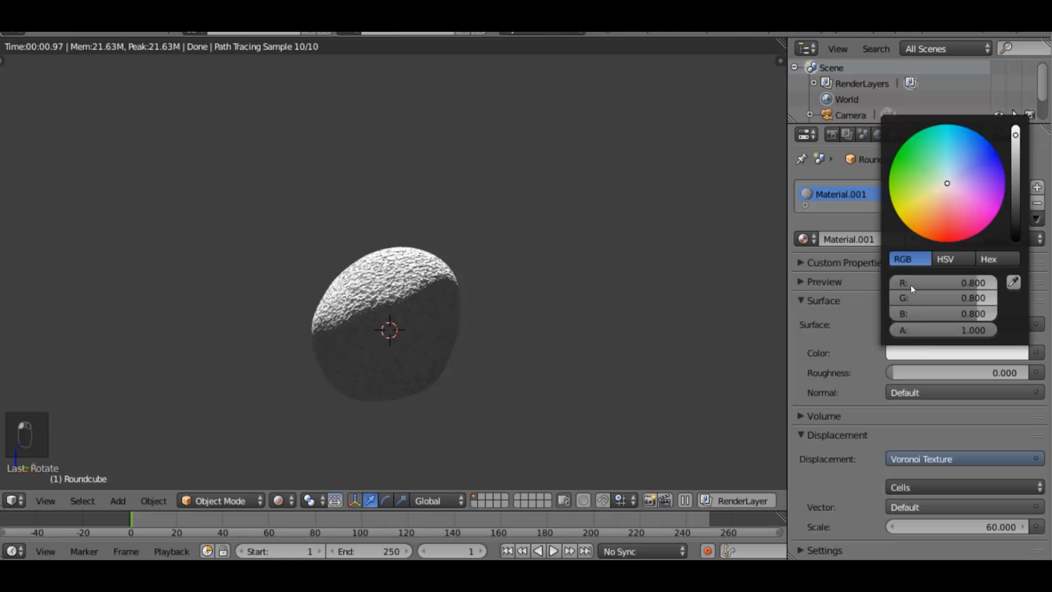
{"action": "left_click", "coordinate": [935, 220]}
{"action": "left_click", "coordinate": [942, 206]}
{"action": "left_click", "coordinate": [937, 228]}
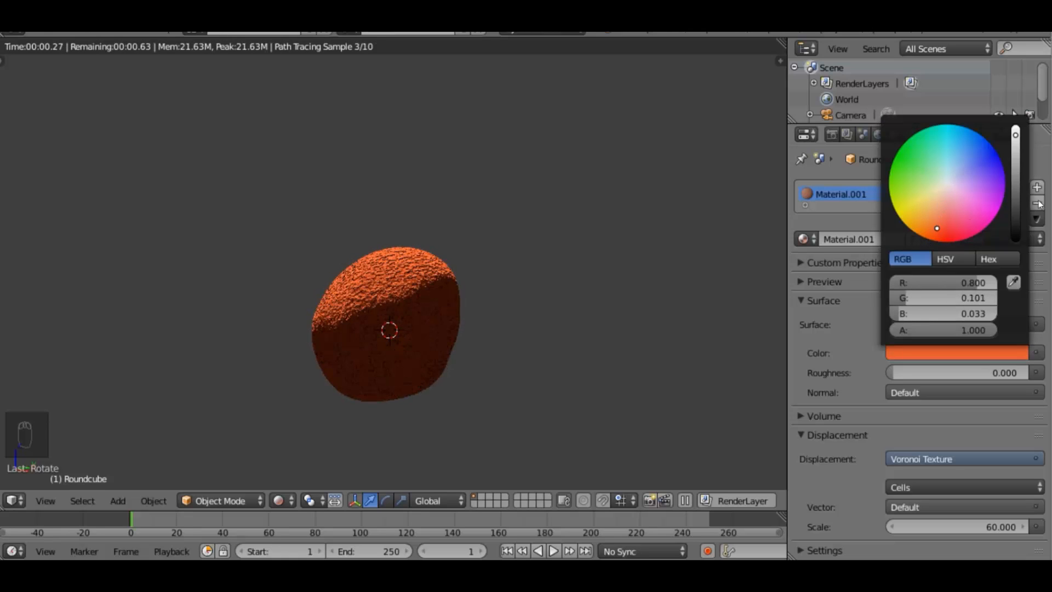
{"action": "left_click_drag", "start_coordinate": [1022, 199], "coordinate": [1015, 209]}
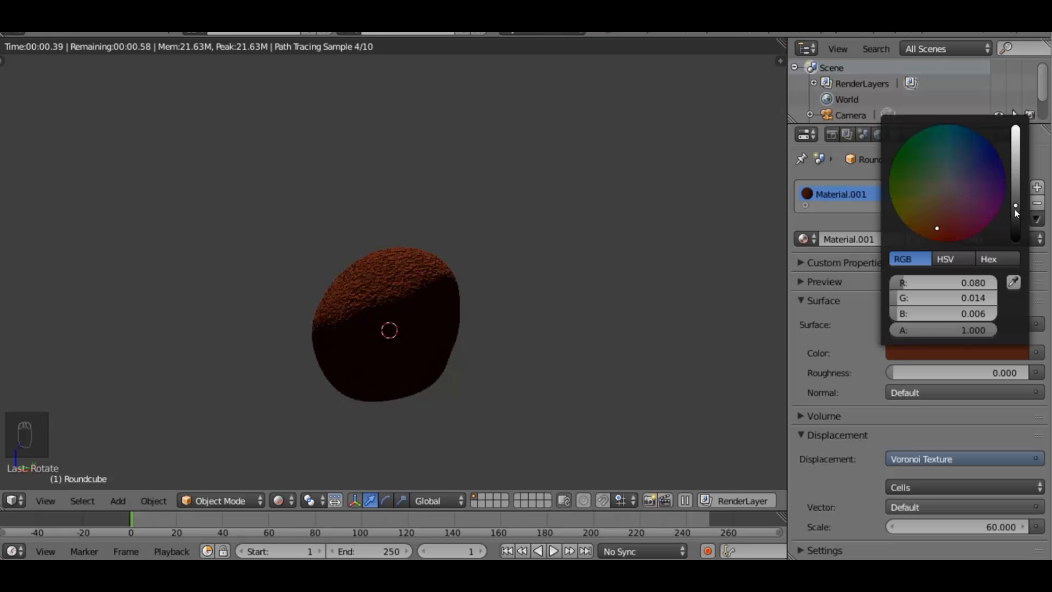
{"action": "left_click", "coordinate": [934, 219]}
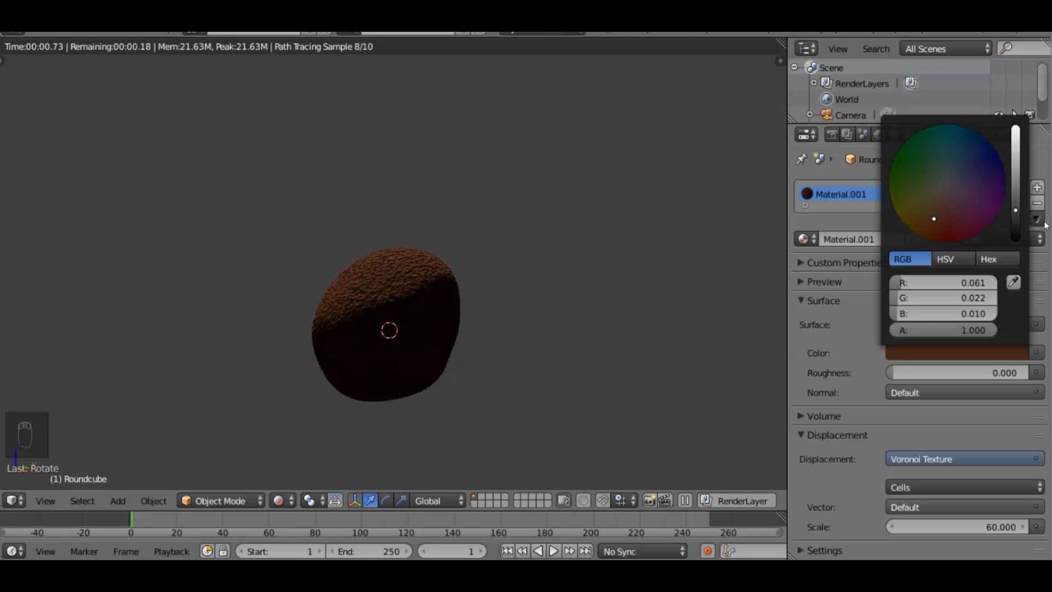
{"action": "scroll", "coordinate": [412, 288], "scroll_direction": "up", "scroll_amount": 1}
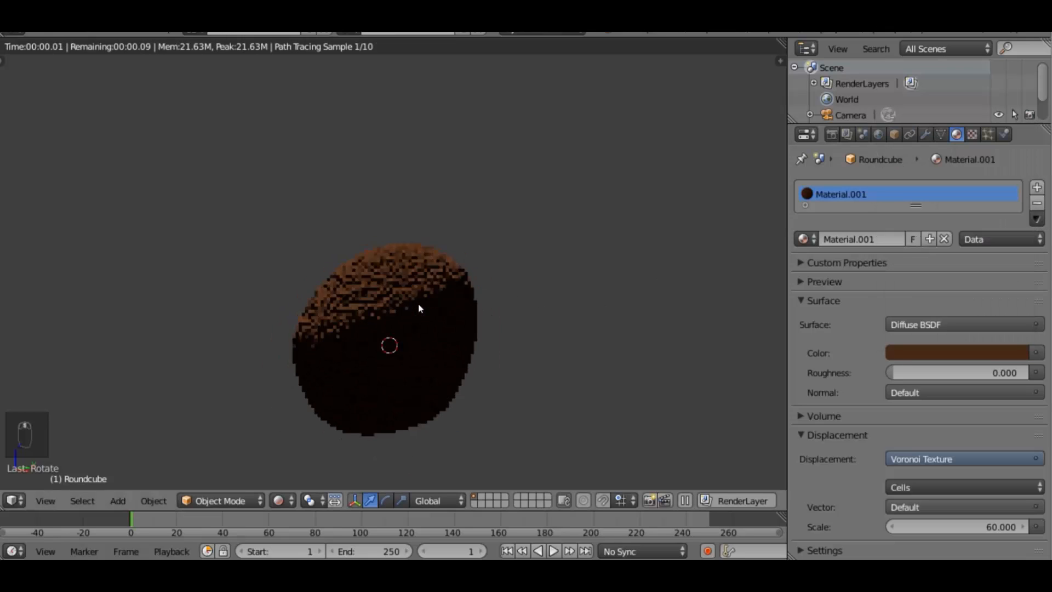
{"action": "scroll", "coordinate": [421, 308], "scroll_direction": "down", "scroll_amount": 1}
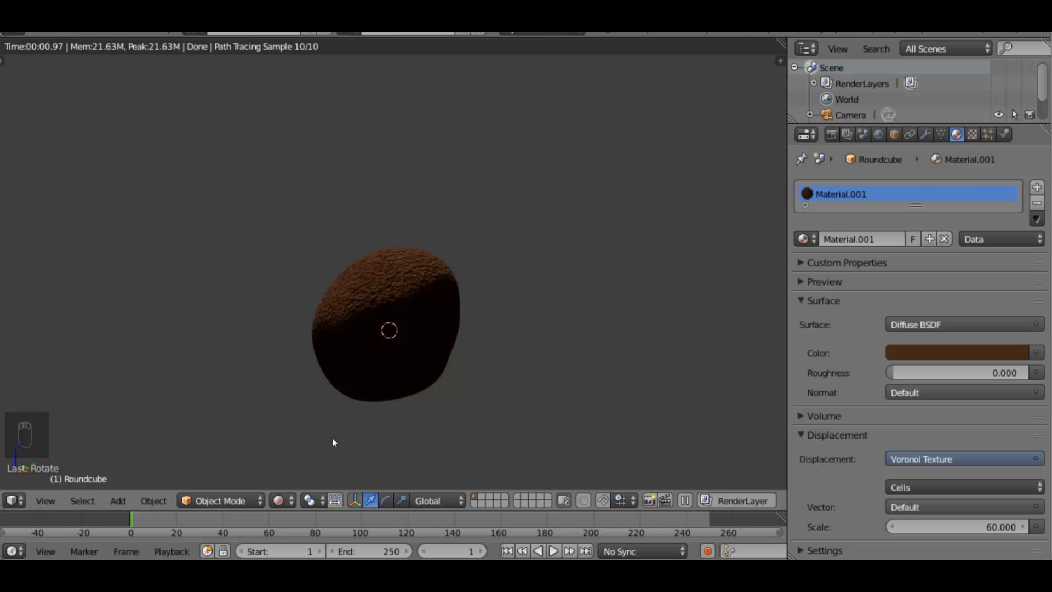
{"action": "scroll", "coordinate": [417, 363], "scroll_direction": "down", "scroll_amount": 2}
{"action": "scroll", "coordinate": [399, 387], "scroll_direction": "up", "scroll_amount": 5}
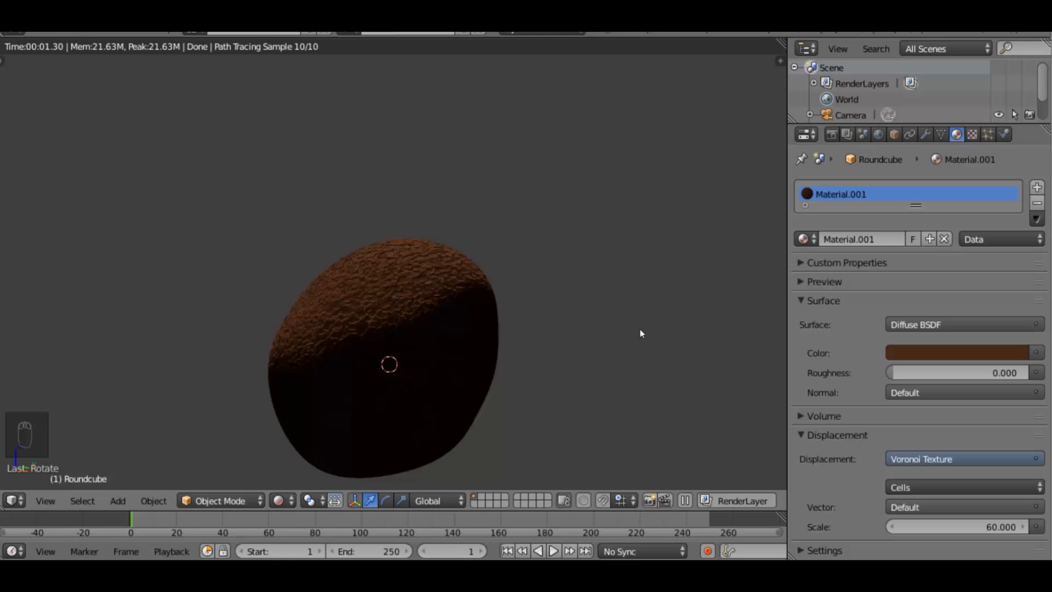
Split the 3D view horizontally and turn the upper area into a Node Editor showing the rock's material
{"action": "left_click_drag", "start_coordinate": [779, 62], "coordinate": [773, 234]}
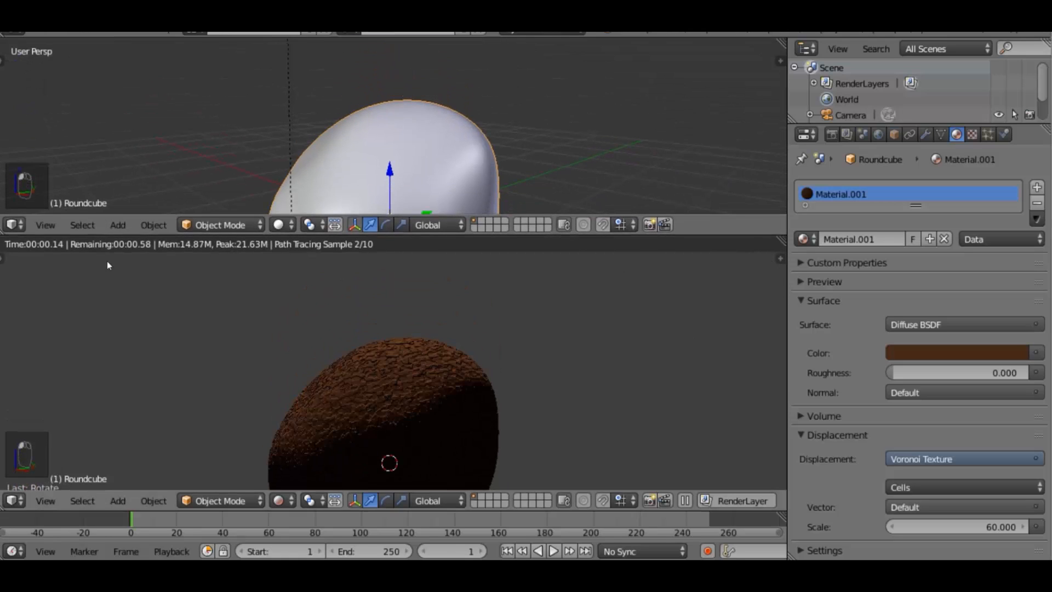
{"action": "left_click", "coordinate": [22, 221]}
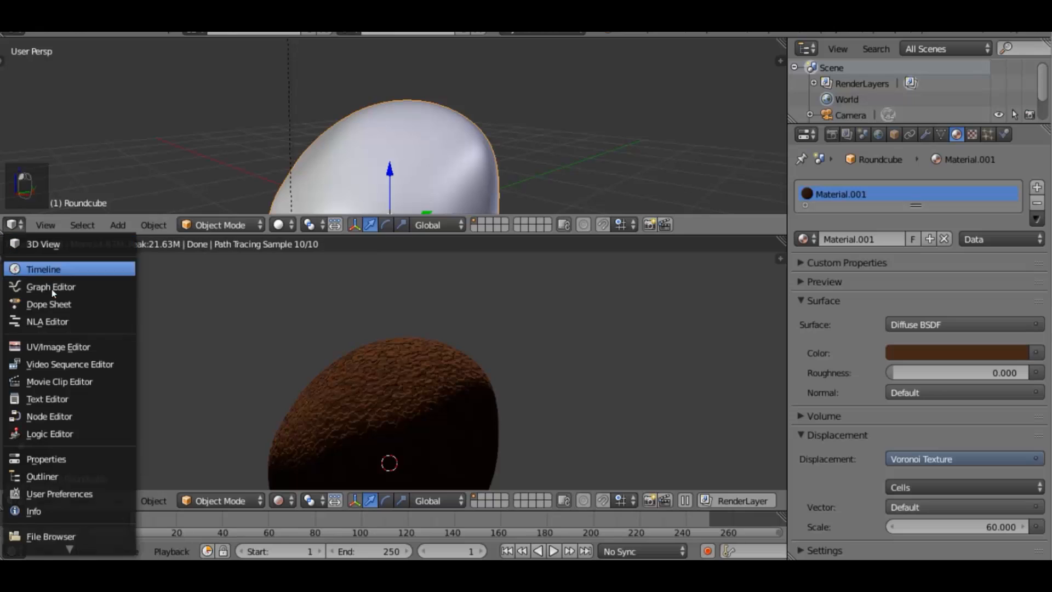
{"action": "left_click", "coordinate": [66, 433]}
{"action": "scroll", "coordinate": [285, 131], "scroll_direction": "up", "scroll_amount": 8}
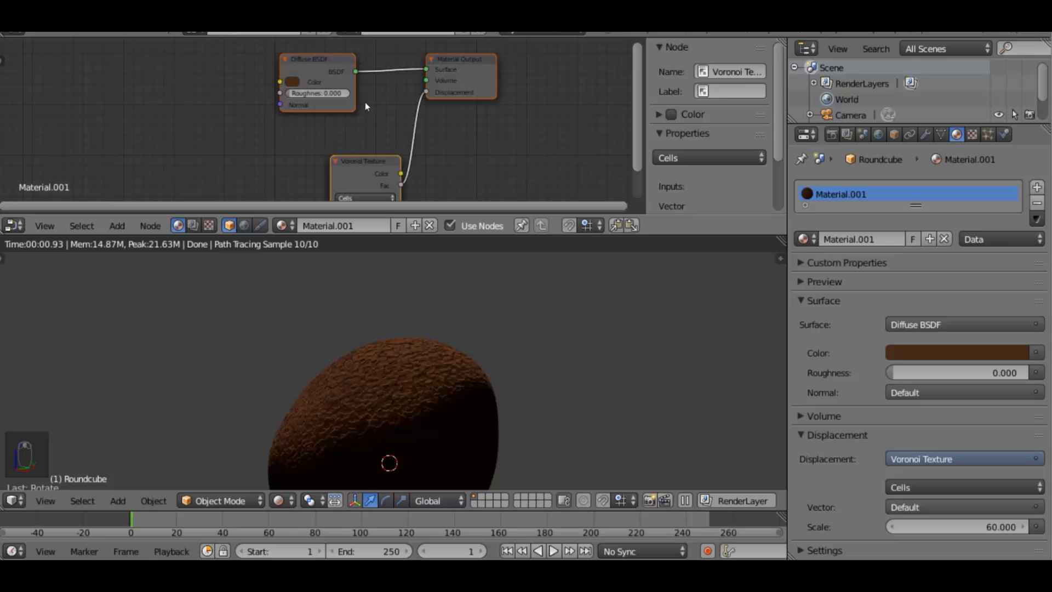
{"action": "scroll", "coordinate": [381, 145], "scroll_direction": "down", "scroll_amount": 4}
{"action": "middle_click_drag", "start_coordinate": [346, 151], "coordinate": [300, 107]}
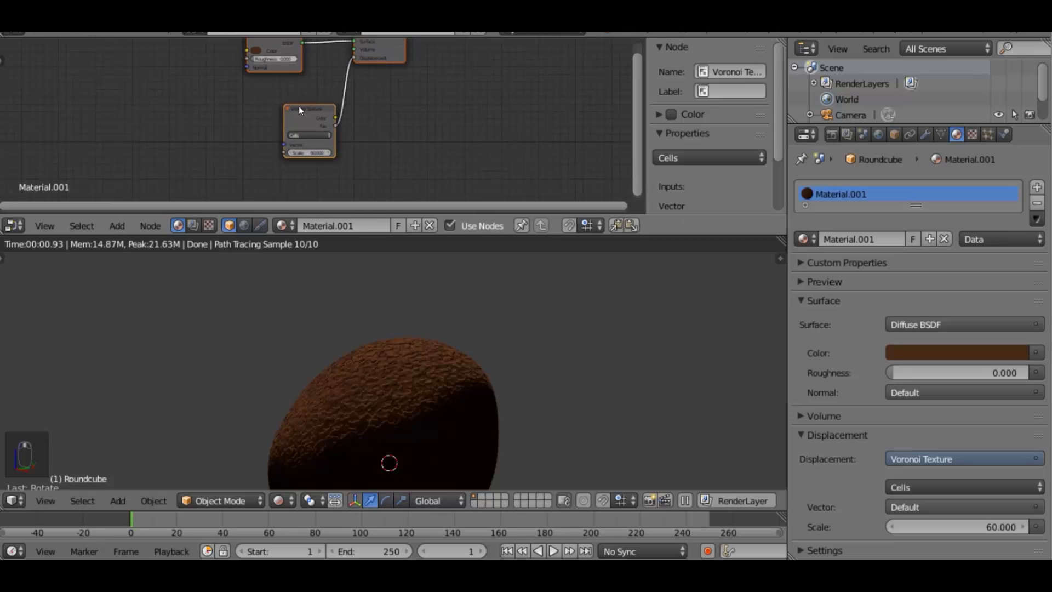
Spread out the material nodes by moving the Voronoi Texture and Diffuse BSDF nodes away from the Material Output
{"action": "left_click_drag", "start_coordinate": [303, 107], "coordinate": [401, 139]}
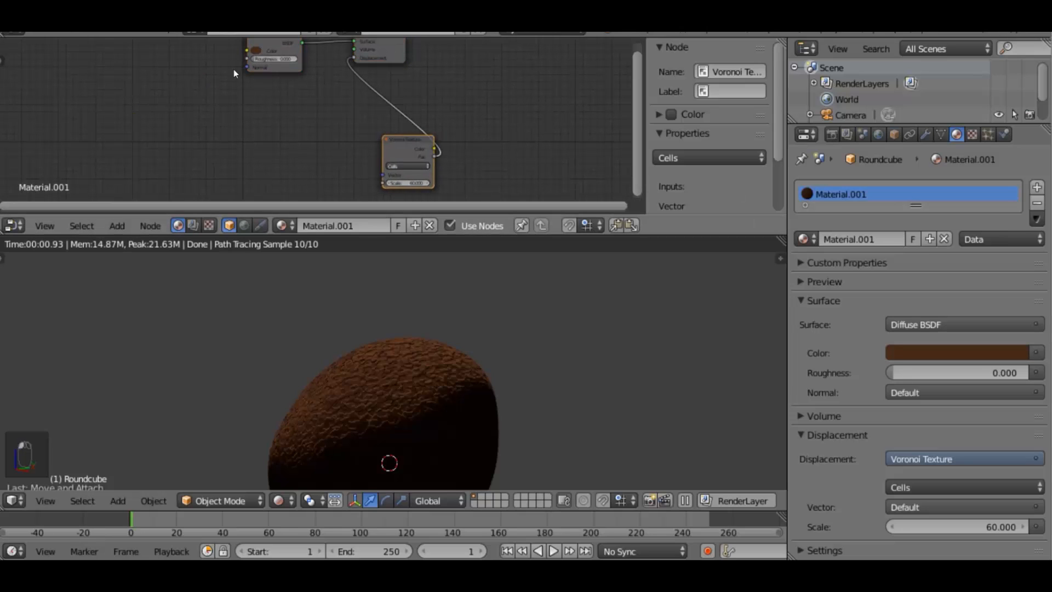
{"action": "scroll", "coordinate": [257, 103], "scroll_direction": "up", "scroll_amount": 3}
{"action": "middle_click_drag", "start_coordinate": [260, 105], "coordinate": [278, 203]}
{"action": "left_click_drag", "start_coordinate": [290, 101], "coordinate": [116, 44]}
{"action": "scroll", "coordinate": [285, 101], "scroll_direction": "down", "scroll_amount": 4}
{"action": "middle_click_drag", "start_coordinate": [285, 101], "coordinate": [323, 80]}
{"action": "scroll", "coordinate": [335, 95], "scroll_direction": "down", "scroll_amount": 6}
{"action": "middle_click_drag", "start_coordinate": [330, 130], "coordinate": [324, 112]}
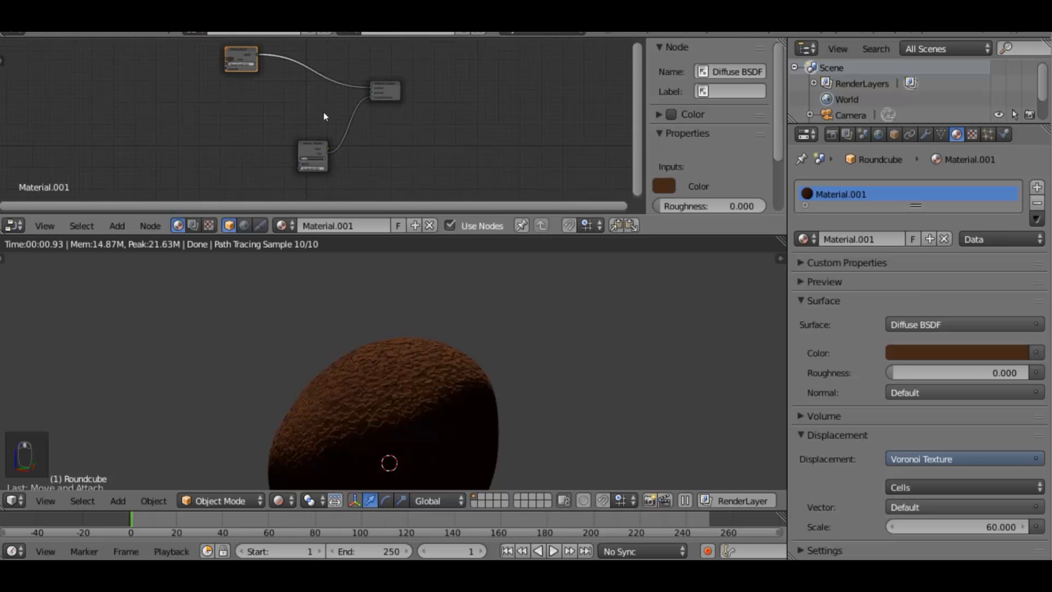
Merge the node editor area back into the 3D view and set the viewport shading to Solid
{"action": "left_click_drag", "start_coordinate": [781, 240], "coordinate": [778, 217]}
{"action": "left_click", "coordinate": [280, 500]}
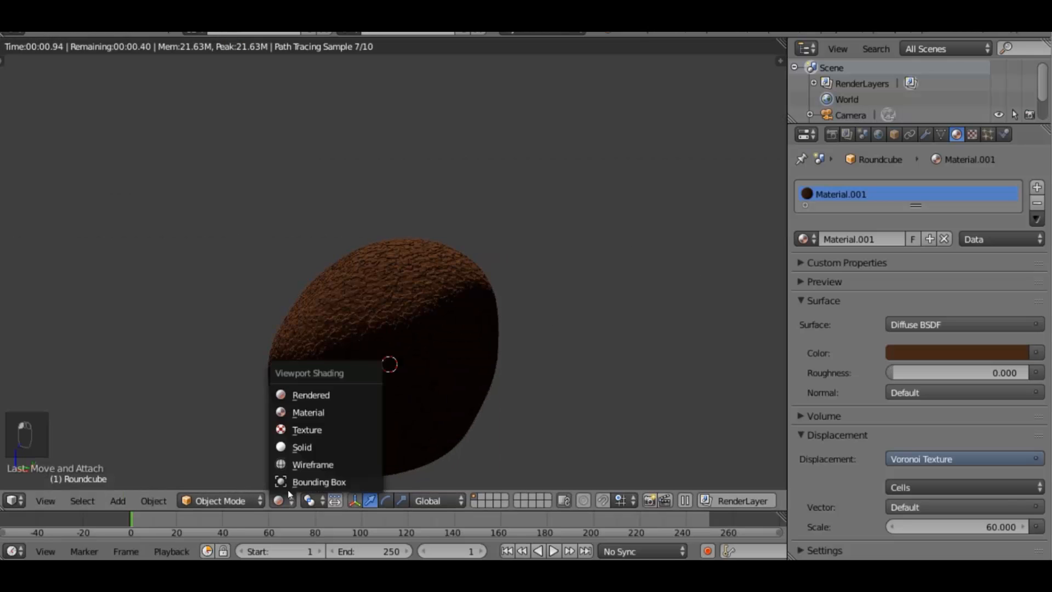
{"action": "left_click", "coordinate": [296, 446]}
Duplicate the rock and place the copy beside the original along the Y axis
{"action": "scroll", "coordinate": [516, 302], "scroll_direction": "down", "scroll_amount": 6}
{"action": "mouse_move", "coordinate": [526, 284]}
{"action": "middle_mouse_down"}
{"action": "mouse_move", "coordinate": [403, 368]}
{"action": "mouse_move", "coordinate": [421, 290]}
{"action": "middle_mouse_up"}
{"action": "scroll", "coordinate": [403, 368], "scroll_direction": "down", "scroll_amount": 4}
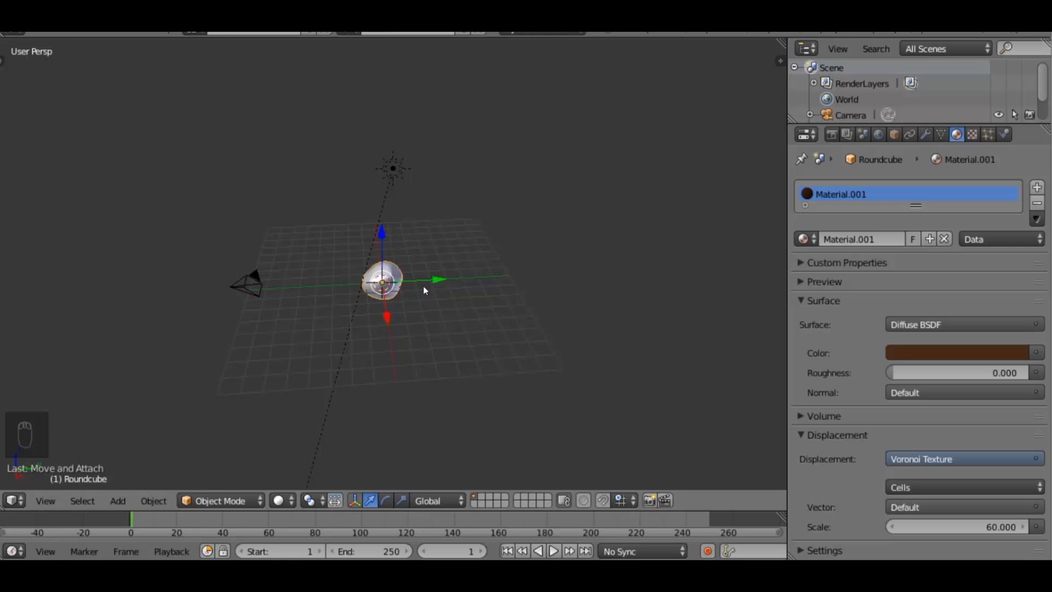
{"action": "scroll", "coordinate": [423, 285], "scroll_direction": "up", "scroll_amount": 5}
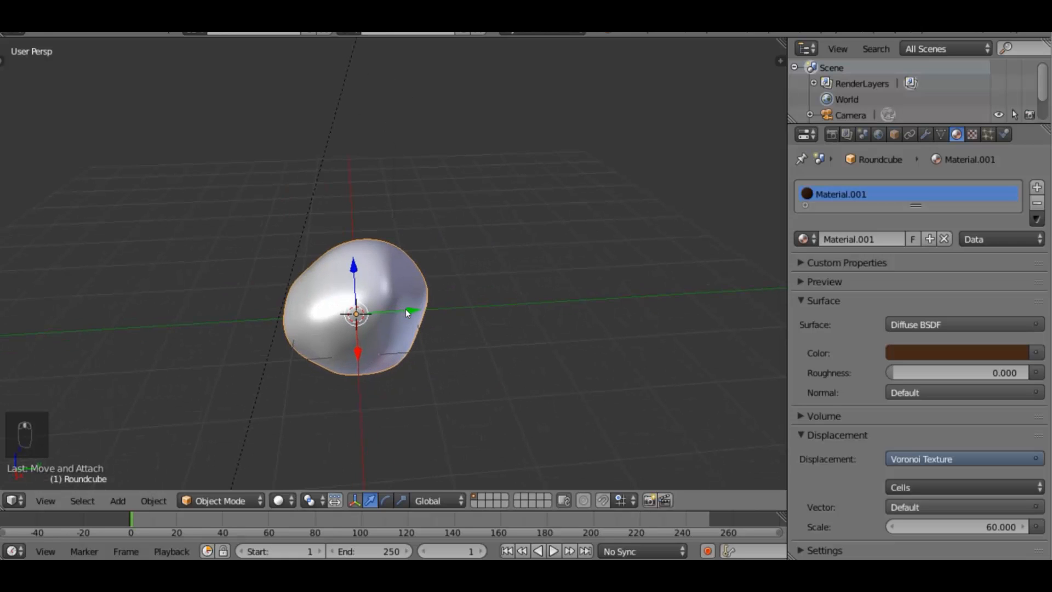
{"action": "key", "text": "shift+d"}
{"action": "left_click_drag", "start_coordinate": [696, 295], "coordinate": [765, 291]}
{"action": "scroll", "coordinate": [730, 295], "scroll_direction": "down", "scroll_amount": 4}
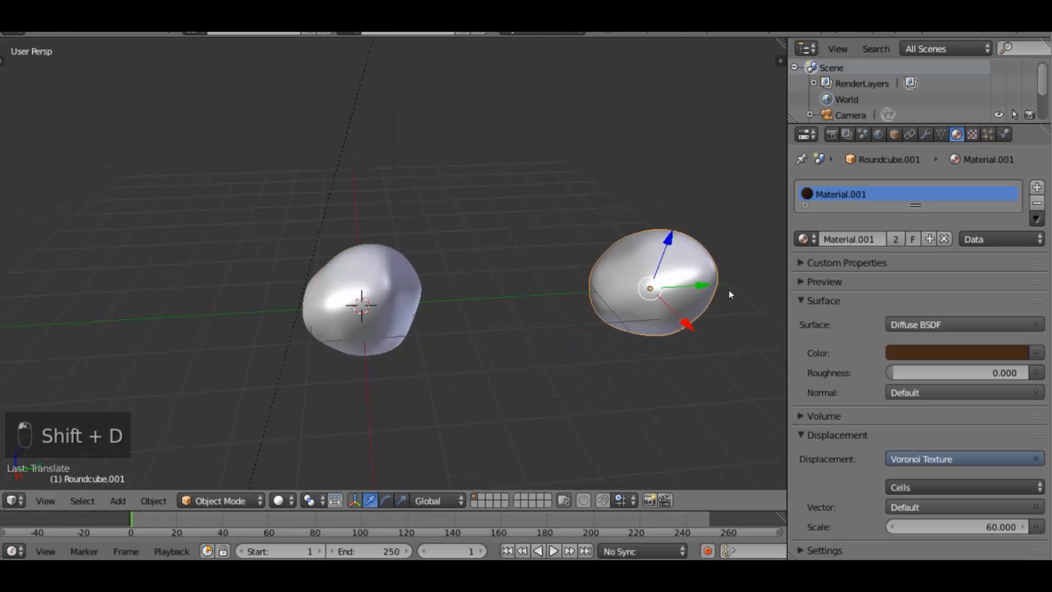
Get closer to the duplicated rock and switch it to Sculpt Mode
{"action": "middle_click_drag", "start_coordinate": [729, 296], "coordinate": [708, 322]}
{"action": "scroll", "coordinate": [466, 378], "scroll_direction": "up", "scroll_amount": 1}
{"action": "middle_click_drag", "start_coordinate": [455, 380], "coordinate": [322, 347]}
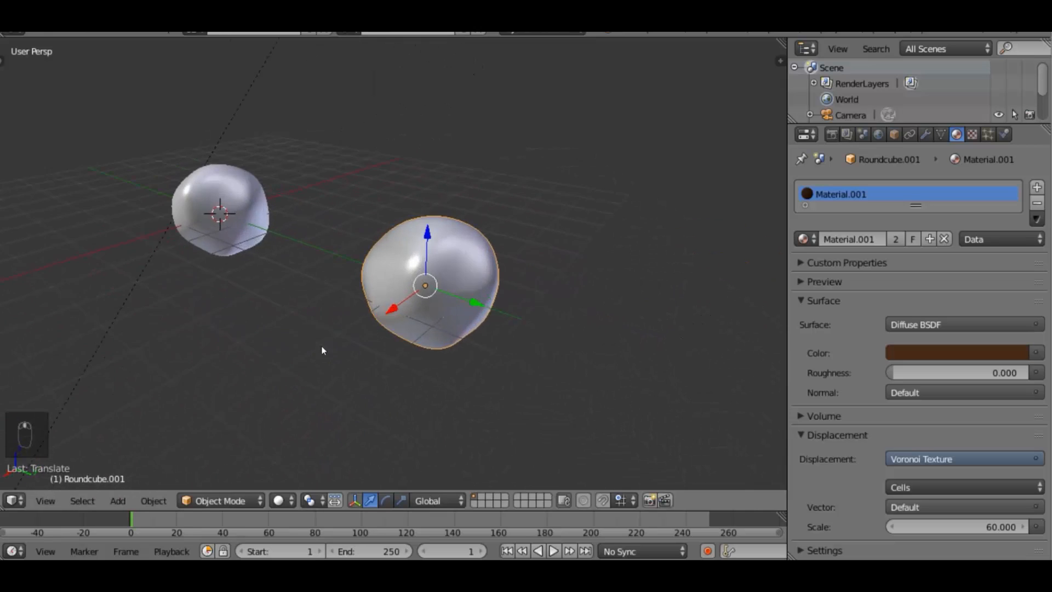
{"action": "scroll", "coordinate": [307, 373], "scroll_direction": "up", "scroll_amount": 2}
{"action": "left_click", "coordinate": [230, 500]}
{"action": "left_click", "coordinate": [225, 447]}
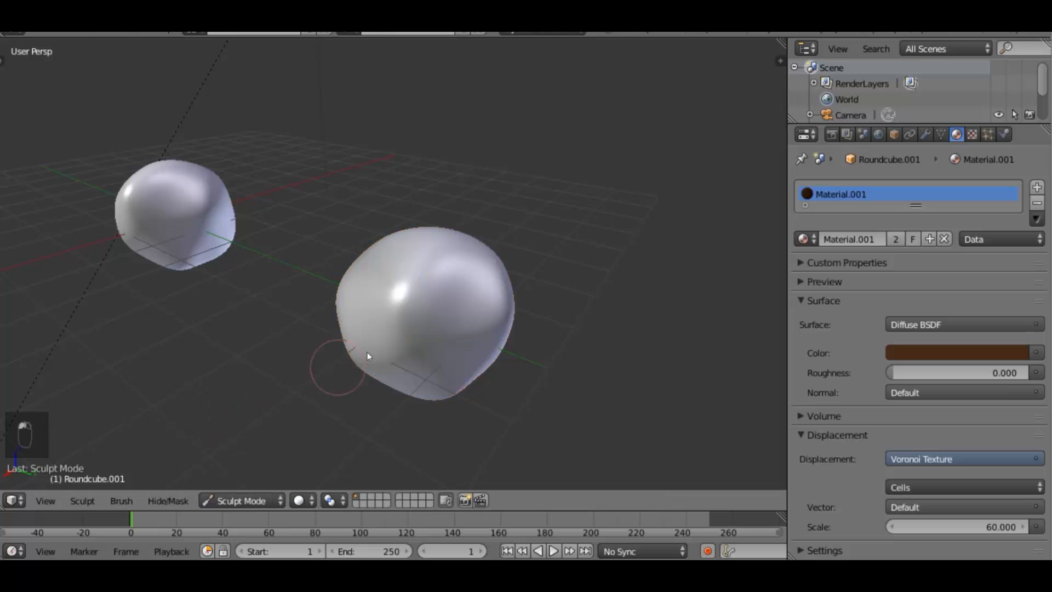
Examine the duplicated rock from several sides and compare its shape with the original
{"action": "middle_click_drag", "start_coordinate": [543, 300], "coordinate": [596, 225]}
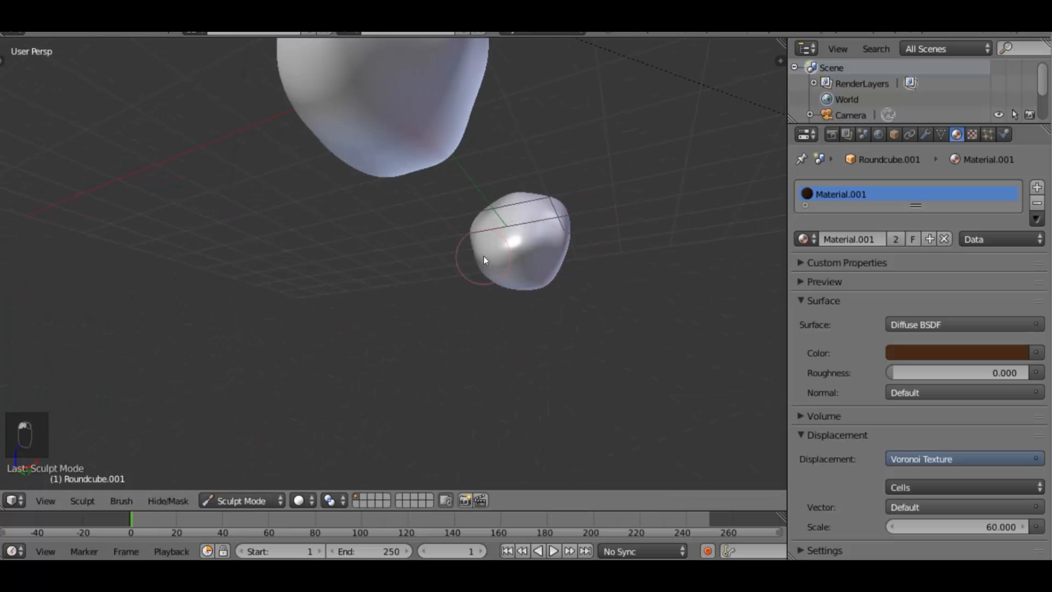
{"action": "middle_click_drag", "start_coordinate": [545, 278], "coordinate": [389, 175]}
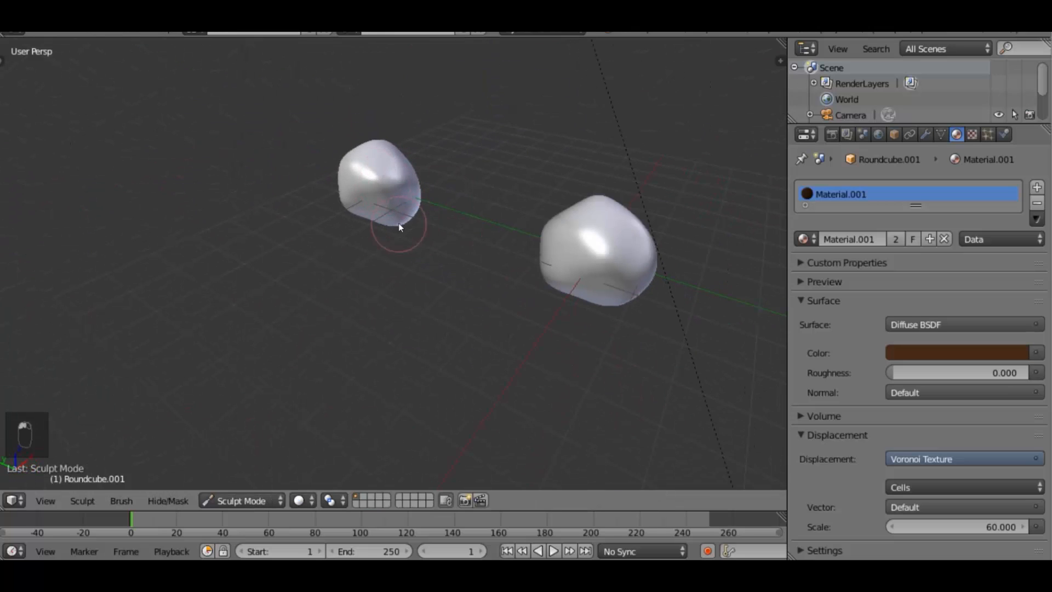
{"action": "middle_click_drag", "start_coordinate": [399, 224], "coordinate": [465, 188]}
{"action": "scroll", "coordinate": [379, 189], "scroll_direction": "up", "scroll_amount": 5}
{"action": "middle_click_drag", "start_coordinate": [359, 184], "coordinate": [420, 268], "text": "shift"}
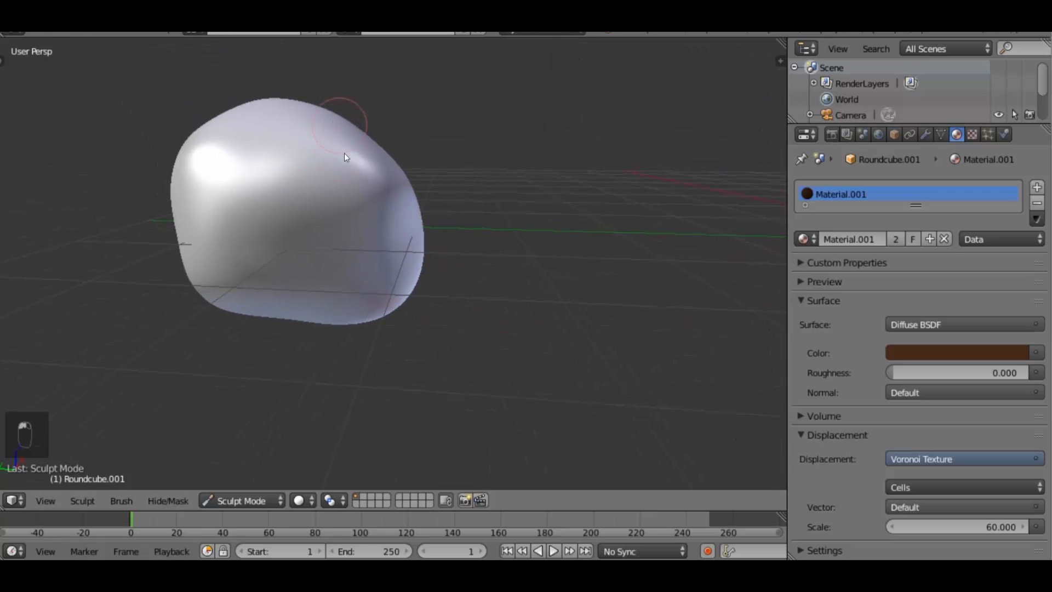
{"action": "scroll", "coordinate": [275, 293], "scroll_direction": "down", "scroll_amount": 5}
{"action": "middle_click_drag", "start_coordinate": [275, 295], "coordinate": [421, 352]}
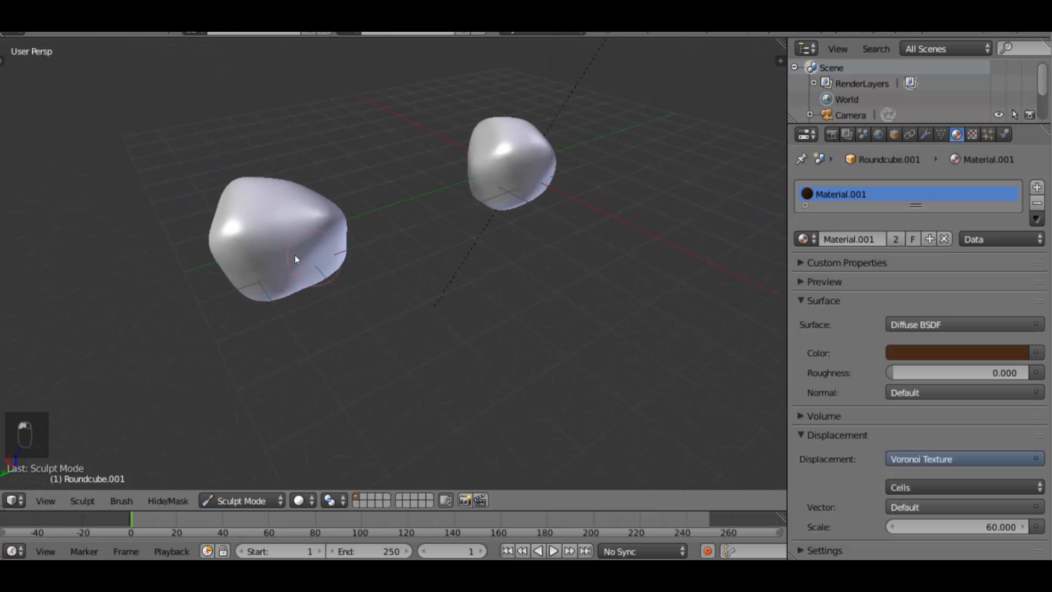
{"action": "middle_click_drag", "start_coordinate": [251, 290], "coordinate": [283, 252]}
{"action": "scroll", "coordinate": [268, 273], "scroll_direction": "down", "scroll_amount": 5}
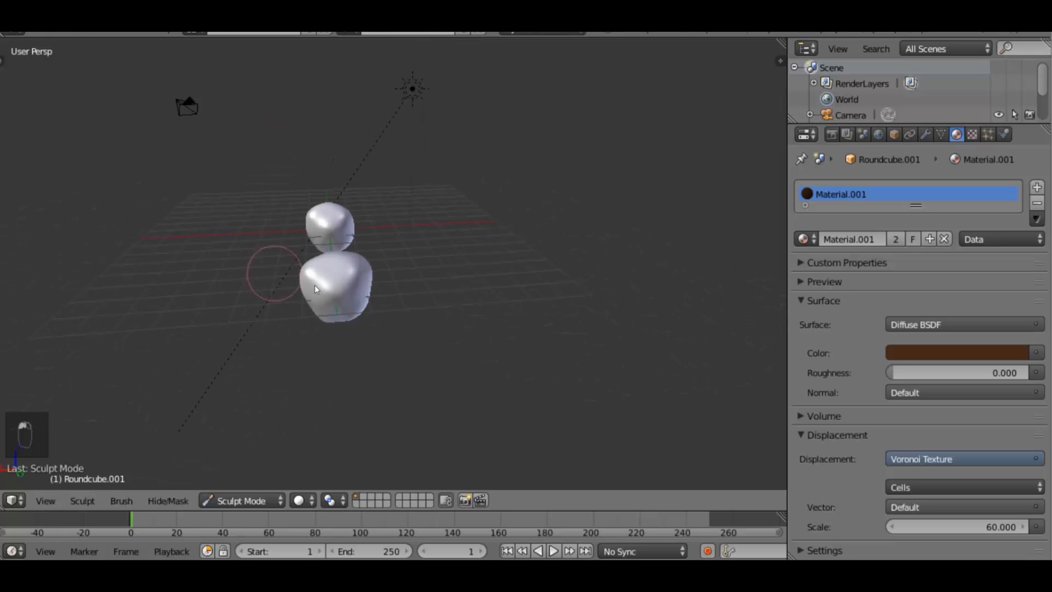
{"action": "middle_click_drag", "start_coordinate": [314, 285], "coordinate": [412, 245]}
Sculpt the duplicated rock with an additive stroke, and carve into its surface with the brush set to Subtract
{"action": "left_click_drag", "start_coordinate": [413, 245], "coordinate": [402, 253]}
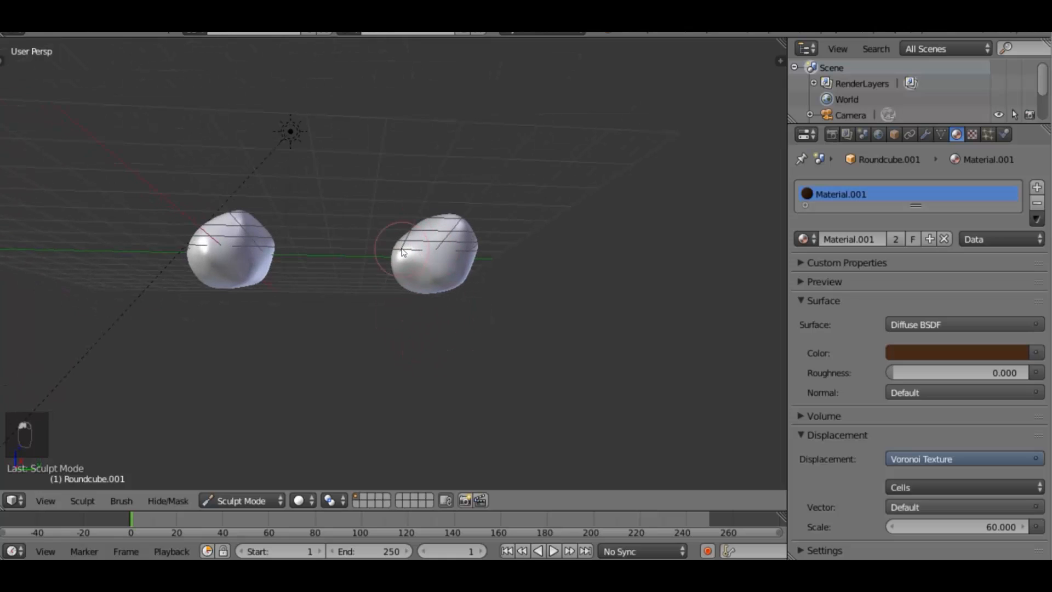
{"action": "mouse_move", "coordinate": [383, 273]}
{"action": "middle_mouse_down"}
{"action": "mouse_move", "coordinate": [411, 356]}
{"action": "mouse_move", "coordinate": [427, 260]}
{"action": "middle_mouse_up"}
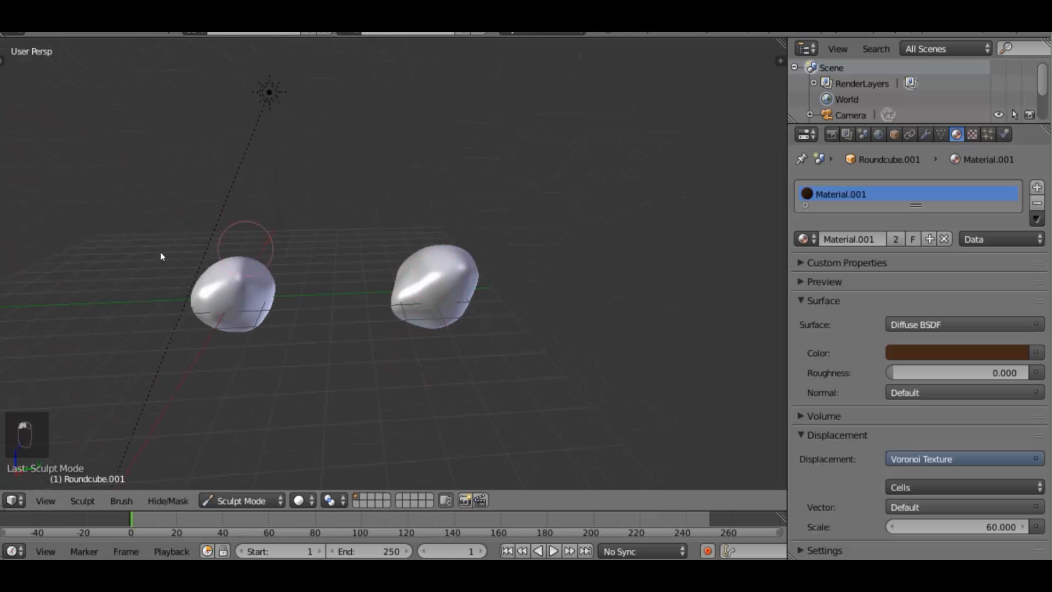
{"action": "key", "text": "t"}
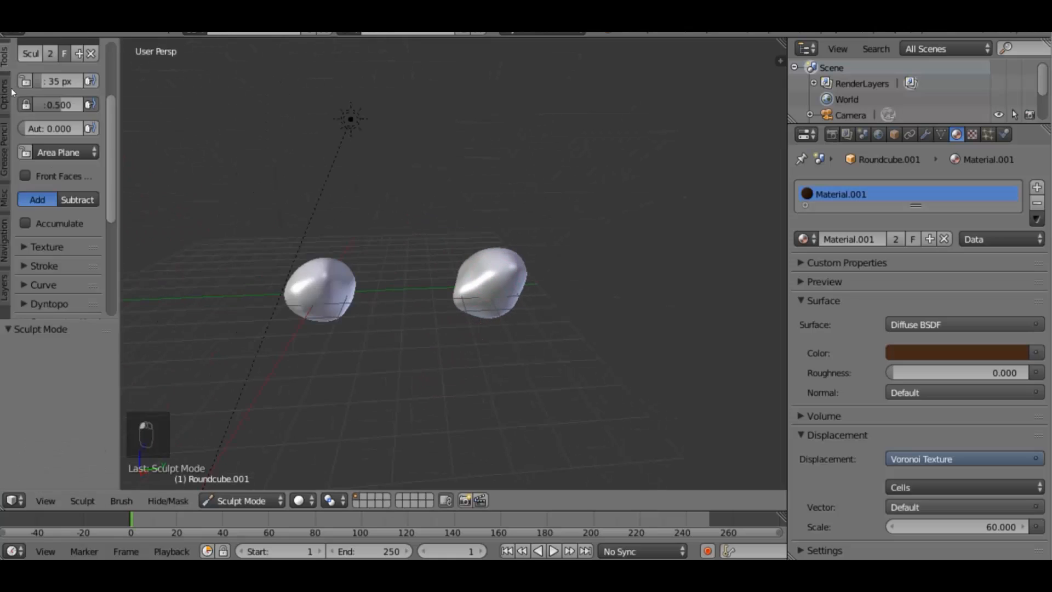
{"action": "left_click", "coordinate": [87, 202]}
{"action": "mouse_move", "coordinate": [488, 277]}
{"action": "left_mouse_down"}
{"action": "mouse_move", "coordinate": [486, 265]}
{"action": "mouse_move", "coordinate": [478, 279]}
{"action": "left_mouse_up"}
{"action": "mouse_move", "coordinate": [485, 346]}
{"action": "middle_mouse_down"}
{"action": "mouse_move", "coordinate": [492, 390]}
{"action": "mouse_move", "coordinate": [375, 332]}
{"action": "middle_mouse_up"}
{"action": "middle_click_drag", "start_coordinate": [420, 271], "coordinate": [249, 235]}
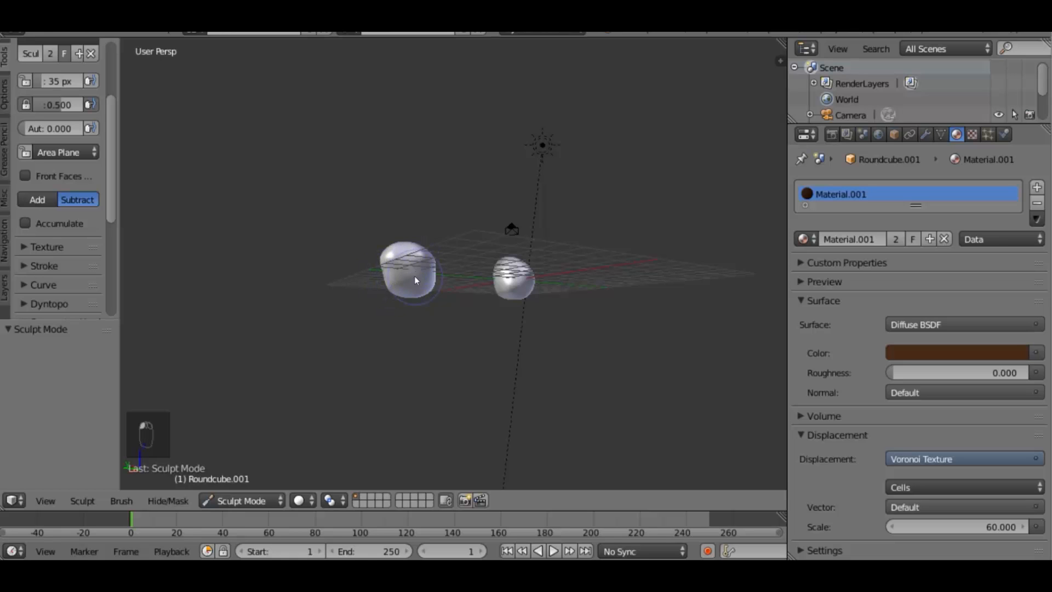
{"action": "middle_click_drag", "start_coordinate": [414, 275], "coordinate": [291, 406]}
Select the original rock, take it into Sculpt Mode with the Subtract brush, and return it to Object Mode
{"action": "left_click", "coordinate": [251, 497]}
{"action": "left_click", "coordinate": [253, 478]}
{"action": "left_click", "coordinate": [340, 317]}
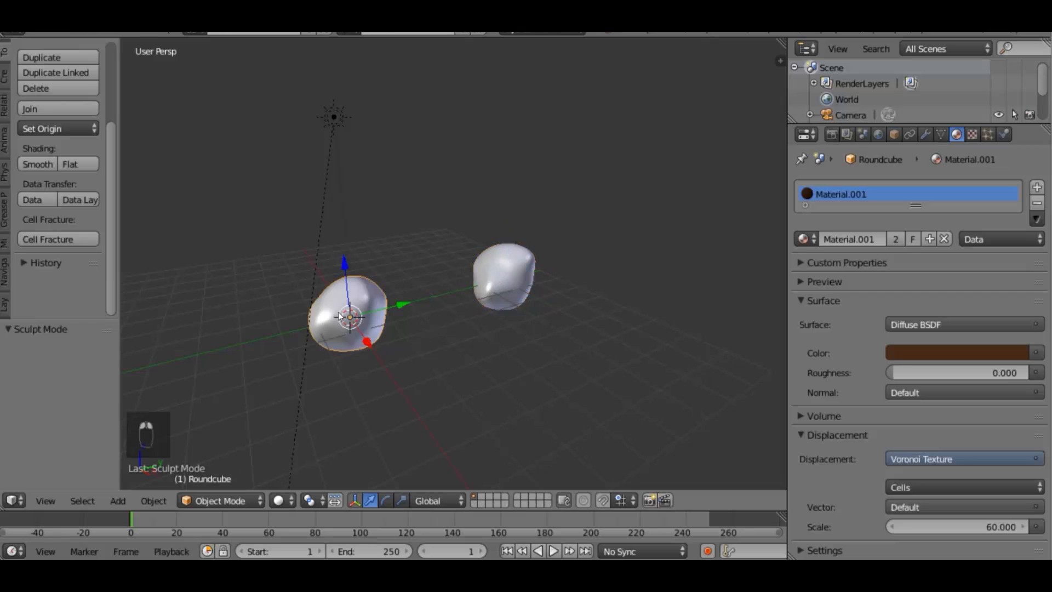
{"action": "left_click", "coordinate": [222, 500]}
{"action": "left_click", "coordinate": [208, 447]}
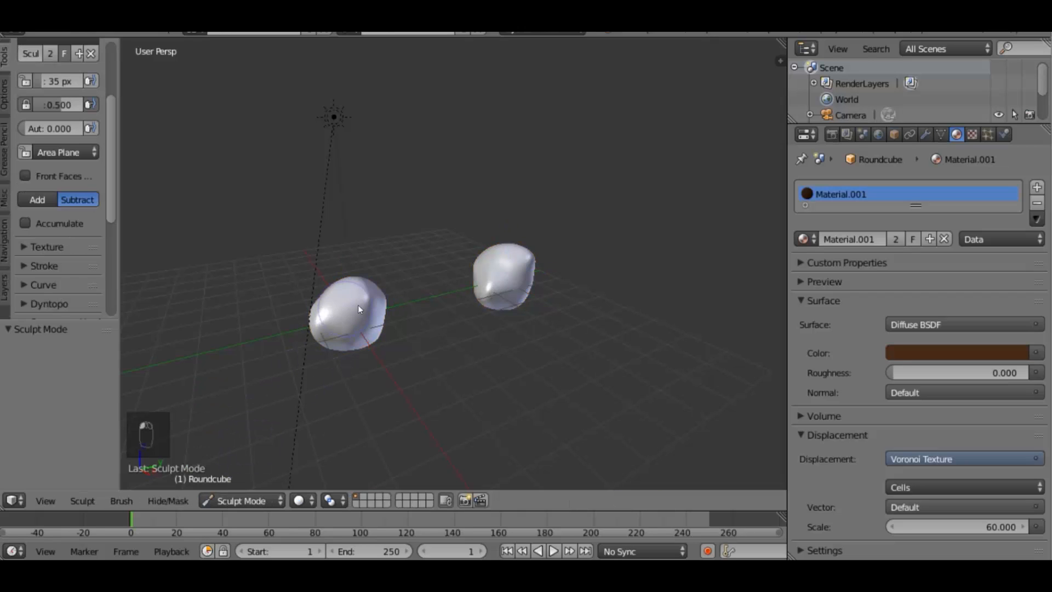
{"action": "mouse_move", "coordinate": [352, 332]}
{"action": "middle_mouse_down"}
{"action": "mouse_move", "coordinate": [224, 272]}
{"action": "mouse_move", "coordinate": [326, 235]}
{"action": "mouse_move", "coordinate": [353, 368]}
{"action": "mouse_move", "coordinate": [307, 428]}
{"action": "middle_mouse_up"}
{"action": "left_click", "coordinate": [241, 500]}
{"action": "left_click", "coordinate": [248, 479]}
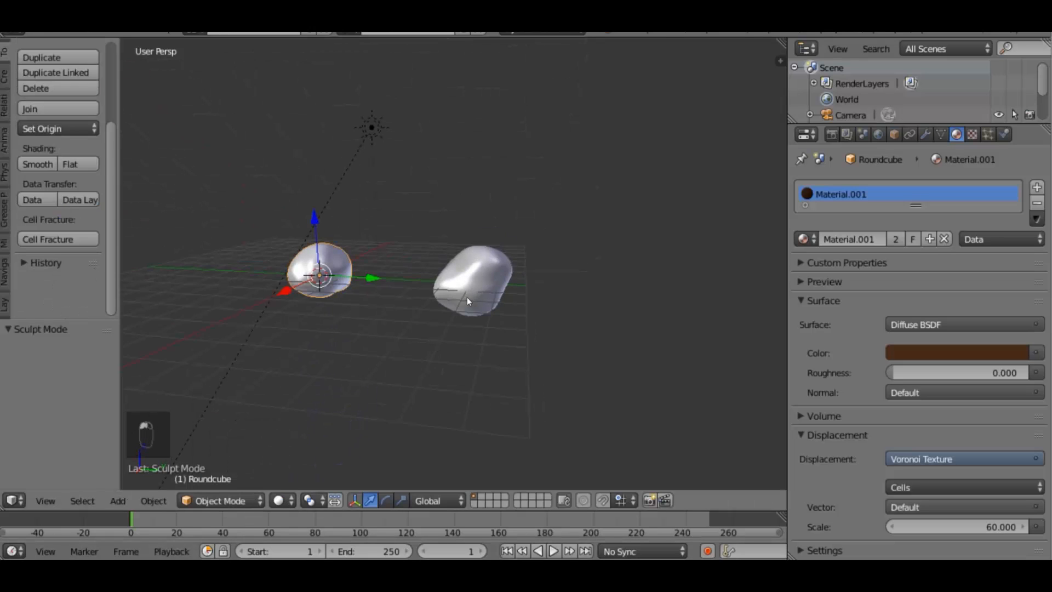
Move the original rock about -6.5 along the Y axis and raise it along Z, ending with a lift of about 1.58
{"action": "middle_click_drag", "start_coordinate": [467, 298], "coordinate": [409, 313]}
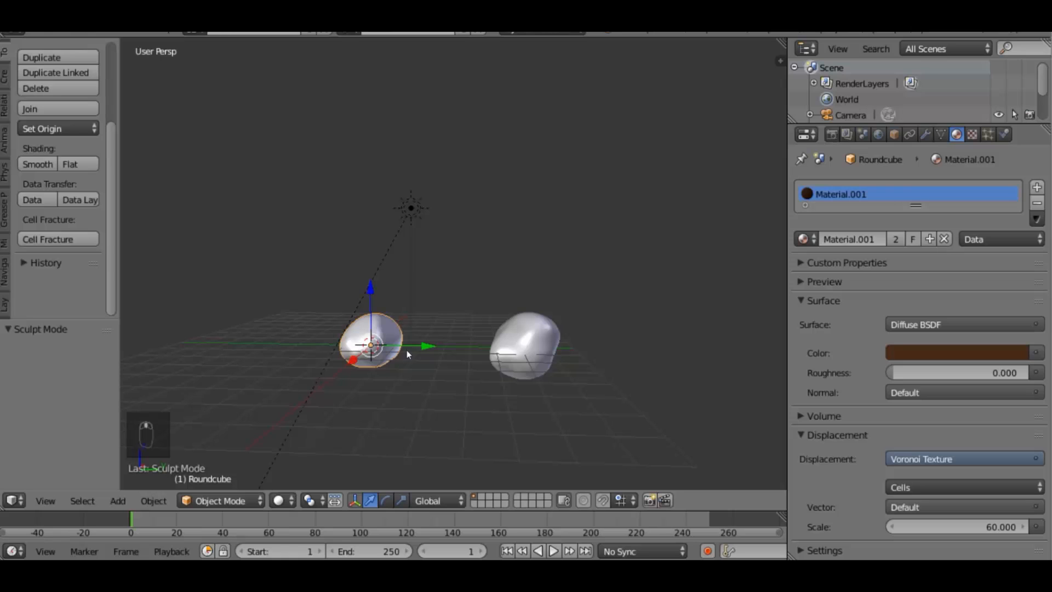
{"action": "left_click_drag", "start_coordinate": [420, 345], "coordinate": [268, 335]}
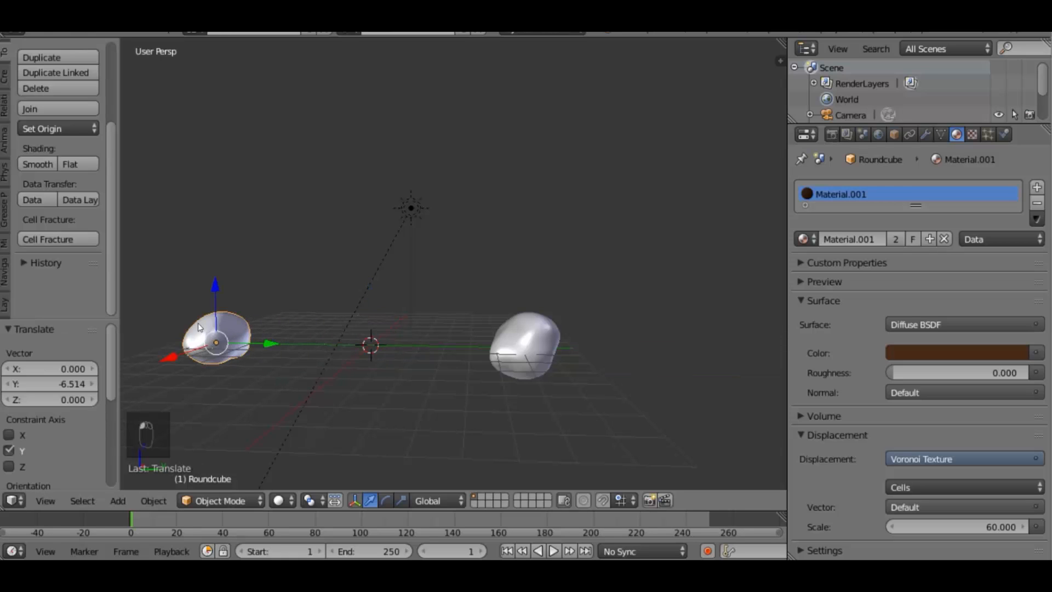
{"action": "middle_click_drag", "start_coordinate": [217, 328], "coordinate": [373, 354], "text": "shift"}
{"action": "left_click_drag", "start_coordinate": [372, 311], "coordinate": [370, 97]}
{"action": "left_click_drag", "start_coordinate": [430, 177], "coordinate": [395, 162]}
{"action": "left_click_drag", "start_coordinate": [325, 128], "coordinate": [313, 91]}
Look through the camera and reposition it with two free moves and a shift of about 2.8 along X
{"action": "key", "text": "KP_0"}
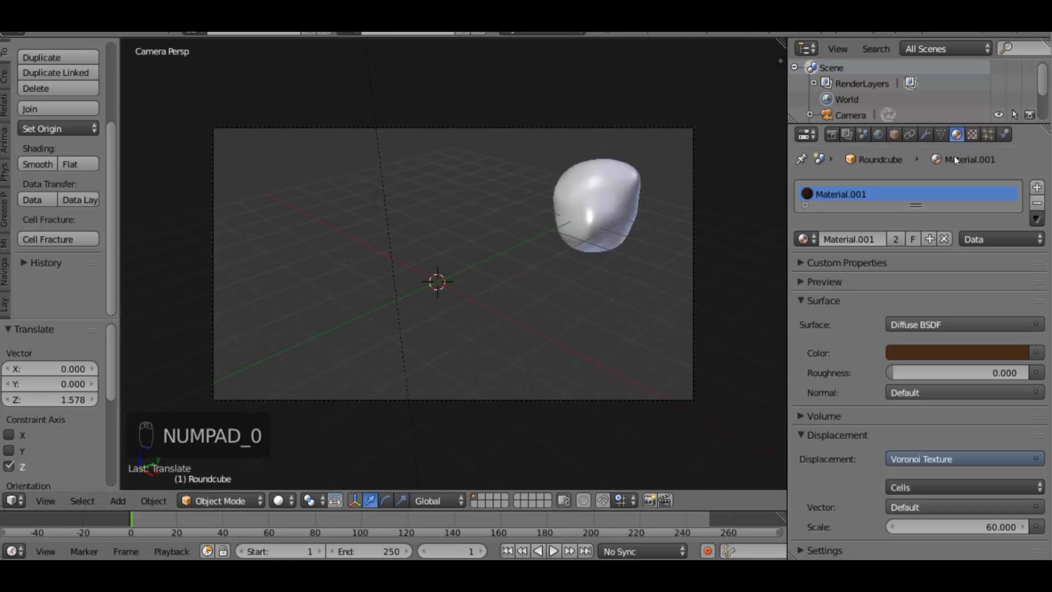
{"action": "left_click", "coordinate": [863, 113]}
{"action": "key", "text": "g"}
{"action": "left_click", "coordinate": [547, 149]}
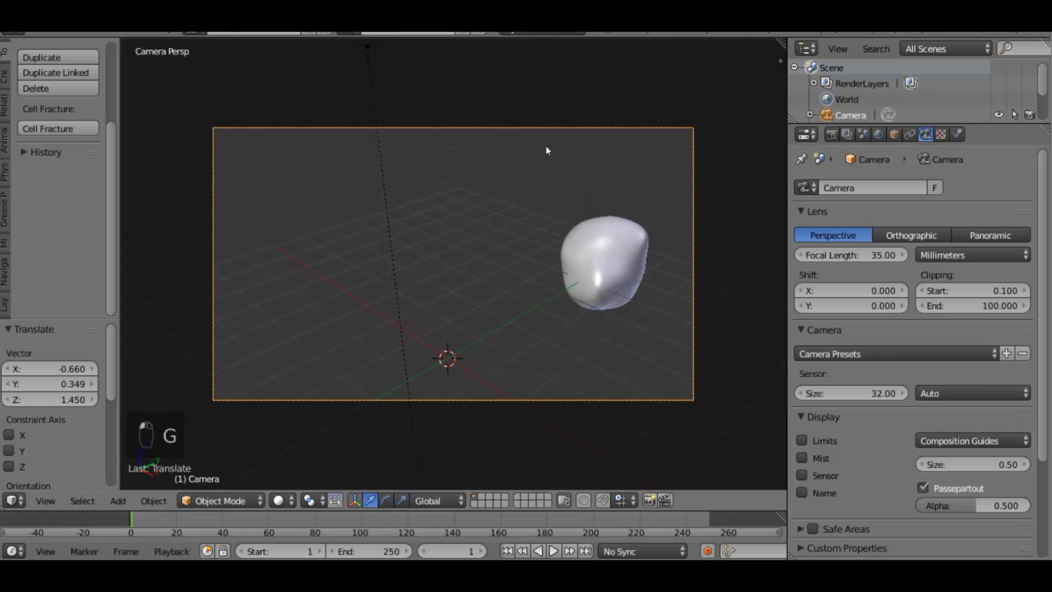
{"action": "key", "text": "g"}
{"action": "left_click", "coordinate": [705, 346]}
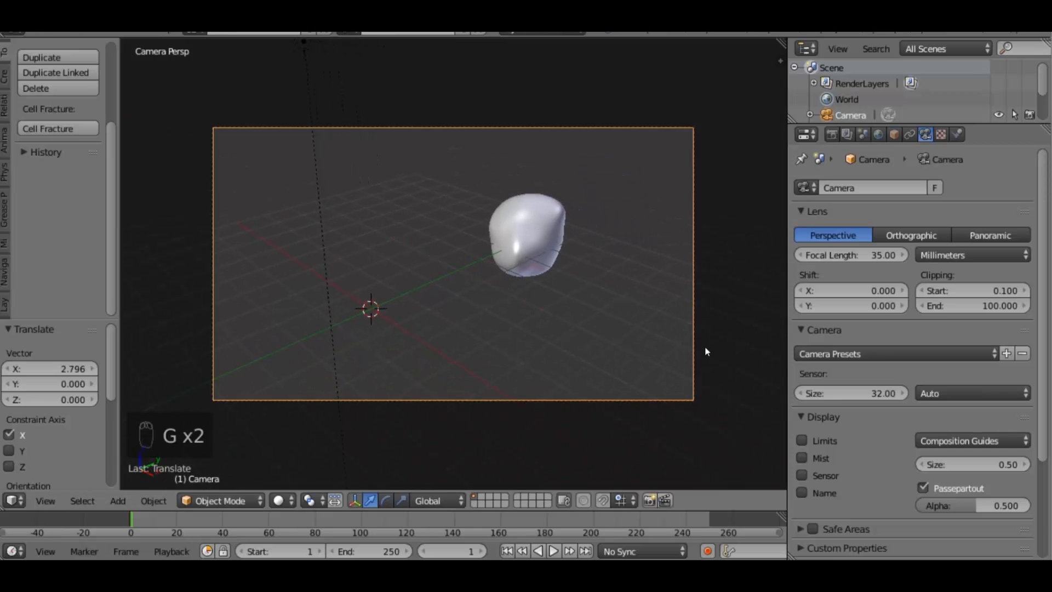
{"action": "key", "text": "g"}
{"action": "left_click", "coordinate": [682, 241]}
Rotate the camera about the global Z axis by about -398.4° and again by about 46.4°
{"action": "key", "text": "r"}
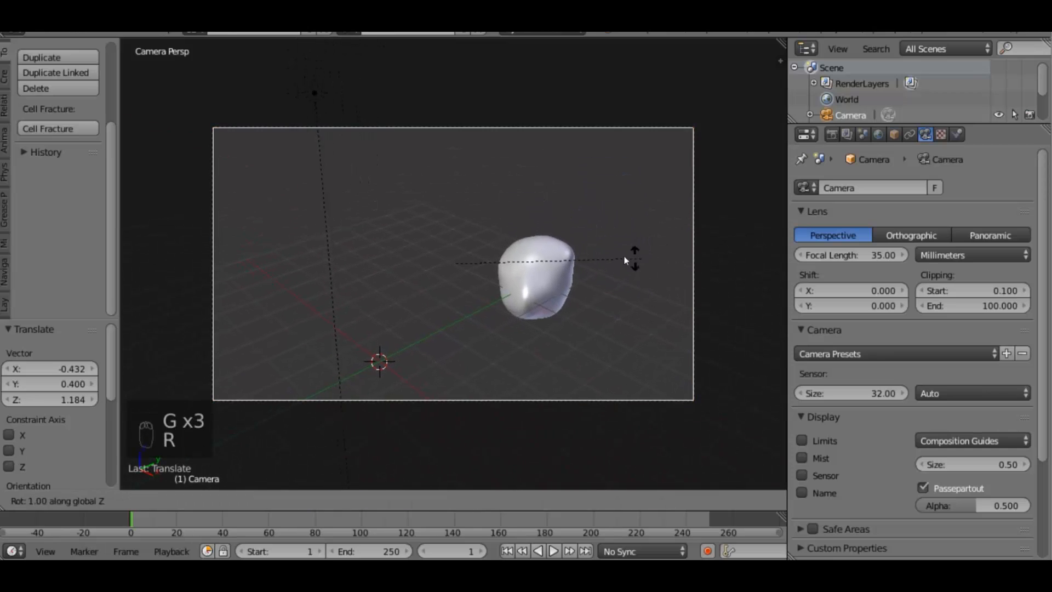
{"action": "left_click", "coordinate": [681, 289]}
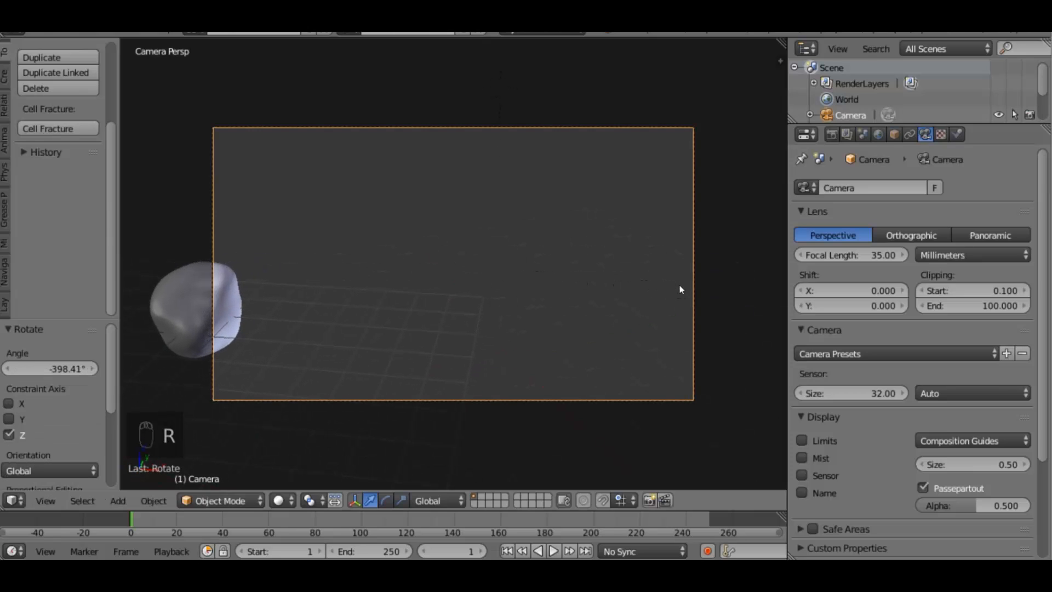
{"action": "key", "text": "r"}
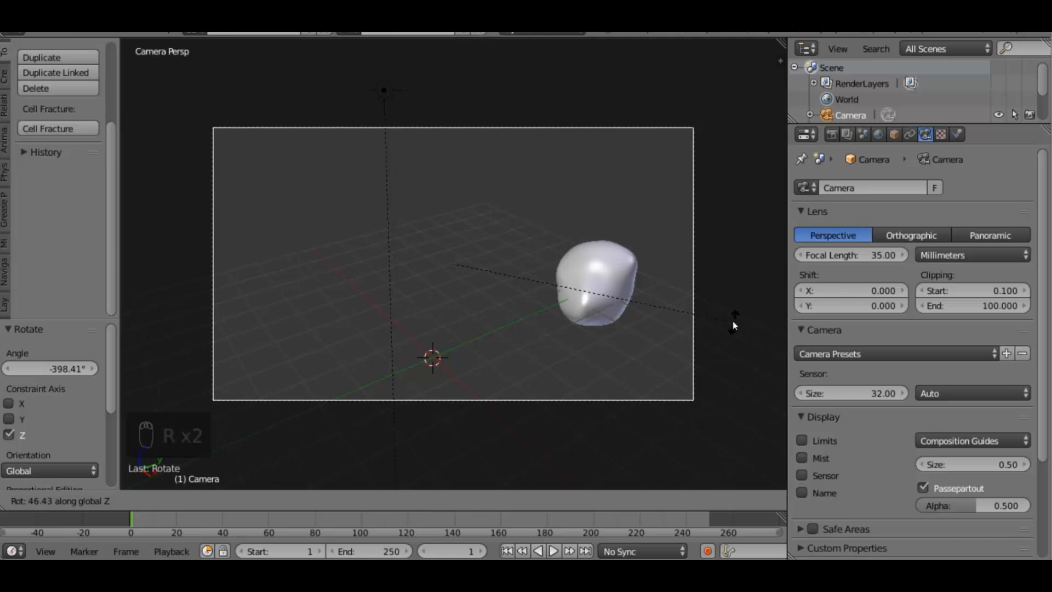
{"action": "left_click", "coordinate": [732, 320]}
Tilt the camera about the global X axis and roll it by about 17.2°
{"action": "key", "text": "r"}
{"action": "key", "text": "x"}
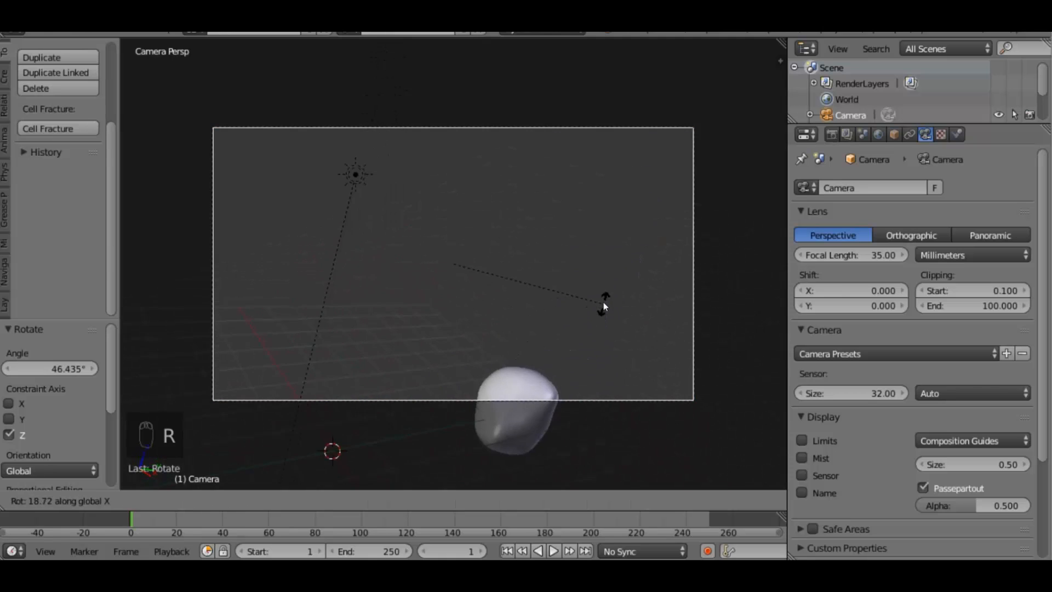
{"action": "left_click", "coordinate": [713, 305]}
{"action": "key", "text": "r"}
{"action": "left_click", "coordinate": [656, 360]}
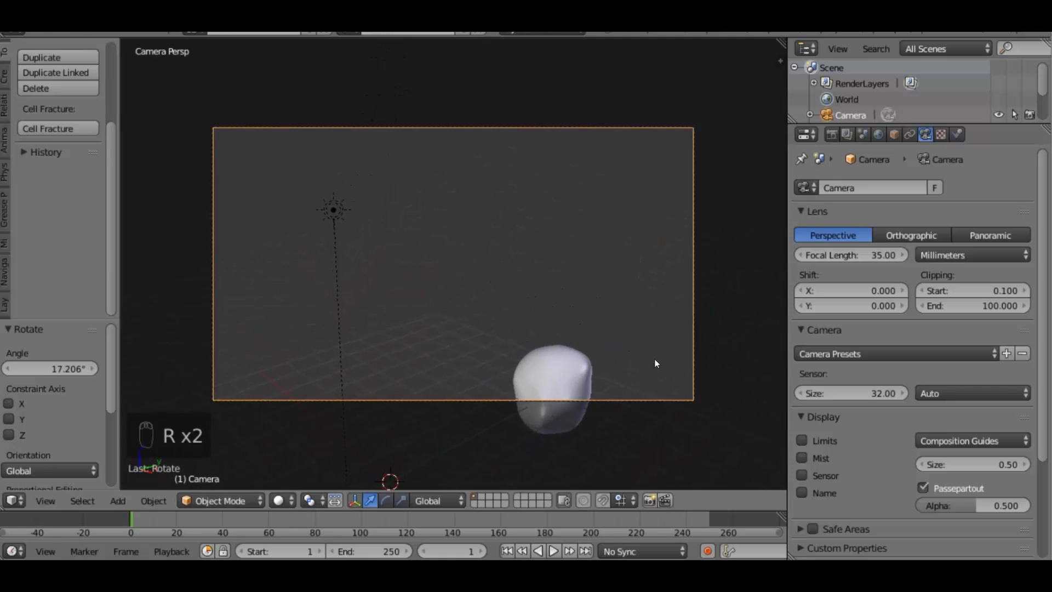
Shift the camera to bring the duplicated rock fully into the frame and roll it by about 9.4°
{"action": "key", "text": "g"}
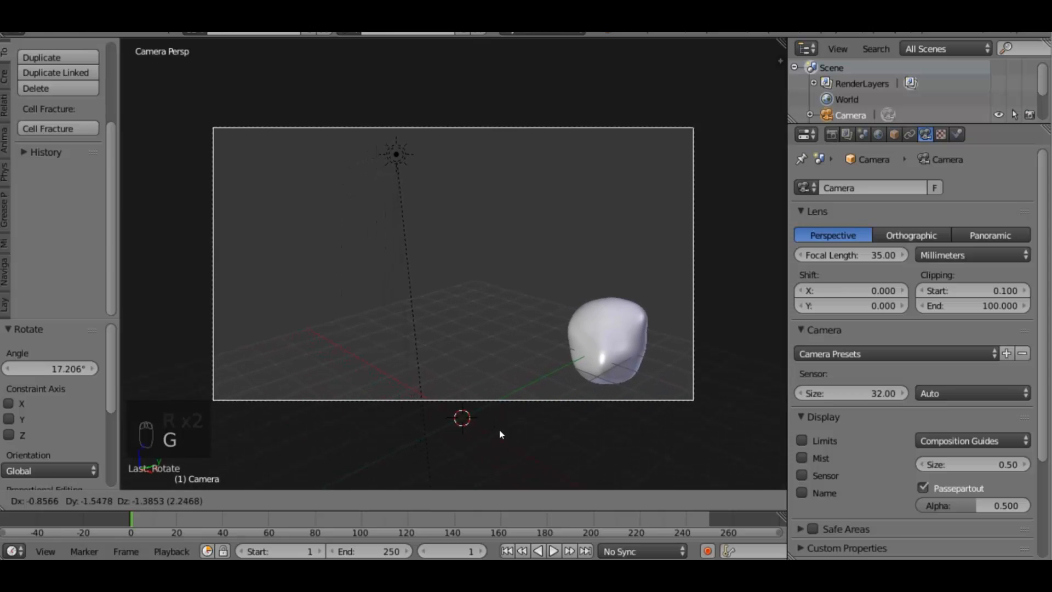
{"action": "left_click", "coordinate": [500, 431]}
{"action": "key", "text": "r"}
{"action": "left_click", "coordinate": [550, 269]}
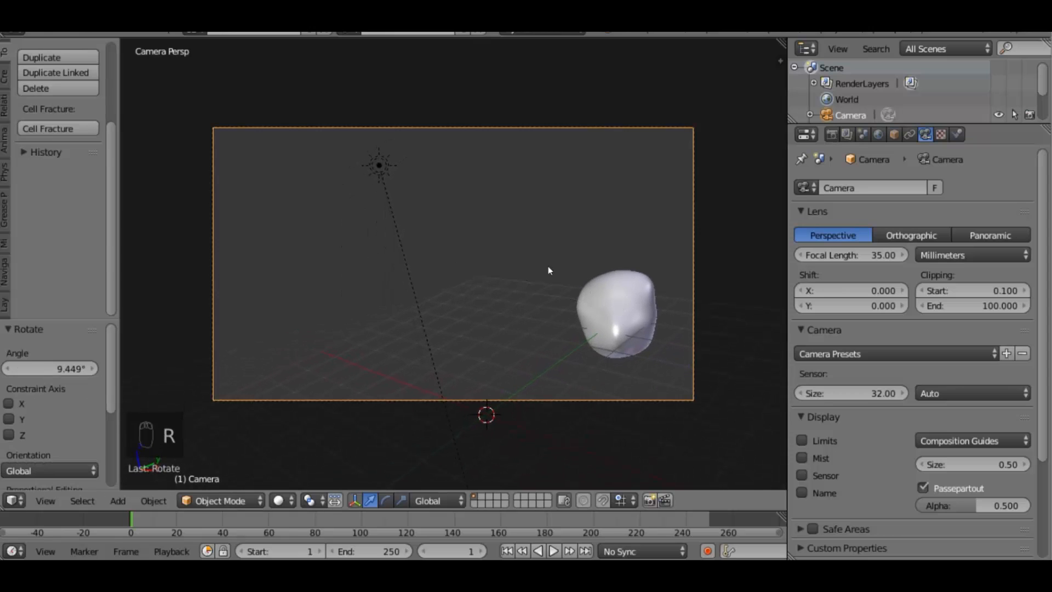
Raise the sun lamp about 3.34 along the Z axis
{"action": "right_click", "coordinate": [380, 166]}
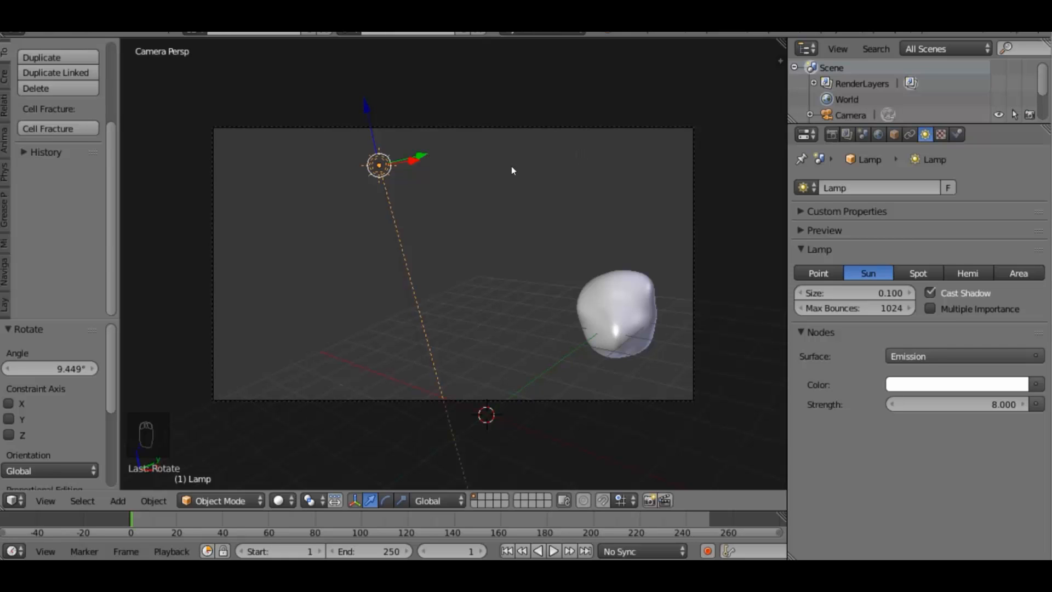
{"action": "middle_click_drag", "start_coordinate": [504, 194], "coordinate": [509, 161]}
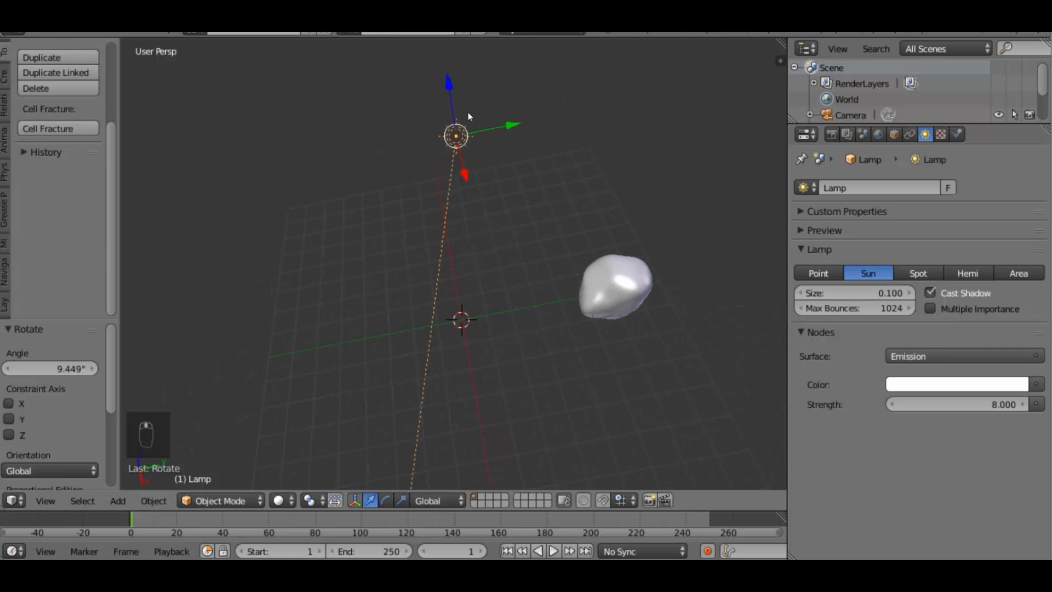
{"action": "key", "text": "g"}
{"action": "key", "text": "z"}
{"action": "left_click", "coordinate": [443, 55]}
Rotate the sun lamp by about -86.6° in top view so that its light points towards the duplicated rock
{"action": "middle_click_drag", "start_coordinate": [429, 428], "coordinate": [463, 342]}
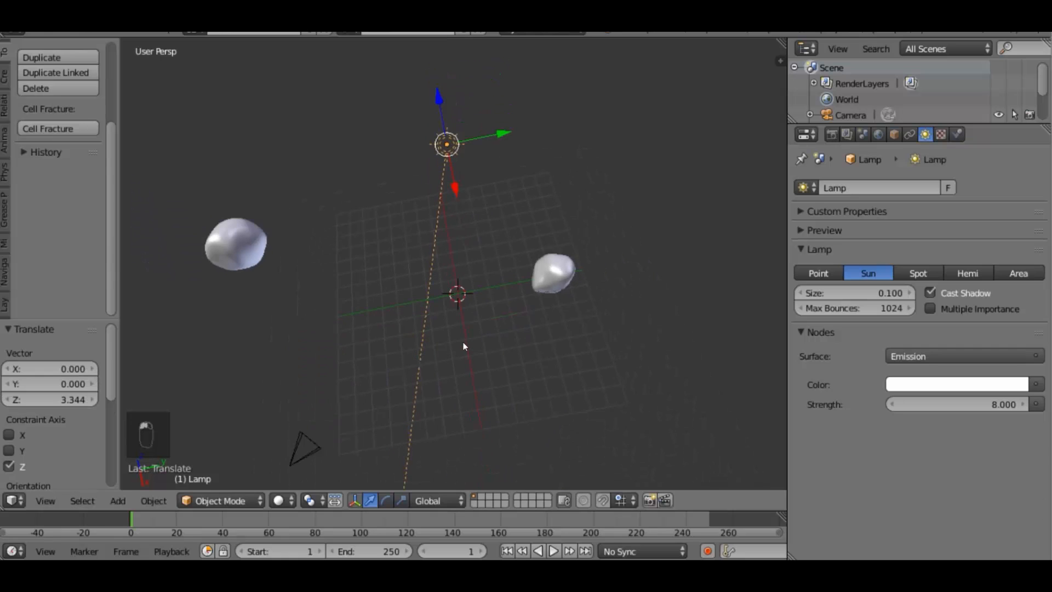
{"action": "key", "text": "KP_7"}
{"action": "key", "text": "r"}
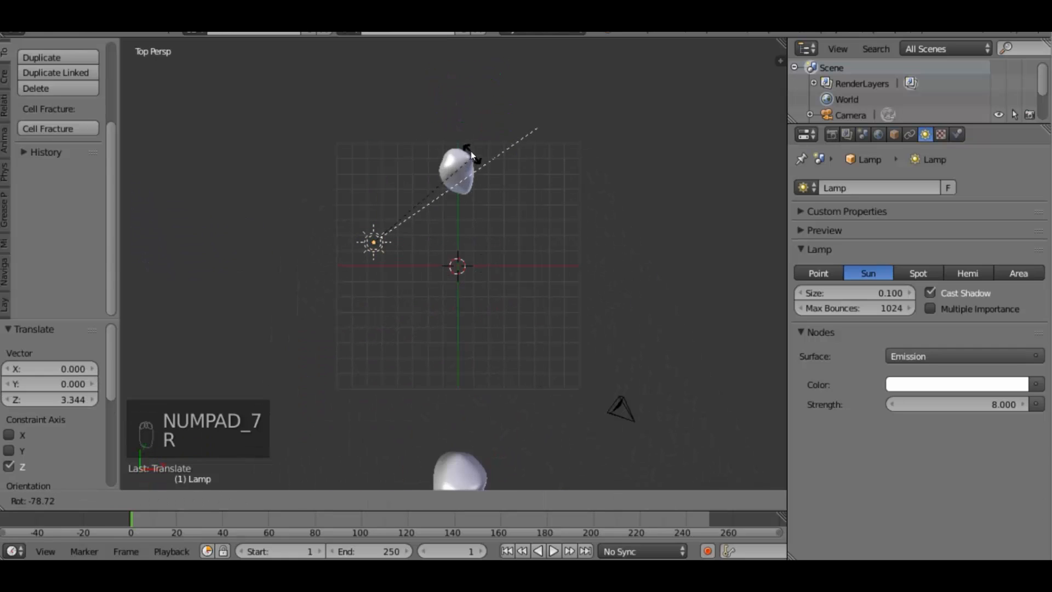
{"action": "left_click", "coordinate": [464, 139]}
{"action": "middle_click_drag", "start_coordinate": [464, 139], "coordinate": [278, 116]}
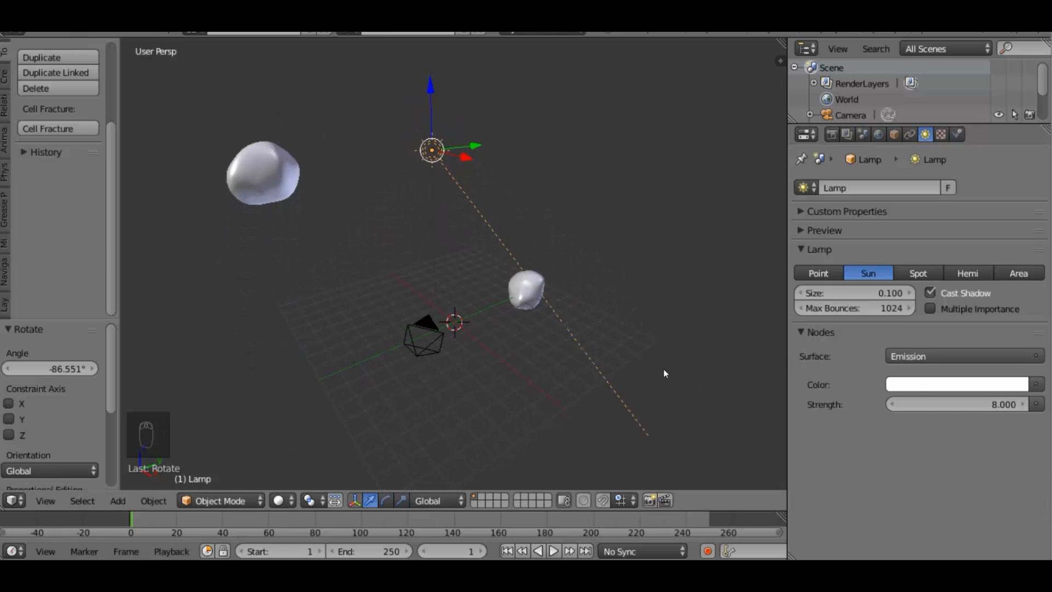
Tint the sun lamp's colour pale orange and preview the camera view with Rendered shading
{"action": "left_click", "coordinate": [919, 384]}
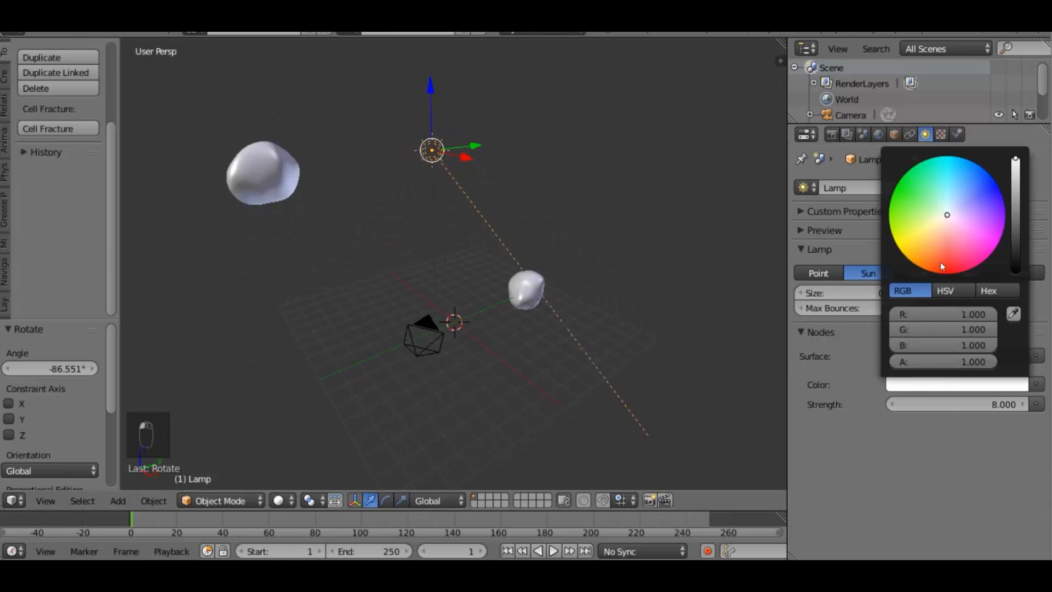
{"action": "left_click", "coordinate": [942, 226]}
{"action": "key", "text": "KP_0"}
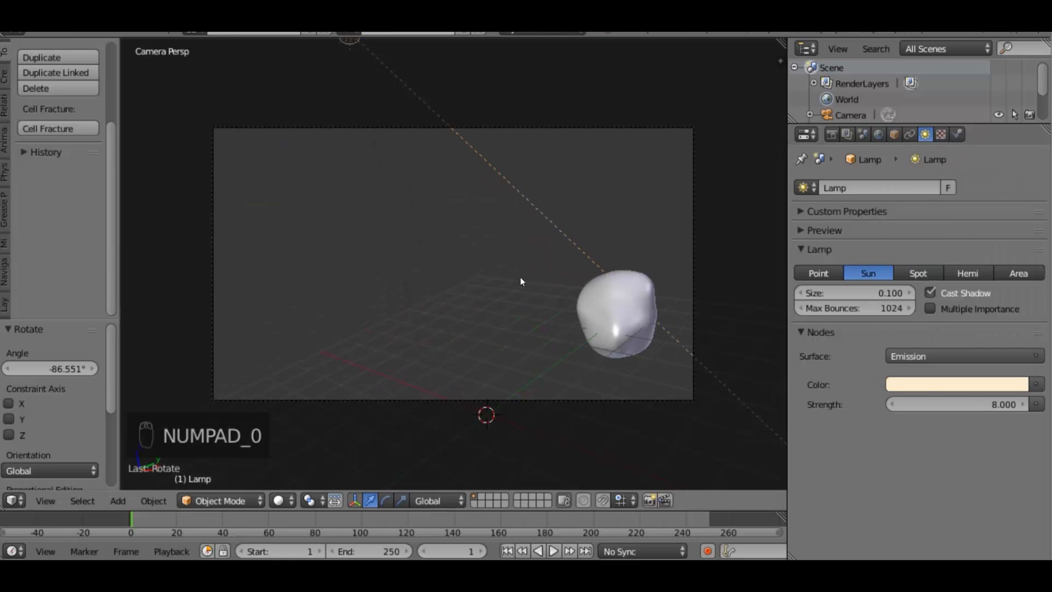
{"action": "left_click", "coordinate": [281, 500]}
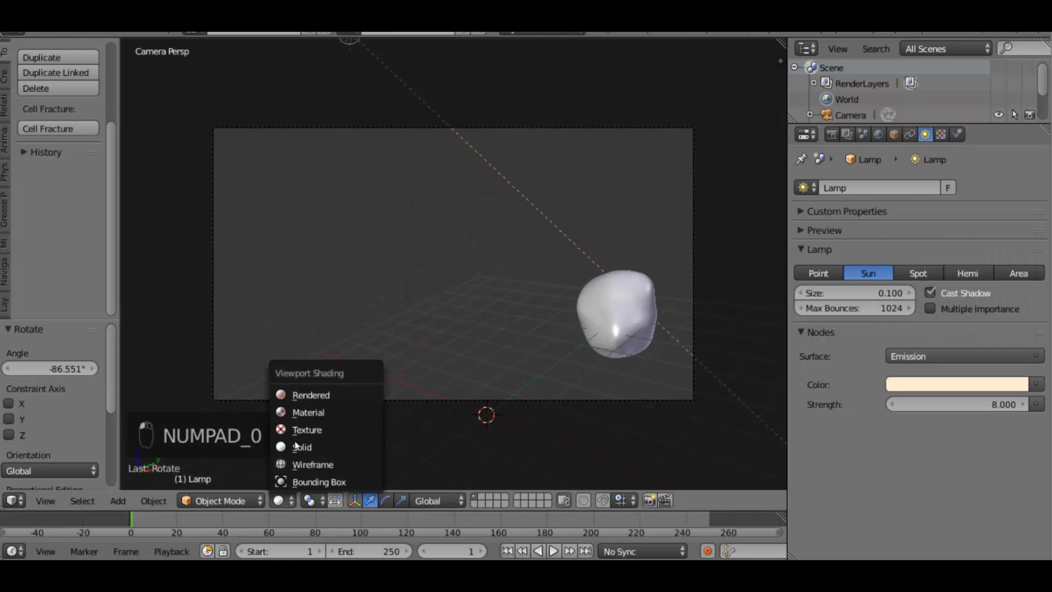
{"action": "left_click", "coordinate": [303, 393]}
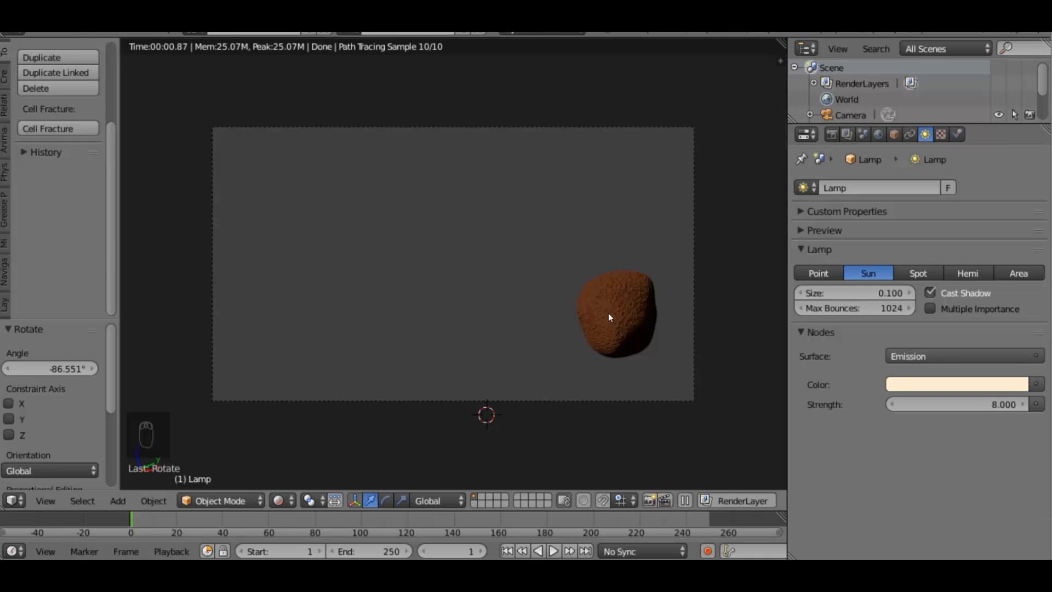
Switch the viewport shading to Solid and leave the camera view
{"action": "left_click", "coordinate": [283, 501]}
{"action": "left_click", "coordinate": [299, 450]}
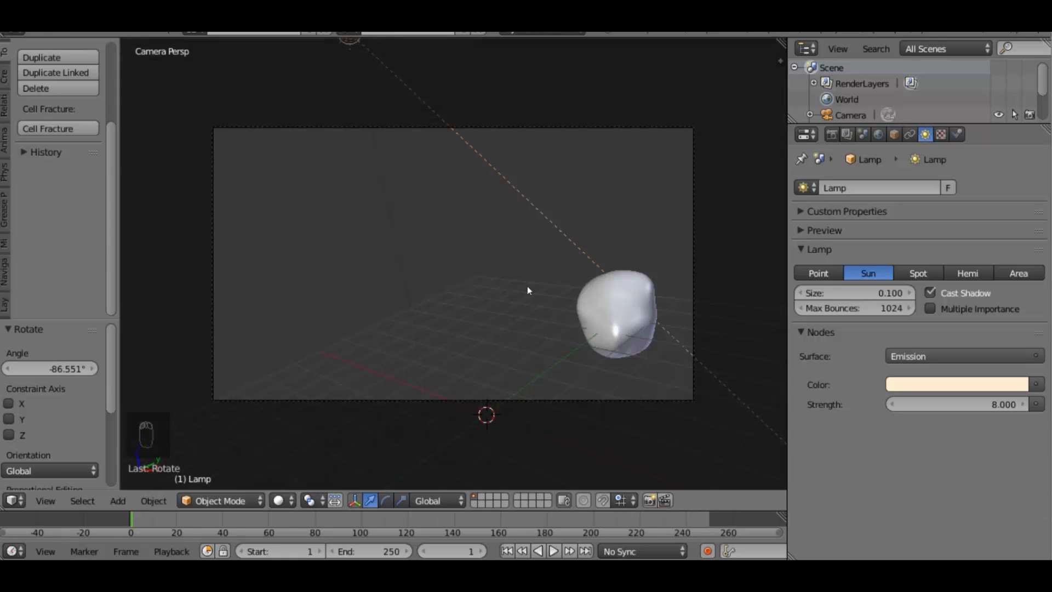
{"action": "key", "text": "KP_0"}
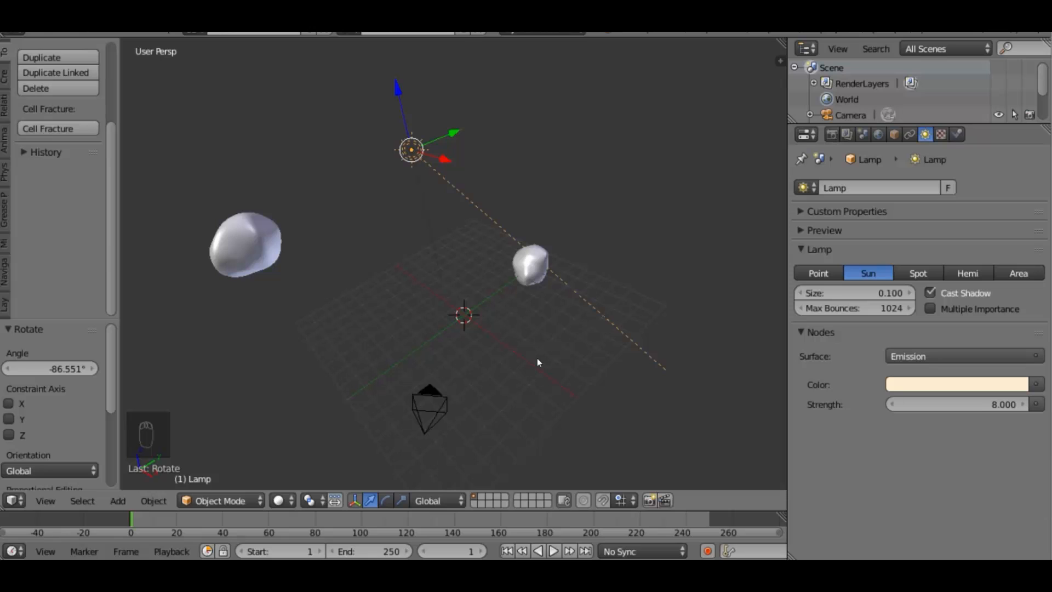
Check the placement of both rocks from several angles, leaving the upper rock selected
{"action": "right_click", "coordinate": [244, 244]}
{"action": "middle_click_drag", "start_coordinate": [292, 259], "coordinate": [622, 216]}
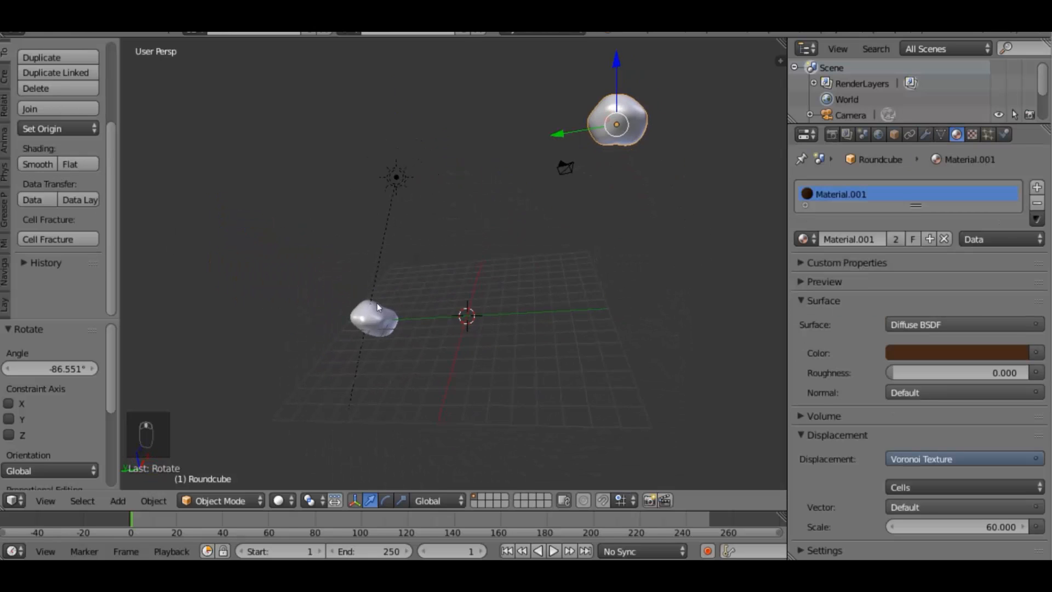
{"action": "right_click", "coordinate": [368, 315]}
{"action": "middle_click_drag", "start_coordinate": [497, 301], "coordinate": [552, 143]}
{"action": "right_click", "coordinate": [564, 115]}
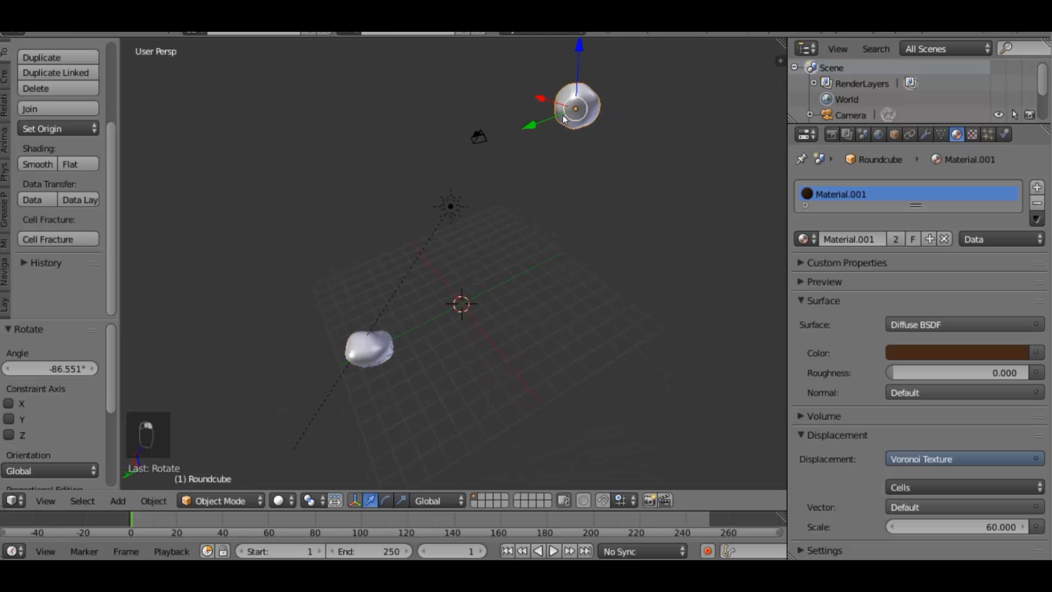
{"action": "middle_click_drag", "start_coordinate": [510, 235], "coordinate": [246, 214]}
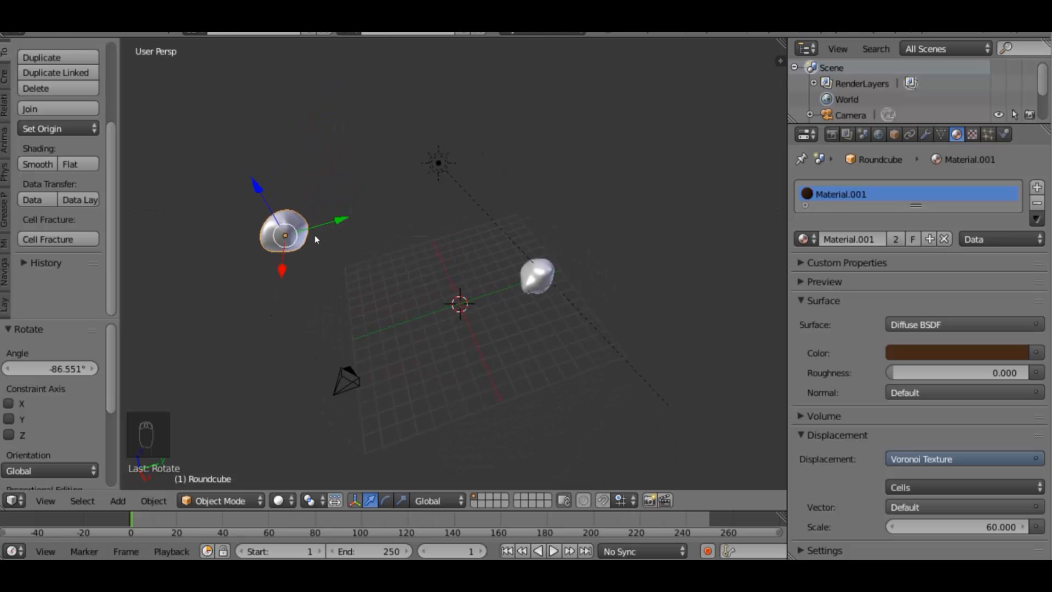
{"action": "middle_click_drag", "start_coordinate": [333, 275], "coordinate": [562, 261]}
{"action": "key", "text": "KP_1"}
{"action": "scroll", "coordinate": [530, 274], "scroll_direction": "up", "scroll_amount": 2}
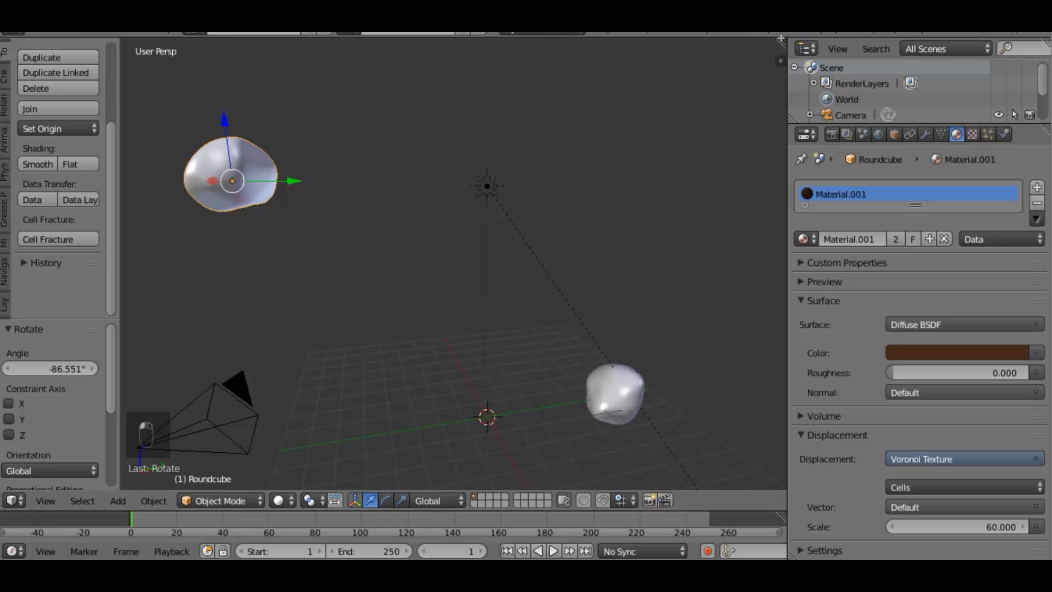
Split the 3D view horizontally, turn the upper area into a Graph Editor and enlarge it
{"action": "left_click_drag", "start_coordinate": [780, 43], "coordinate": [774, 186]}
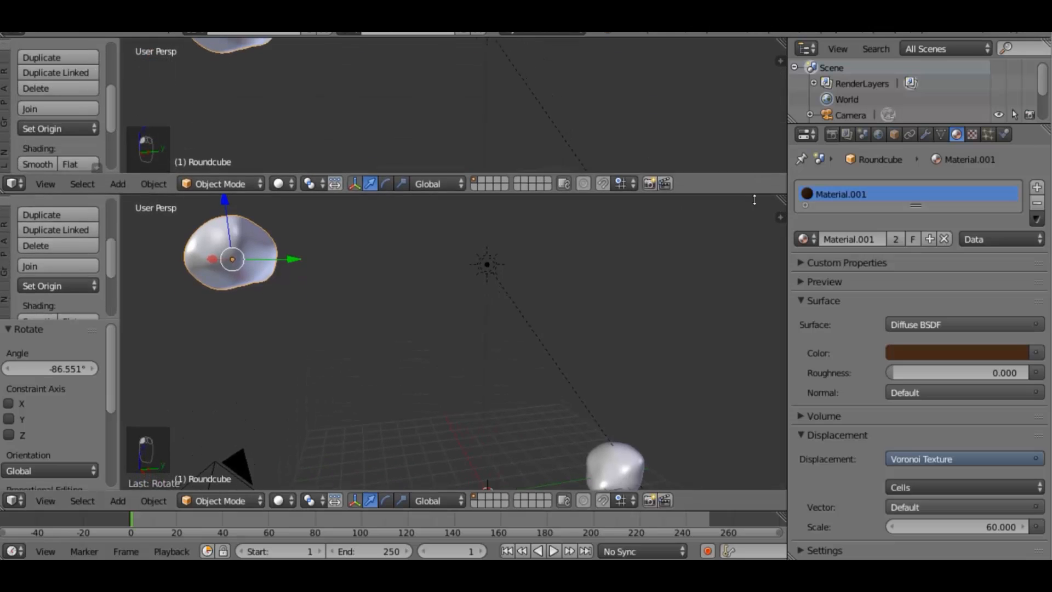
{"action": "left_click", "coordinate": [17, 191]}
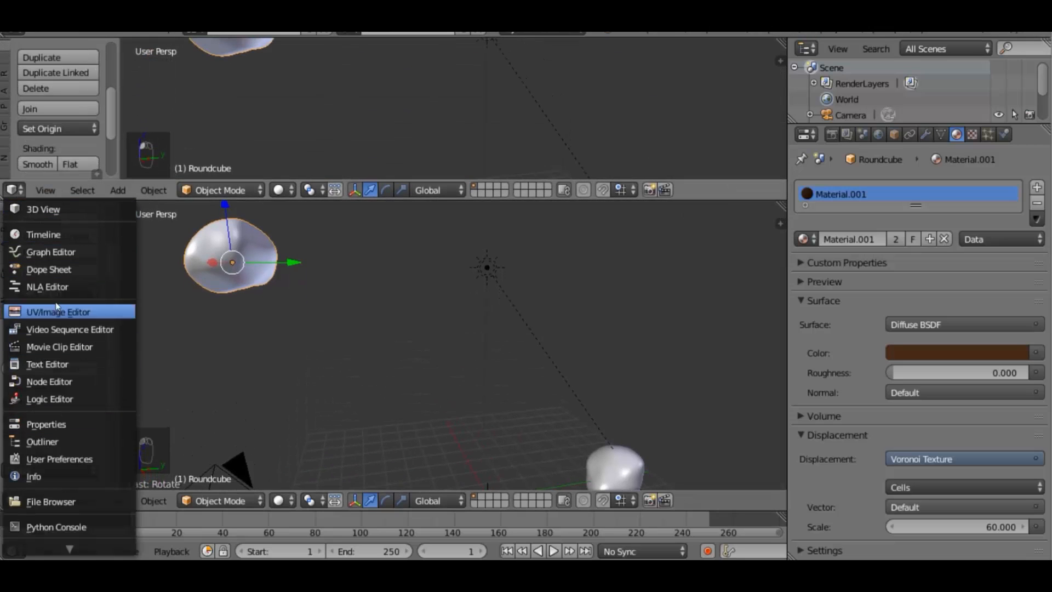
{"action": "left_click", "coordinate": [54, 251]}
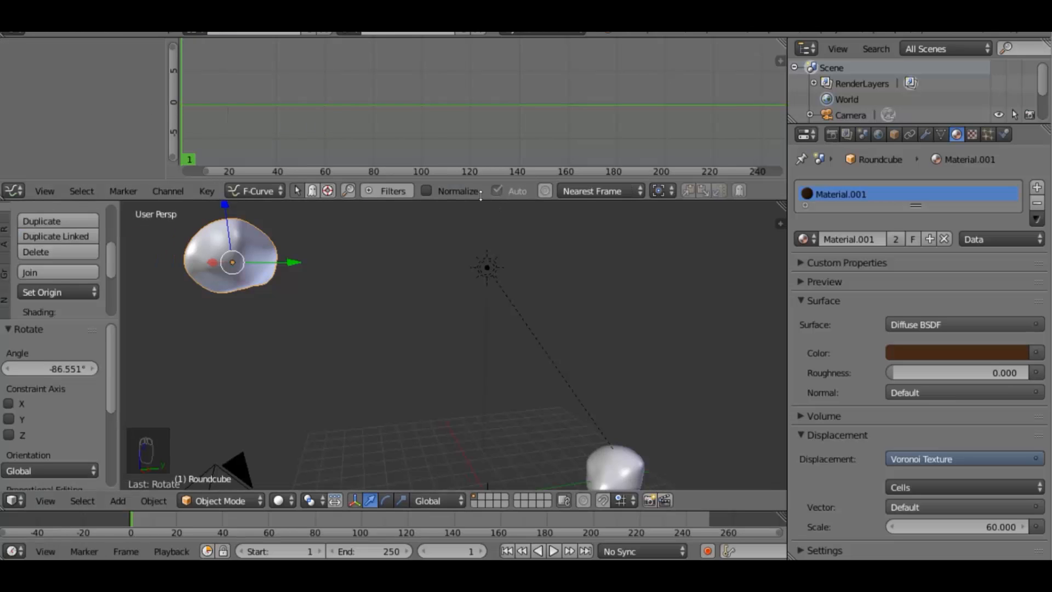
{"action": "left_click_drag", "start_coordinate": [510, 198], "coordinate": [510, 237]}
{"action": "key", "text": "Home"}
{"action": "scroll", "coordinate": [415, 350], "scroll_direction": "down", "scroll_amount": 3}
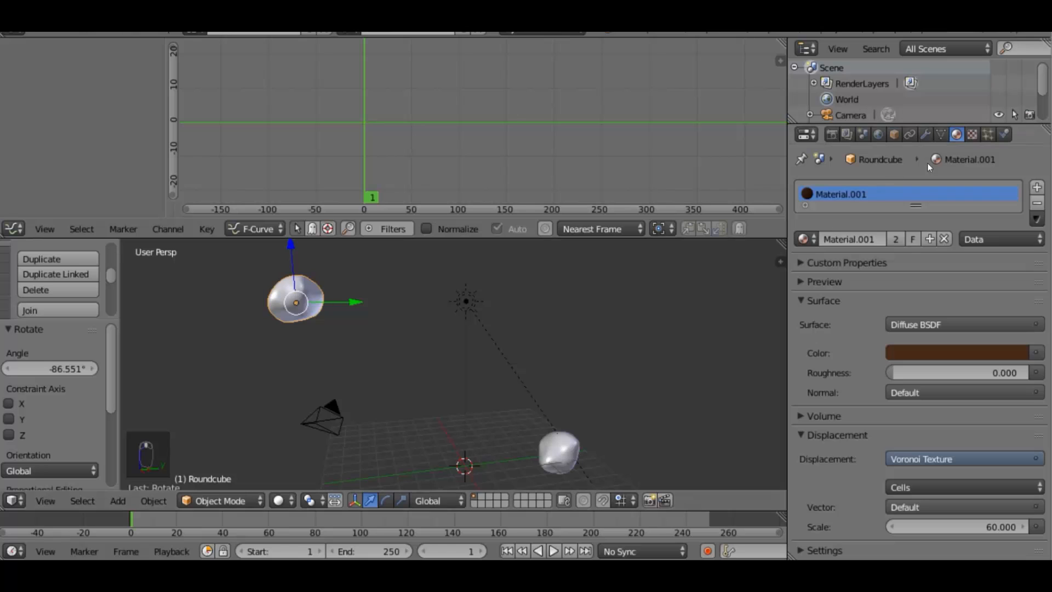
Insert a location keyframe for the upper rock at frame 1 from its object transform settings
{"action": "left_click", "coordinate": [894, 135]}
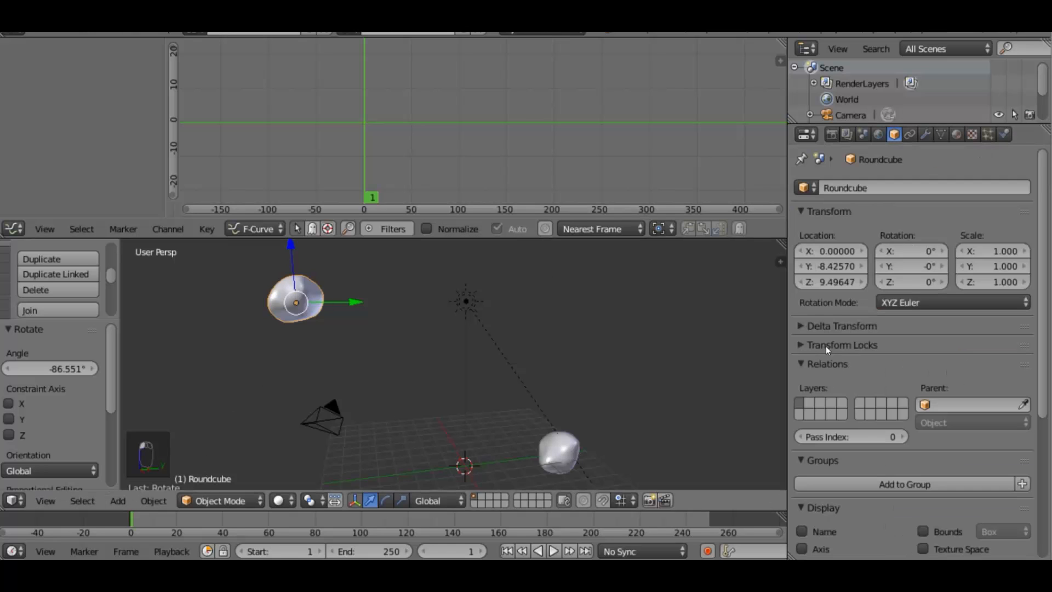
{"action": "key", "text": "i"}
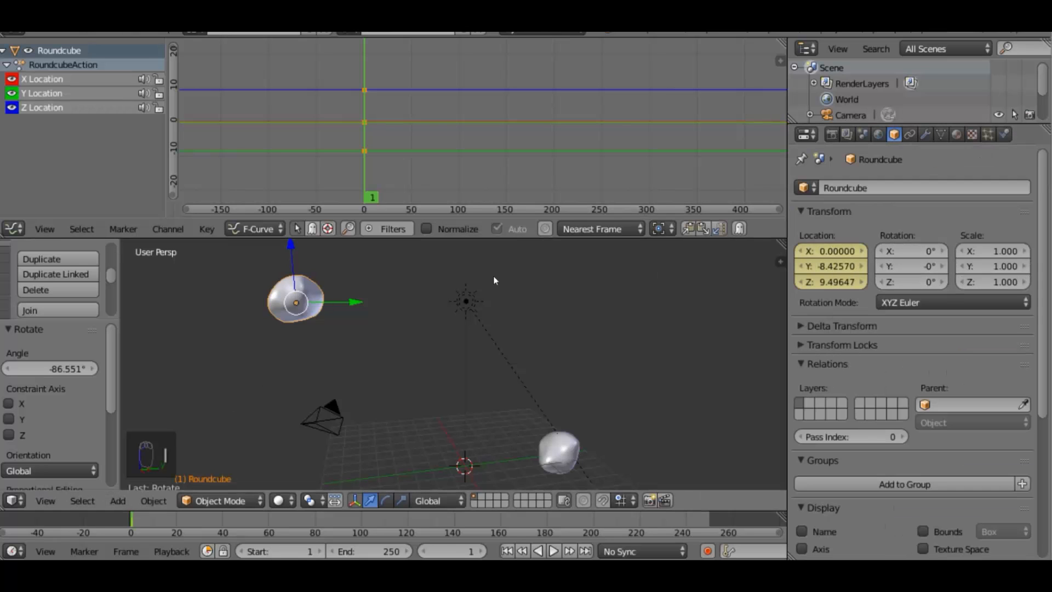
{"action": "scroll", "coordinate": [478, 159], "scroll_direction": "down", "scroll_amount": 1}
{"action": "middle_click_drag", "start_coordinate": [385, 320], "coordinate": [347, 360]}
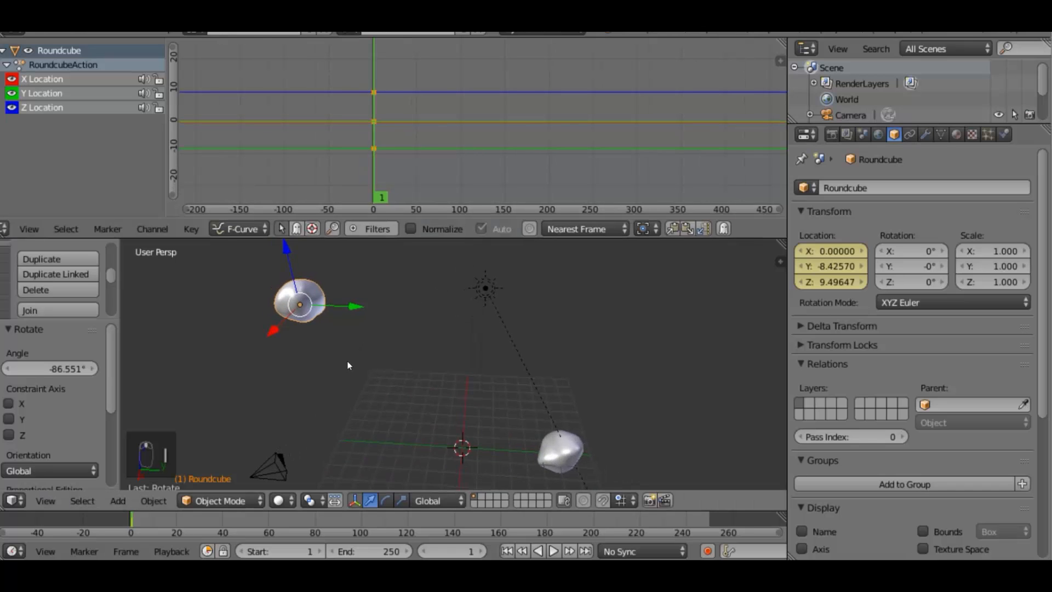
Switch to the top view and set both the current frame and the animation's end frame to 100
{"action": "key", "text": "KP_7"}
{"action": "scroll", "coordinate": [406, 367], "scroll_direction": "down", "scroll_amount": 3}
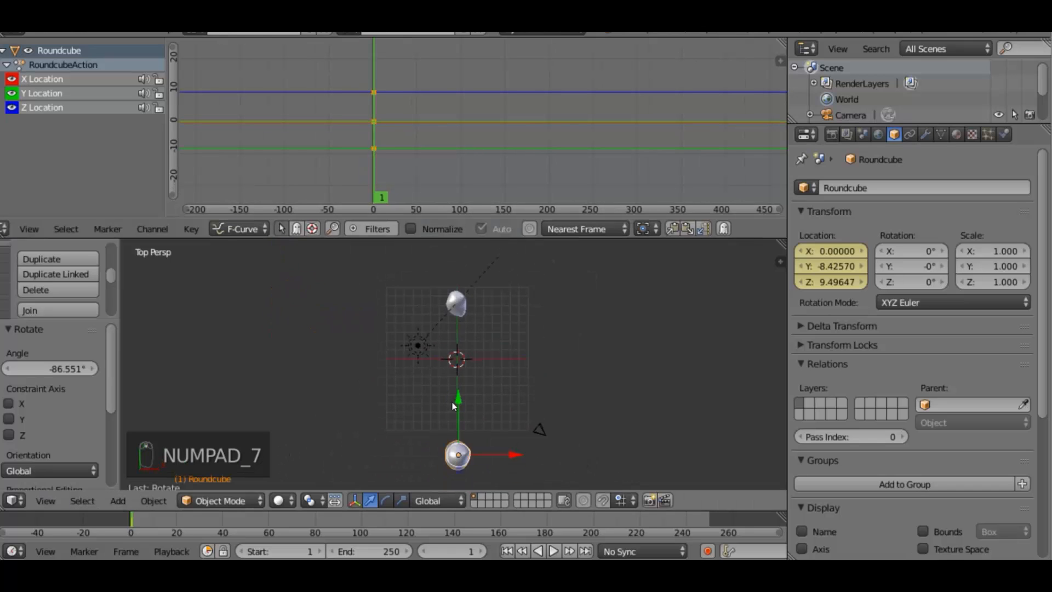
{"action": "left_click", "coordinate": [456, 551]}
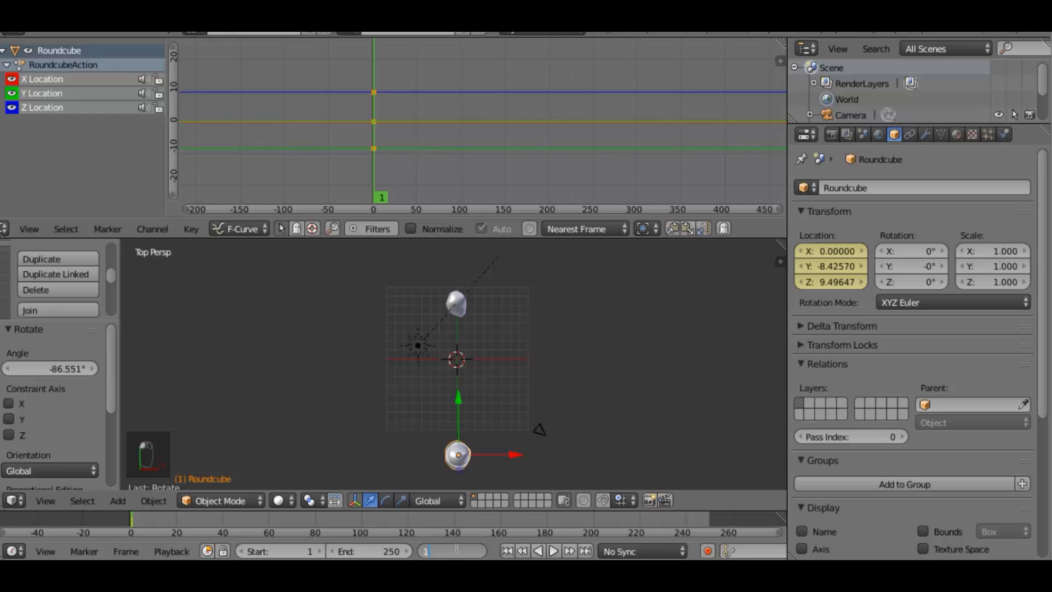
{"action": "type", "text": "100"}
{"action": "key", "text": "Return"}
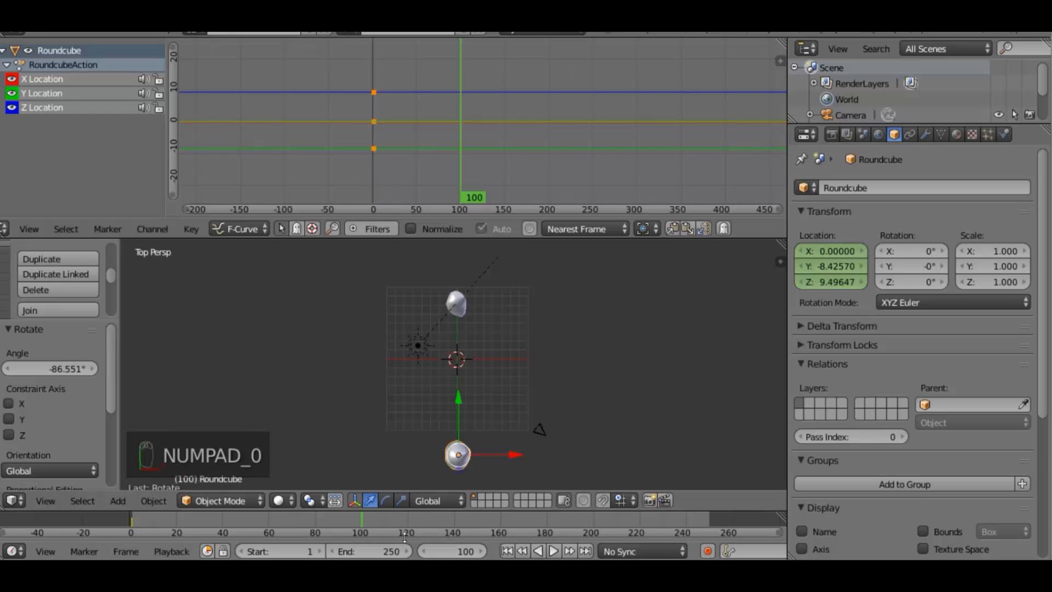
{"action": "left_click", "coordinate": [377, 549]}
{"action": "type", "text": "100"}
{"action": "key", "text": "Return"}
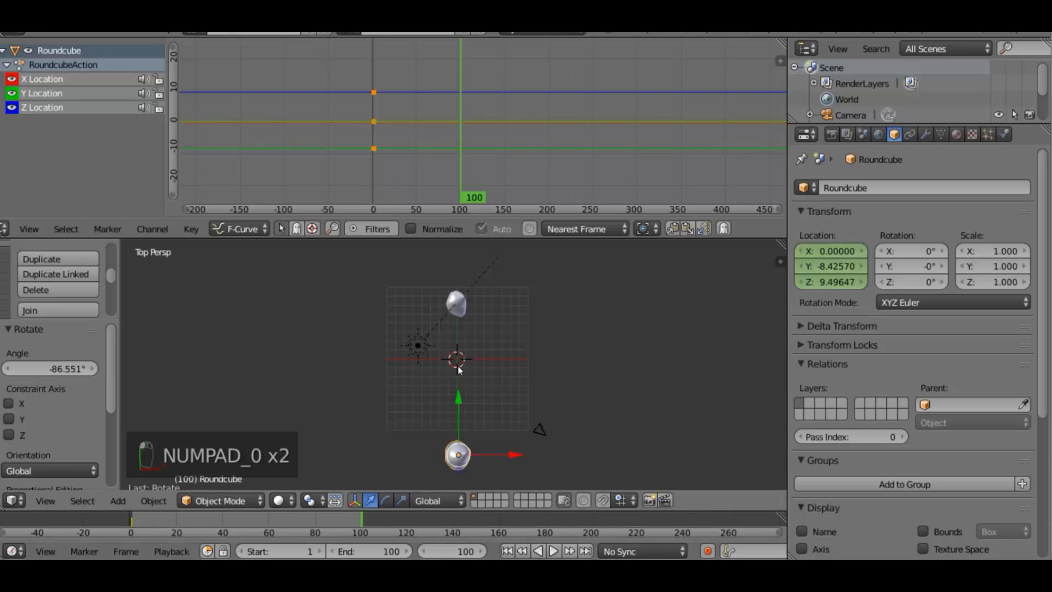
Try moving the upper rock about 13.3 along Y and -8.7 along Z against the lower rock at frame 100
{"action": "key", "text": "g"}
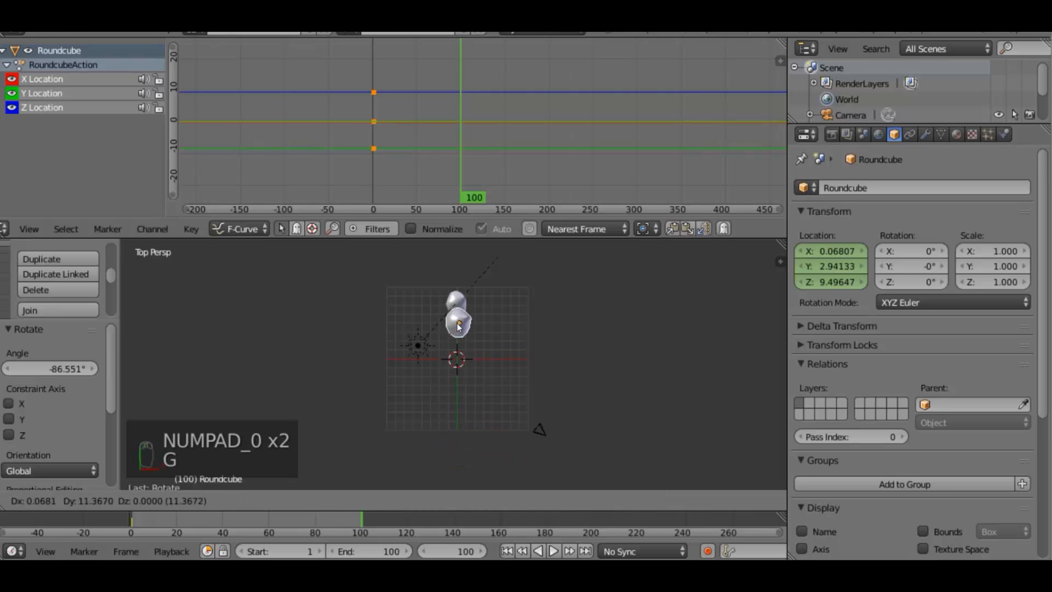
{"action": "left_click", "coordinate": [541, 378]}
{"action": "middle_click_drag", "start_coordinate": [541, 375], "coordinate": [347, 431]}
{"action": "key", "text": "KP_3"}
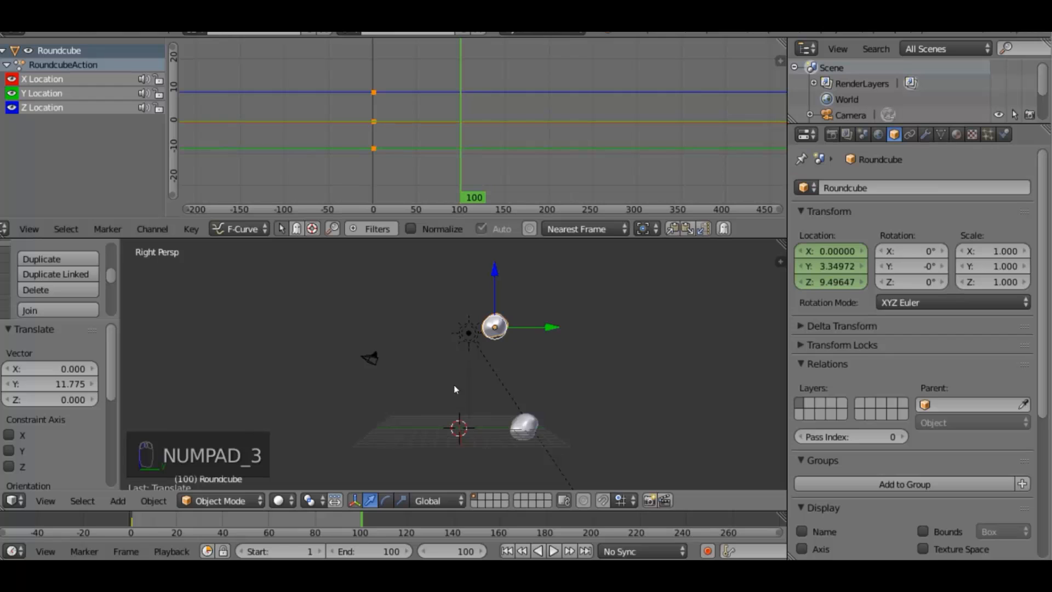
{"action": "key", "text": "g"}
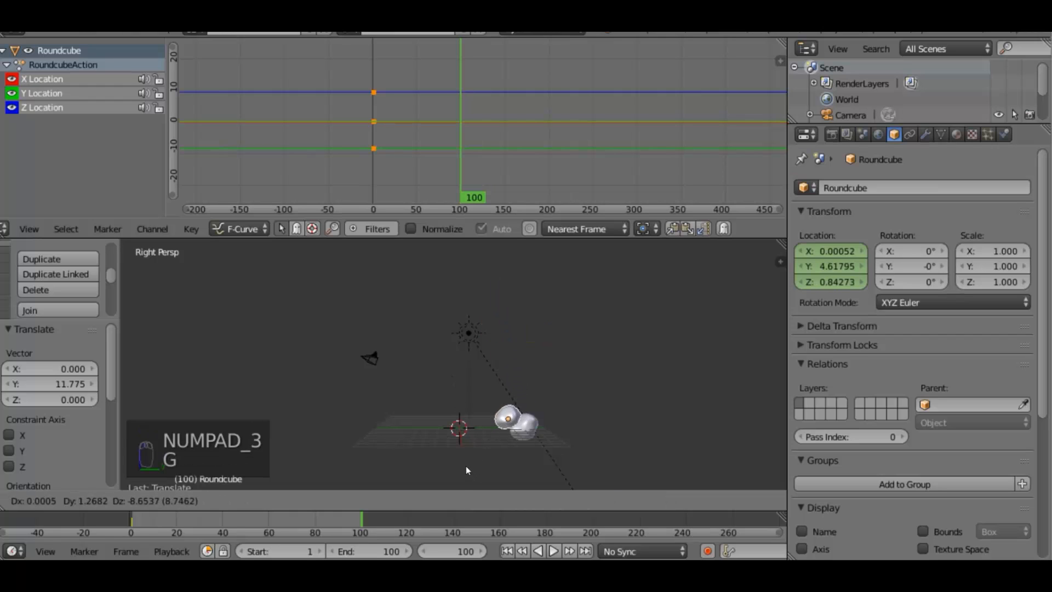
{"action": "left_click", "coordinate": [468, 467]}
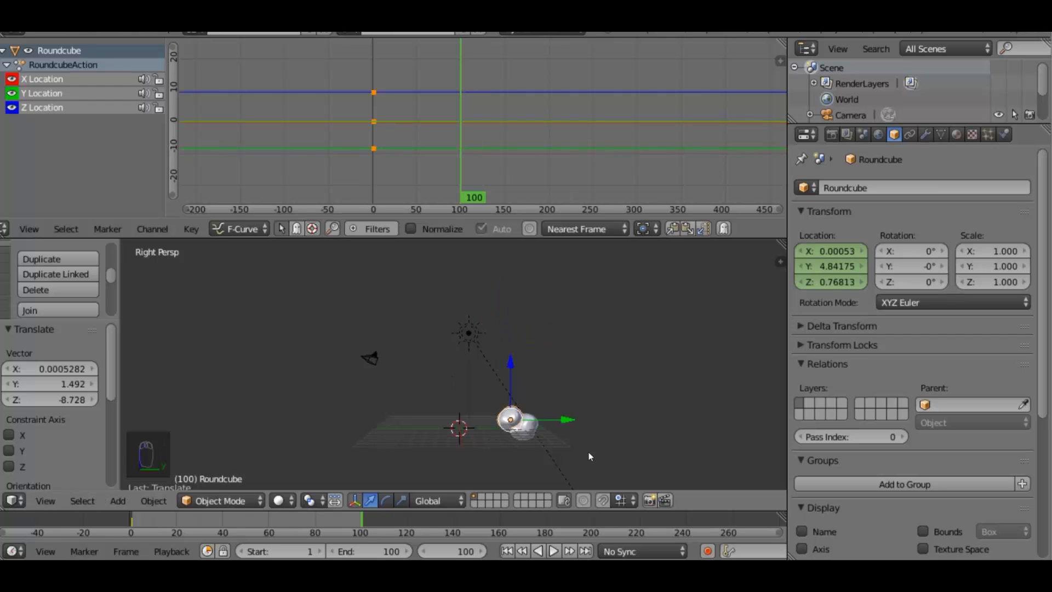
{"action": "scroll", "coordinate": [591, 457], "scroll_direction": "up", "scroll_amount": 3}
{"action": "middle_click_drag", "start_coordinate": [603, 461], "coordinate": [522, 373], "text": "shift"}
{"action": "scroll", "coordinate": [526, 384], "scroll_direction": "up", "scroll_amount": 3}
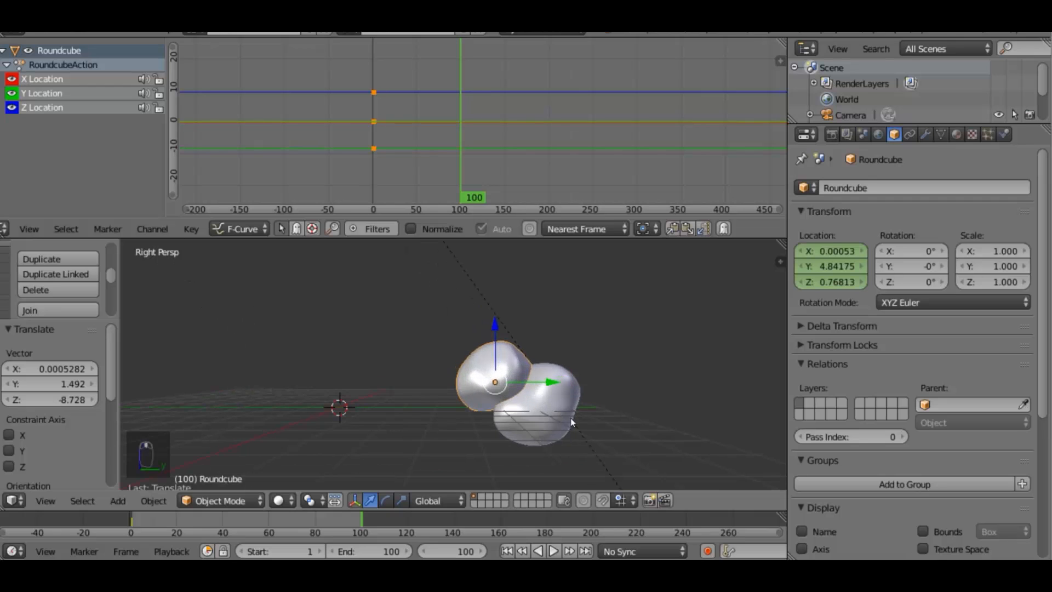
Go to frame 50 and move the upper rock about 13.19 along Y and -8.7 along Z onto the lower rock
{"action": "left_click", "coordinate": [428, 550]}
{"action": "type", "text": "5"}
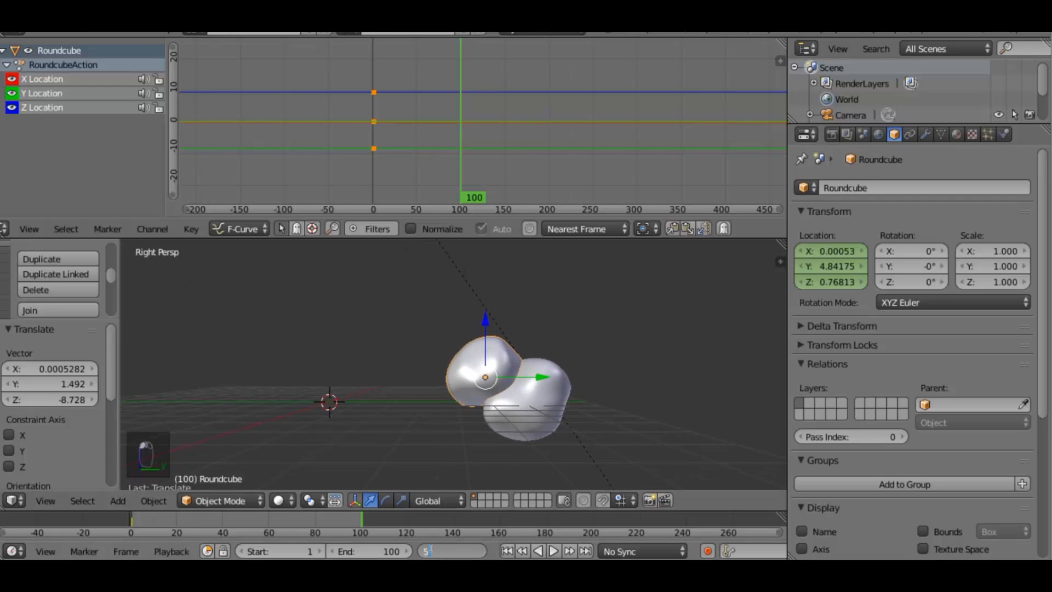
{"action": "type", "text": "0"}
{"action": "key", "text": "Return"}
{"action": "scroll", "coordinate": [468, 434], "scroll_direction": "down", "scroll_amount": 4}
{"action": "middle_click_drag", "start_coordinate": [474, 370], "coordinate": [489, 456], "text": "shift"}
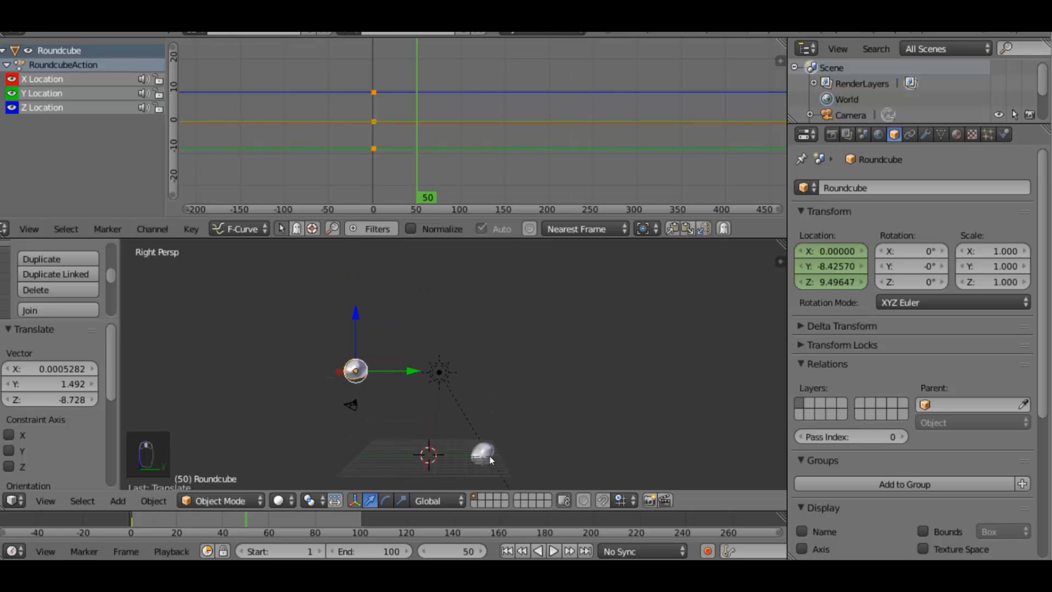
{"action": "key", "text": "g"}
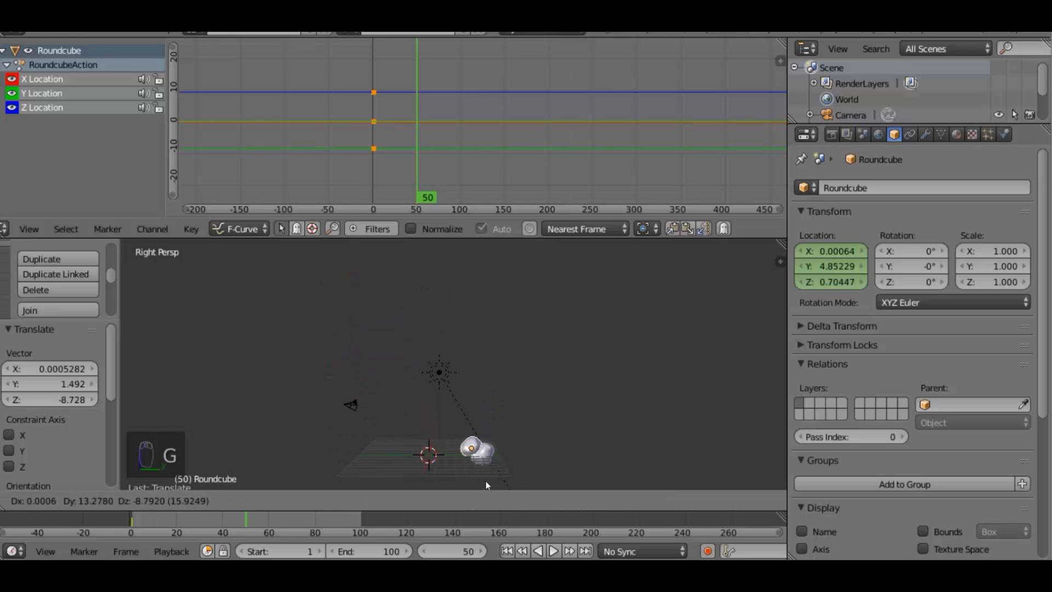
{"action": "left_click", "coordinate": [485, 479]}
Fine-tune the moved rock's contact with the lower rock by about -0.12 along Y and 0.1 along Z
{"action": "middle_click_drag", "start_coordinate": [489, 400], "coordinate": [491, 281], "text": "shift"}
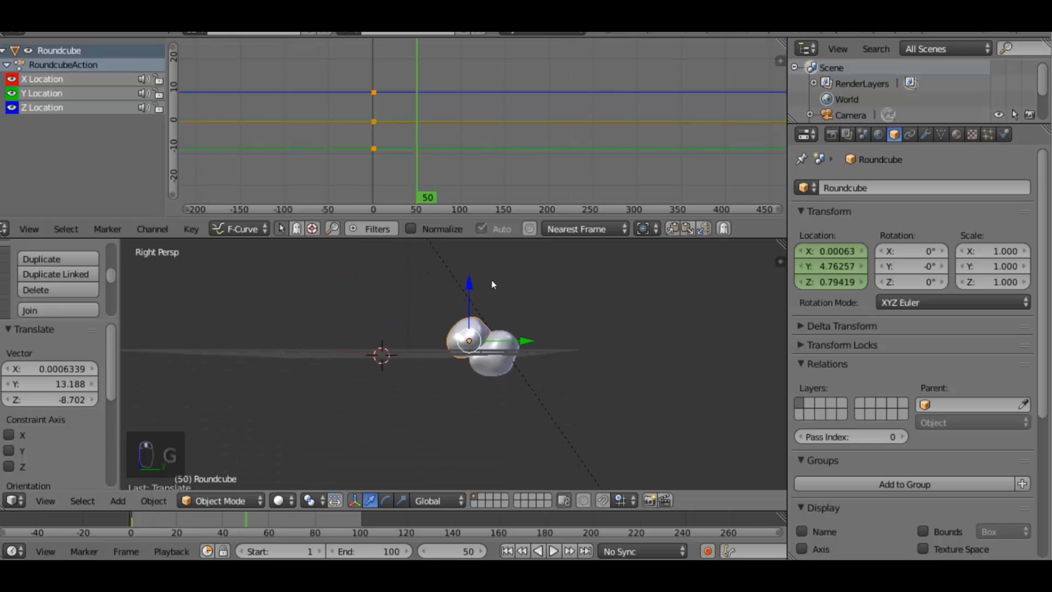
{"action": "scroll", "coordinate": [526, 329], "scroll_direction": "up", "scroll_amount": 4}
{"action": "scroll", "coordinate": [507, 356], "scroll_direction": "up", "scroll_amount": 3}
{"action": "key", "text": "g"}
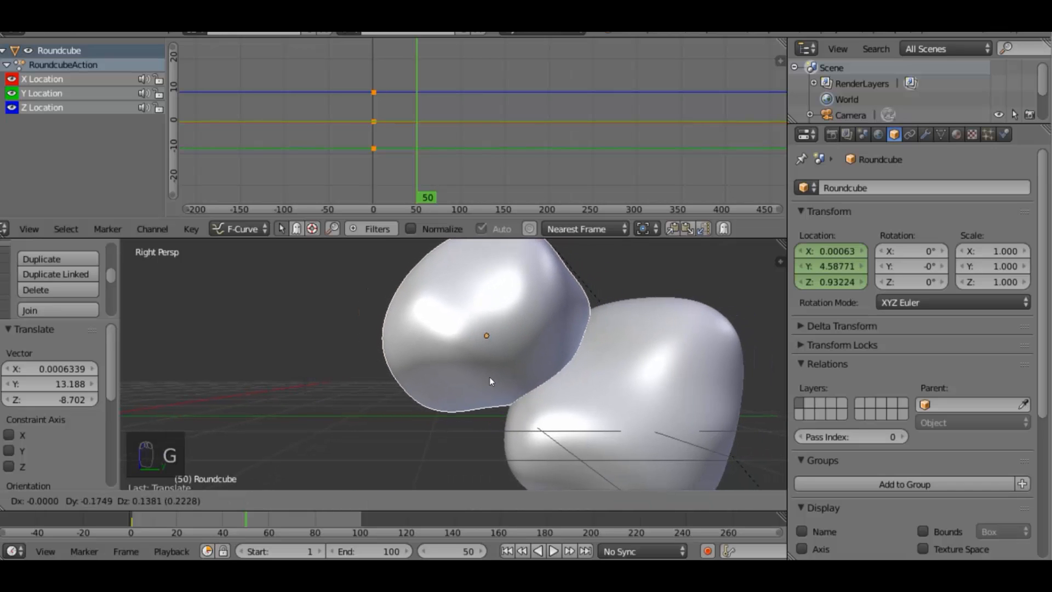
{"action": "left_click", "coordinate": [493, 378]}
Insert a location keyframe for the moved rock at frame 50
{"action": "middle_click_drag", "start_coordinate": [580, 375], "coordinate": [489, 379], "text": "shift"}
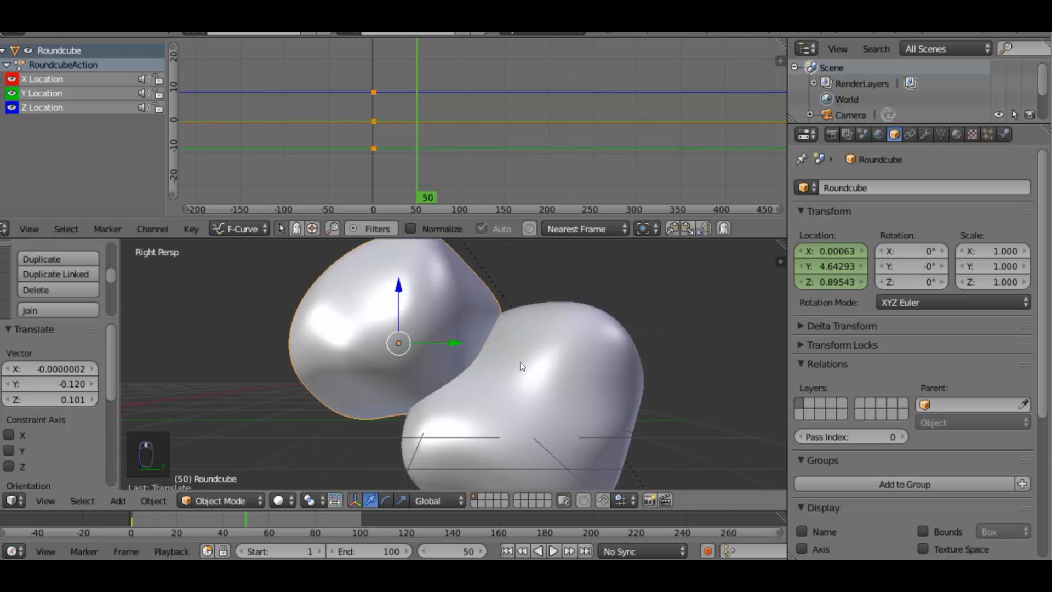
{"action": "middle_click_drag", "start_coordinate": [528, 343], "coordinate": [546, 383], "text": "shift"}
{"action": "scroll", "coordinate": [533, 378], "scroll_direction": "down", "scroll_amount": 4}
{"action": "scroll", "coordinate": [546, 383], "scroll_direction": "down", "scroll_amount": 5}
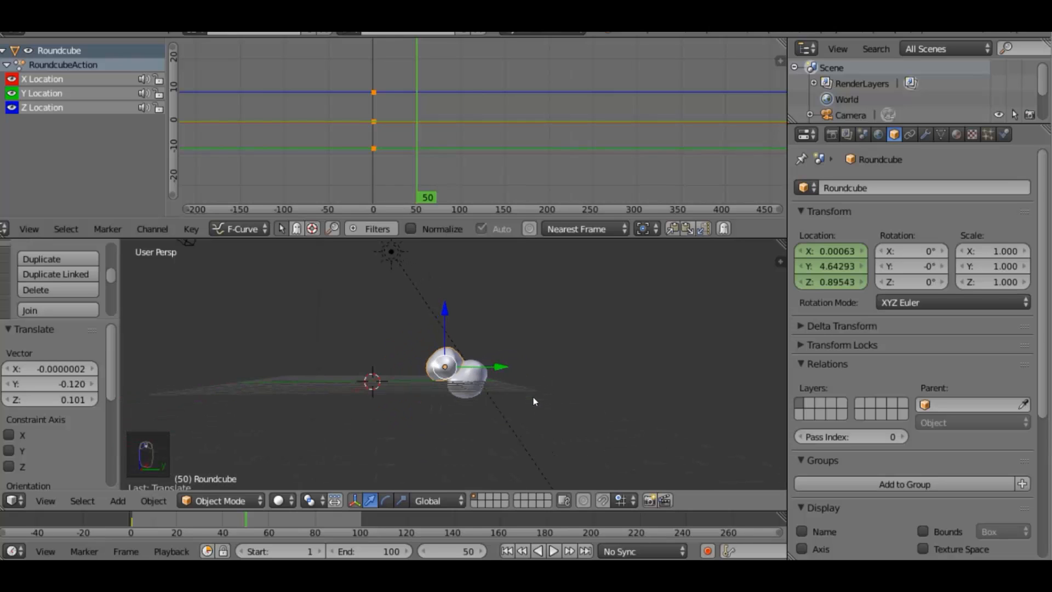
{"action": "key", "text": "i"}
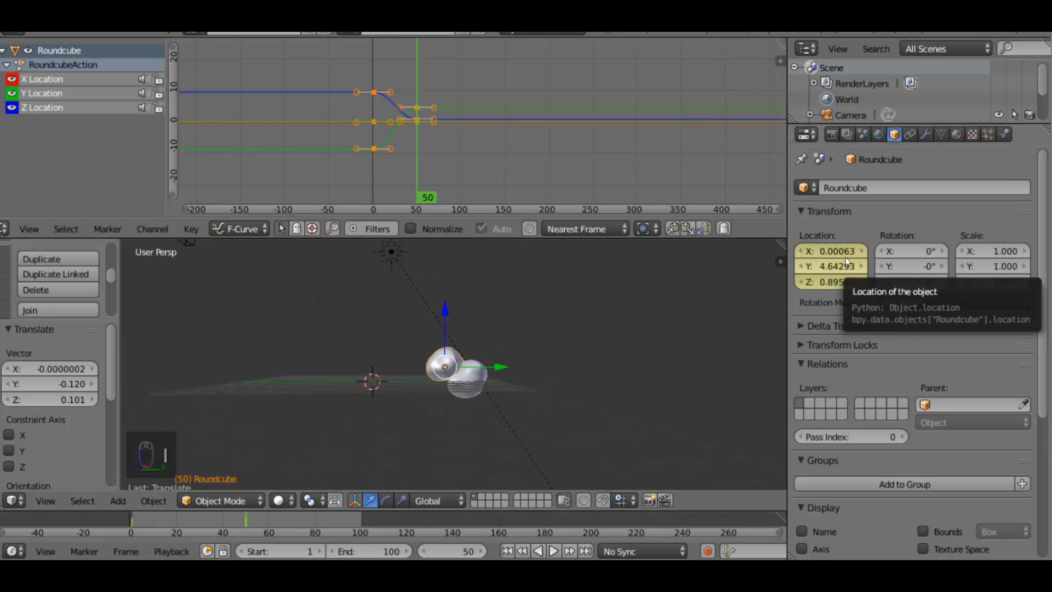
Show the Graph Editor's properties and examine the active keyframe settings alongside the location curves
{"action": "scroll", "coordinate": [469, 93], "scroll_direction": "up", "scroll_amount": 2}
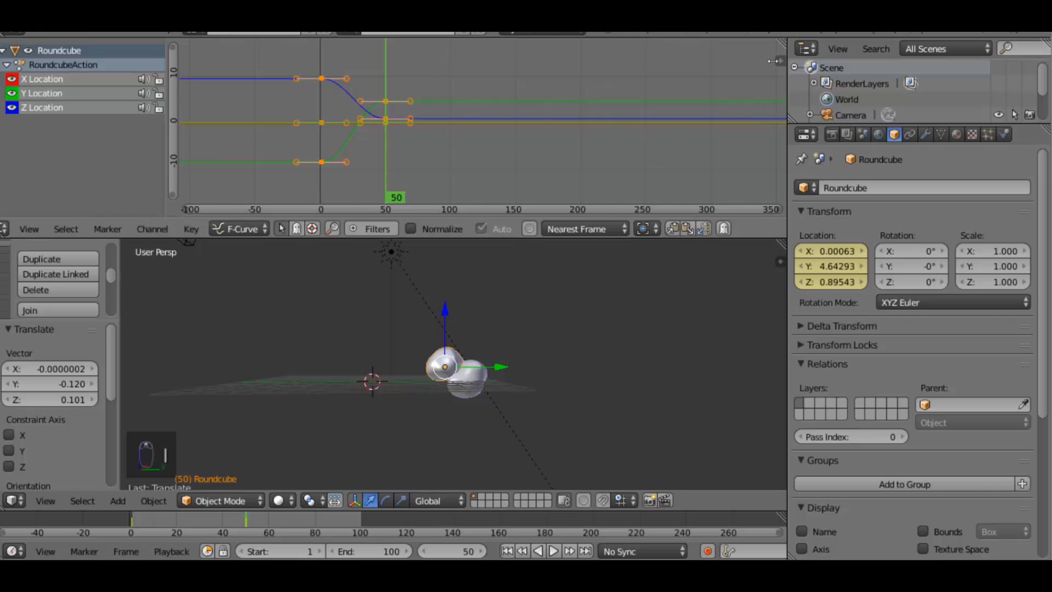
{"action": "key", "text": "n"}
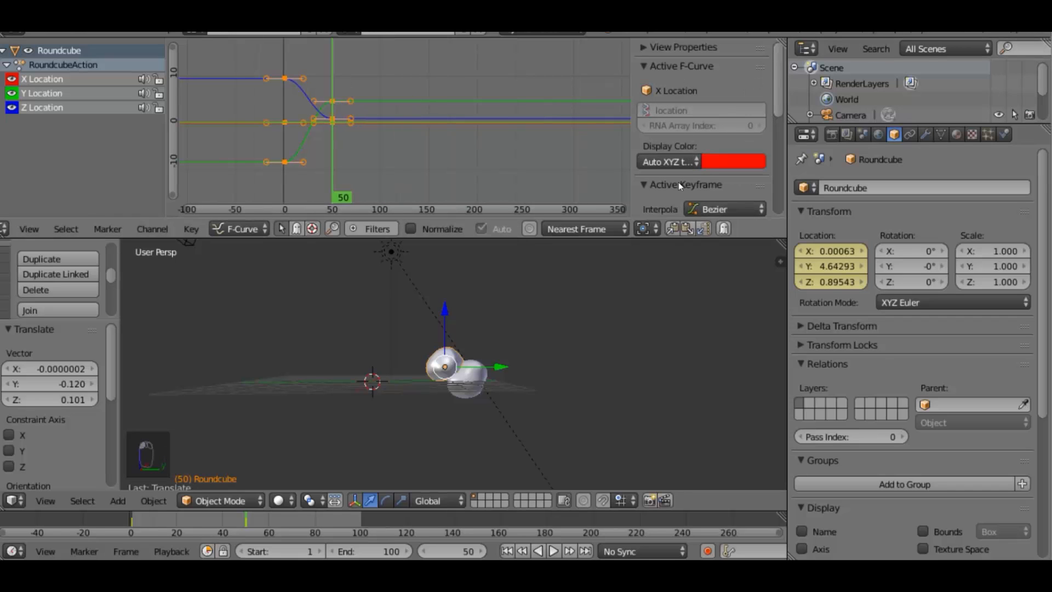
{"action": "scroll", "coordinate": [675, 176], "scroll_direction": "down", "scroll_amount": 3}
{"action": "scroll", "coordinate": [676, 172], "scroll_direction": "up", "scroll_amount": 2}
{"action": "scroll", "coordinate": [677, 172], "scroll_direction": "down", "scroll_amount": 2}
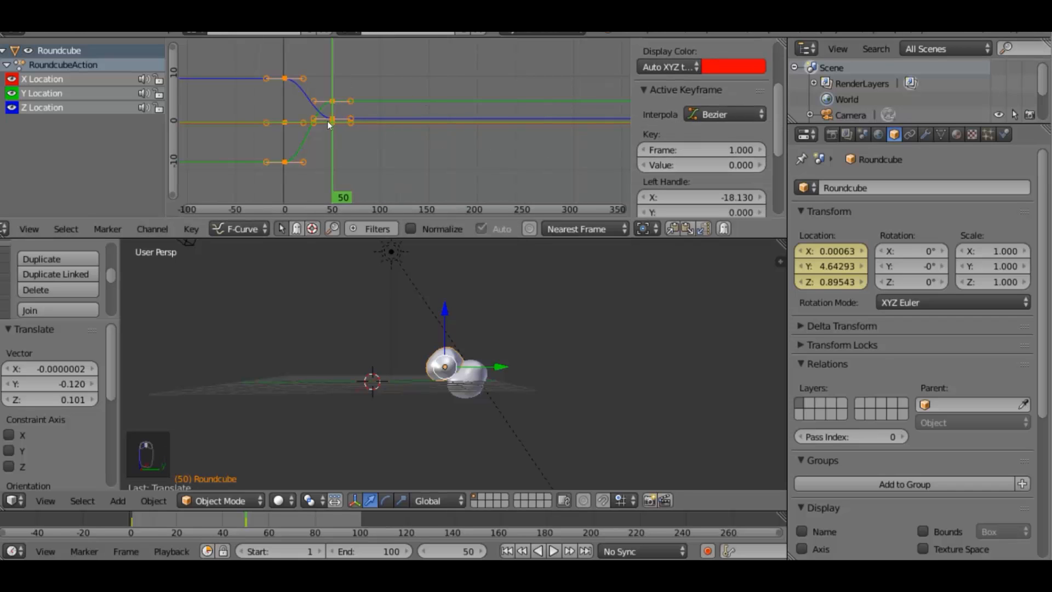
{"action": "middle_click_drag", "start_coordinate": [327, 120], "coordinate": [361, 124]}
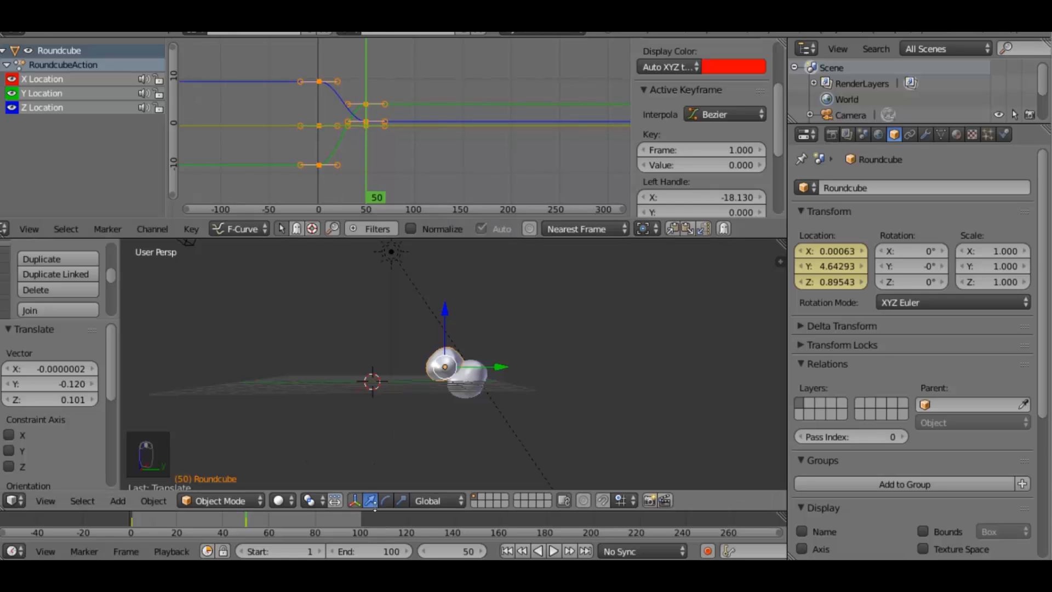
Set the animation's end frame to 1
{"action": "left_click", "coordinate": [367, 551]}
{"action": "type", "text": "1"}
{"action": "key", "text": "Return"}
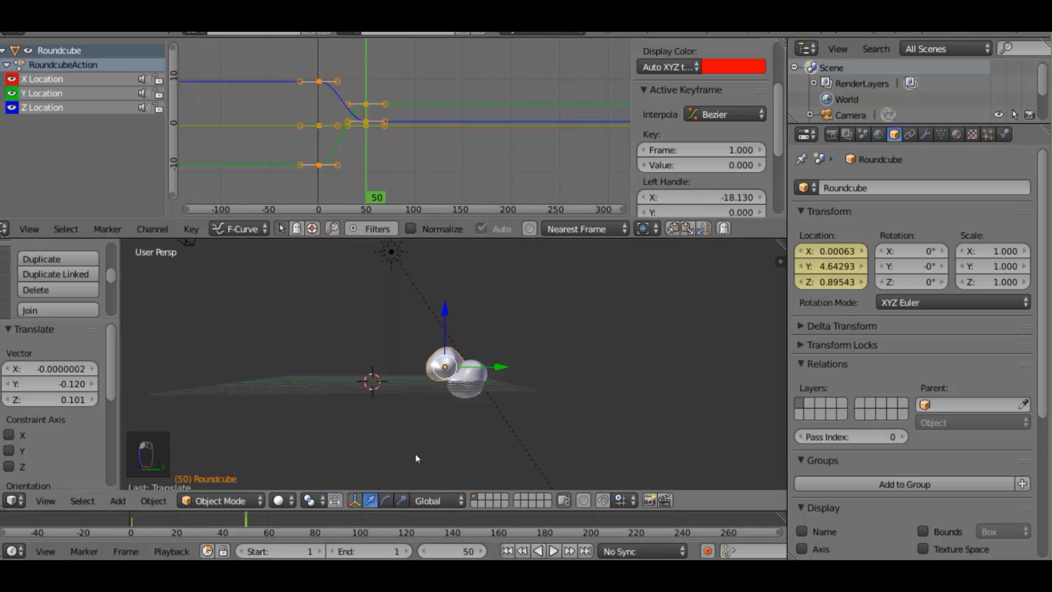
Set the animation's end frame to 100
{"action": "left_click", "coordinate": [382, 546]}
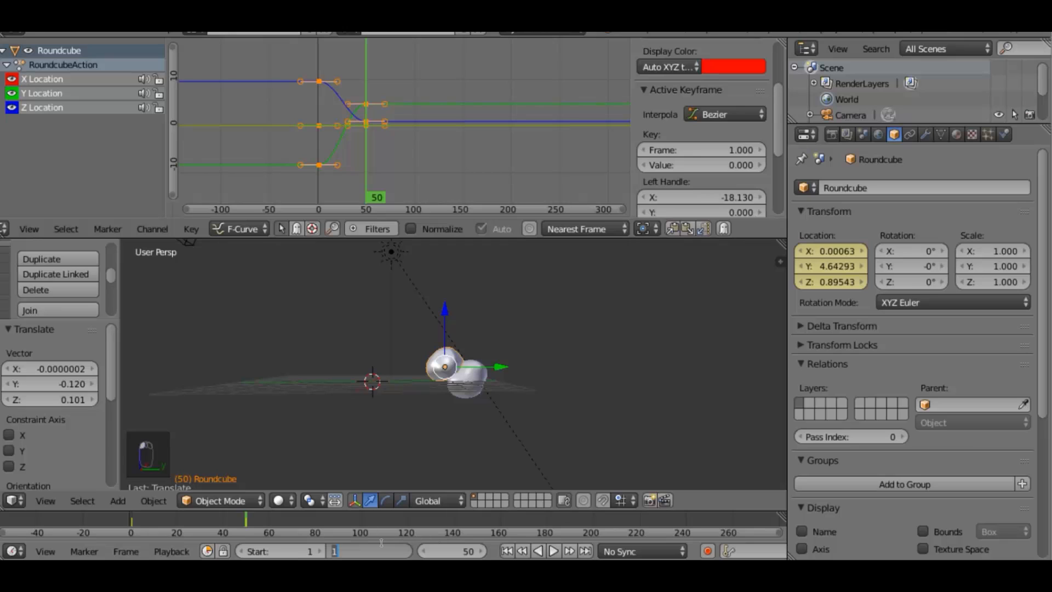
{"action": "type", "text": "10.0"}
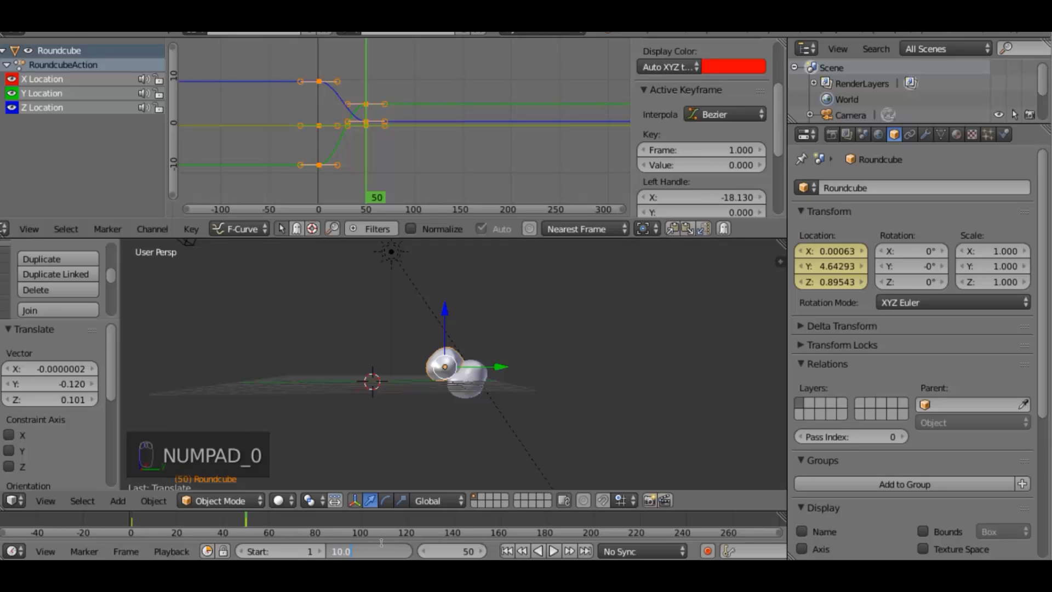
{"action": "key", "text": "BackSpace"}
{"action": "key", "text": "BackSpace"}
{"action": "key", "text": "Return"}
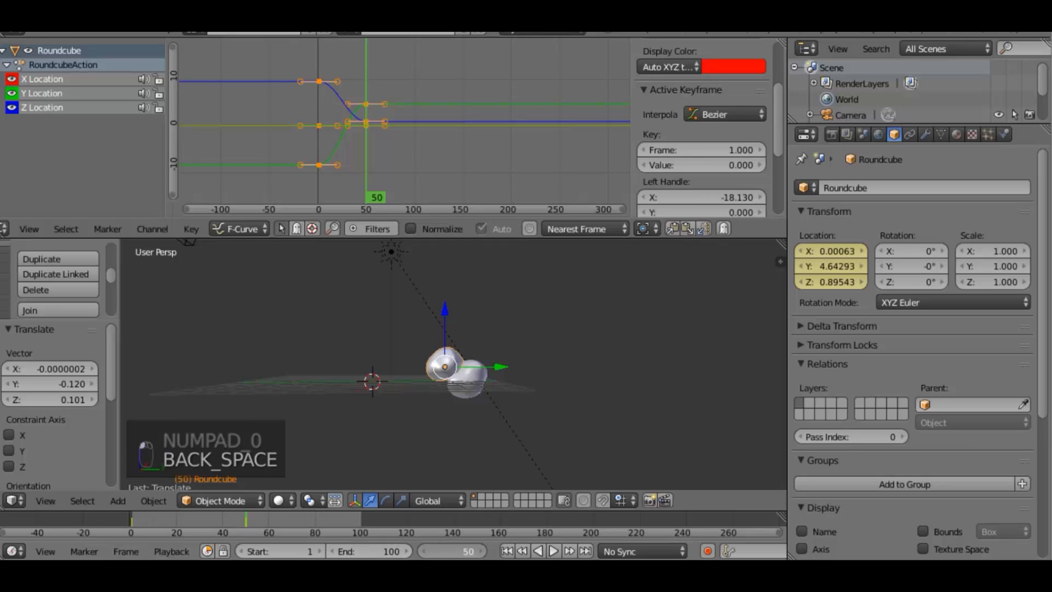
Return to frame 1 and play back the rock's flight with both rocks in view
{"action": "left_click_drag", "start_coordinate": [469, 548], "coordinate": [441, 547]}
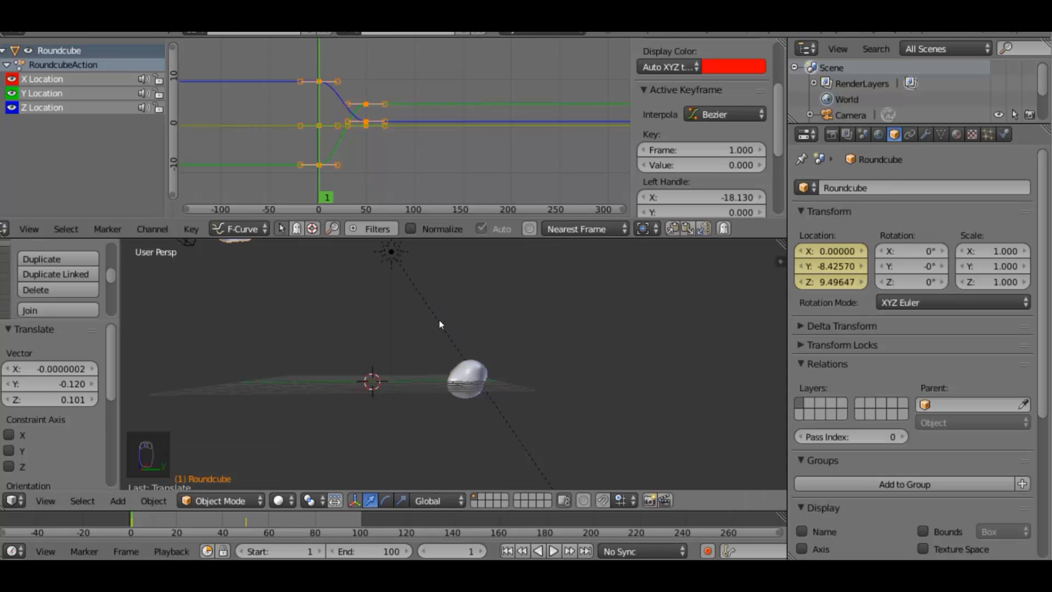
{"action": "middle_click_drag", "start_coordinate": [439, 320], "coordinate": [435, 386]}
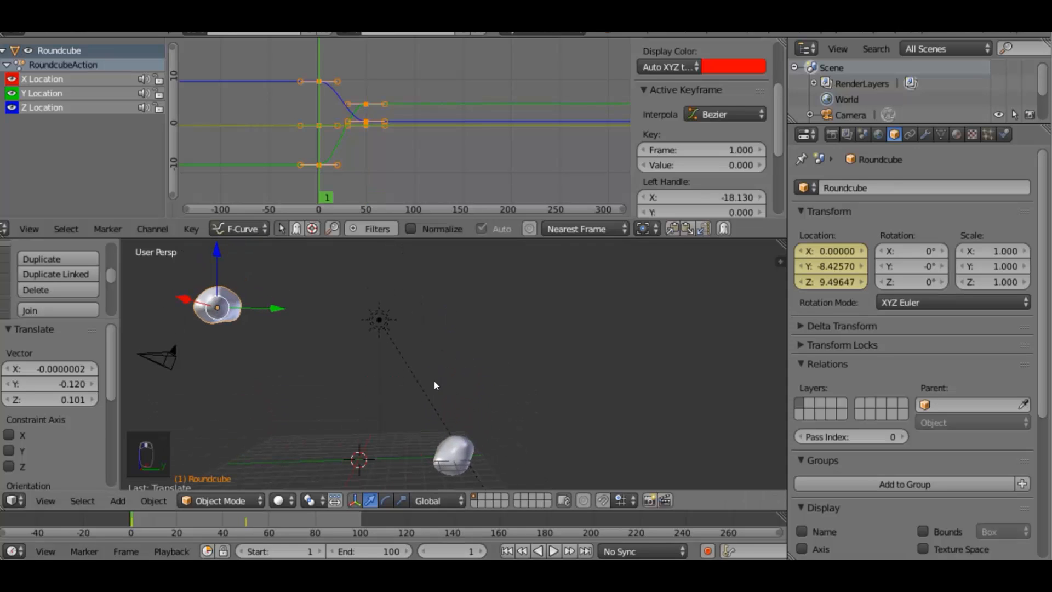
{"action": "key", "text": "alt+a"}
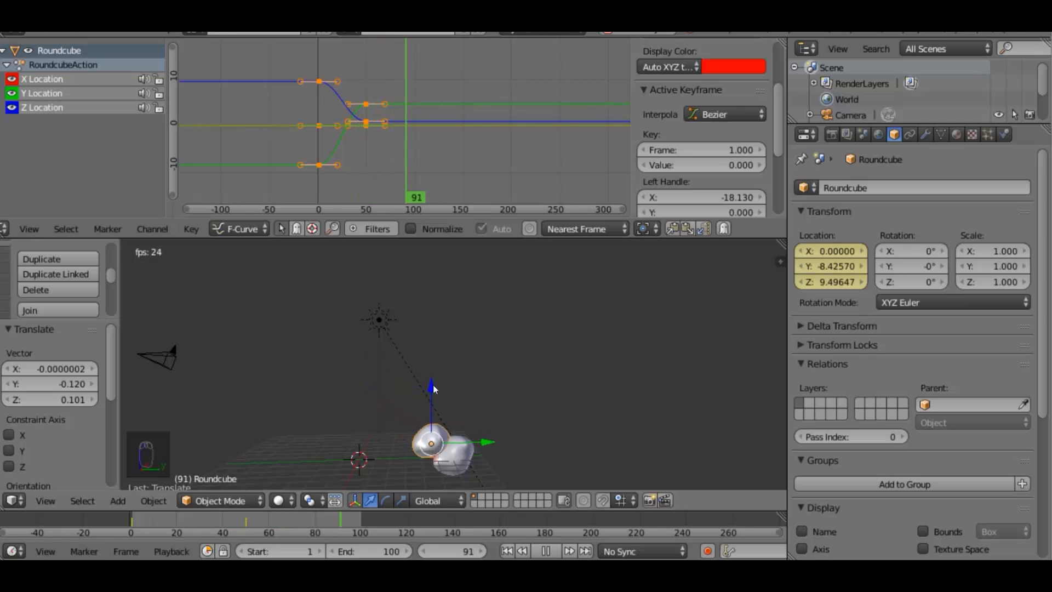
{"action": "key", "text": "Escape"}
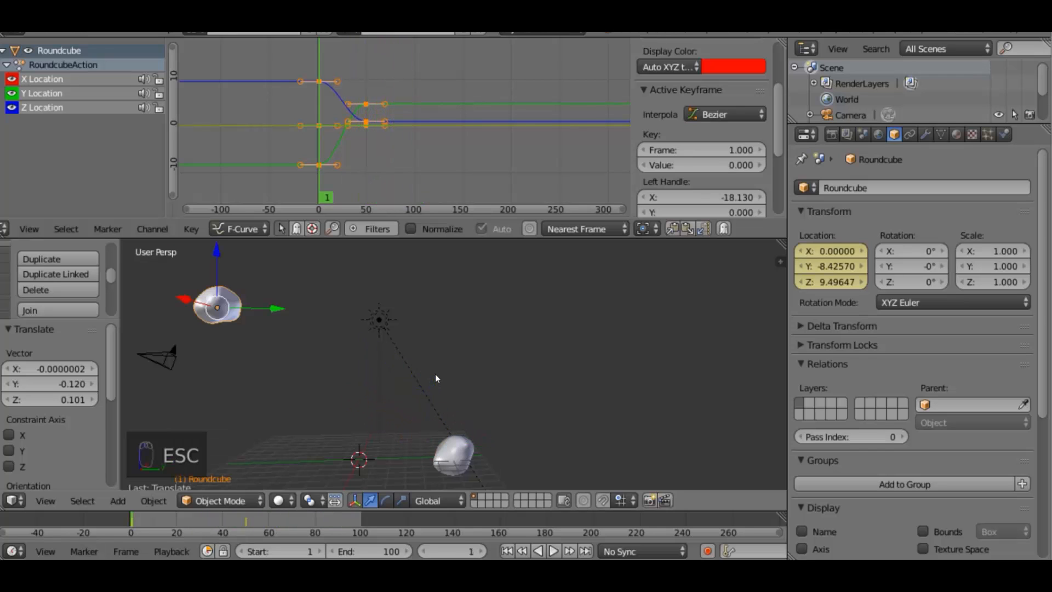
Set the interpolation of the rock's X, Z and Y location keyframes at frame 1 to Linear
{"action": "left_click", "coordinate": [735, 110]}
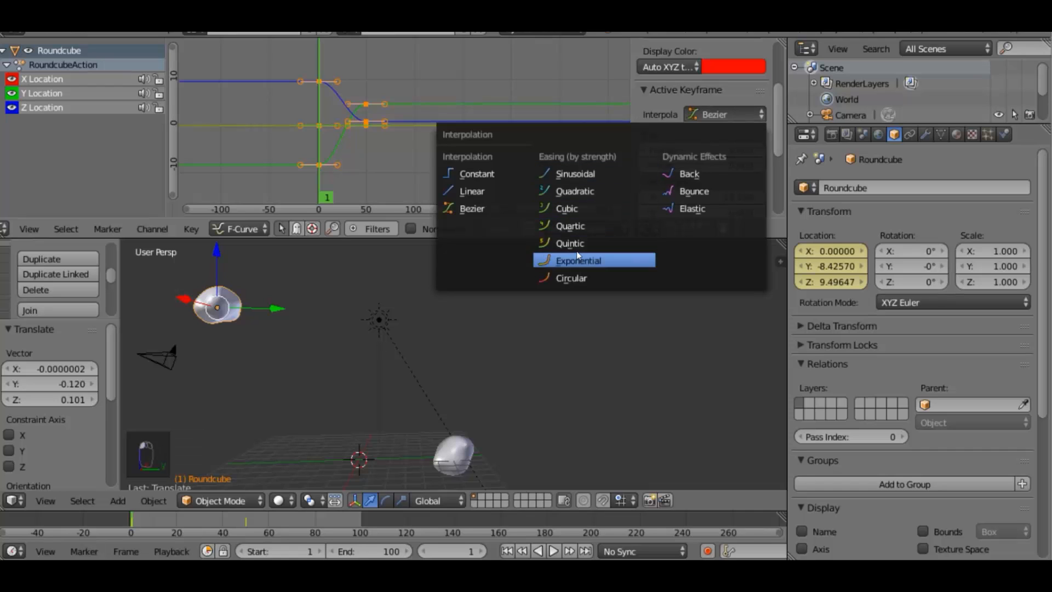
{"action": "left_click", "coordinate": [489, 191]}
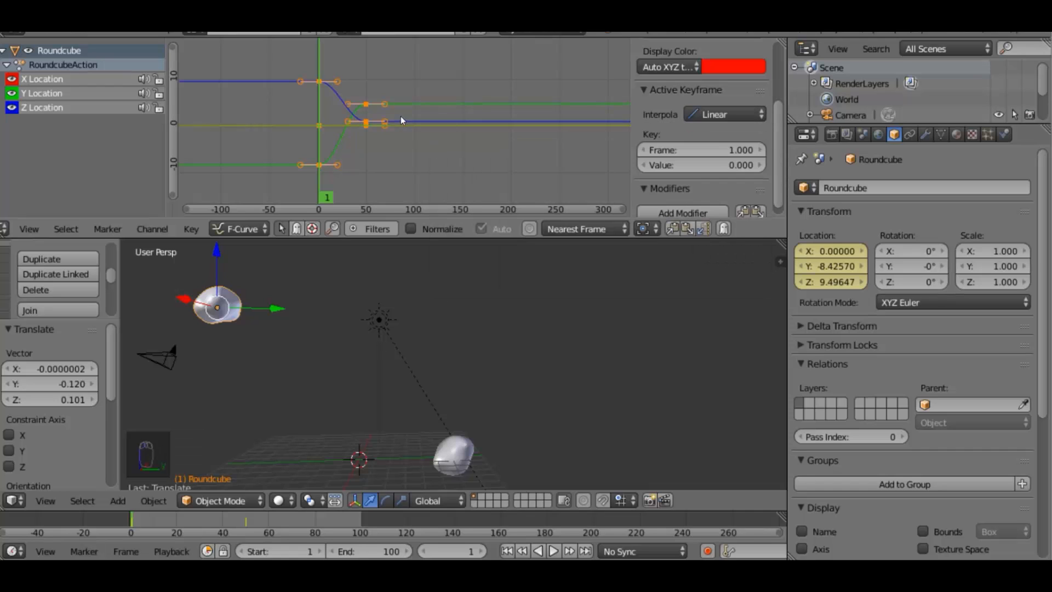
{"action": "left_click", "coordinate": [332, 88]}
{"action": "left_click", "coordinate": [696, 114]}
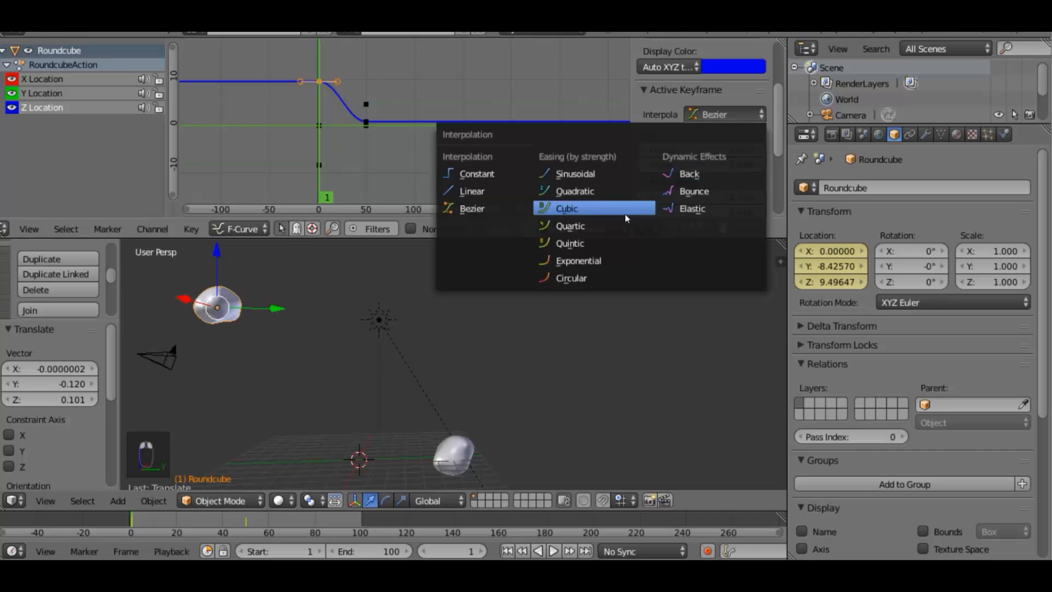
{"action": "left_click", "coordinate": [495, 190]}
{"action": "left_click", "coordinate": [319, 164]}
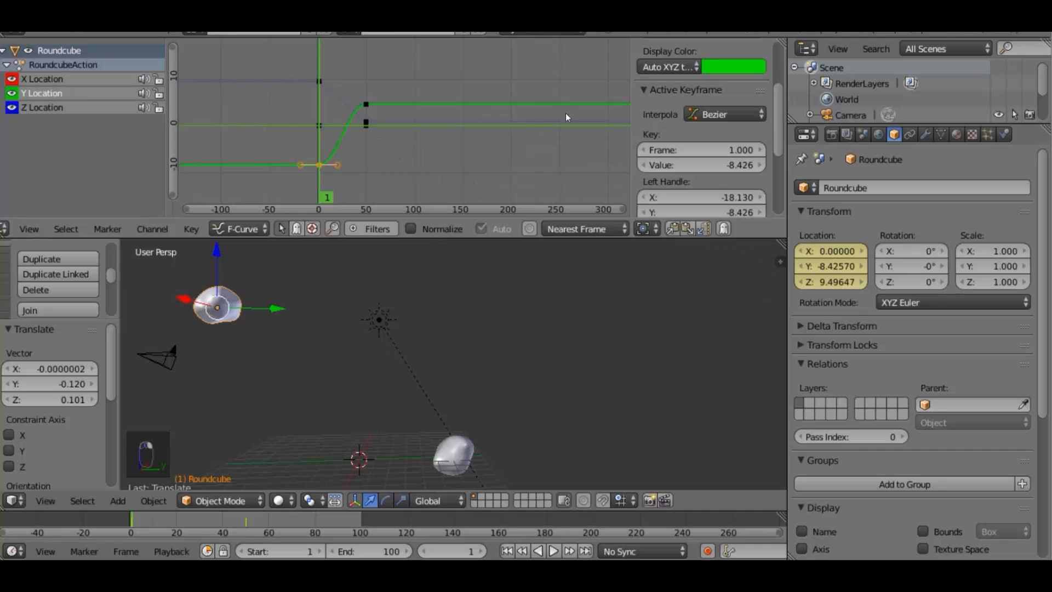
{"action": "left_click", "coordinate": [697, 115]}
{"action": "left_click", "coordinate": [497, 191]}
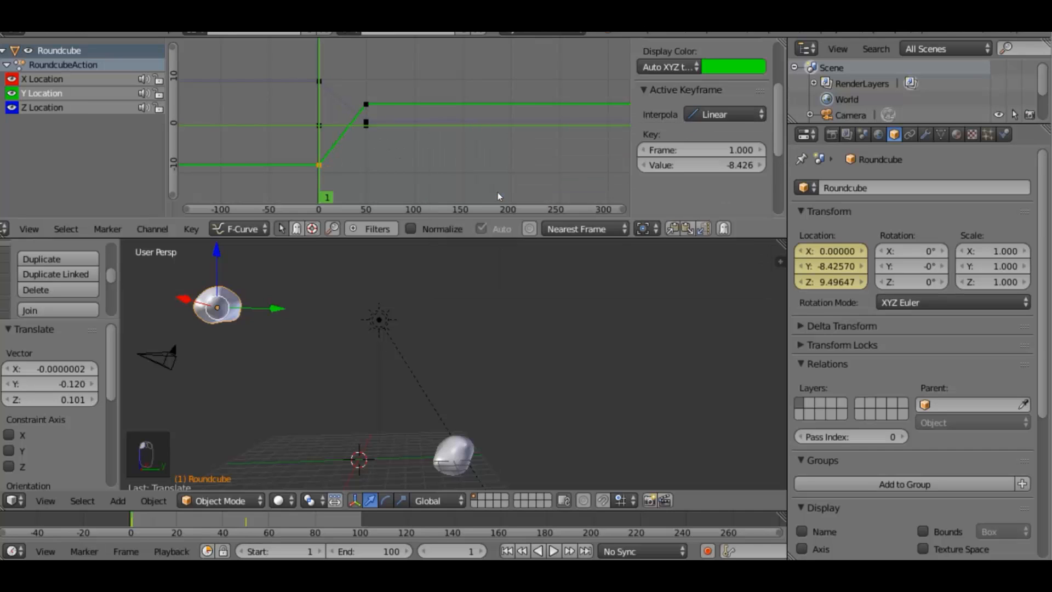
Play back the linear rock motion in the perspective view and through the camera
{"action": "key", "text": "alt+a"}
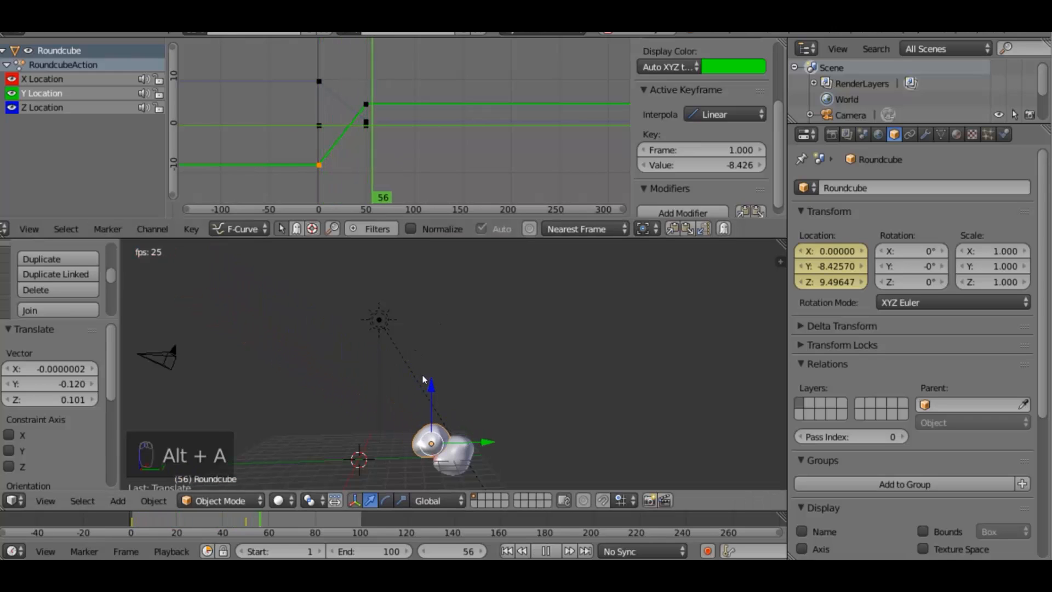
{"action": "key", "text": "Escape"}
{"action": "key", "text": "KP_0"}
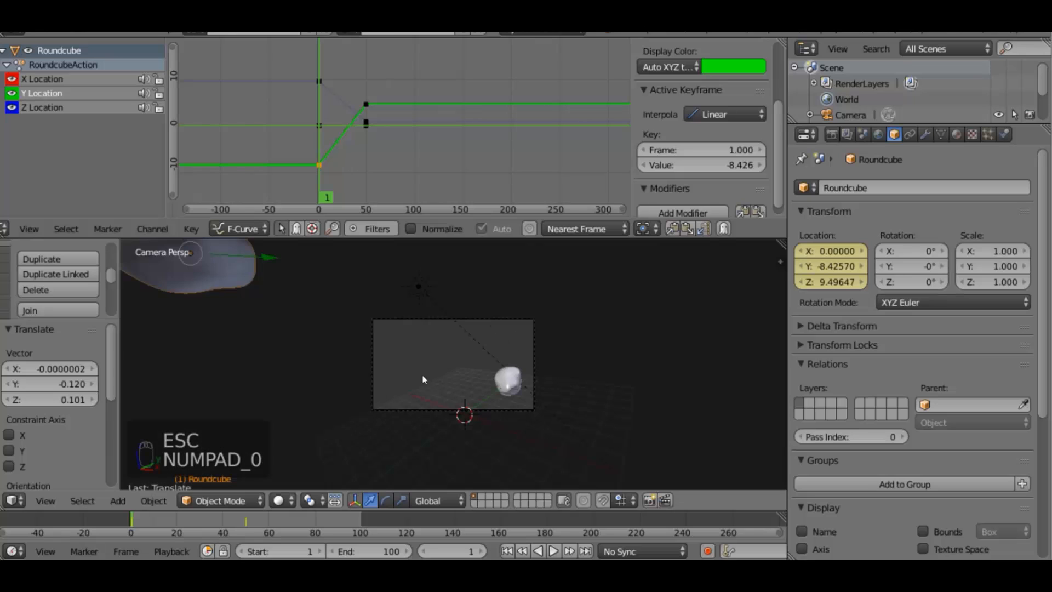
{"action": "scroll", "coordinate": [455, 362], "scroll_direction": "up", "scroll_amount": 4}
{"action": "key", "text": "alt+a"}
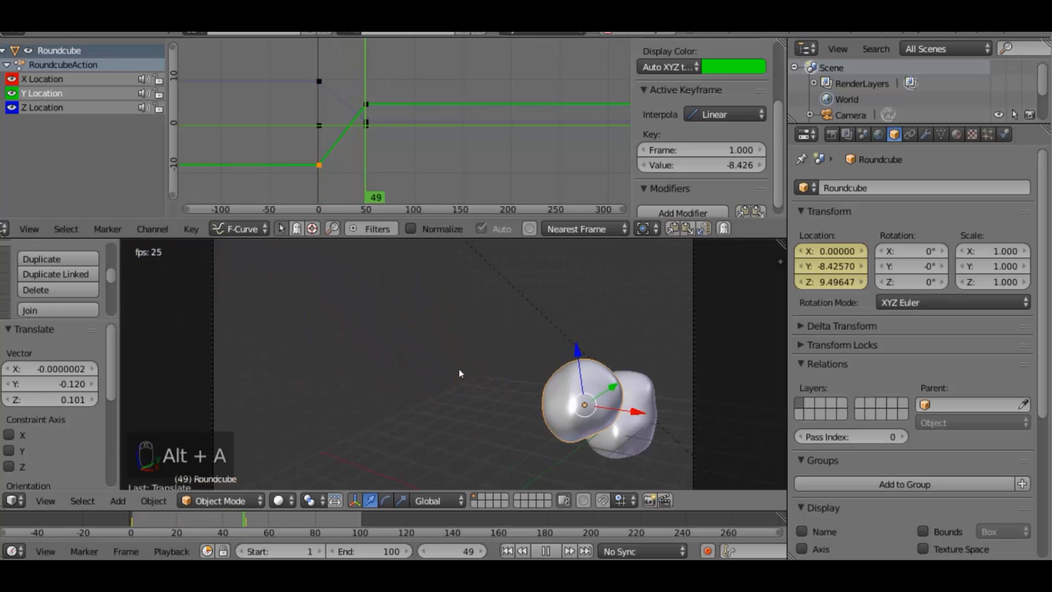
{"action": "key", "text": "Escape"}
Go to frame 50 and examine the contact between the two rocks from the right and top views
{"action": "middle_click_drag", "start_coordinate": [464, 374], "coordinate": [603, 297]}
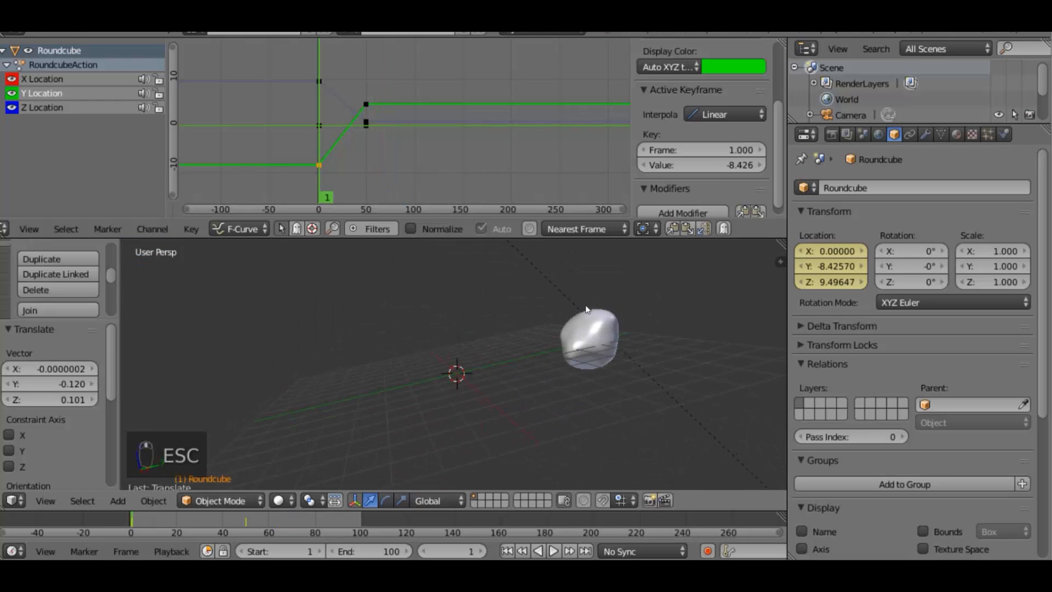
{"action": "key", "text": "KP_1"}
{"action": "middle_click_drag", "start_coordinate": [514, 341], "coordinate": [466, 406], "text": "shift"}
{"action": "key", "text": "KP_3"}
{"action": "scroll", "coordinate": [465, 435], "scroll_direction": "down", "scroll_amount": 4}
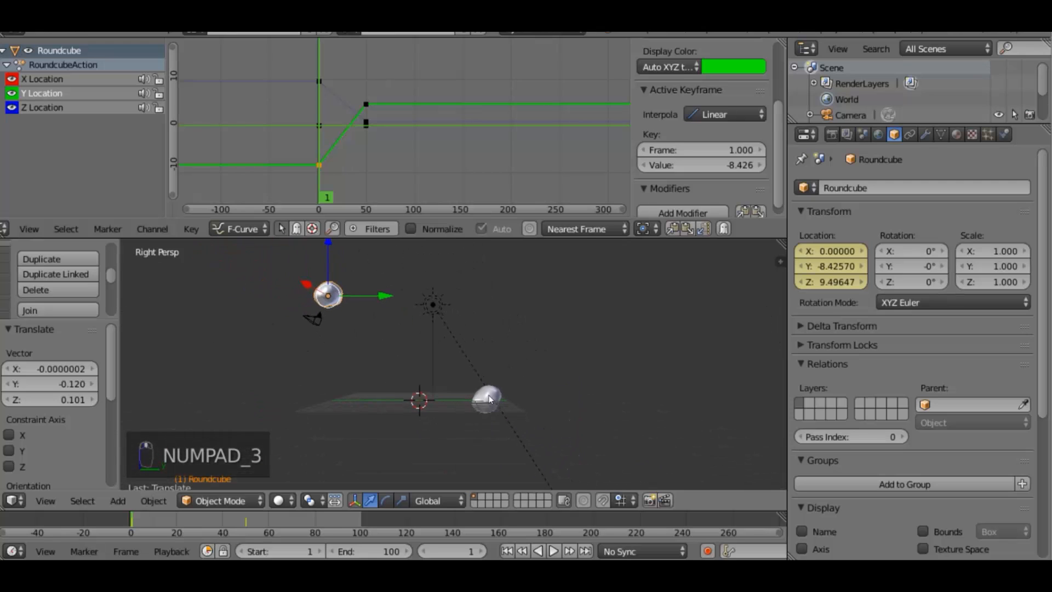
{"action": "left_click", "coordinate": [441, 551]}
{"action": "type", "text": "50"}
{"action": "key", "text": "Return"}
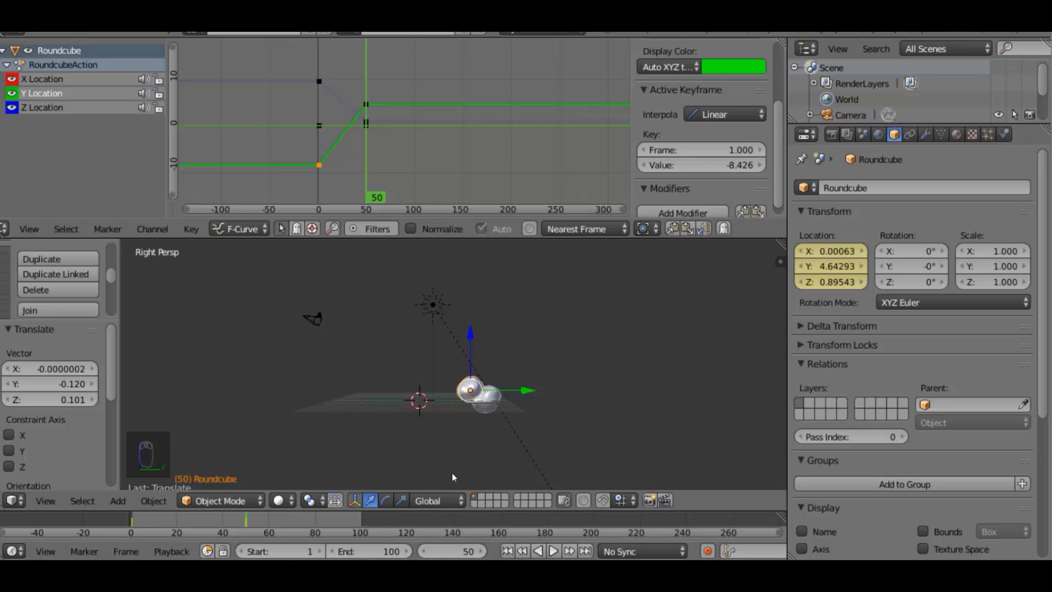
{"action": "key", "text": "KP_7"}
{"action": "scroll", "coordinate": [451, 373], "scroll_direction": "up", "scroll_amount": 5}
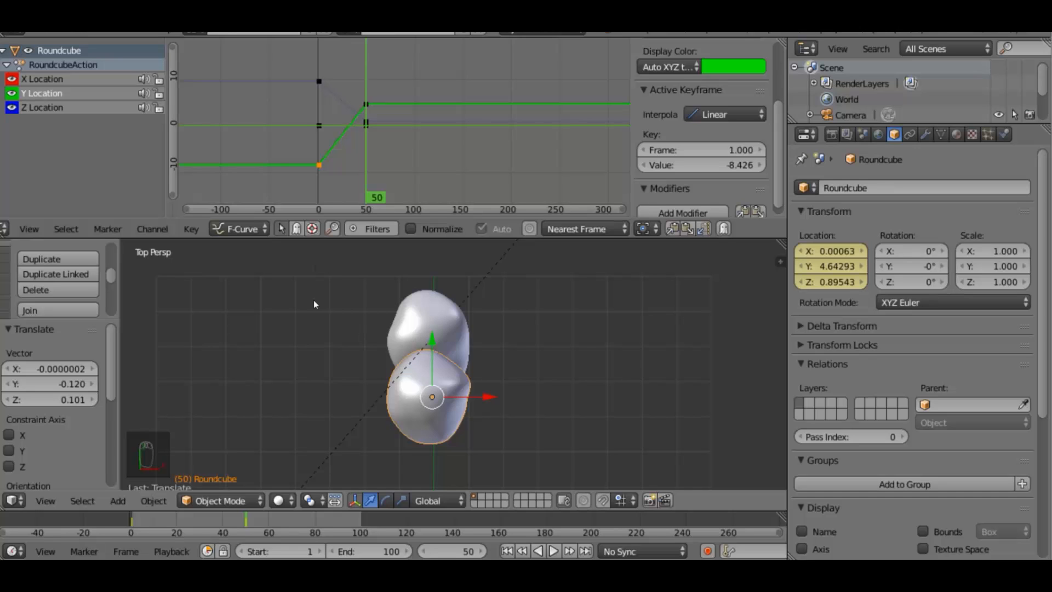
{"action": "scroll", "coordinate": [427, 377], "scroll_direction": "down", "scroll_amount": 4}
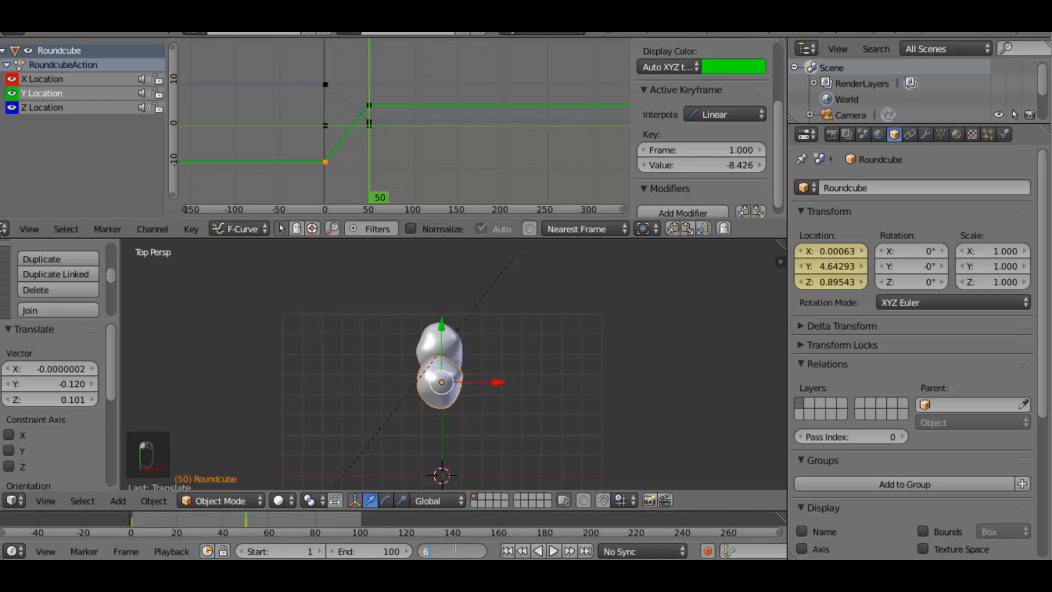
At frame 60, move the rock past the other one to about X -2.49, Y 8.59 and keyframe its location
{"action": "type", "text": "0"}
{"action": "key", "text": "Return"}
{"action": "scroll", "coordinate": [477, 404], "scroll_direction": "down", "scroll_amount": 2}
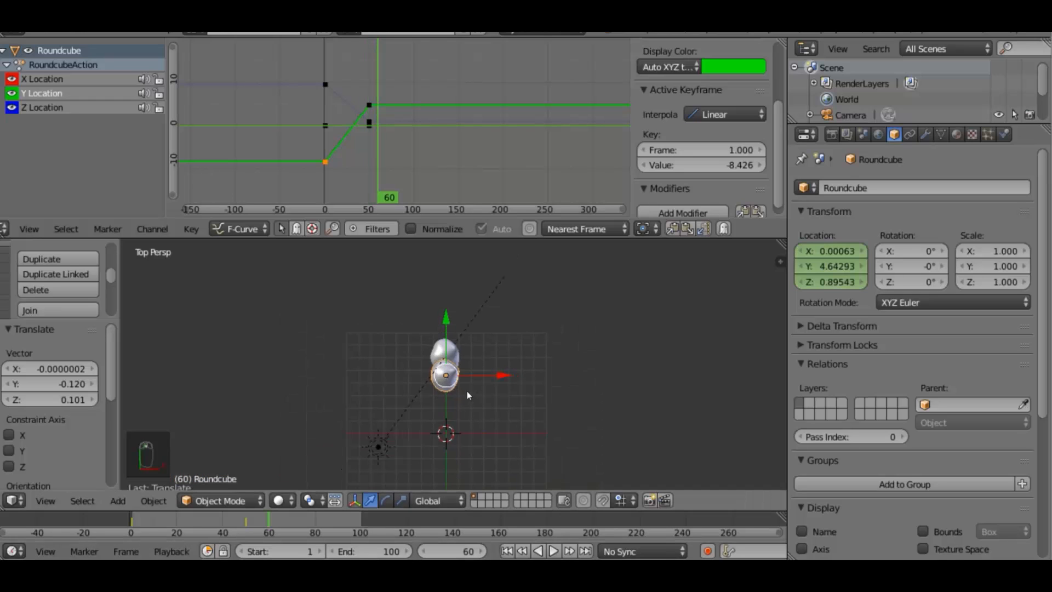
{"action": "key", "text": "g"}
{"action": "left_click", "coordinate": [445, 323]}
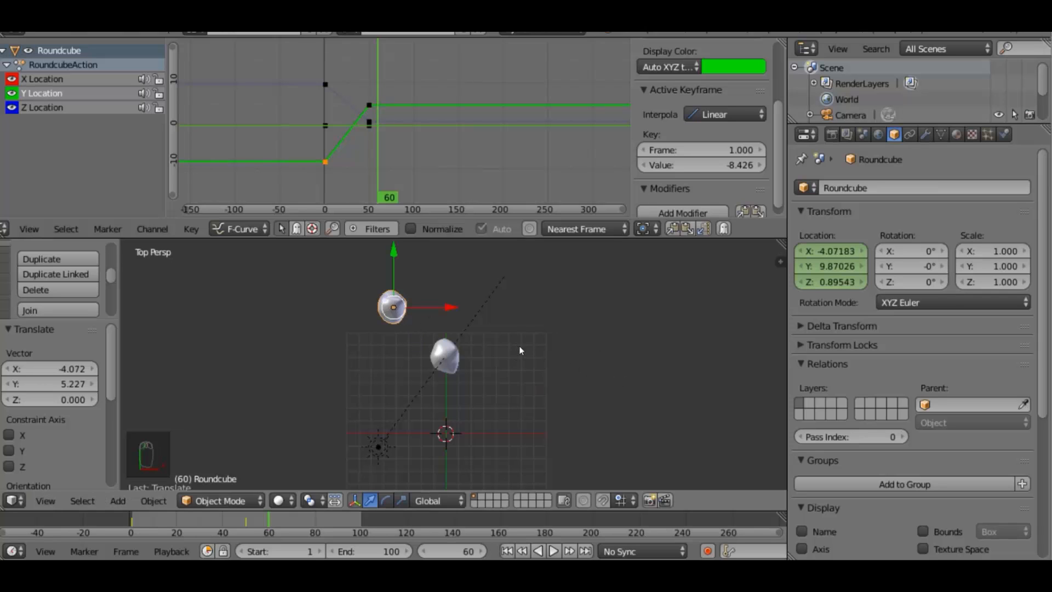
{"action": "middle_click_drag", "start_coordinate": [519, 347], "coordinate": [535, 386], "text": "shift"}
{"action": "key", "text": "g"}
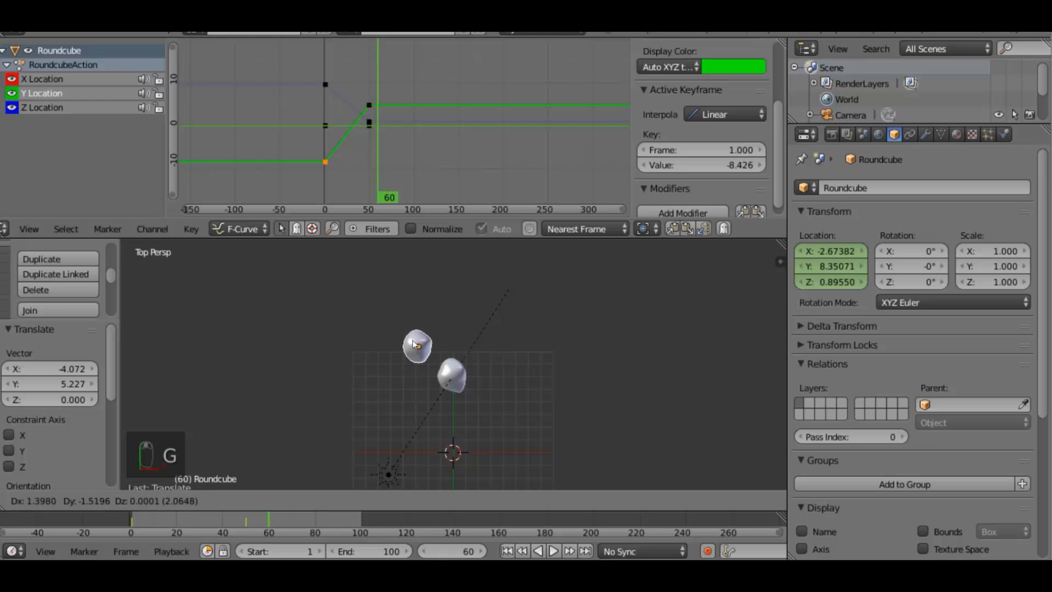
{"action": "left_click", "coordinate": [418, 341]}
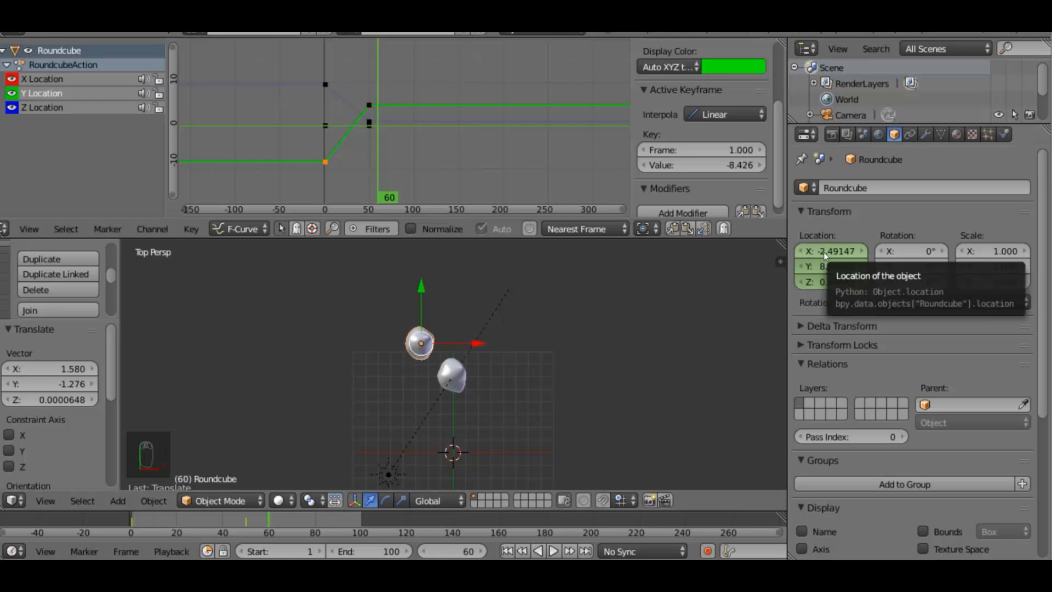
{"action": "key", "text": "i"}
Set the interpolation of the rock's Y and X location keyframes at frame 50 to Linear
{"action": "scroll", "coordinate": [452, 97], "scroll_direction": "up", "scroll_amount": 5}
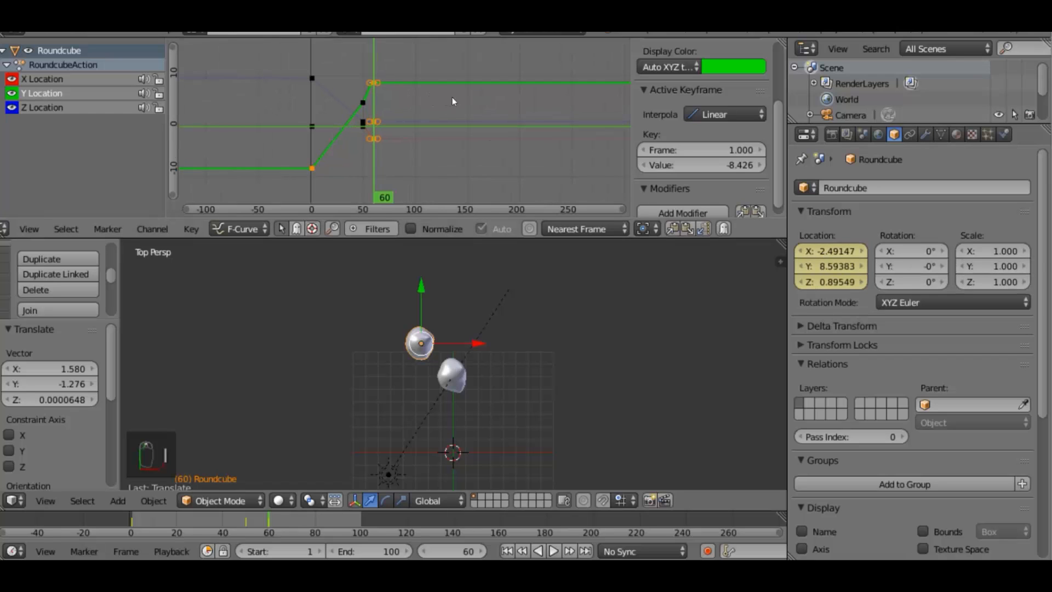
{"action": "left_click", "coordinate": [722, 107]}
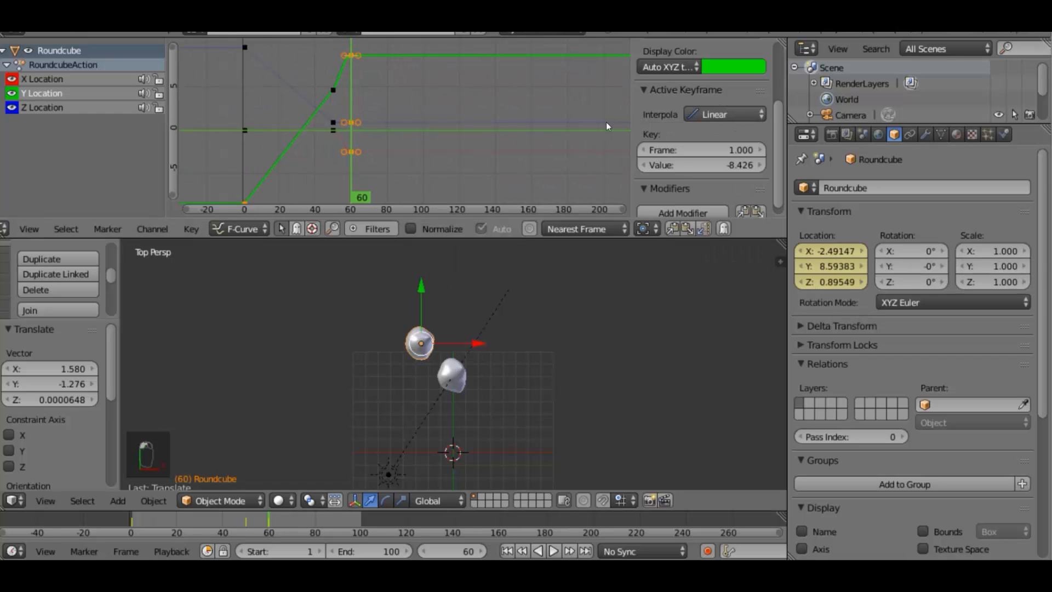
{"action": "right_click", "coordinate": [350, 62]}
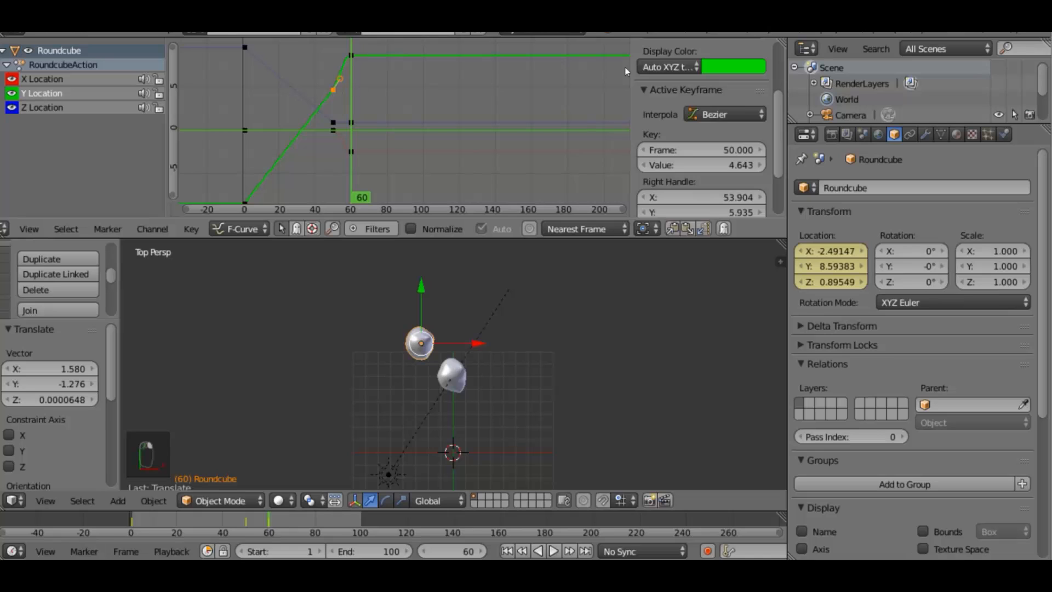
{"action": "left_click", "coordinate": [720, 108]}
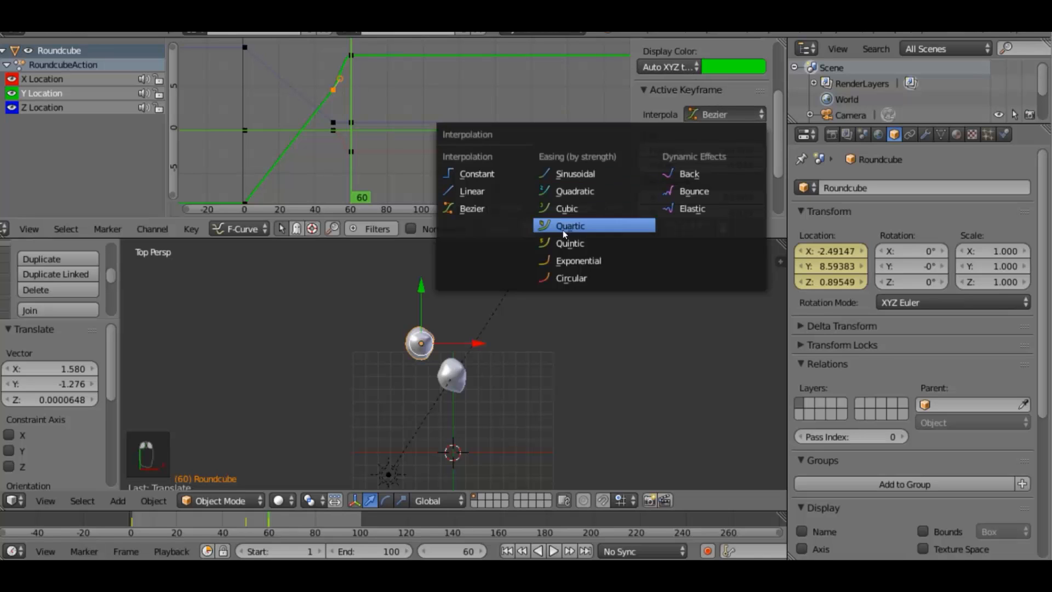
{"action": "left_click", "coordinate": [467, 192]}
{"action": "left_click", "coordinate": [333, 130]}
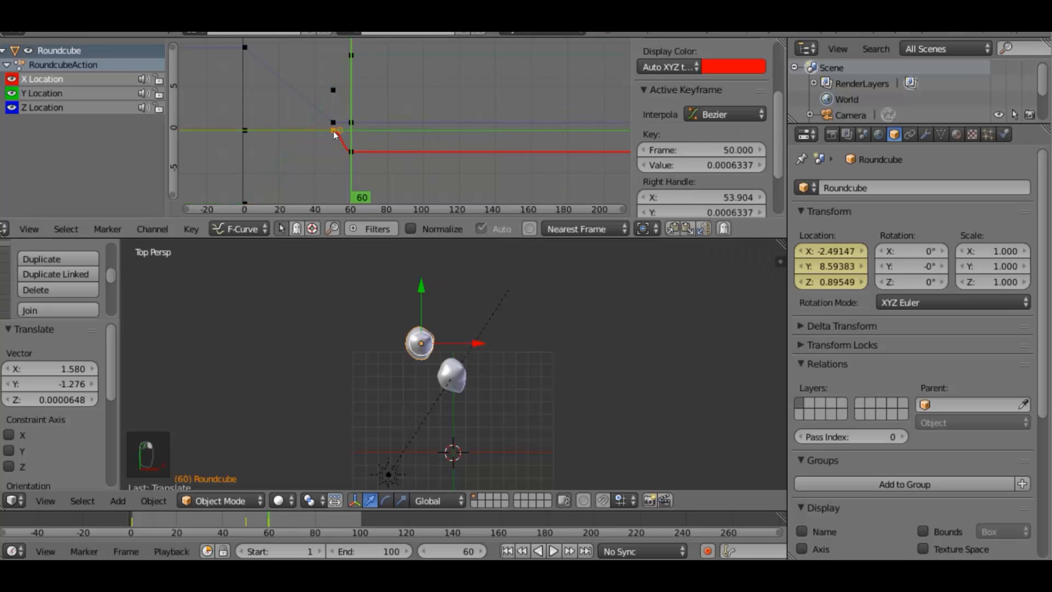
{"action": "left_click", "coordinate": [700, 112]}
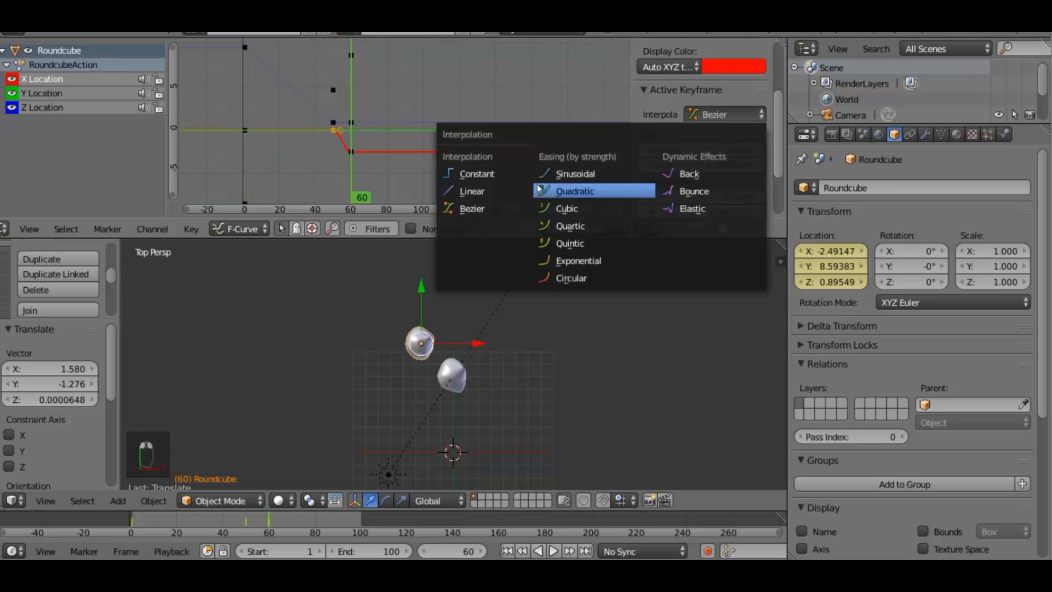
{"action": "left_click", "coordinate": [482, 197]}
Play back the collision and deflection from frame 1 in the top view
{"action": "scroll", "coordinate": [504, 363], "scroll_direction": "down", "scroll_amount": 2}
{"action": "middle_click_drag", "start_coordinate": [514, 357], "coordinate": [508, 304], "text": "shift"}
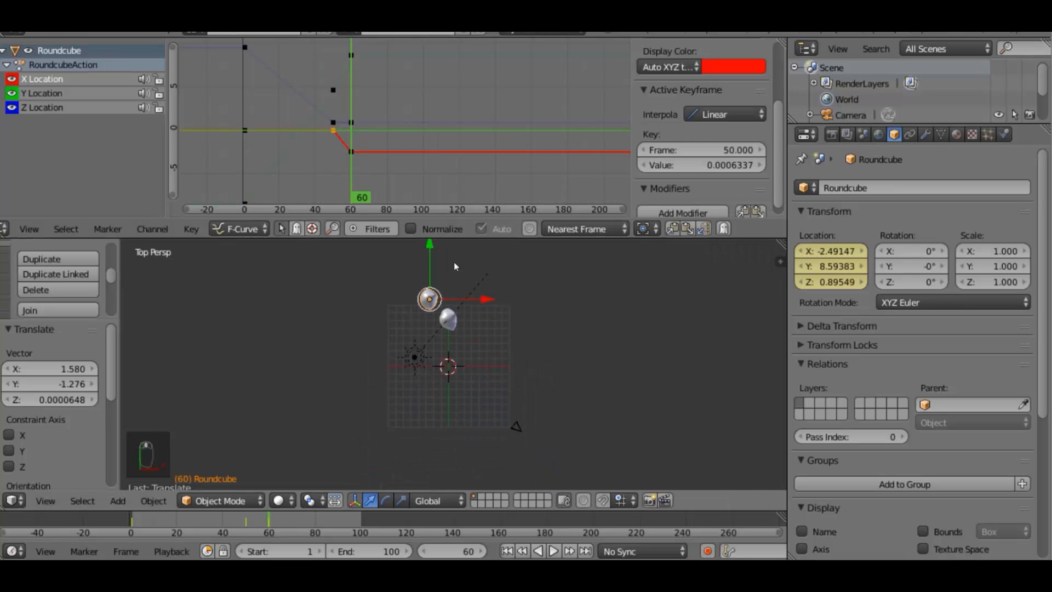
{"action": "scroll", "coordinate": [328, 132], "scroll_direction": "up", "scroll_amount": 4}
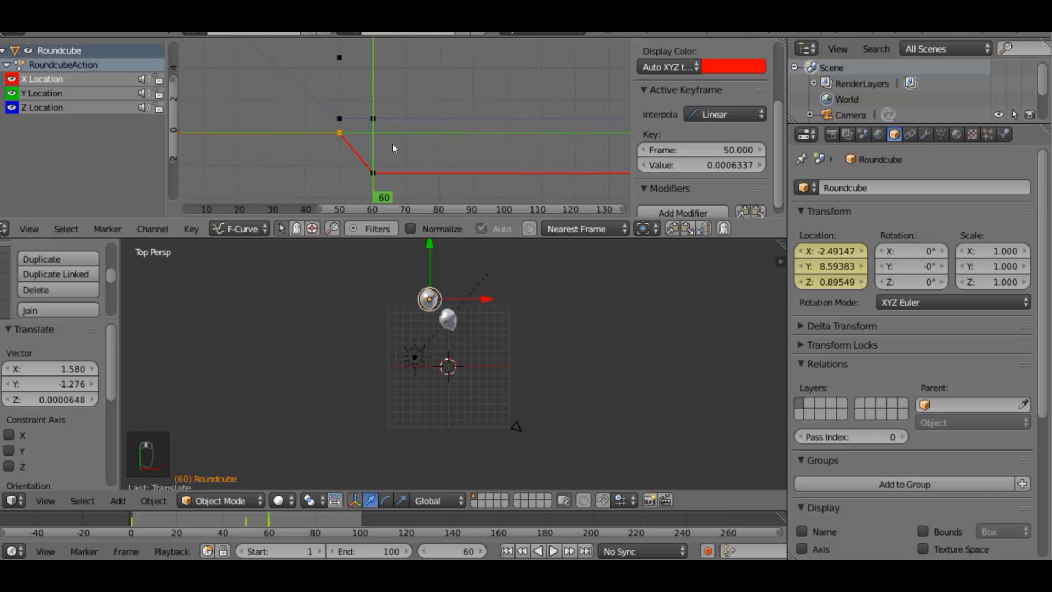
{"action": "scroll", "coordinate": [392, 144], "scroll_direction": "down", "scroll_amount": 1}
{"action": "left_click", "coordinate": [437, 547]}
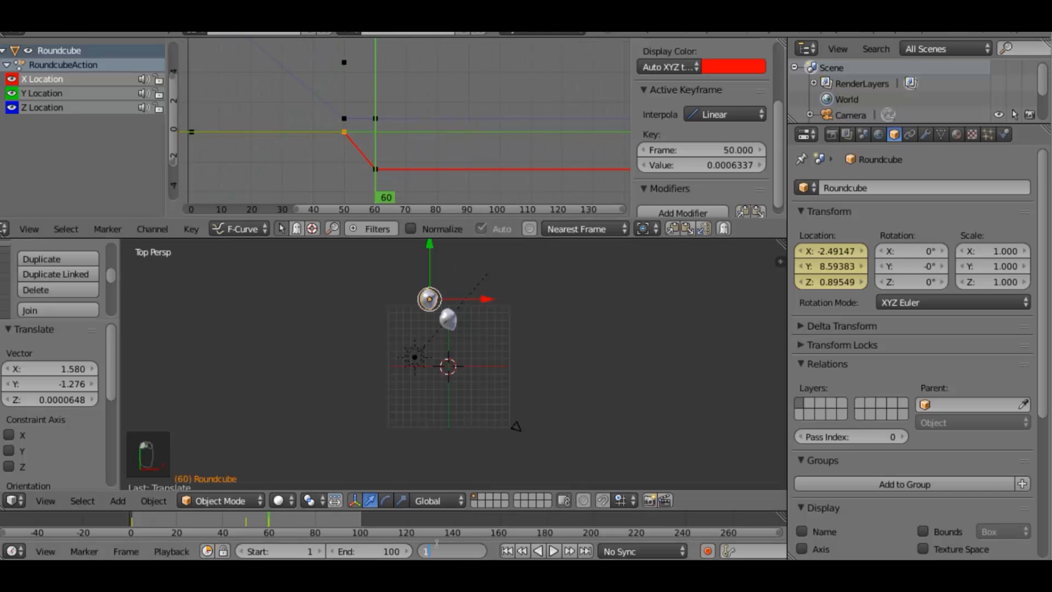
{"action": "key", "text": "Return"}
{"action": "key", "text": "alt+a"}
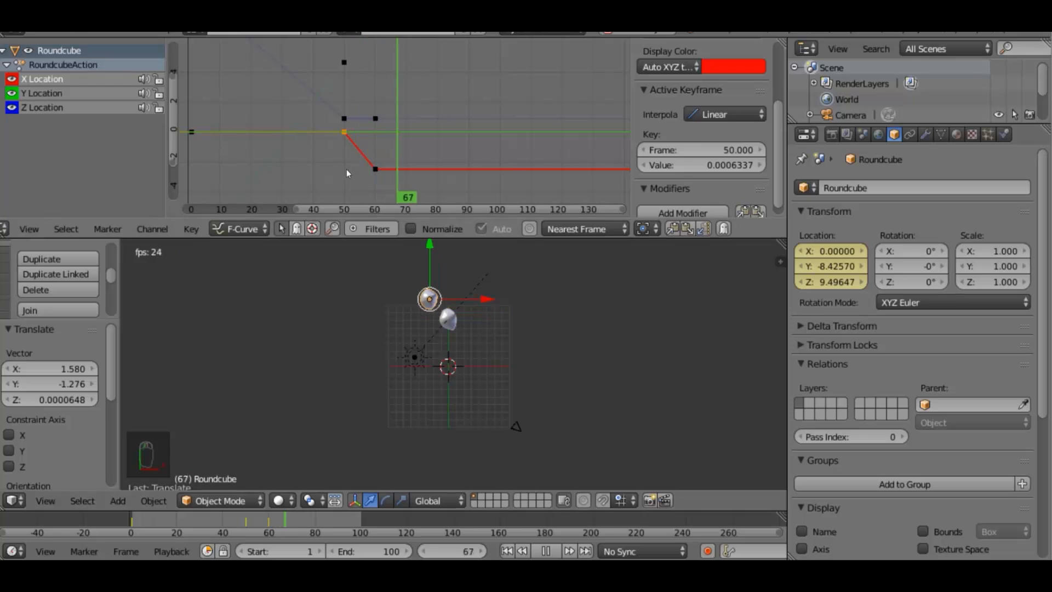
{"action": "key", "text": "Escape"}
{"action": "scroll", "coordinate": [390, 133], "scroll_direction": "down", "scroll_amount": 2}
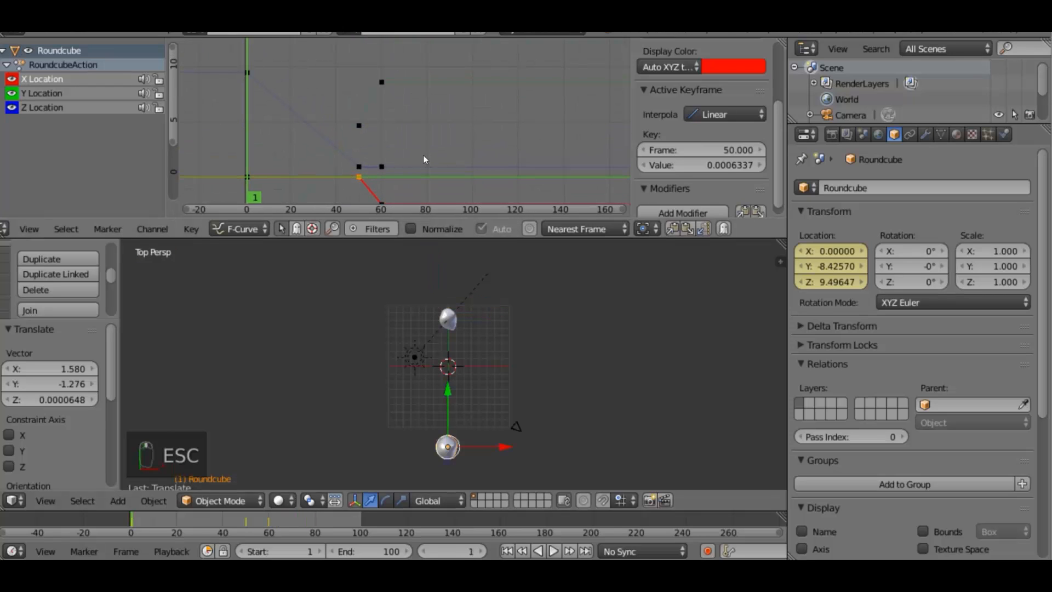
Move the rock's X, Y and Z location keyframes at frame 60 along the time axis to frame 76
{"action": "right_click", "coordinate": [379, 83]}
{"action": "right_click", "coordinate": [384, 167], "text": "shift"}
{"action": "middle_click_drag", "start_coordinate": [384, 202], "coordinate": [388, 157]}
{"action": "right_click", "coordinate": [387, 156], "text": "shift"}
{"action": "key", "text": "g"}
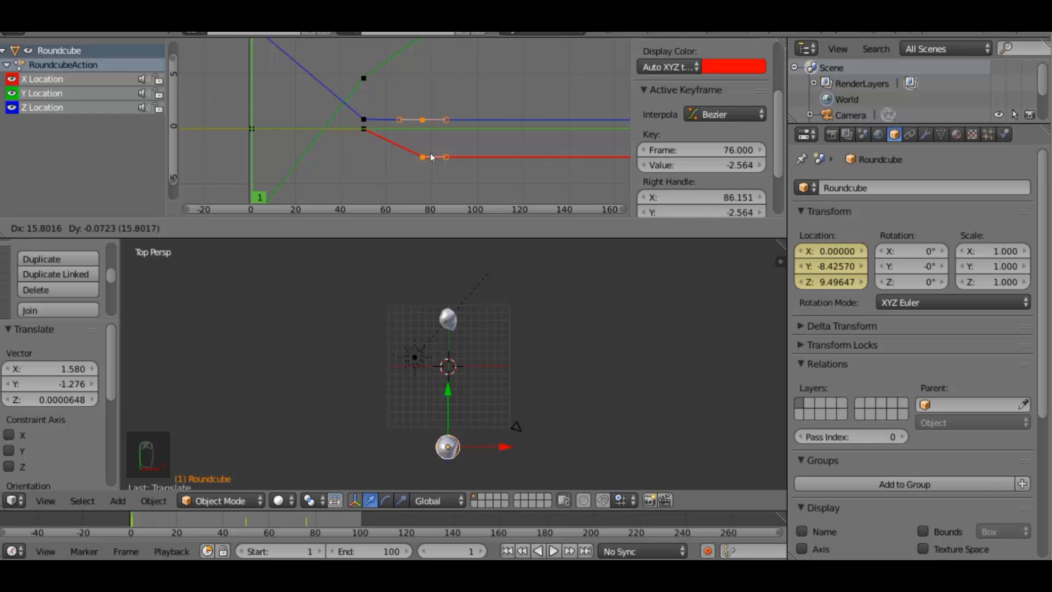
{"action": "key", "text": "x"}
{"action": "left_click", "coordinate": [430, 152]}
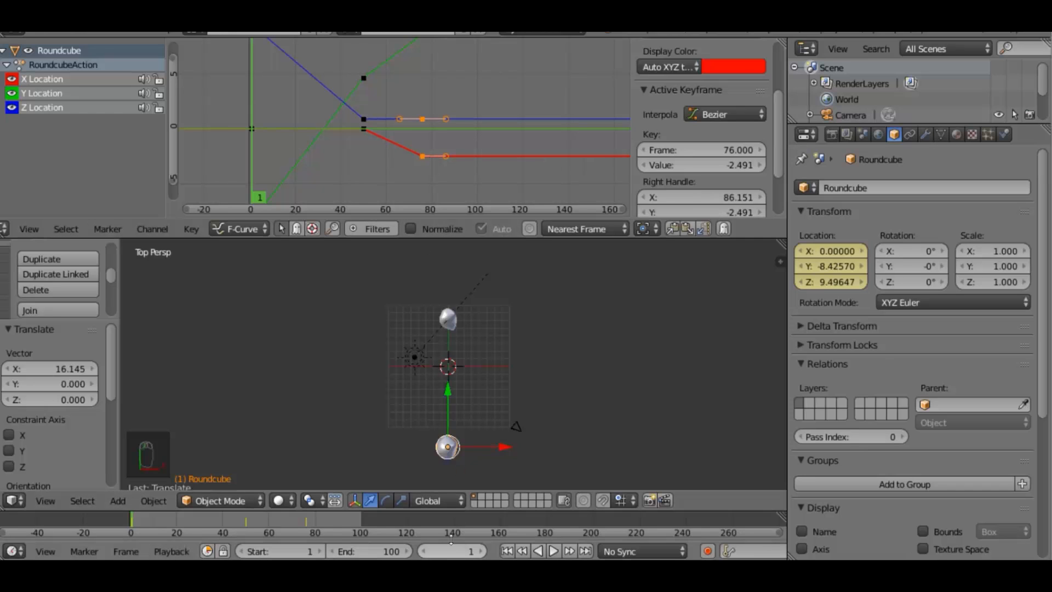
Replace the rock's location keyframes at frame 1 with its current location and play back the animation
{"action": "right_click", "coordinate": [831, 251]}
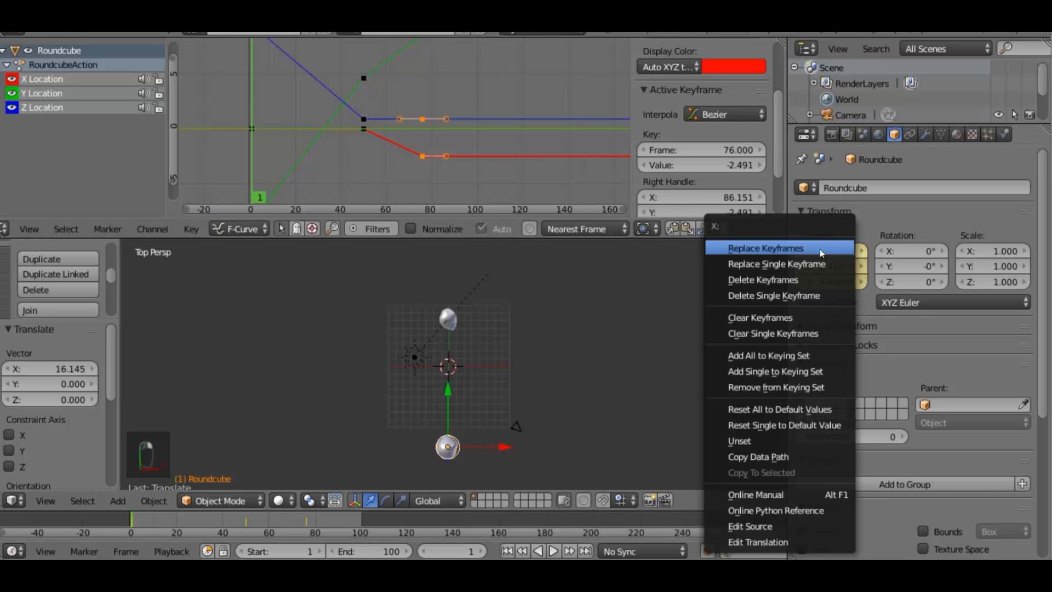
{"action": "left_click", "coordinate": [822, 253]}
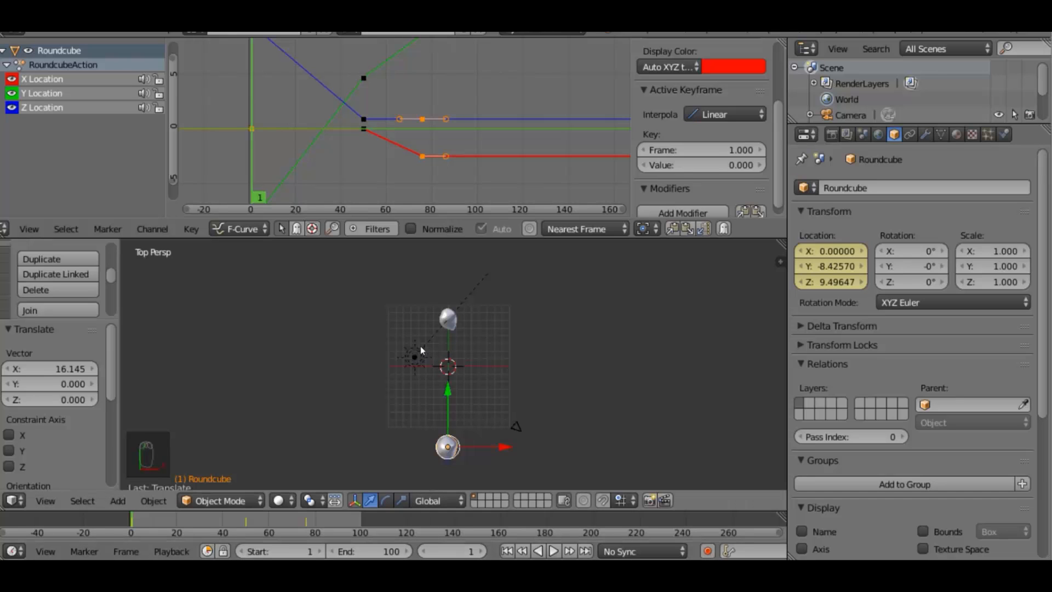
{"action": "key", "text": "alt+a"}
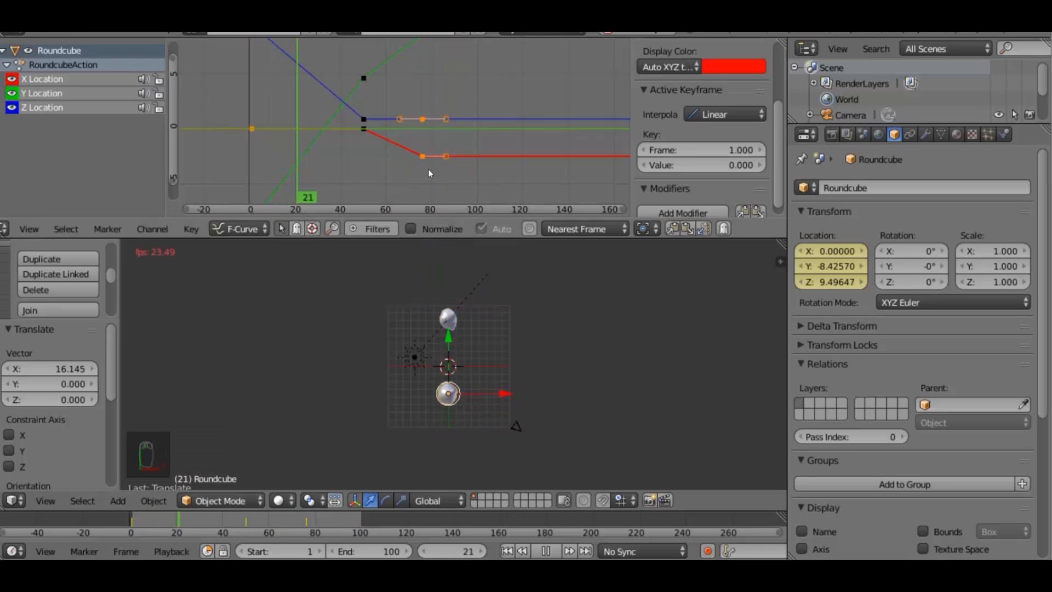
{"action": "key", "text": "Escape"}
Shift the selected location keyframes about 3 frames earlier and play back the collision in the top view
{"action": "key", "text": "g"}
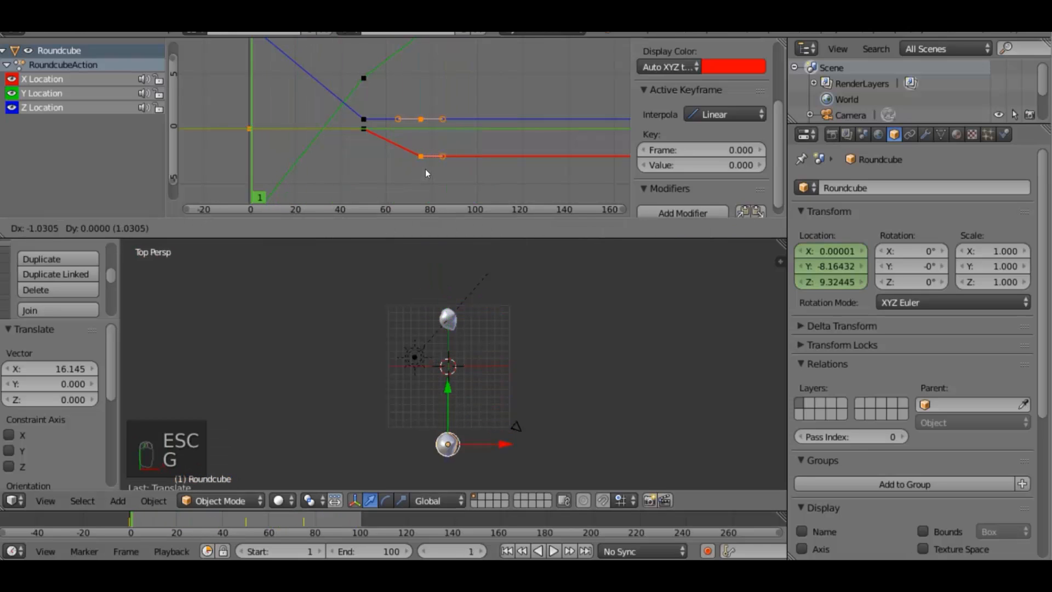
{"action": "left_click", "coordinate": [422, 169]}
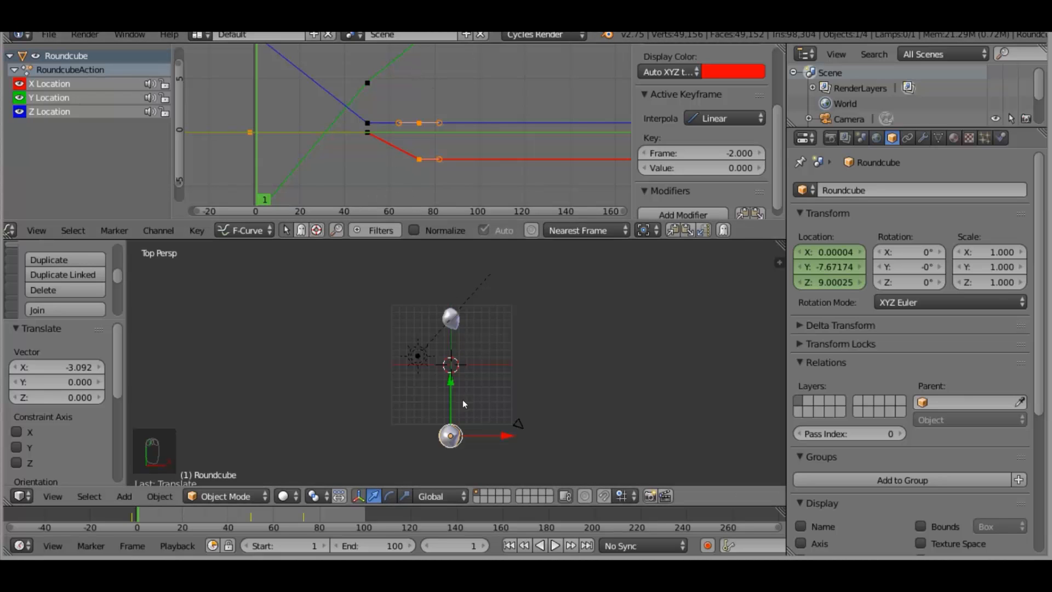
{"action": "key", "text": "alt+a"}
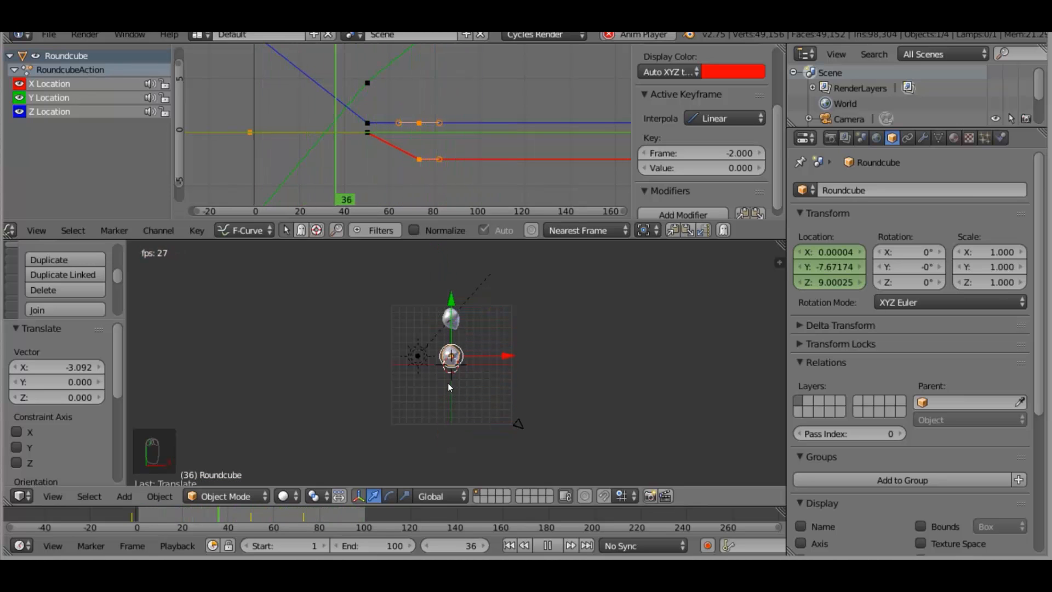
{"action": "key", "text": "Escape"}
Play back the rock collision through the camera
{"action": "key", "text": "KP_0"}
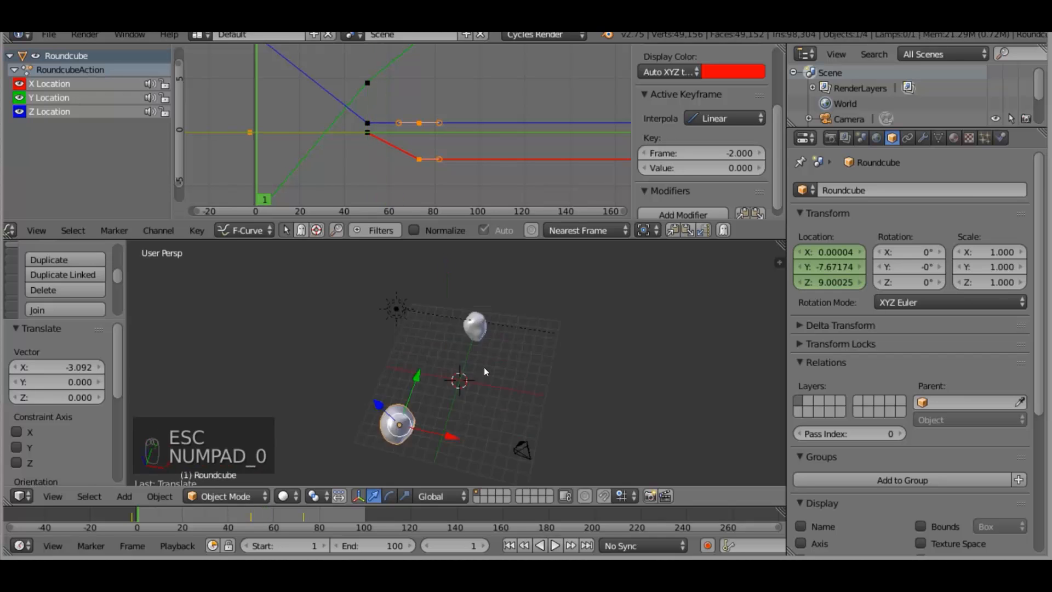
{"action": "key", "text": "alt+a"}
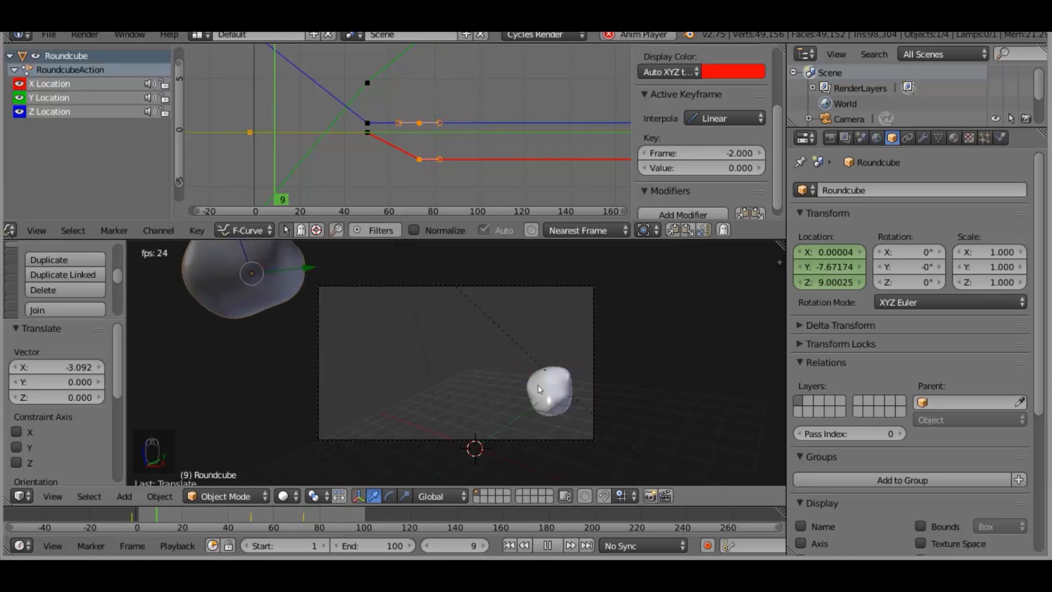
{"action": "key", "text": "Escape"}
Apply Quick Explode to the stationary rock that gets hit
{"action": "middle_click_drag", "start_coordinate": [591, 374], "coordinate": [551, 350]}
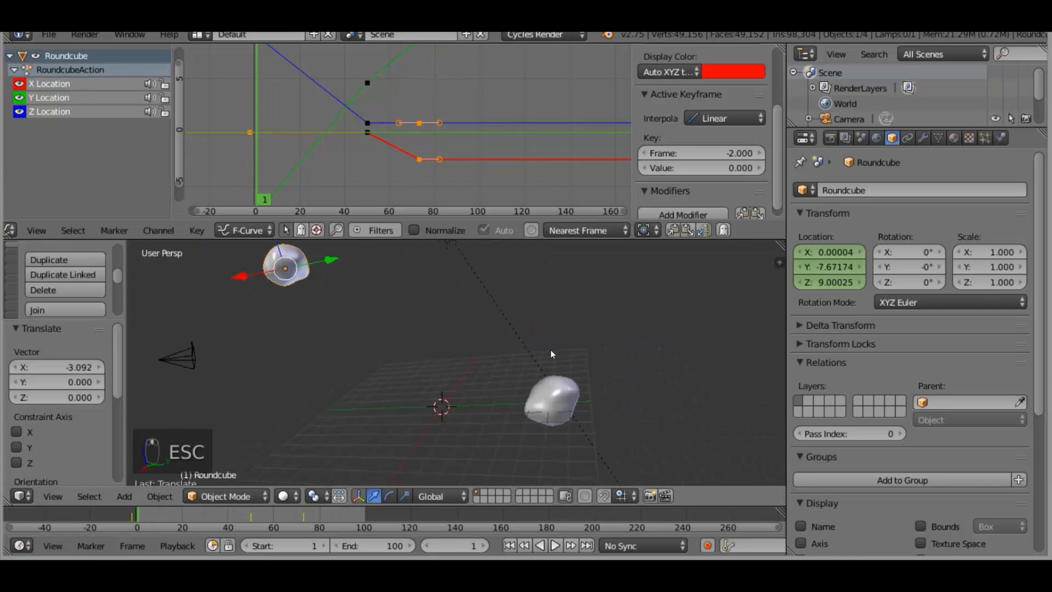
{"action": "scroll", "coordinate": [550, 349], "scroll_direction": "down", "scroll_amount": 3}
{"action": "key", "text": "KP_1"}
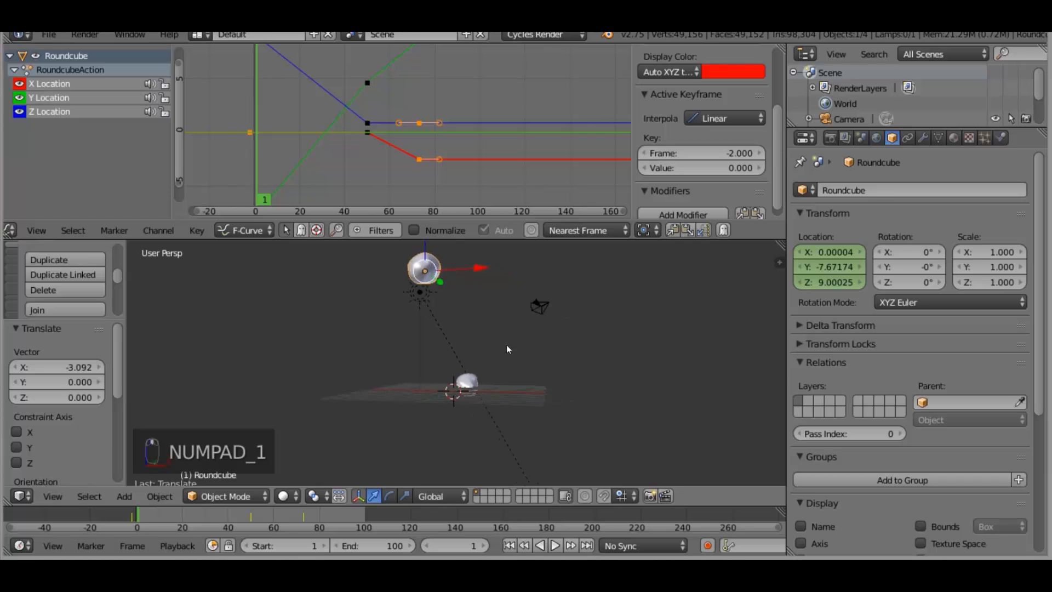
{"action": "key", "text": "KP_3"}
{"action": "scroll", "coordinate": [358, 361], "scroll_direction": "up", "scroll_amount": 3}
{"action": "scroll", "coordinate": [359, 365], "scroll_direction": "down", "scroll_amount": 3}
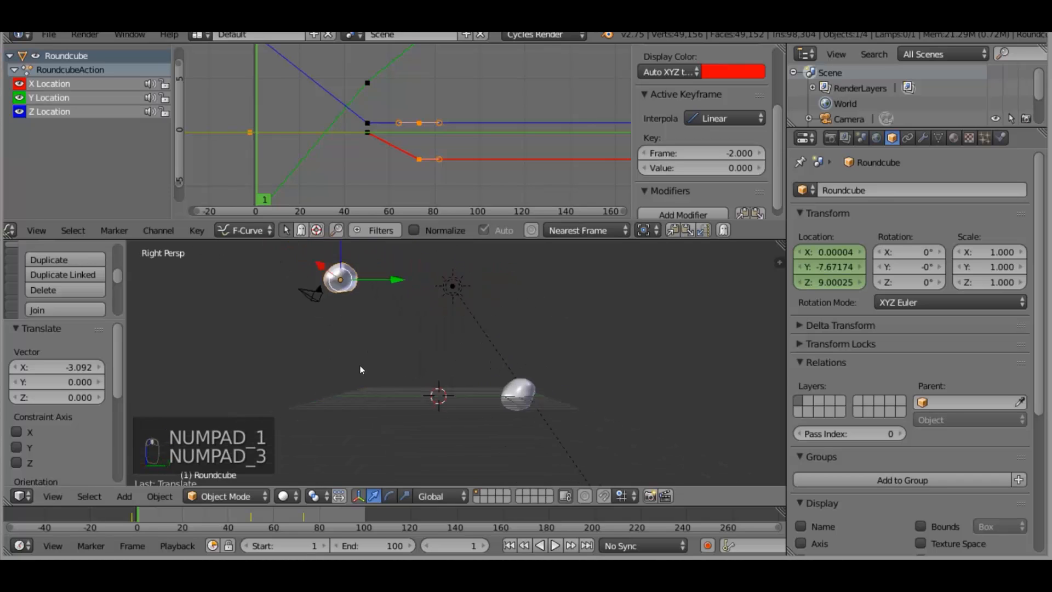
{"action": "middle_click_drag", "start_coordinate": [456, 386], "coordinate": [453, 405], "text": "shift"}
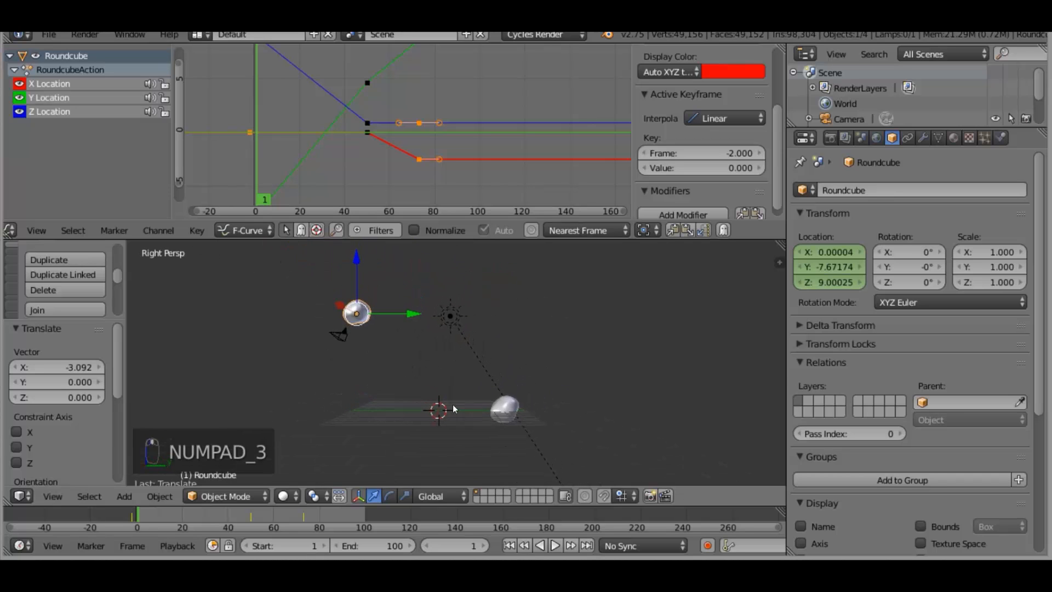
{"action": "right_click", "coordinate": [507, 406]}
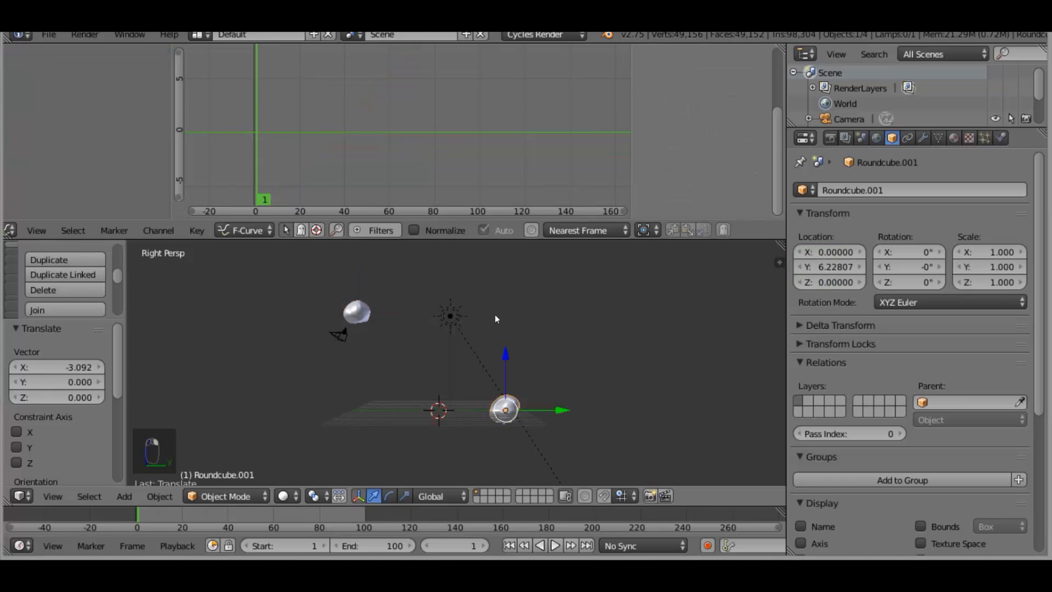
{"action": "key", "text": "space"}
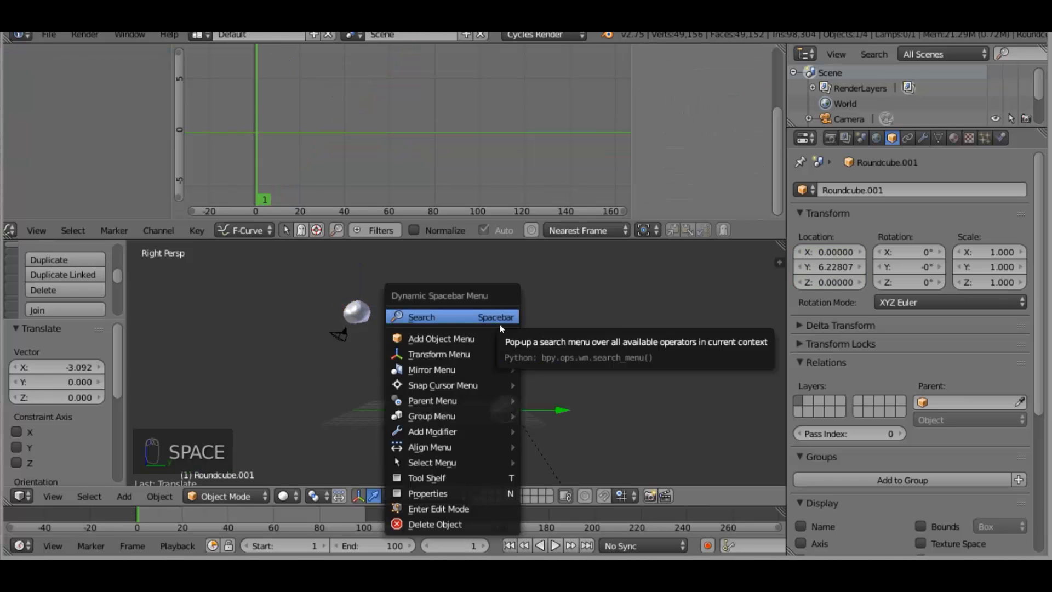
{"action": "left_click", "coordinate": [444, 312]}
{"action": "type", "text": "quick"}
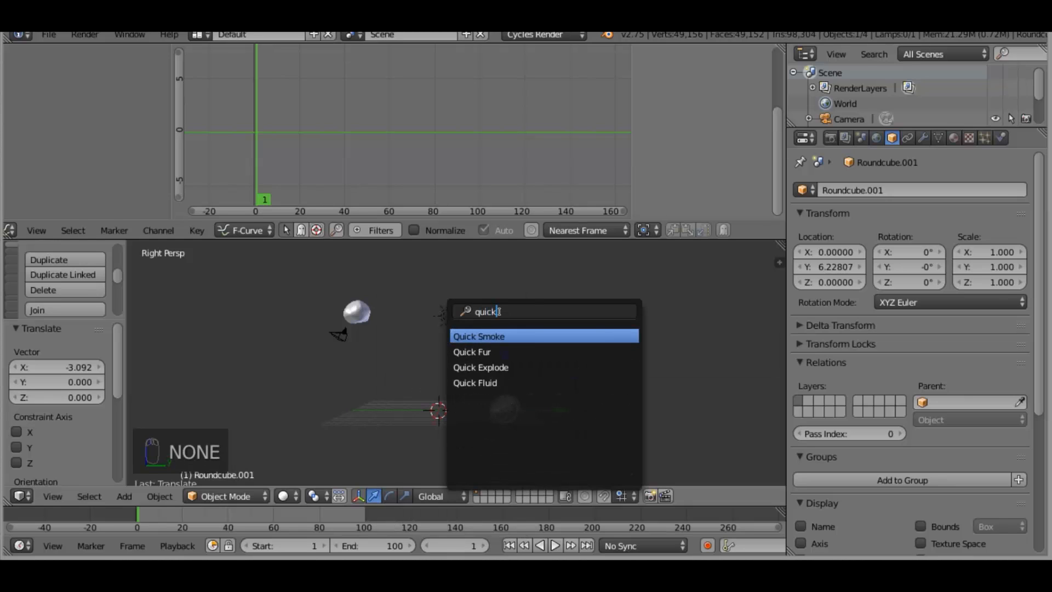
{"action": "left_click", "coordinate": [492, 373]}
Play back the stationary rock's explosion from frame 1 in a perspective view
{"action": "scroll", "coordinate": [505, 429], "scroll_direction": "up", "scroll_amount": 3}
{"action": "mouse_move", "coordinate": [505, 430]}
{"action": "middle_mouse_down"}
{"action": "mouse_move", "coordinate": [524, 426]}
{"action": "mouse_move", "coordinate": [509, 400]}
{"action": "mouse_move", "coordinate": [522, 430]}
{"action": "middle_mouse_up"}
{"action": "scroll", "coordinate": [538, 415], "scroll_direction": "down", "scroll_amount": 3}
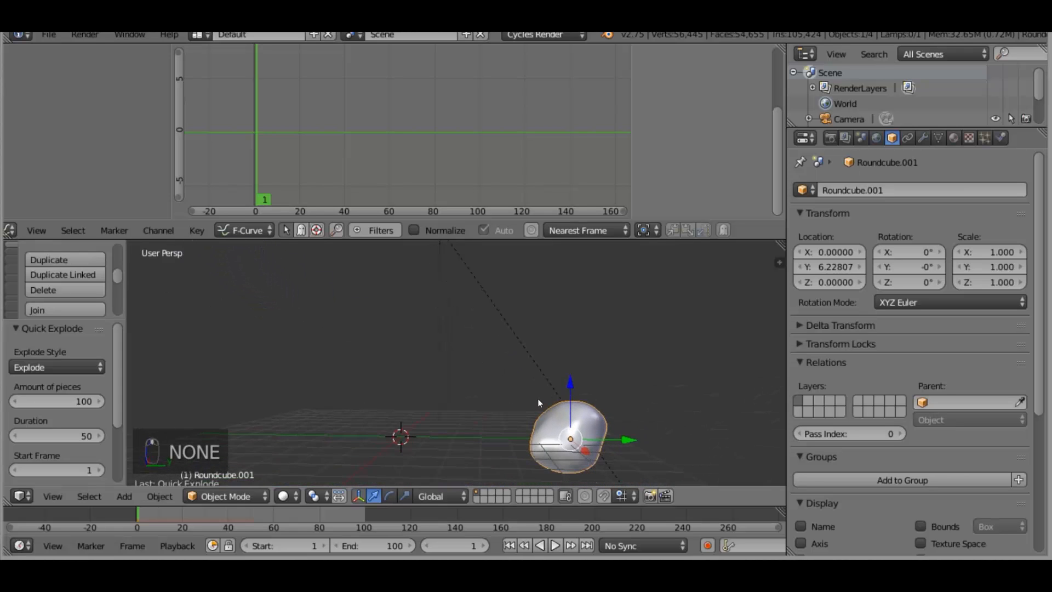
{"action": "key", "text": "alt+a"}
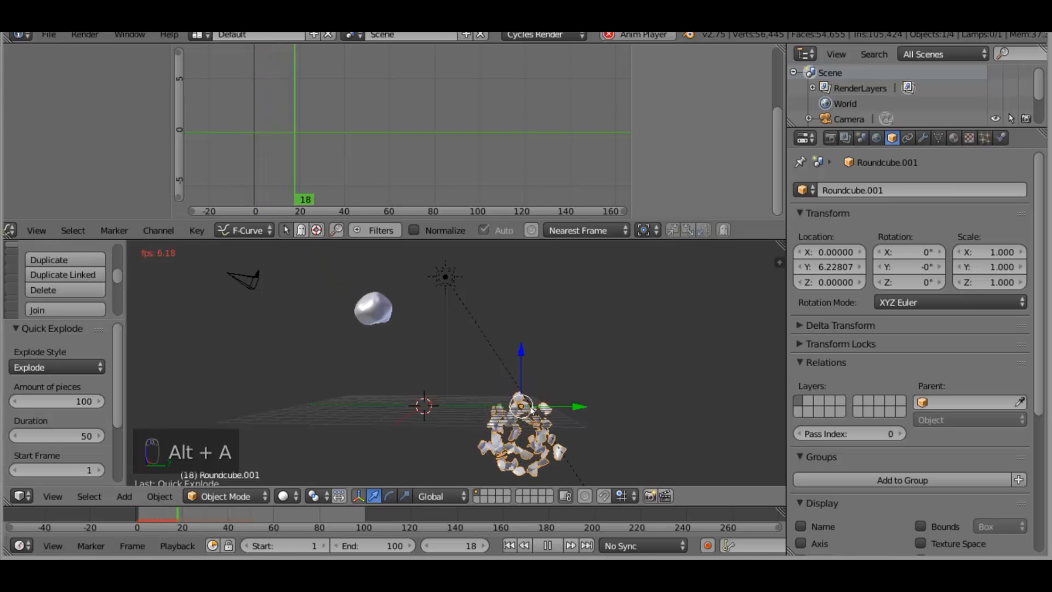
{"action": "key", "text": "Escape"}
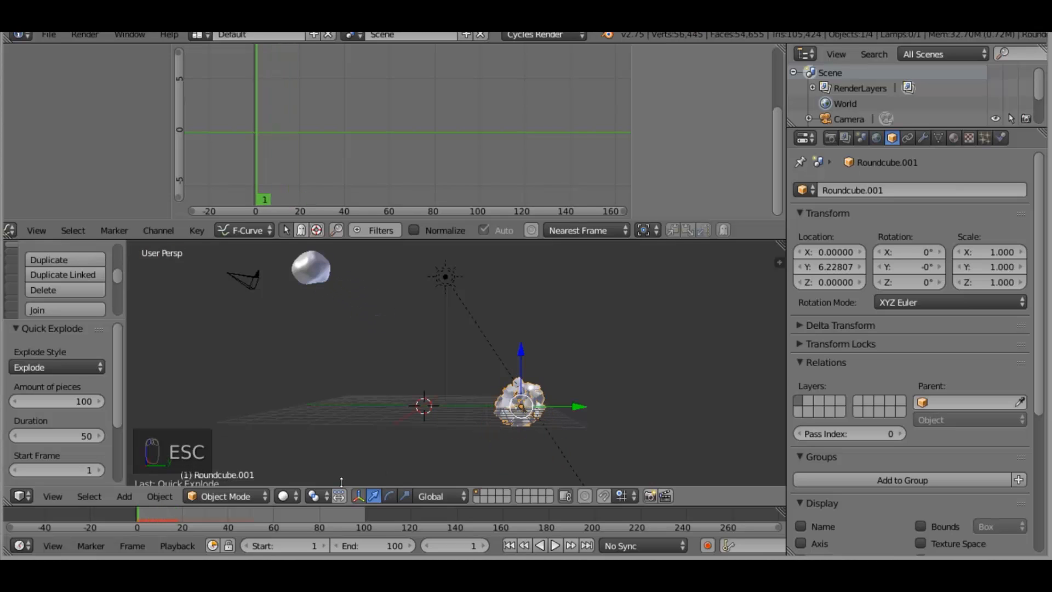
Set the exploding rock's particle emission to start at frame 50 and end at frame 55, and play back the animation
{"action": "left_click", "coordinate": [985, 138]}
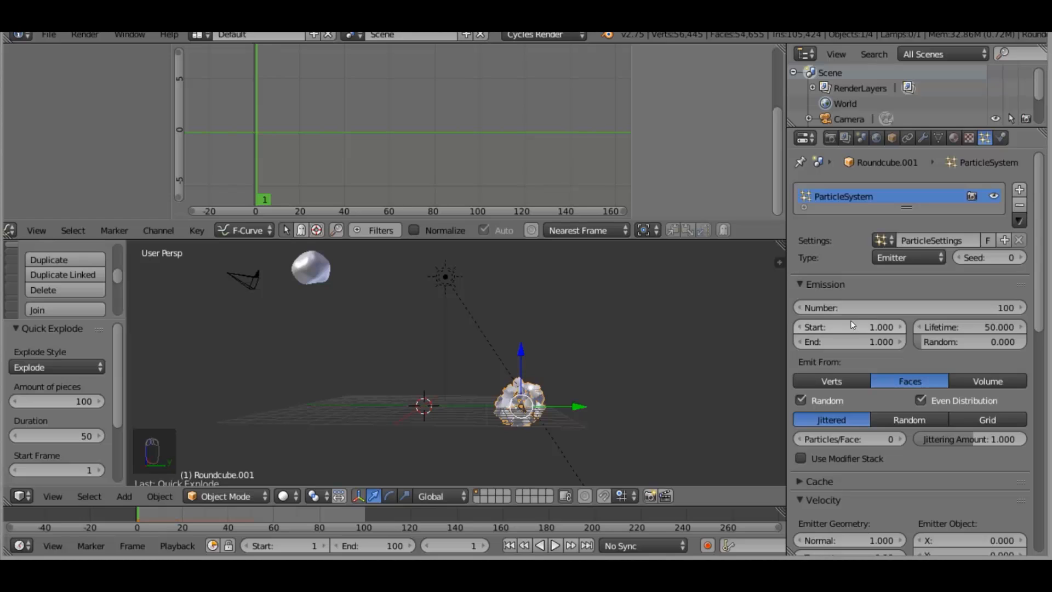
{"action": "left_click", "coordinate": [850, 338]}
{"action": "left_click", "coordinate": [850, 326]}
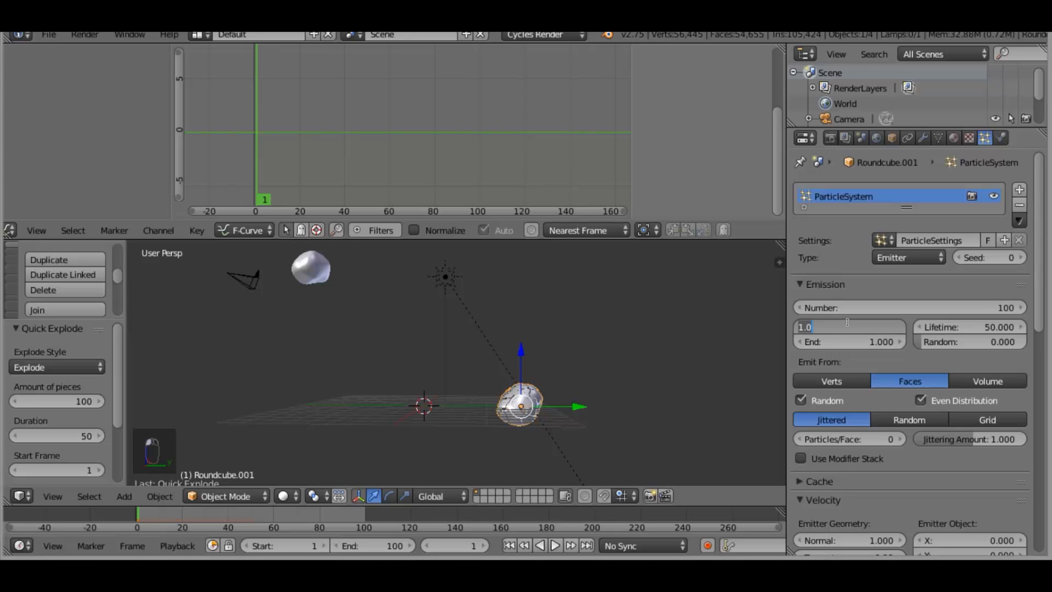
{"action": "type", "text": "5"}
{"action": "key", "text": "Return"}
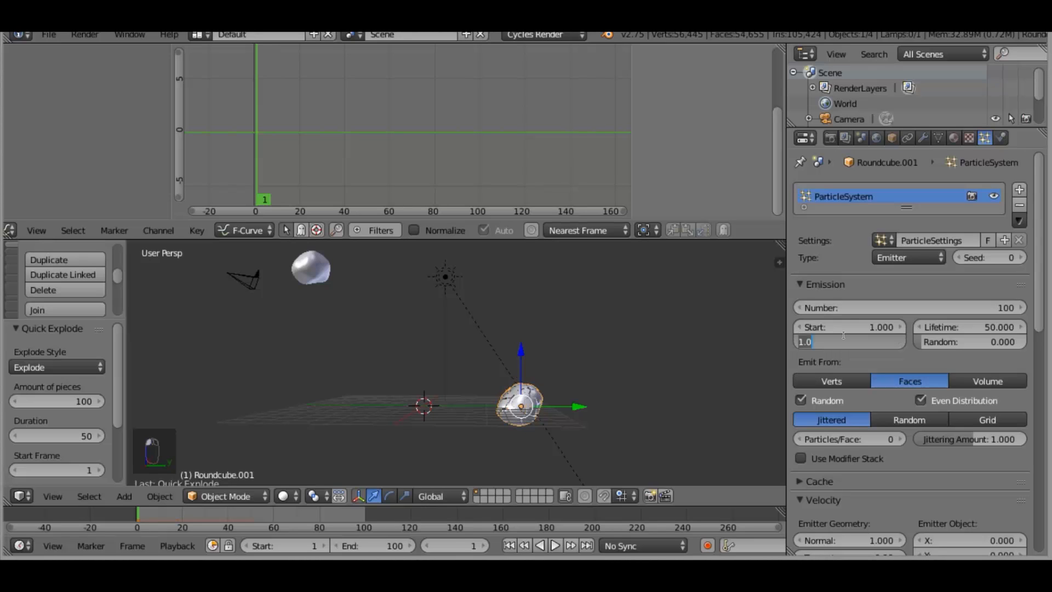
{"action": "type", "text": "55"}
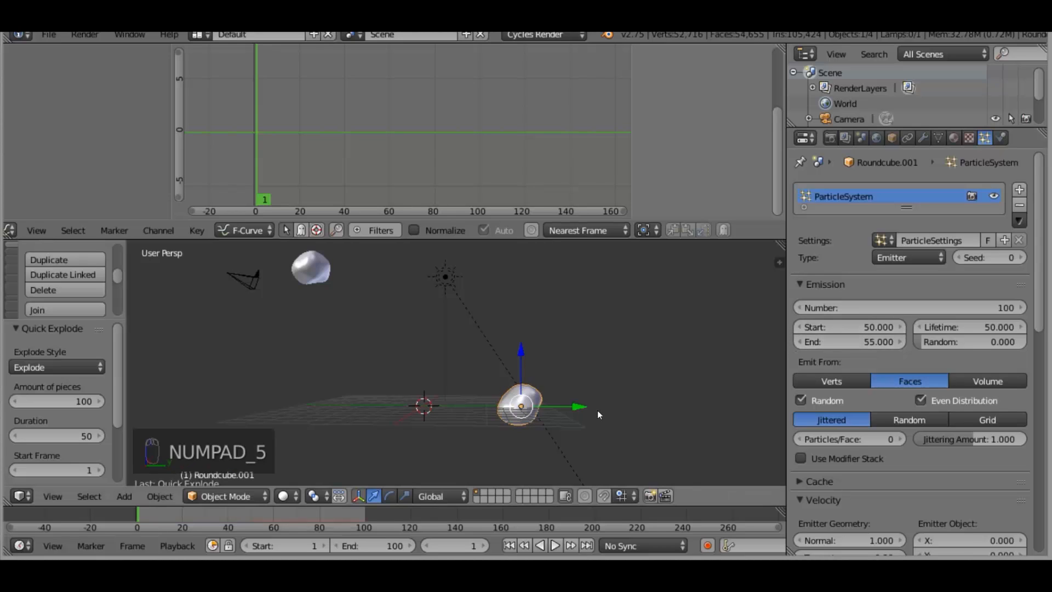
{"action": "key", "text": "alt+a"}
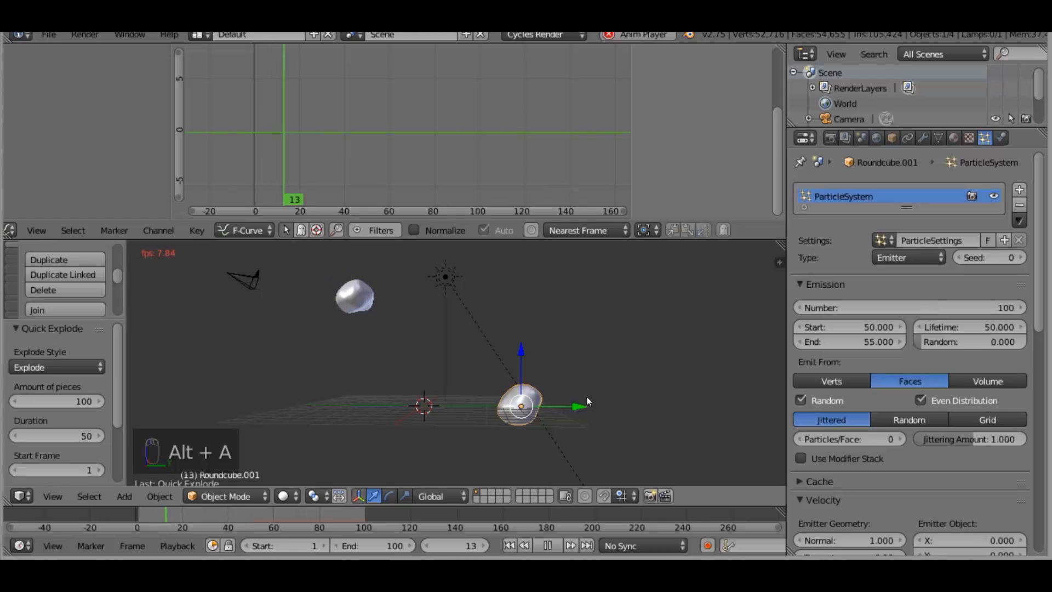
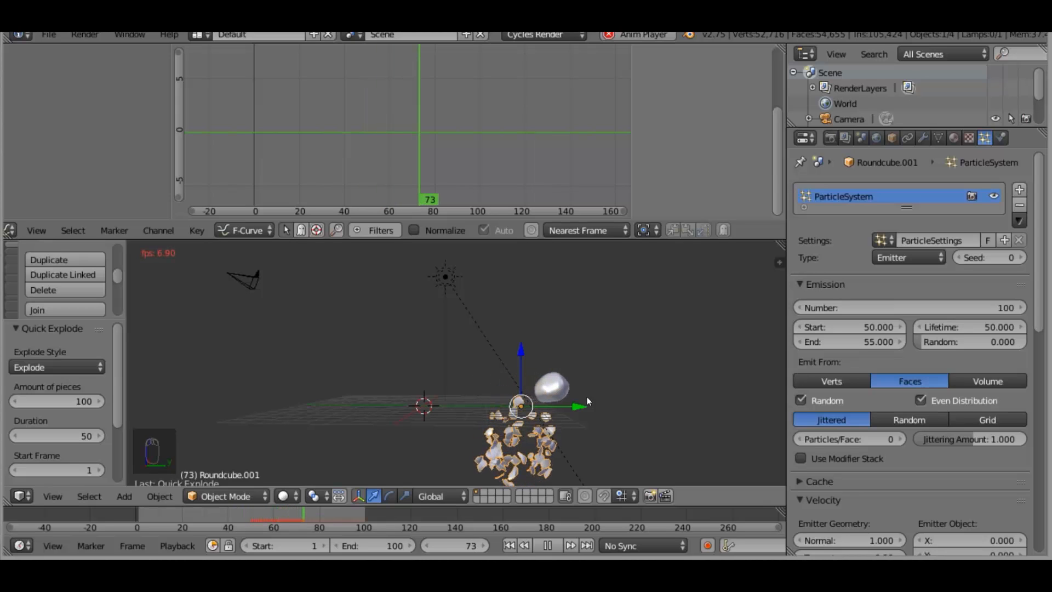
{"action": "key", "text": "Escape"}
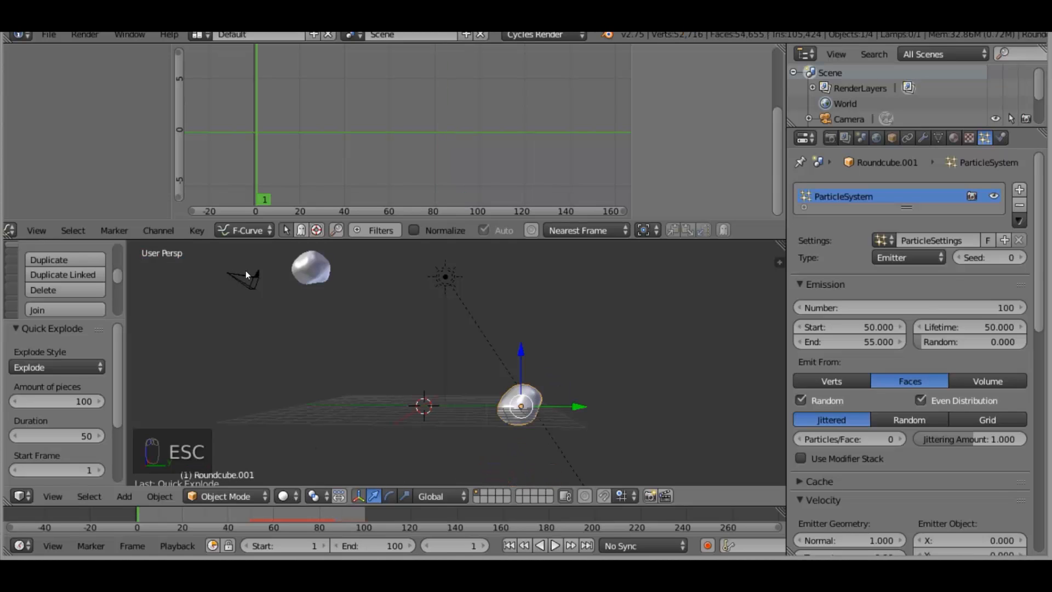
Go to frames 49 and 52 and examine the impact and the exploding rock's fragments up close
{"action": "middle_click_drag", "start_coordinate": [312, 268], "coordinate": [353, 322], "text": "shift"}
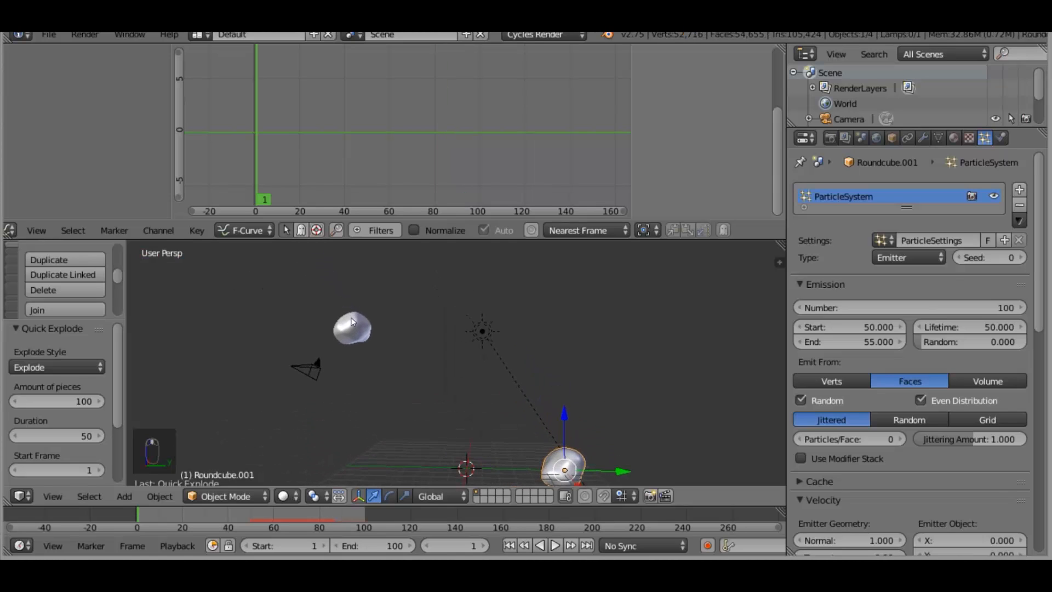
{"action": "middle_click_drag", "start_coordinate": [415, 389], "coordinate": [319, 335], "text": "shift"}
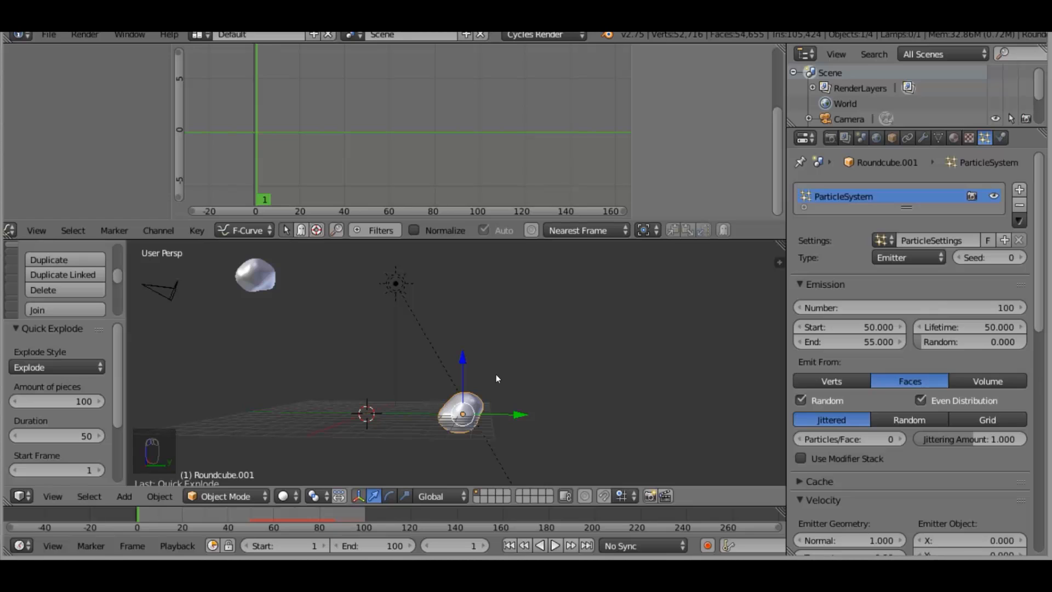
{"action": "scroll", "coordinate": [534, 389], "scroll_direction": "up", "scroll_amount": 6}
{"action": "middle_click_drag", "start_coordinate": [543, 383], "coordinate": [533, 282], "text": "shift"}
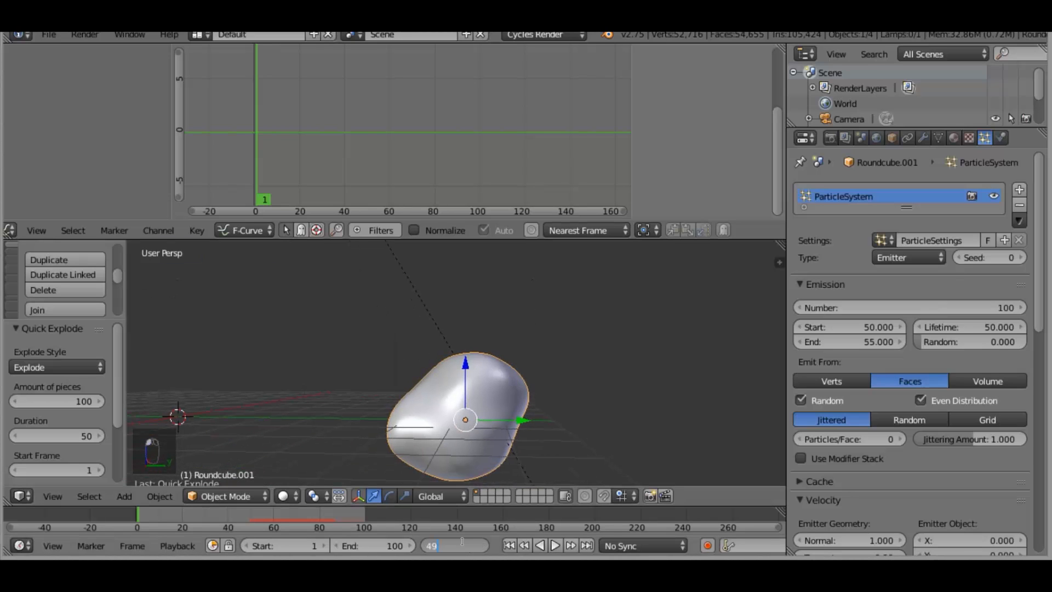
{"action": "key", "text": "Return"}
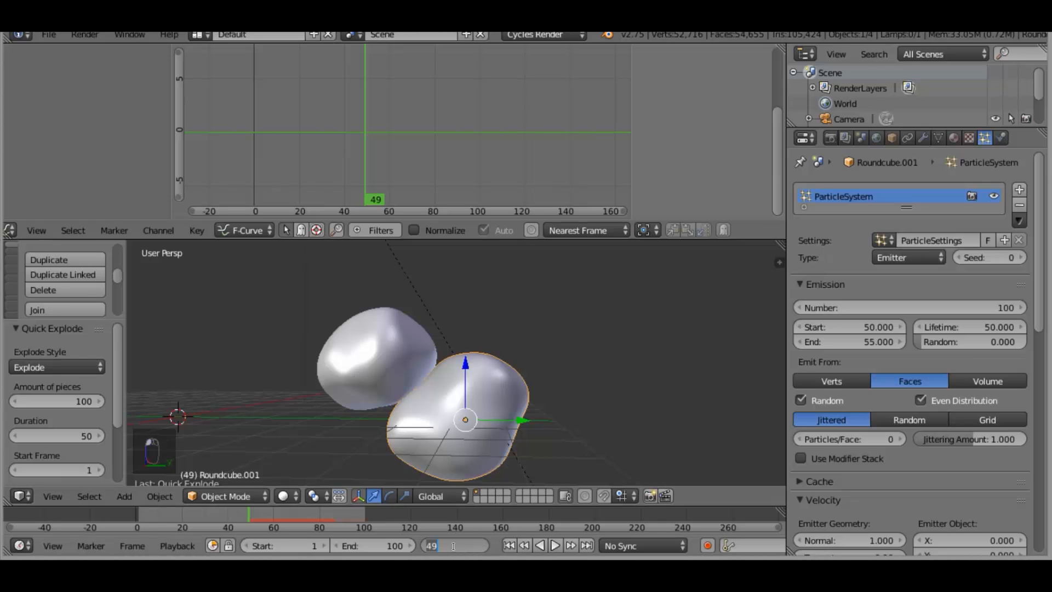
{"action": "key", "text": "Return"}
{"action": "scroll", "coordinate": [501, 430], "scroll_direction": "up", "scroll_amount": 8}
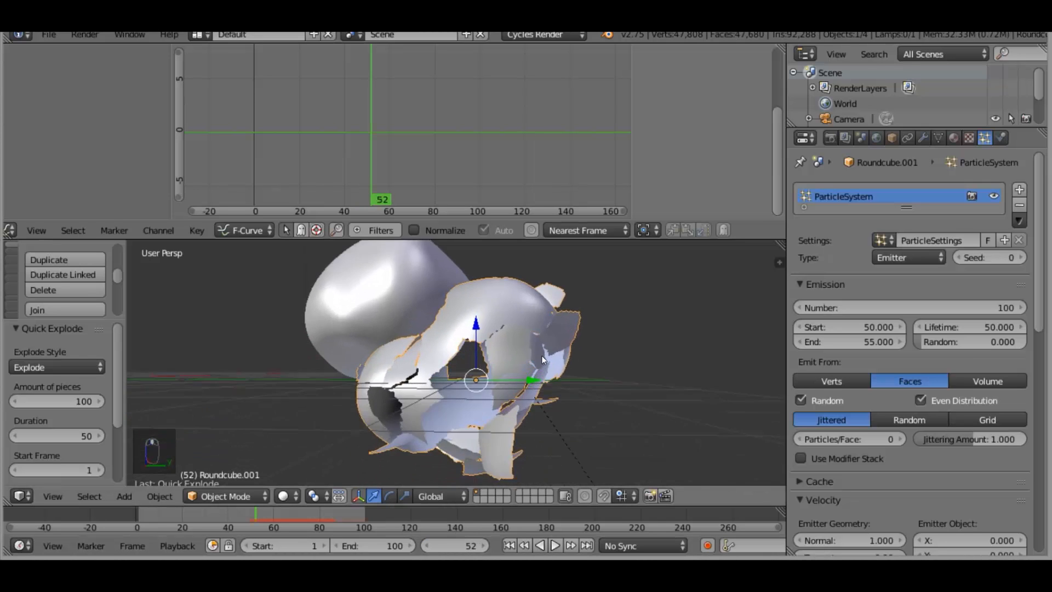
{"action": "mouse_move", "coordinate": [545, 365]}
{"action": "middle_mouse_down"}
{"action": "mouse_move", "coordinate": [519, 342]}
{"action": "mouse_move", "coordinate": [552, 301]}
{"action": "mouse_move", "coordinate": [577, 353]}
{"action": "mouse_move", "coordinate": [528, 362]}
{"action": "mouse_move", "coordinate": [481, 354]}
{"action": "mouse_move", "coordinate": [485, 333]}
{"action": "mouse_move", "coordinate": [525, 366]}
{"action": "middle_mouse_up"}
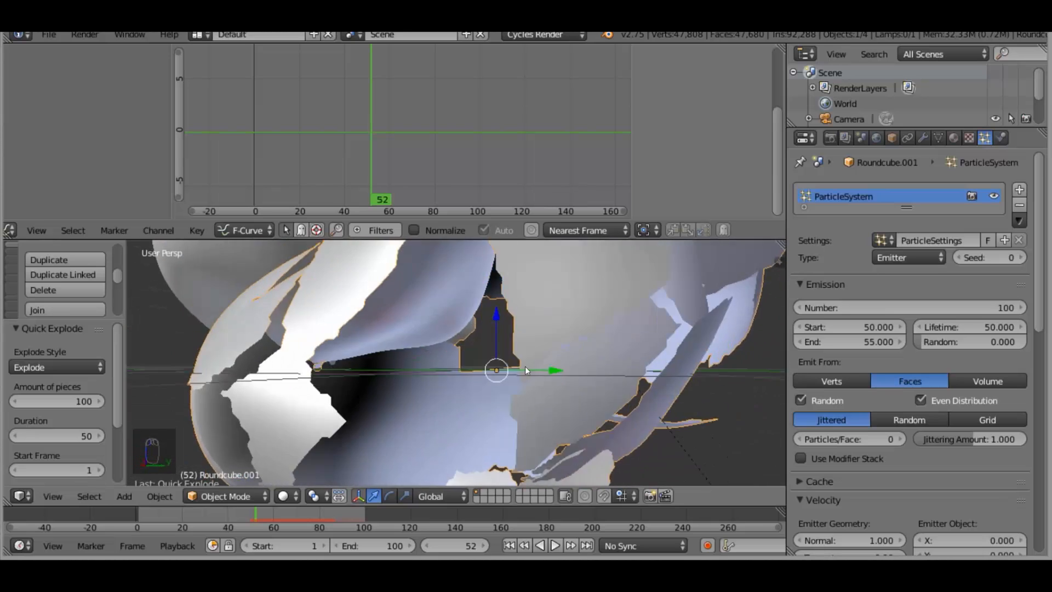
{"action": "scroll", "coordinate": [536, 377], "scroll_direction": "down", "scroll_amount": 7}
{"action": "scroll", "coordinate": [536, 377], "scroll_direction": "down", "scroll_amount": 5}
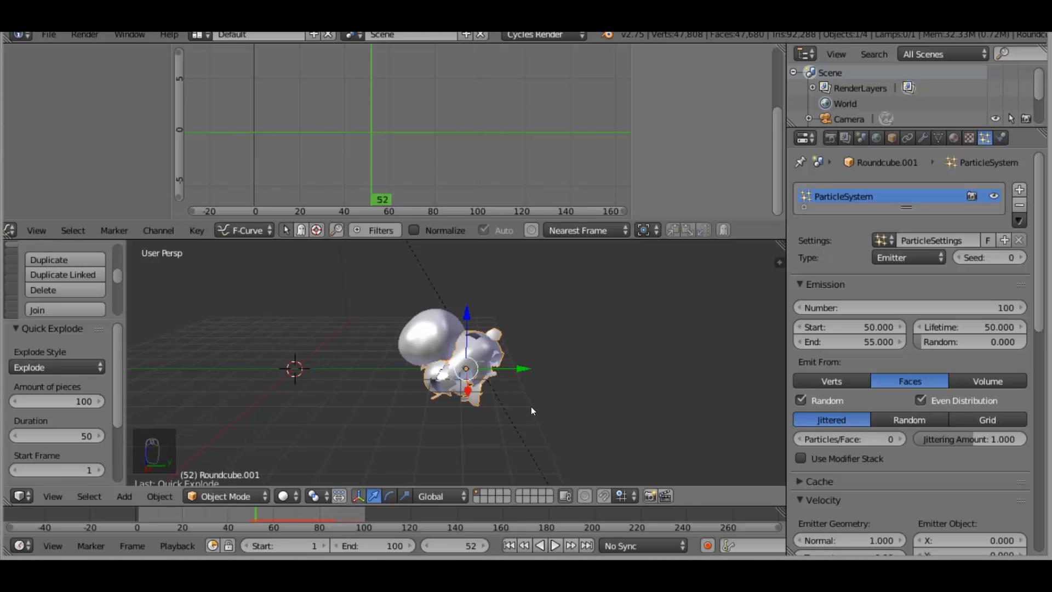
{"action": "scroll", "coordinate": [535, 400], "scroll_direction": "down", "scroll_amount": 3}
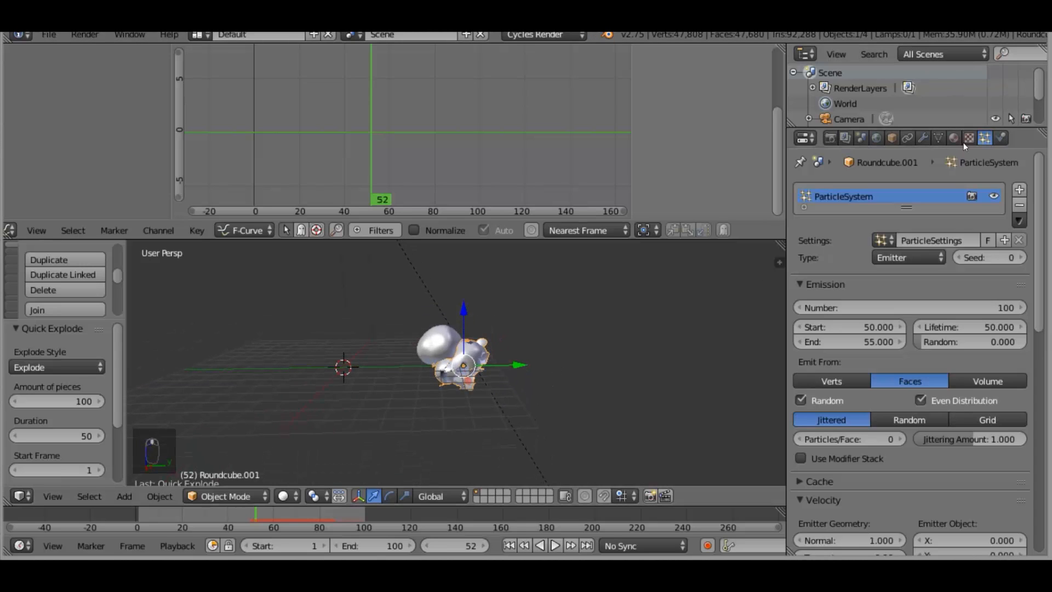
Return to frame 1 and add a Solidify modifier with a thickness of 1 to the exploding rock
{"action": "left_click", "coordinate": [923, 137]}
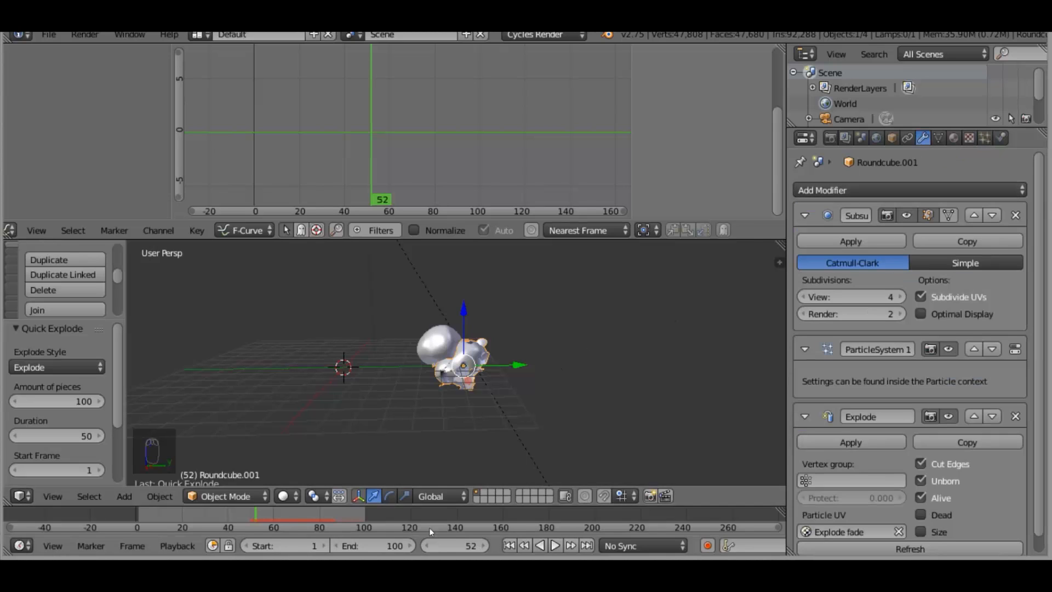
{"action": "key", "text": "Return"}
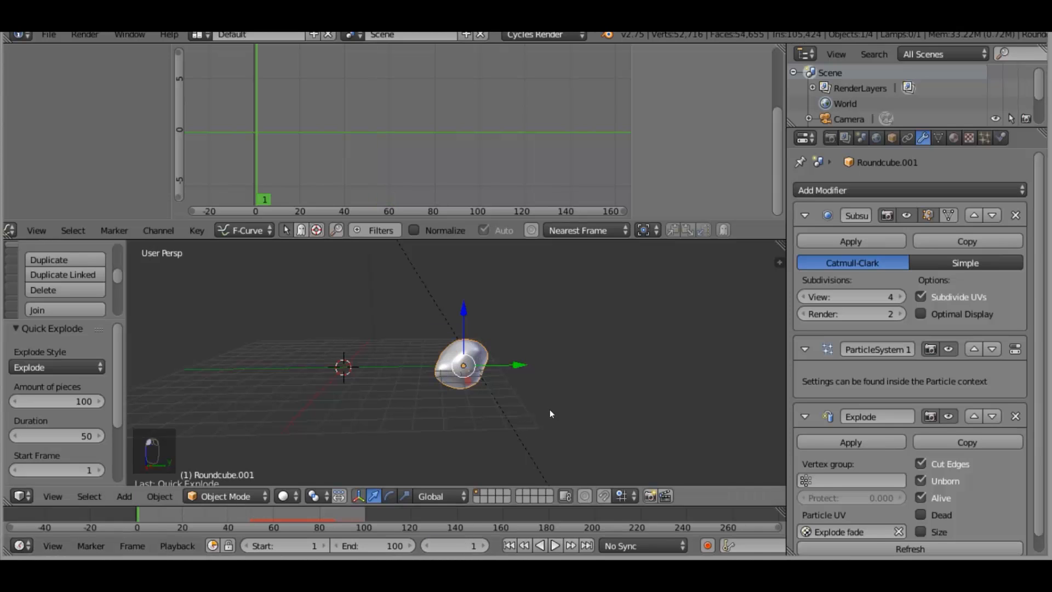
{"action": "left_click", "coordinate": [889, 189]}
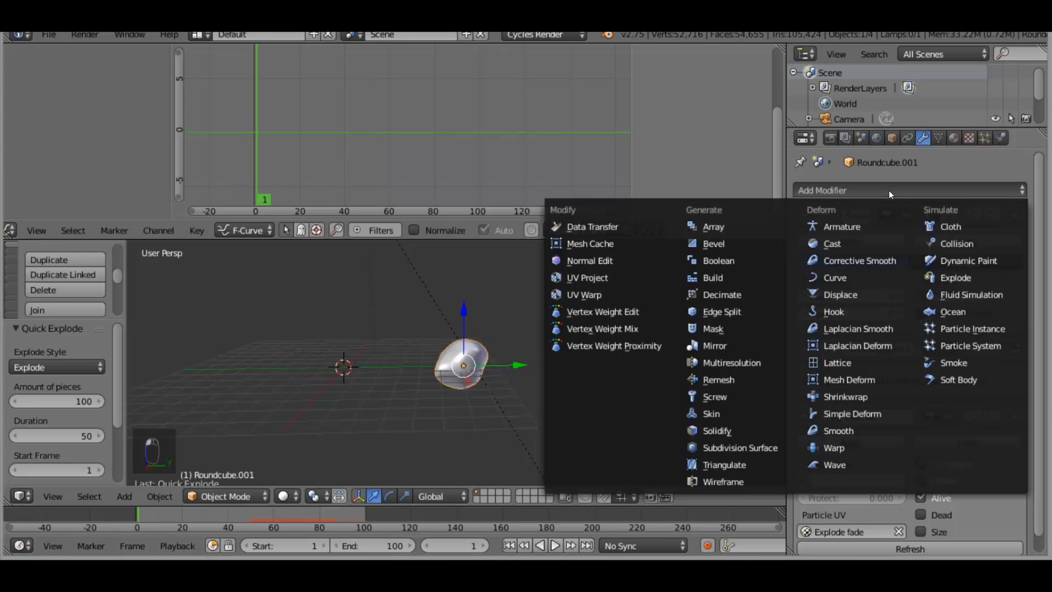
{"action": "left_click", "coordinate": [741, 429]}
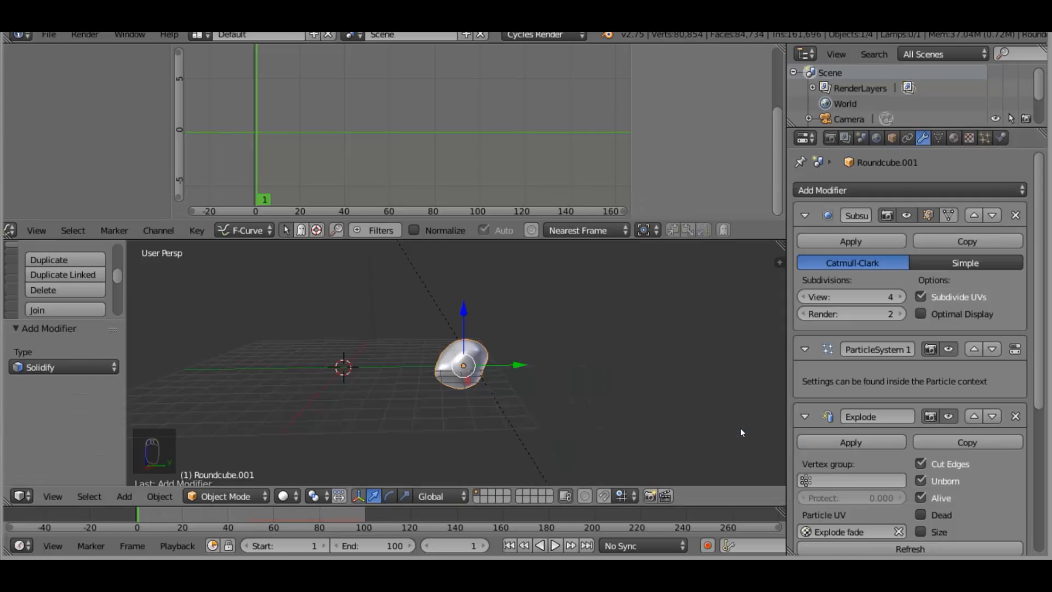
{"action": "scroll", "coordinate": [923, 366], "scroll_direction": "down", "scroll_amount": 8}
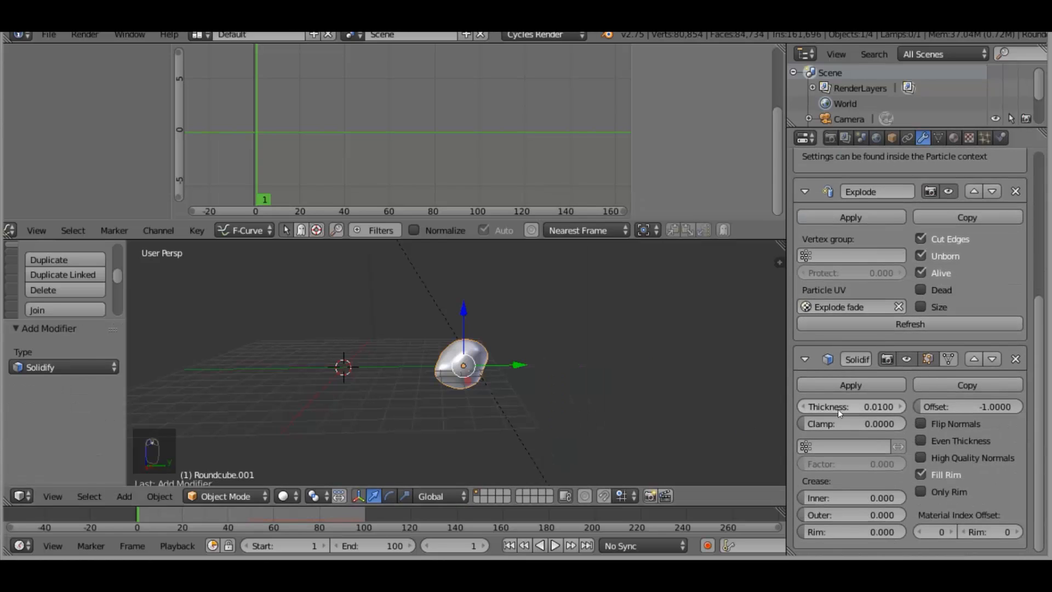
{"action": "scroll", "coordinate": [488, 383], "scroll_direction": "up", "scroll_amount": 3}
{"action": "scroll", "coordinate": [488, 383], "scroll_direction": "up", "scroll_amount": 2}
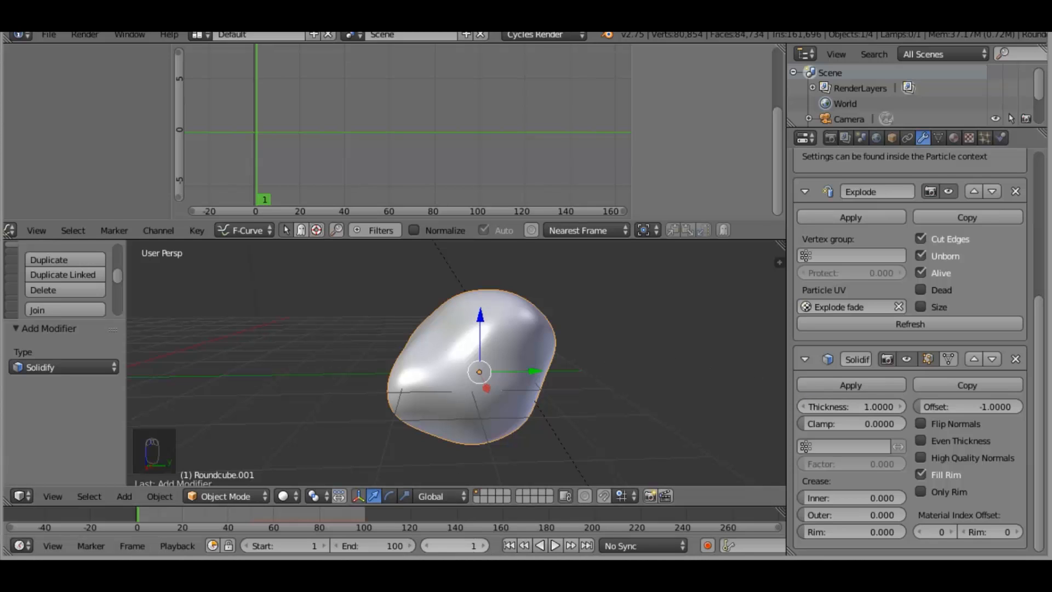
Examine the solidified fragments at frame 52 and play back the explosion from frame 49
{"action": "key", "text": "Return"}
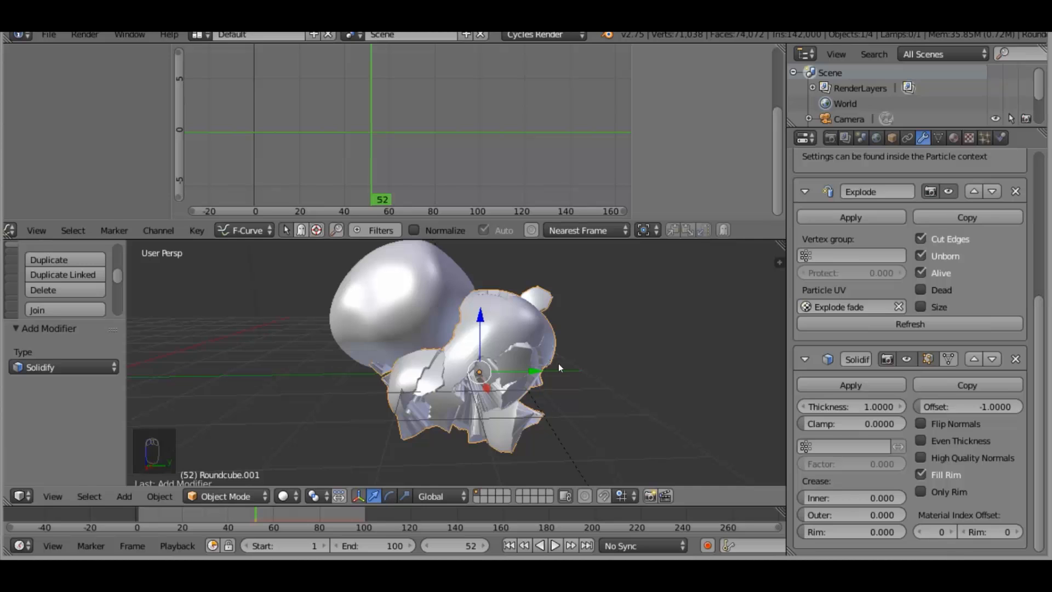
{"action": "middle_click_drag", "start_coordinate": [558, 363], "coordinate": [544, 386]}
{"action": "left_click", "coordinate": [460, 545]}
{"action": "type", "text": "49"}
{"action": "key", "text": "Return"}
{"action": "key", "text": "alt+a"}
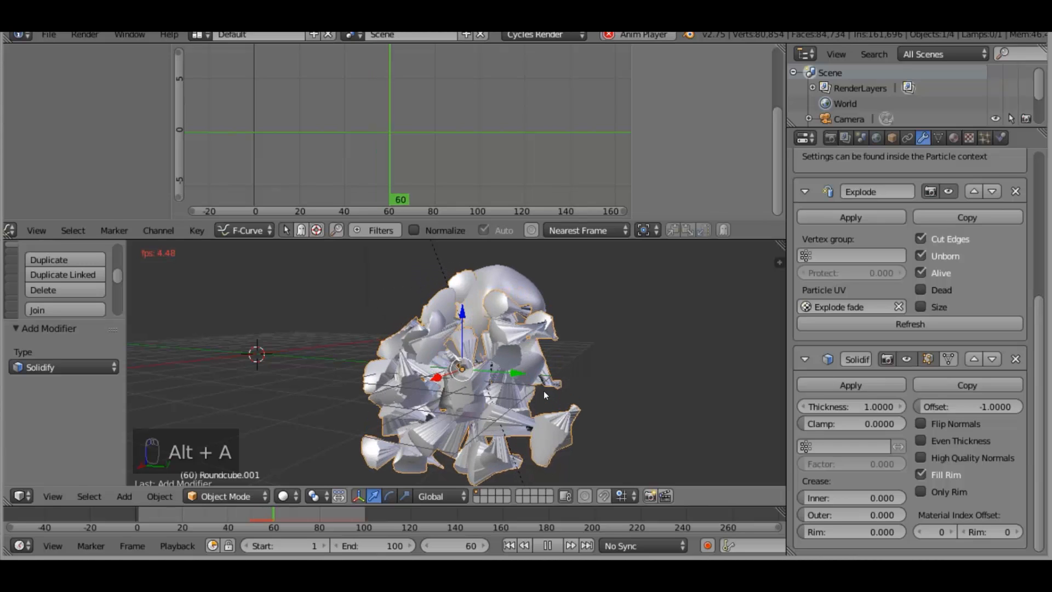
{"action": "key", "text": "Escape"}
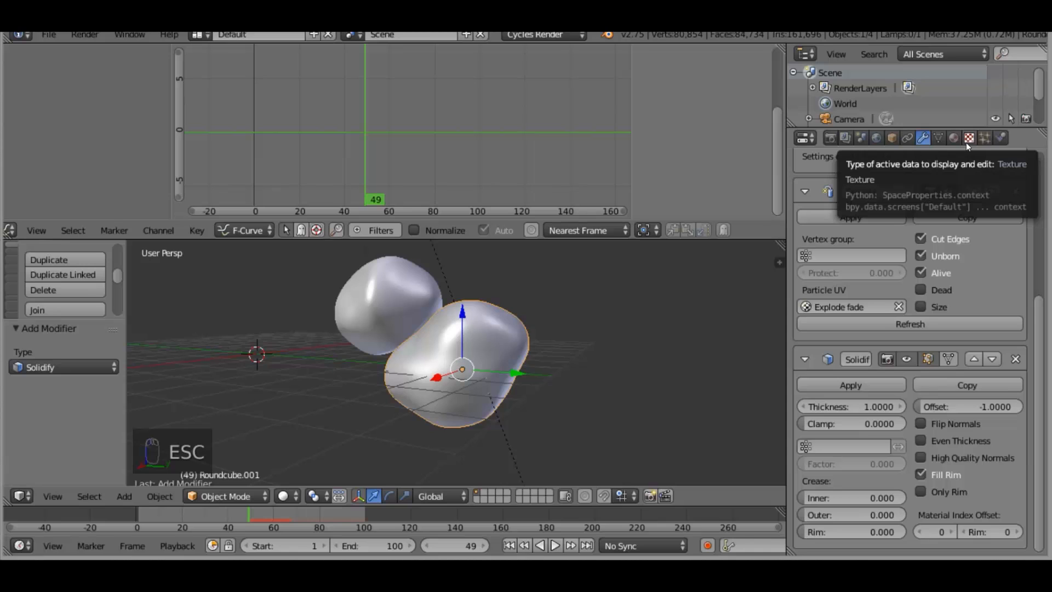
Set the exploding rock's particle number to 50 and play back the explosion
{"action": "left_click", "coordinate": [985, 138]}
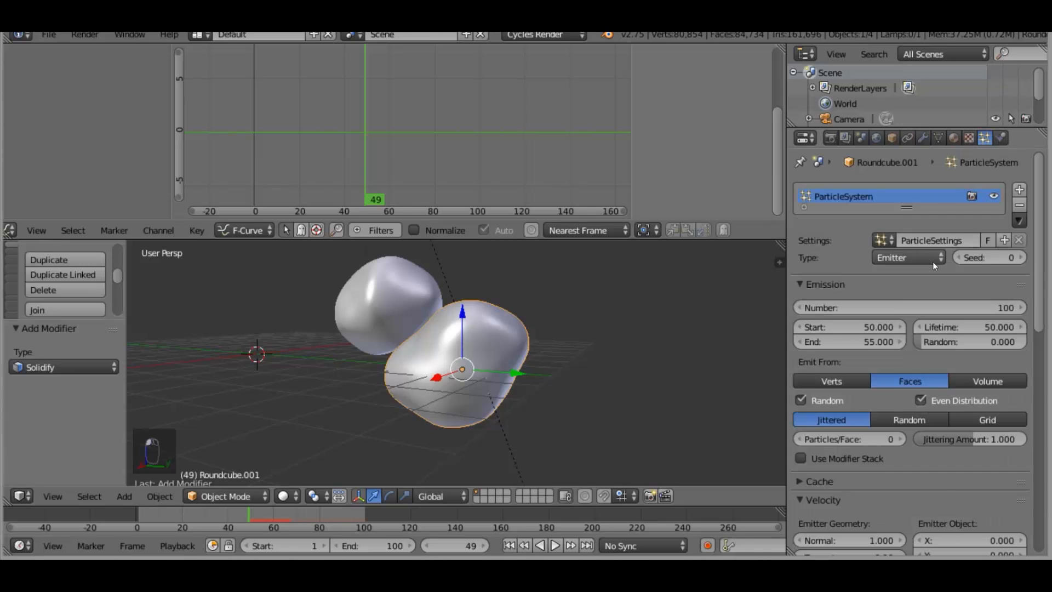
{"action": "scroll", "coordinate": [932, 260], "scroll_direction": "down", "scroll_amount": 3}
{"action": "scroll", "coordinate": [915, 219], "scroll_direction": "up", "scroll_amount": 3}
{"action": "left_click", "coordinate": [851, 305]}
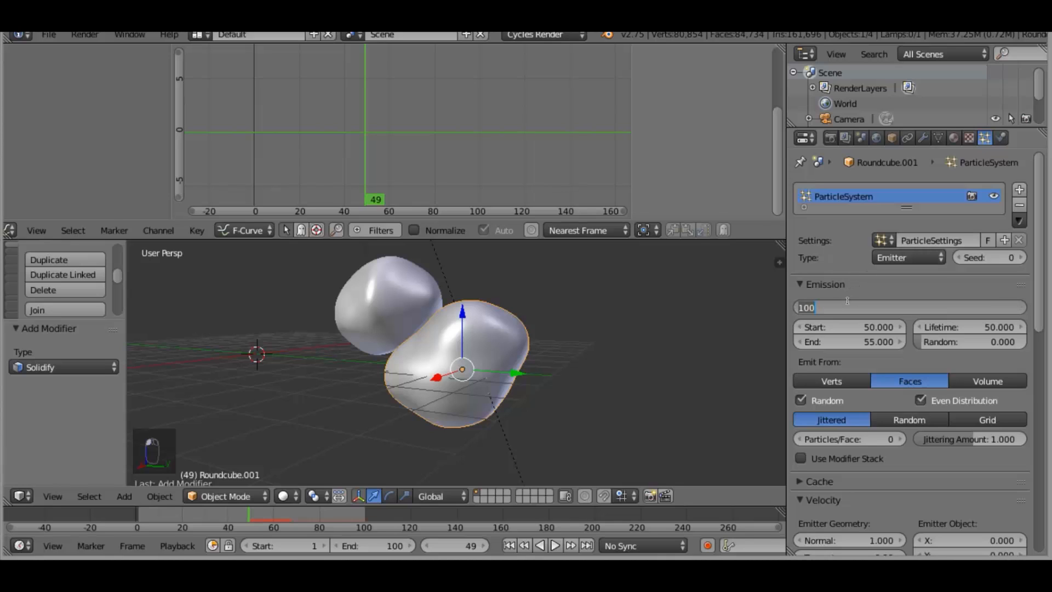
{"action": "type", "text": "50"}
{"action": "key", "text": "Return"}
{"action": "scroll", "coordinate": [851, 303], "scroll_direction": "down", "scroll_amount": 2}
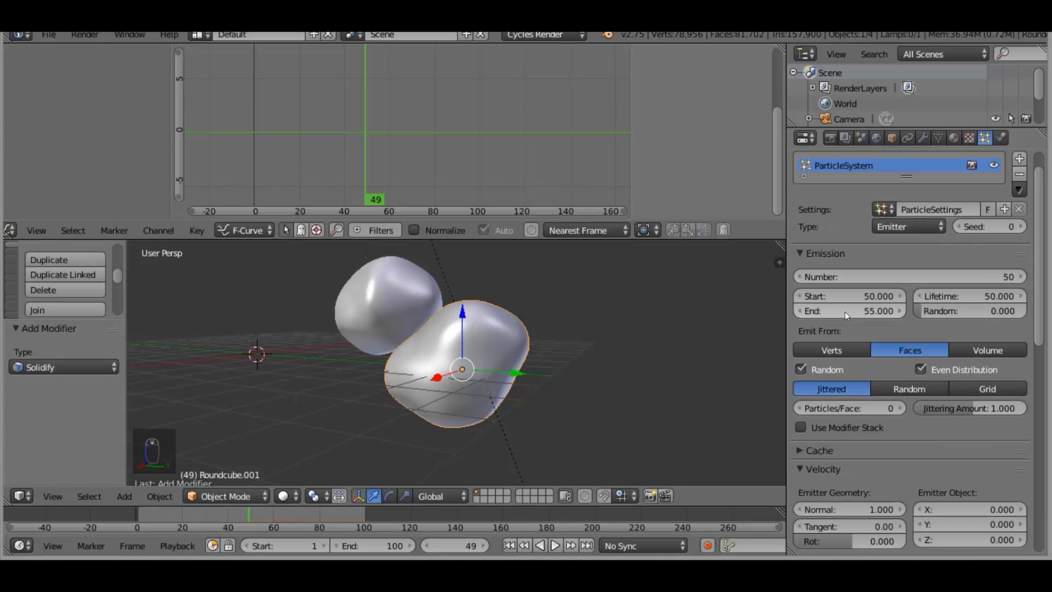
{"action": "key", "text": "alt+a"}
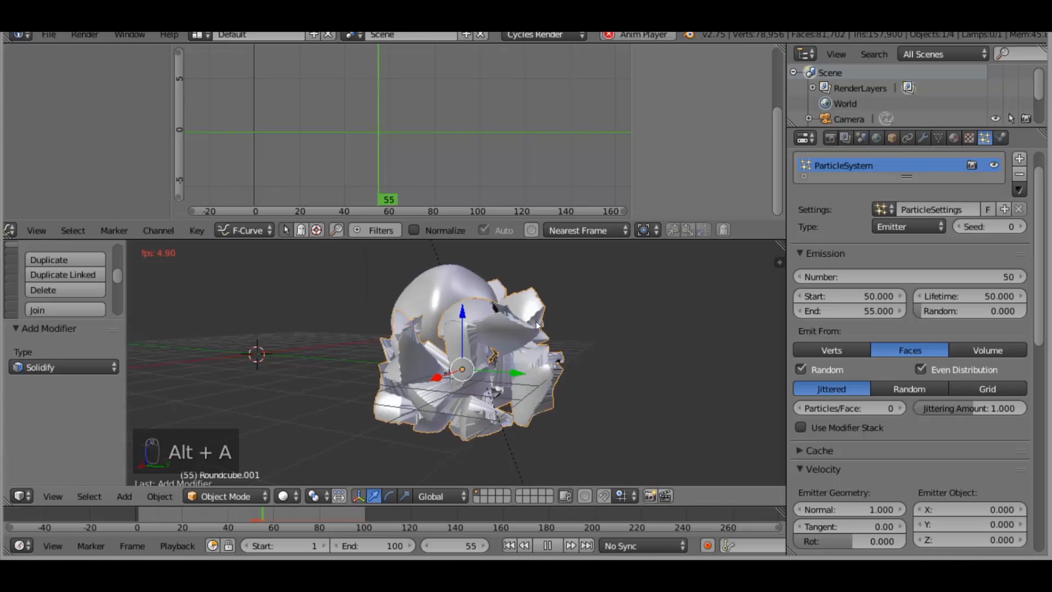
{"action": "key", "text": "Escape"}
Set the particle emission to end at frame 52 and play back the explosion
{"action": "left_click", "coordinate": [835, 318]}
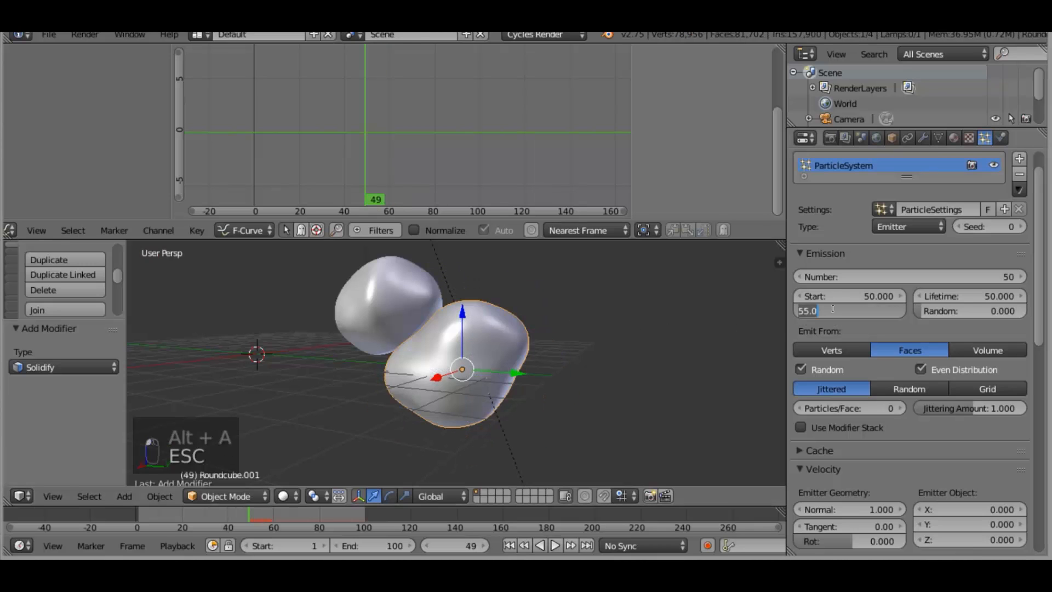
{"action": "type", "text": "2"}
{"action": "key", "text": "Return"}
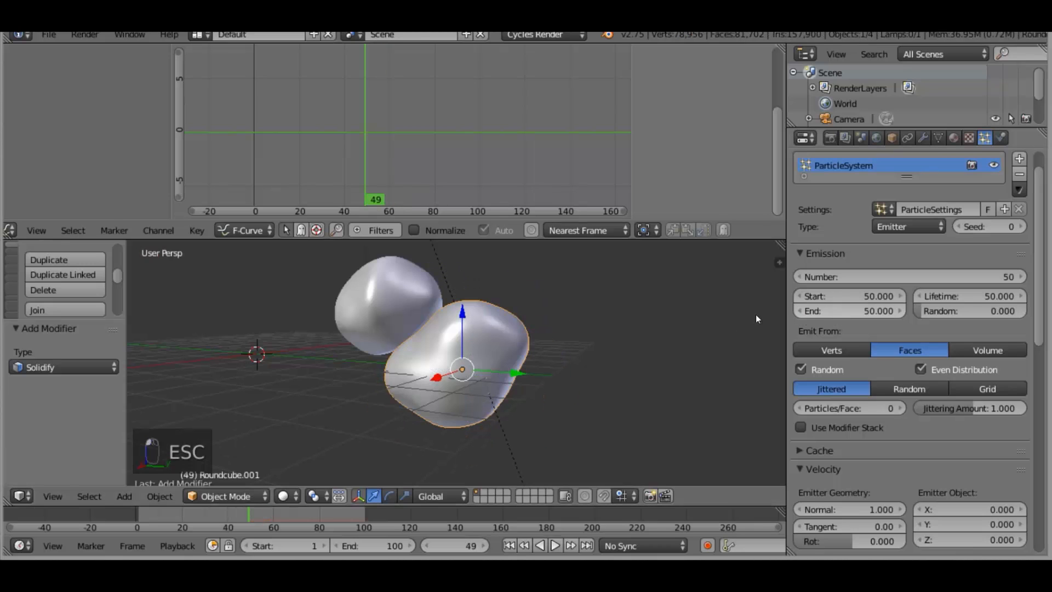
{"action": "left_click", "coordinate": [835, 309]}
{"action": "type", "text": "52"}
{"action": "key", "text": "Return"}
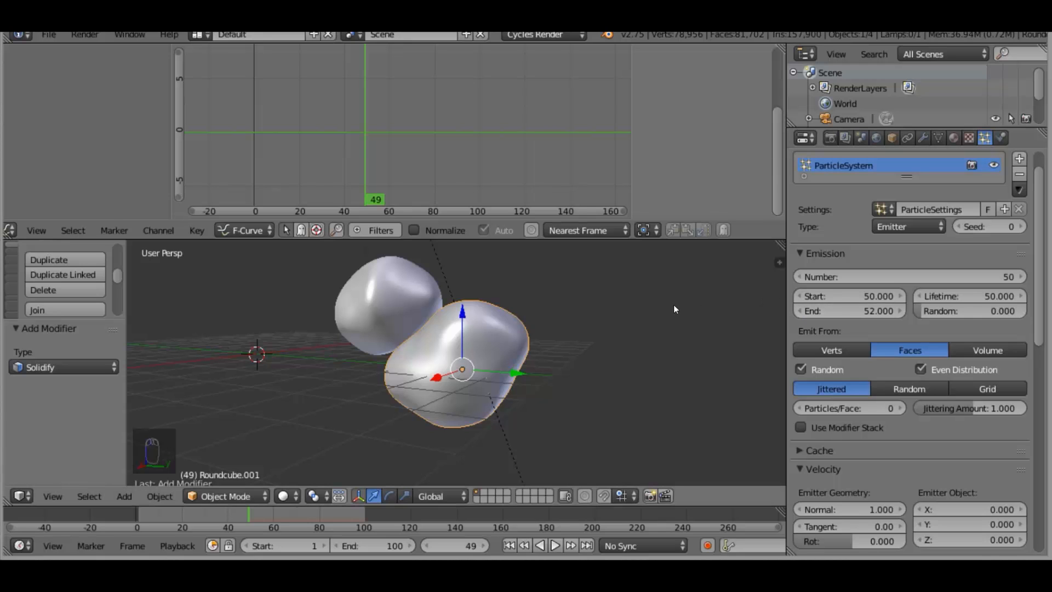
{"action": "key", "text": "alt+a"}
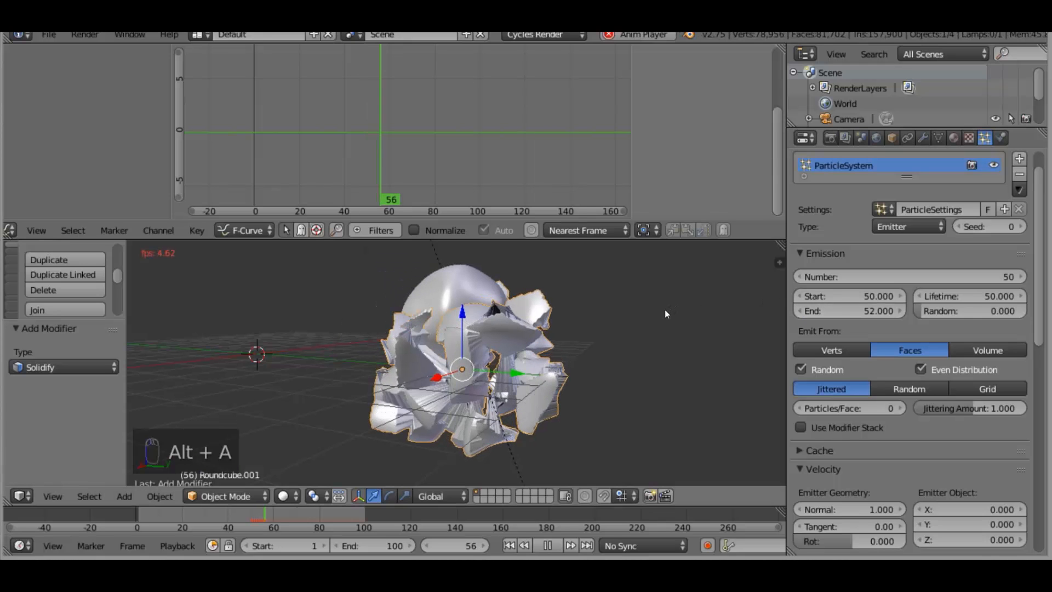
{"action": "key", "text": "Escape"}
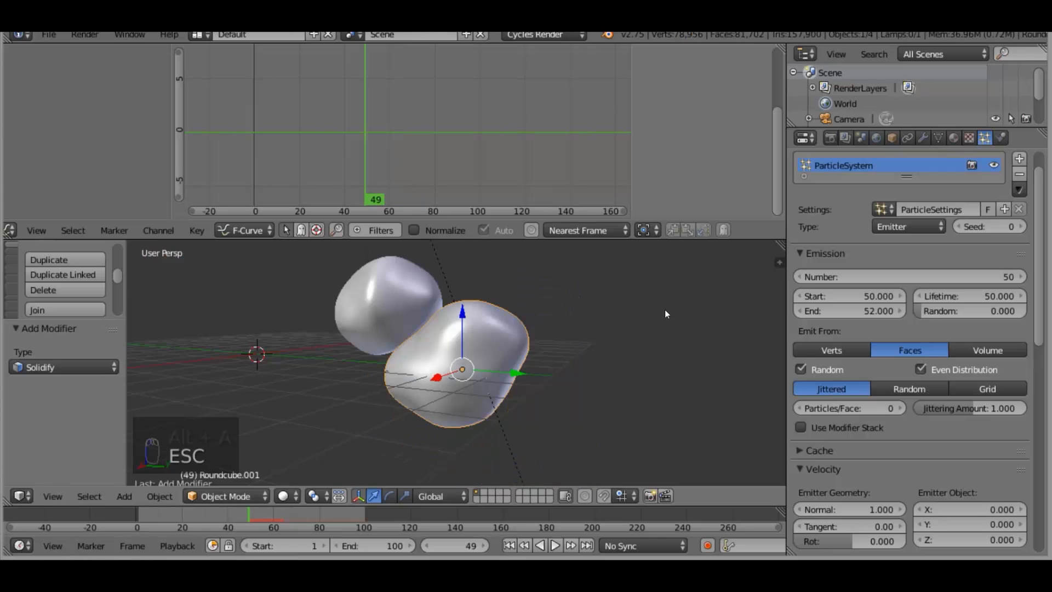
Set the gravity field weight of the exploding rock's particles to 0 and play back the explosion
{"action": "scroll", "coordinate": [640, 347], "scroll_direction": "down", "scroll_amount": 5}
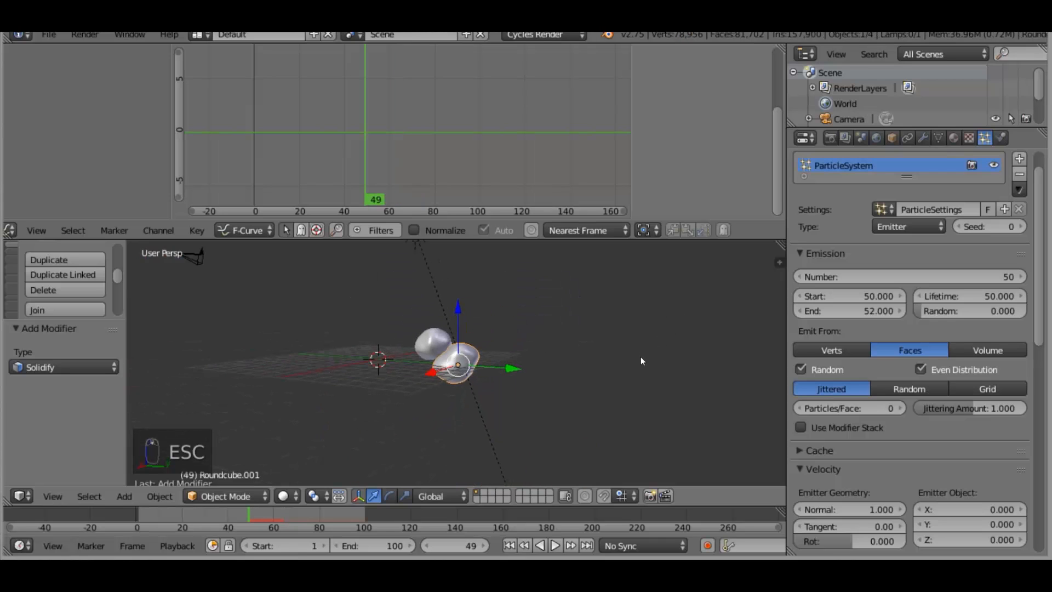
{"action": "scroll", "coordinate": [922, 354], "scroll_direction": "down", "scroll_amount": 7}
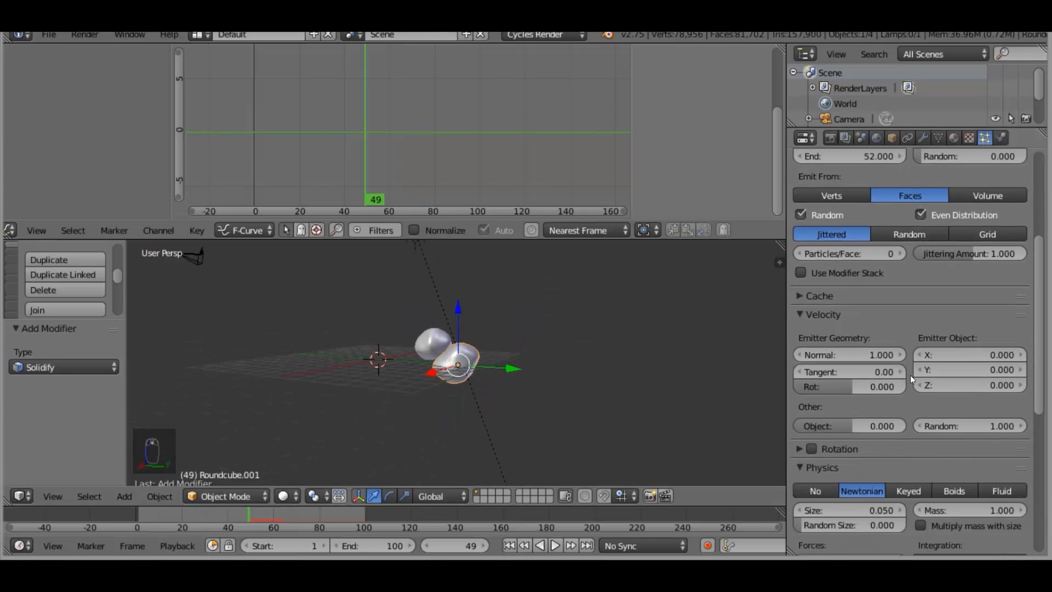
{"action": "scroll", "coordinate": [911, 379], "scroll_direction": "down", "scroll_amount": 2}
{"action": "scroll", "coordinate": [912, 368], "scroll_direction": "up", "scroll_amount": 10}
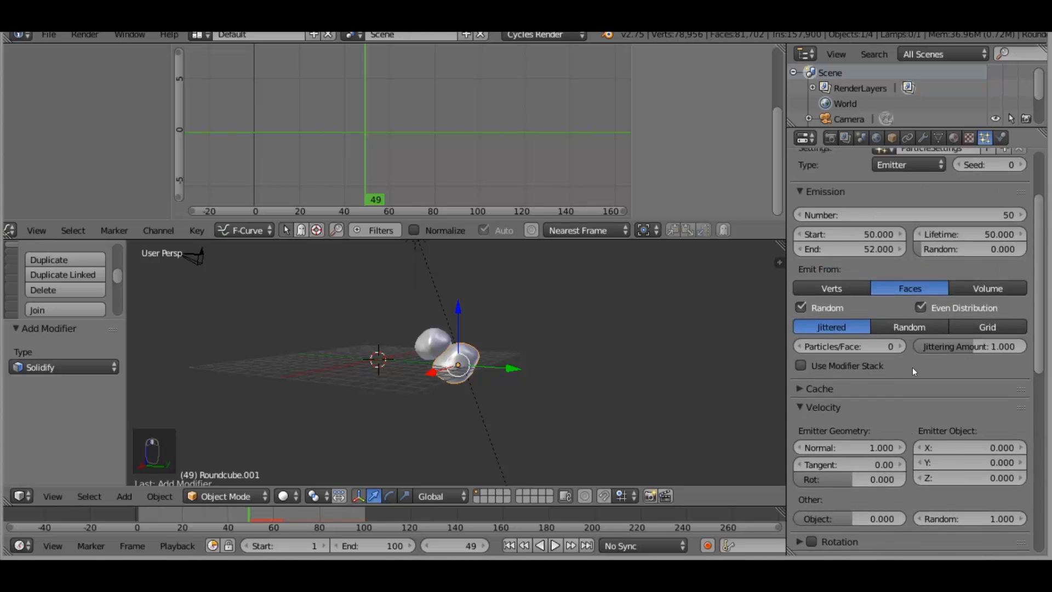
{"action": "scroll", "coordinate": [912, 364], "scroll_direction": "down", "scroll_amount": 15}
{"action": "scroll", "coordinate": [903, 369], "scroll_direction": "down", "scroll_amount": 8}
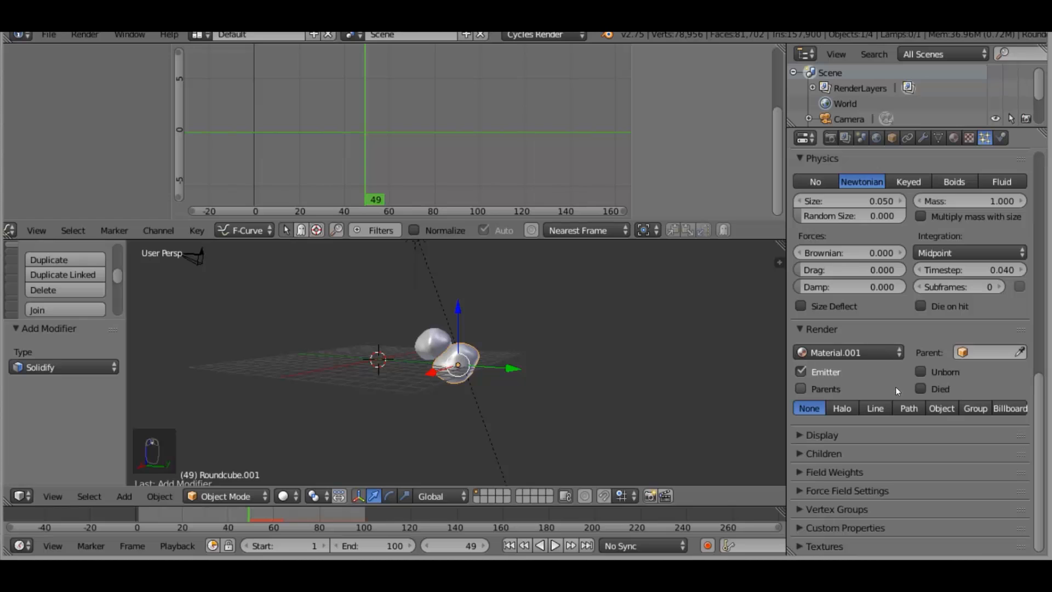
{"action": "scroll", "coordinate": [895, 387], "scroll_direction": "up", "scroll_amount": 4}
{"action": "scroll", "coordinate": [895, 388], "scroll_direction": "down", "scroll_amount": 4}
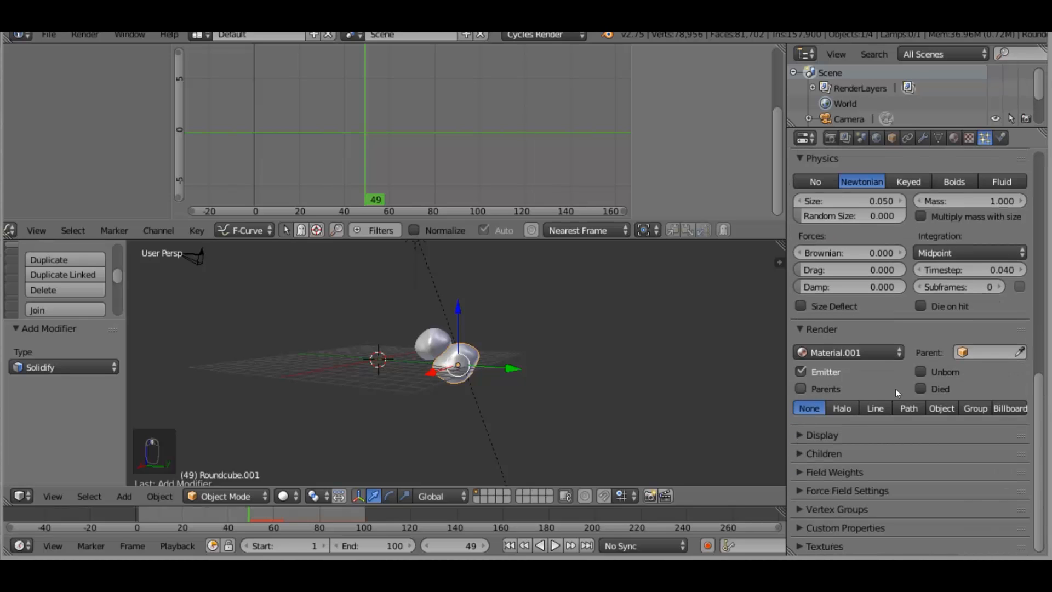
{"action": "left_click", "coordinate": [800, 489]}
{"action": "scroll", "coordinate": [806, 479], "scroll_direction": "down", "scroll_amount": 4}
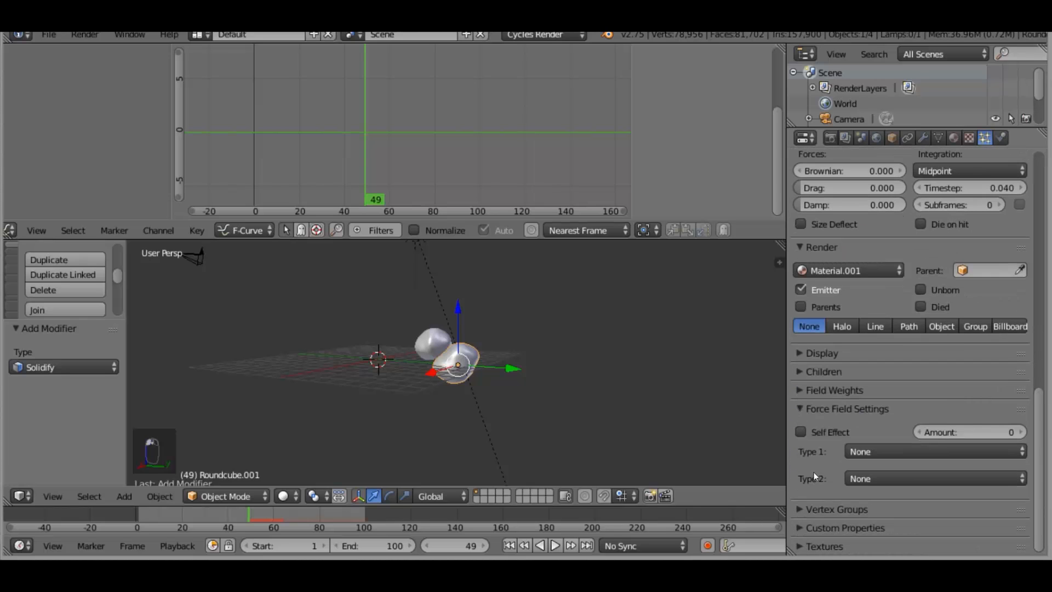
{"action": "left_click", "coordinate": [800, 393]}
{"action": "scroll", "coordinate": [800, 393], "scroll_direction": "down", "scroll_amount": 3}
{"action": "left_click_drag", "start_coordinate": [844, 371], "coordinate": [407, 340]}
{"action": "key", "text": "alt+a"}
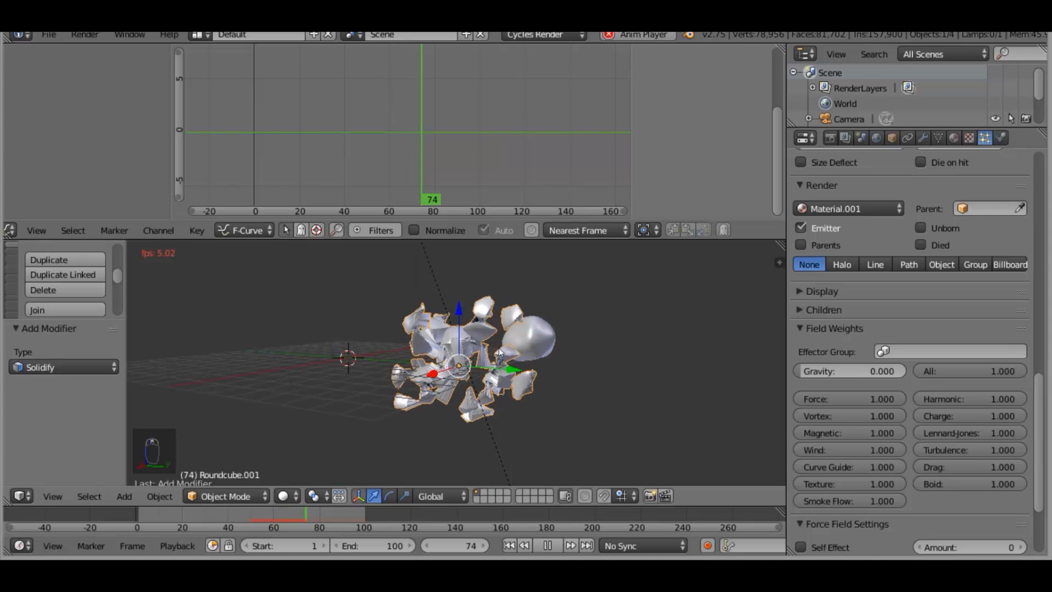
{"action": "key", "text": "Escape"}
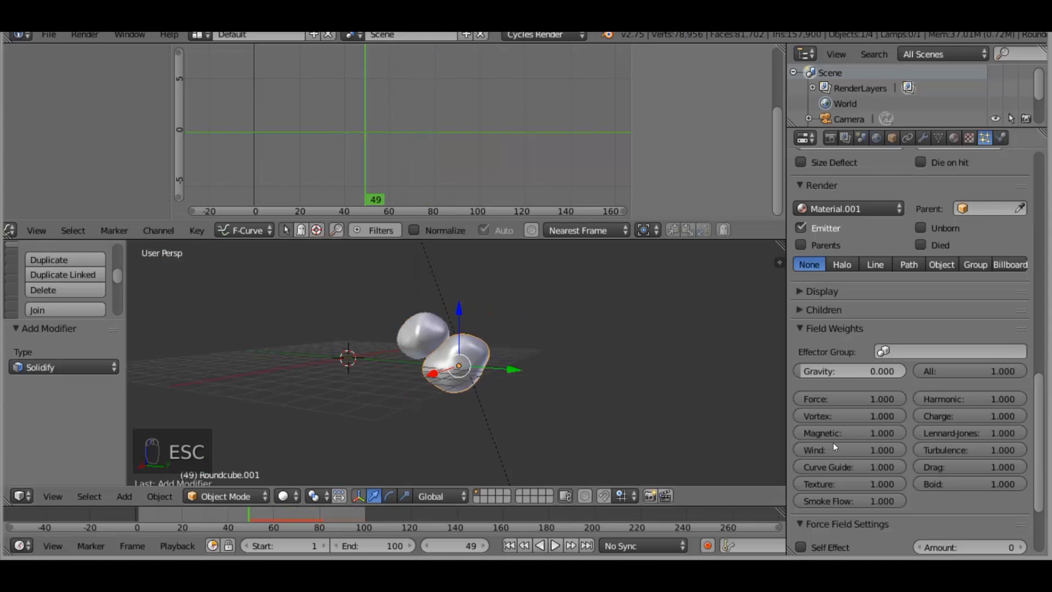
Set the seed of Roundcube.001's particle system to 2 and play the animation to preview the explosion
{"action": "scroll", "coordinate": [877, 444], "scroll_direction": "down", "scroll_amount": 5}
{"action": "scroll", "coordinate": [903, 445], "scroll_direction": "up", "scroll_amount": 10}
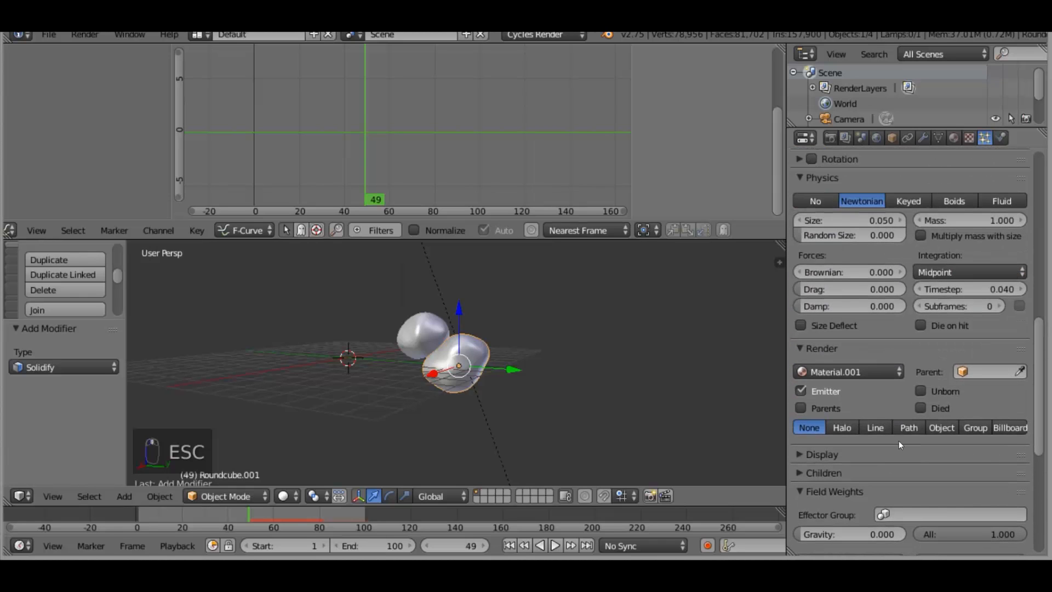
{"action": "scroll", "coordinate": [901, 430], "scroll_direction": "up", "scroll_amount": 5}
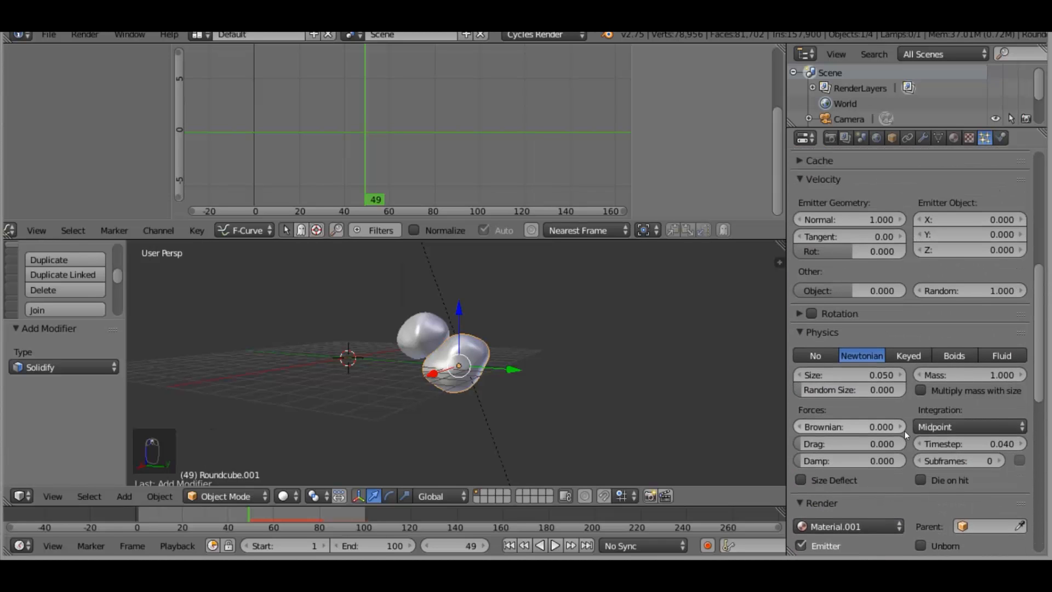
{"action": "scroll", "coordinate": [896, 421], "scroll_direction": "up", "scroll_amount": 10}
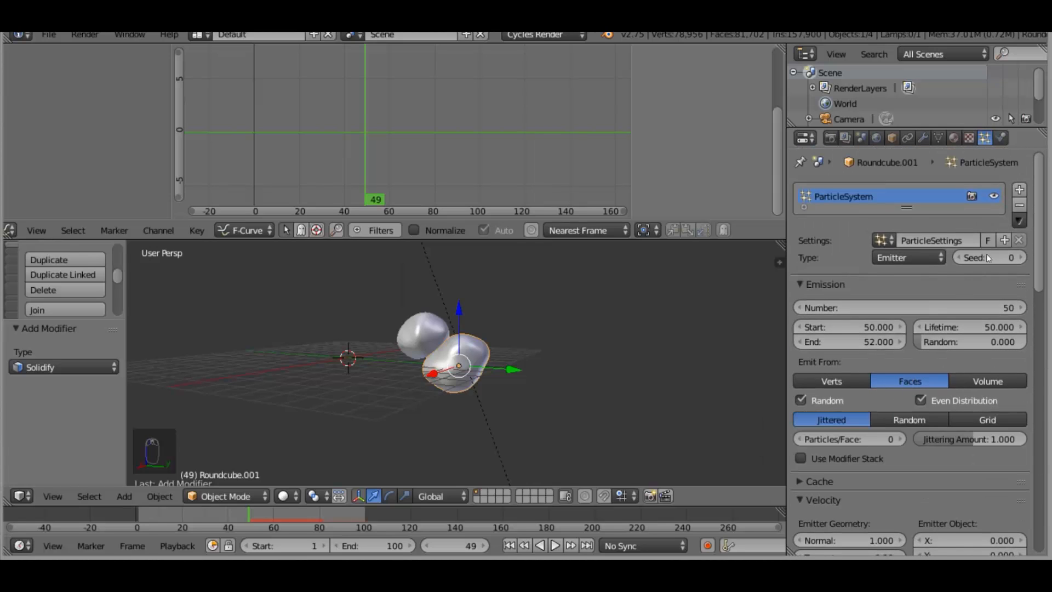
{"action": "left_click", "coordinate": [1023, 258]}
{"action": "left_click", "coordinate": [1022, 257]}
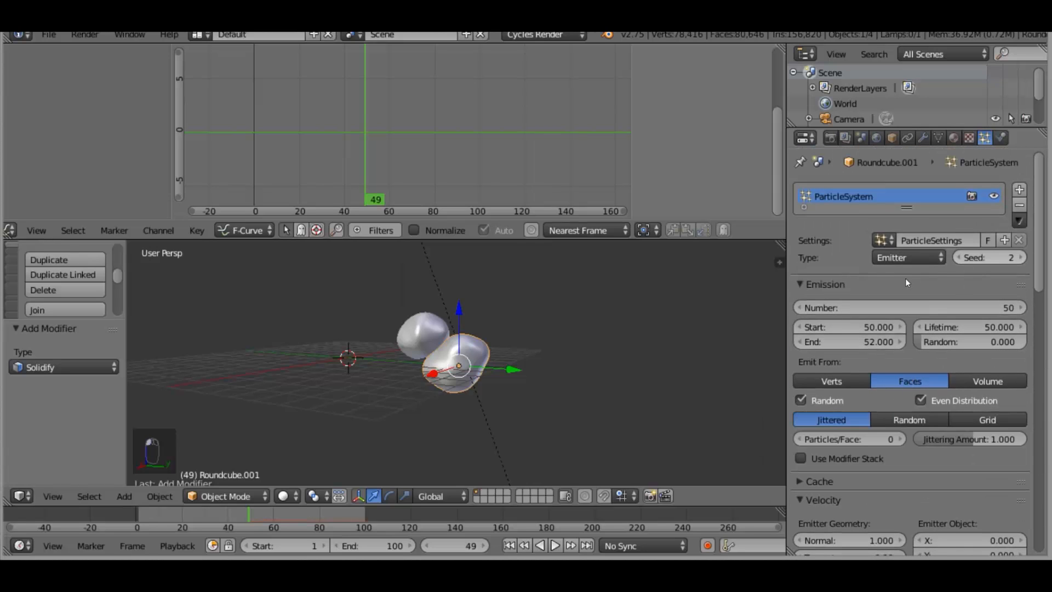
{"action": "key", "text": "alt+a"}
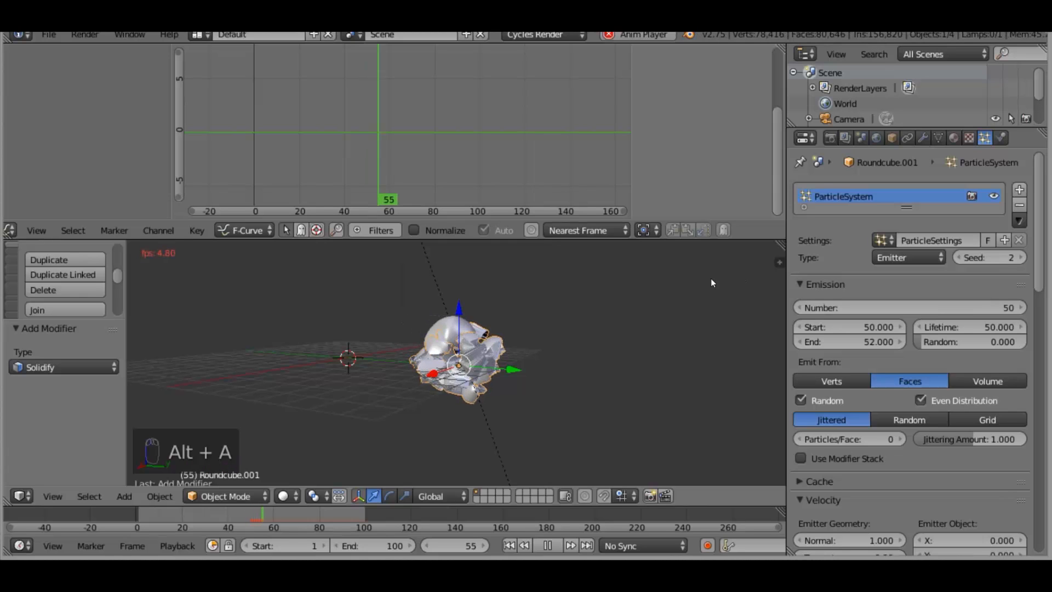
{"action": "key", "text": "Escape"}
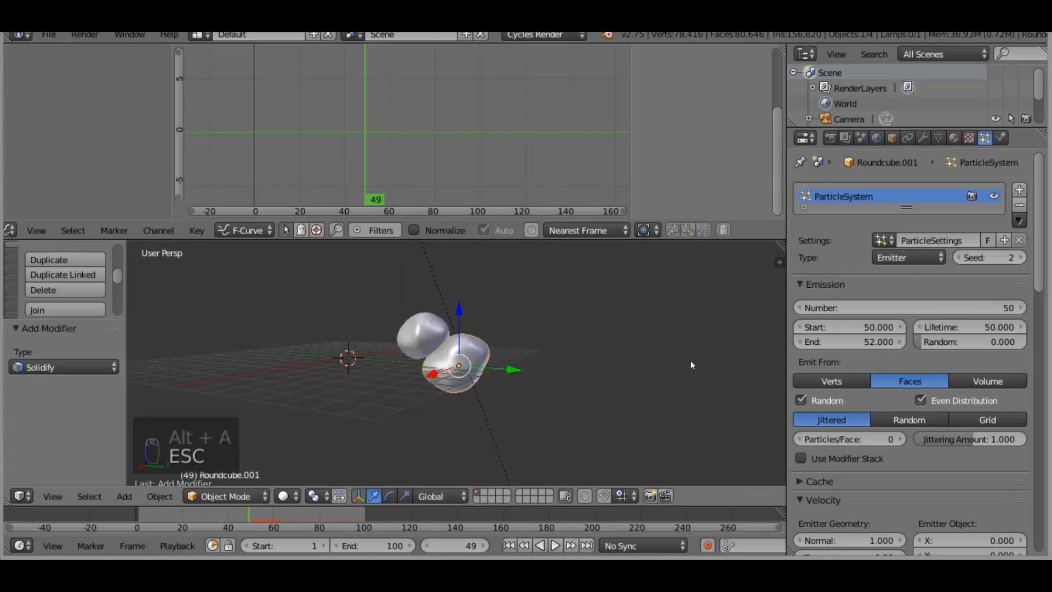
Set the particle emission end frame to 51 and preview the animation
{"action": "left_click", "coordinate": [849, 341]}
{"action": "type", "text": "2"}
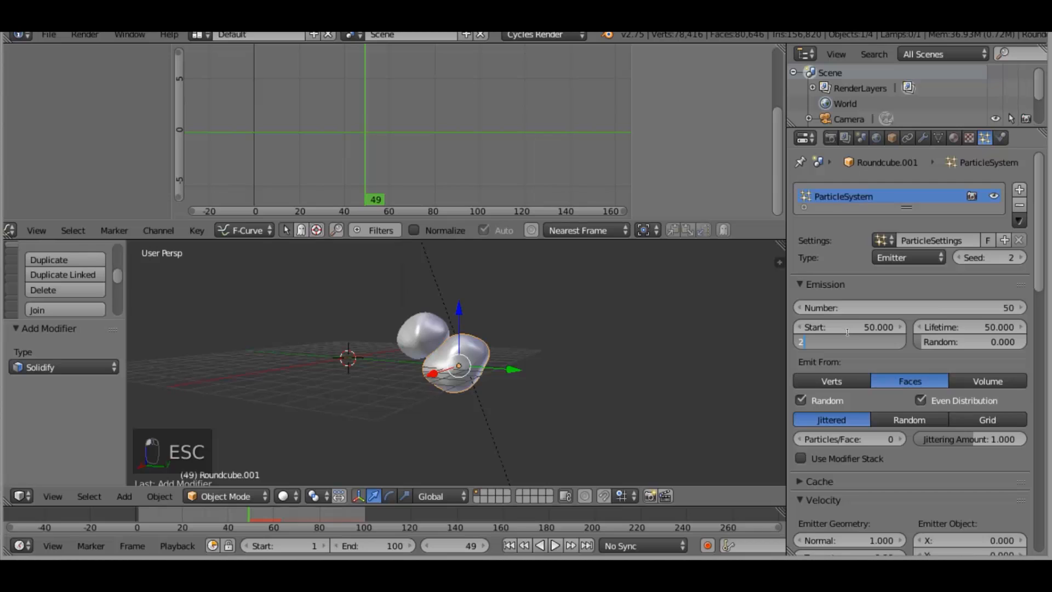
{"action": "key", "text": "BackSpace"}
{"action": "type", "text": "51"}
{"action": "key", "text": "Return"}
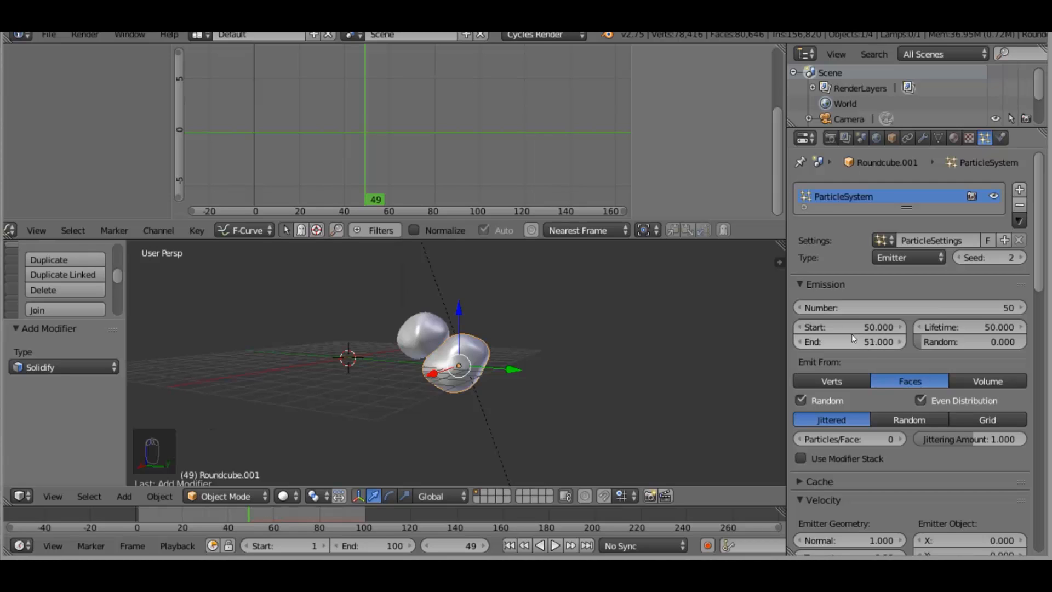
{"action": "key", "text": "alt+a"}
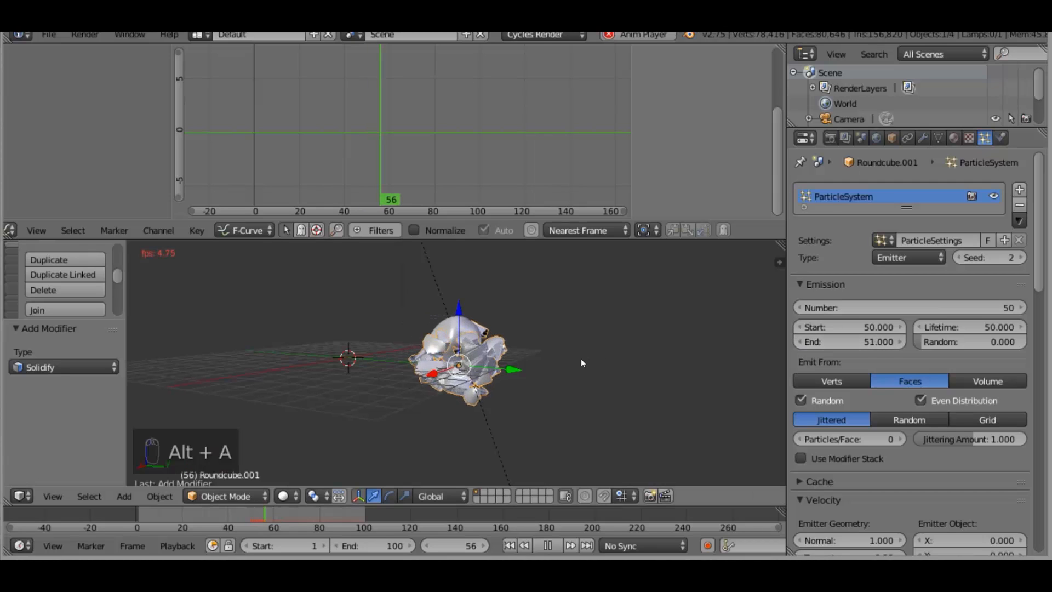
{"action": "key", "text": "Escape"}
{"action": "scroll", "coordinate": [893, 427], "scroll_direction": "down", "scroll_amount": 6}
{"action": "scroll", "coordinate": [865, 390], "scroll_direction": "down", "scroll_amount": 4}
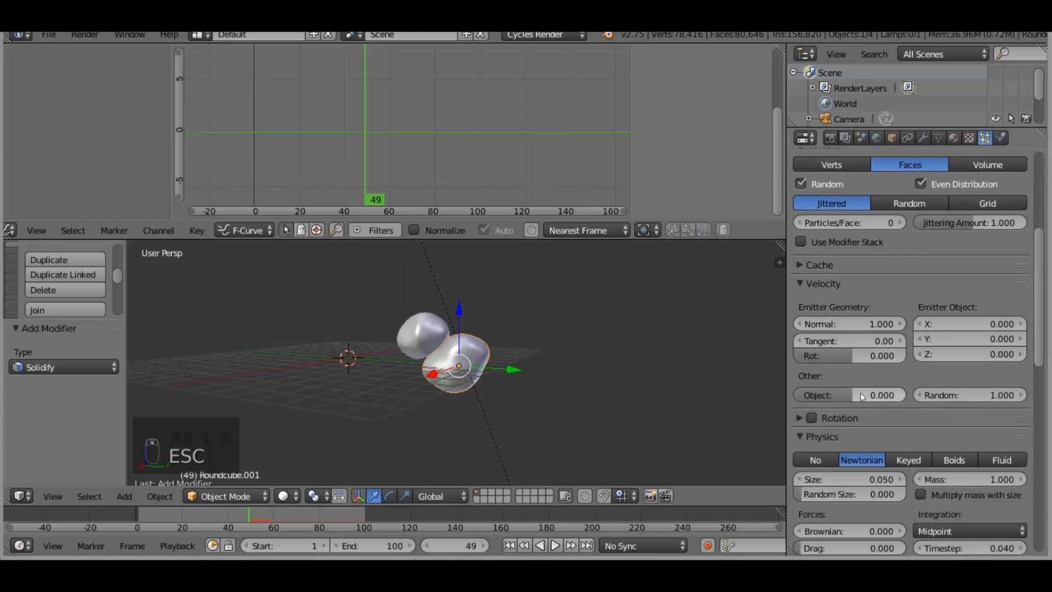
{"action": "left_click", "coordinate": [808, 386]}
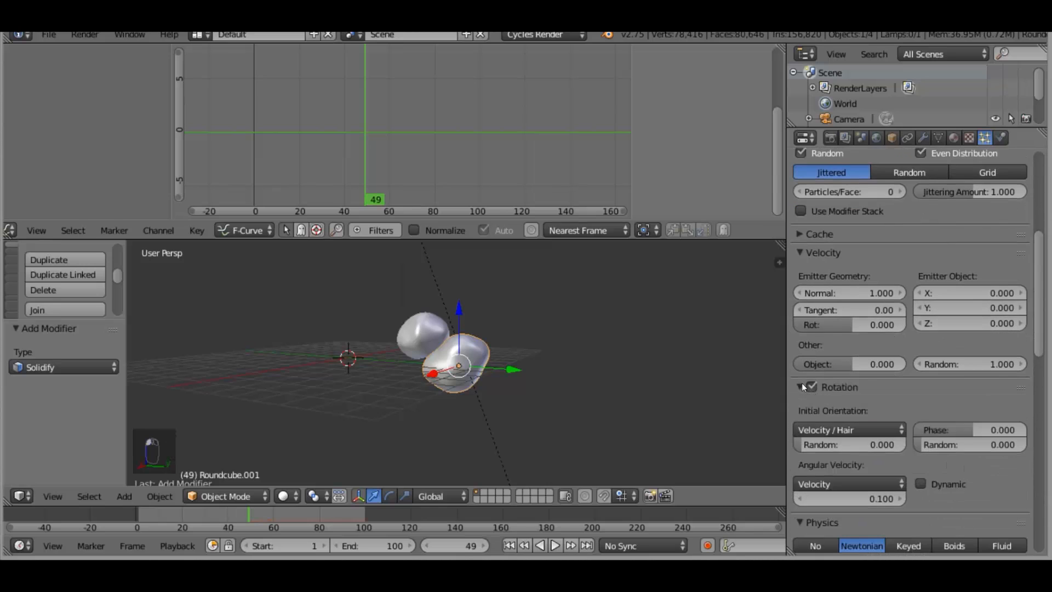
{"action": "scroll", "coordinate": [811, 400], "scroll_direction": "down", "scroll_amount": 1}
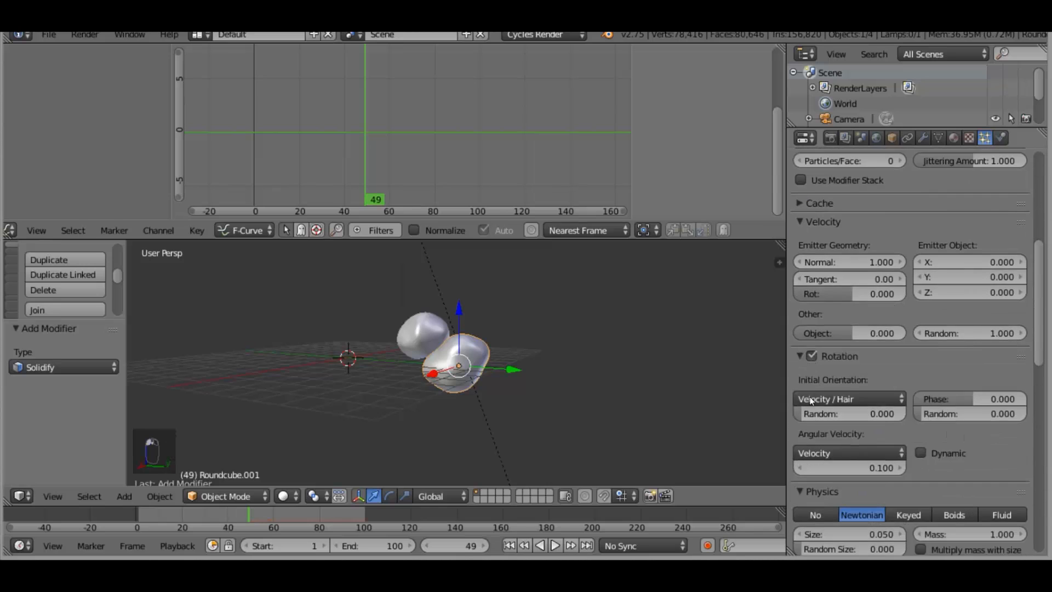
{"action": "left_click", "coordinate": [811, 356]}
{"action": "left_click", "coordinate": [802, 357]}
Collapse the Field Weights and Force Field Settings sections of the particle system
{"action": "scroll", "coordinate": [820, 394], "scroll_direction": "down", "scroll_amount": 4}
{"action": "scroll", "coordinate": [817, 406], "scroll_direction": "down", "scroll_amount": 3}
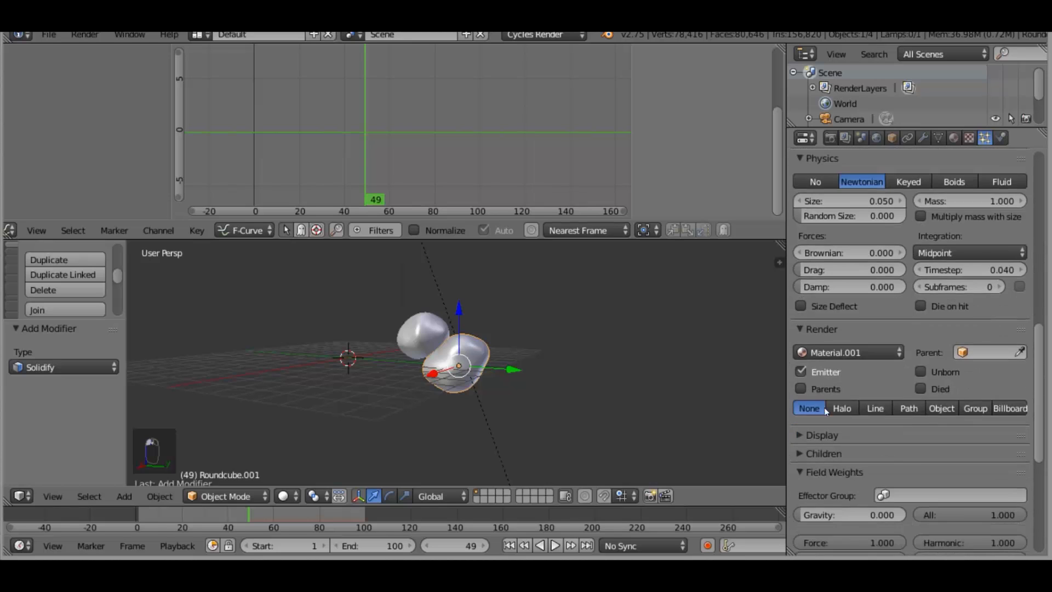
{"action": "scroll", "coordinate": [888, 455], "scroll_direction": "down", "scroll_amount": 8}
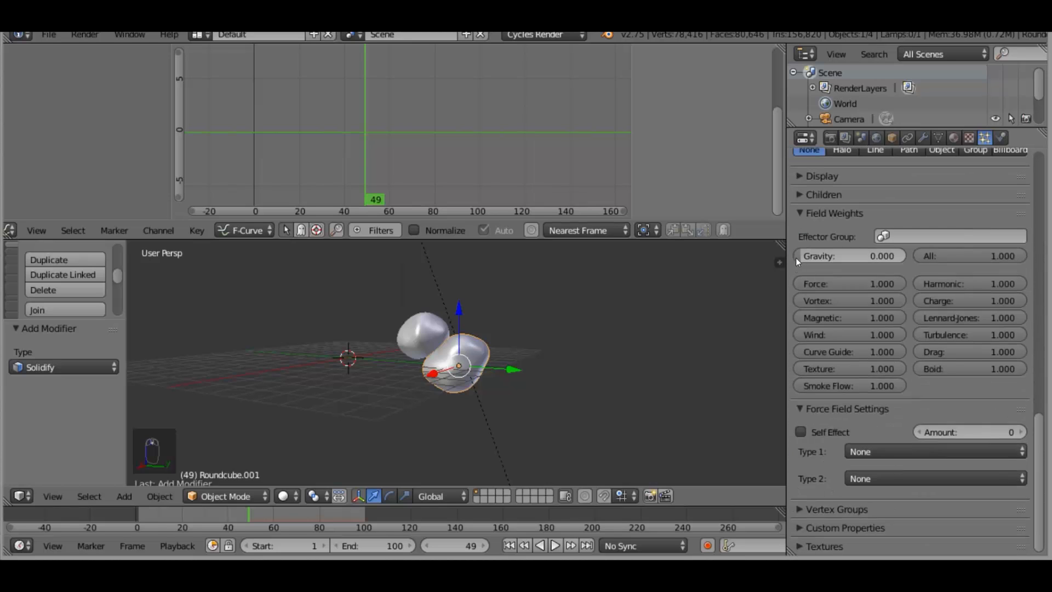
{"action": "left_click", "coordinate": [802, 213]}
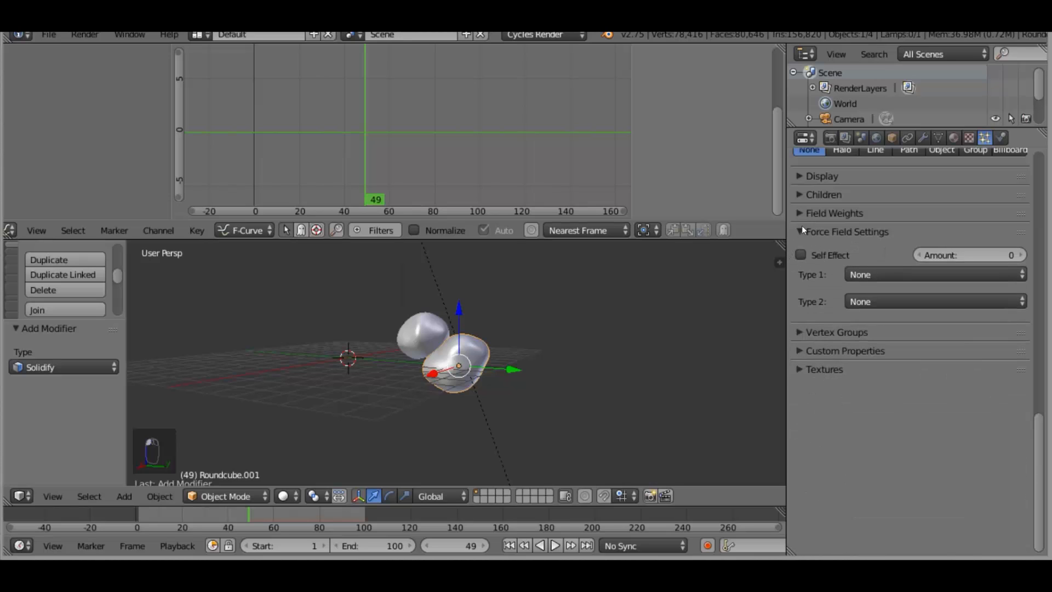
{"action": "left_click", "coordinate": [801, 231]}
{"action": "scroll", "coordinate": [881, 308], "scroll_direction": "up", "scroll_amount": 2}
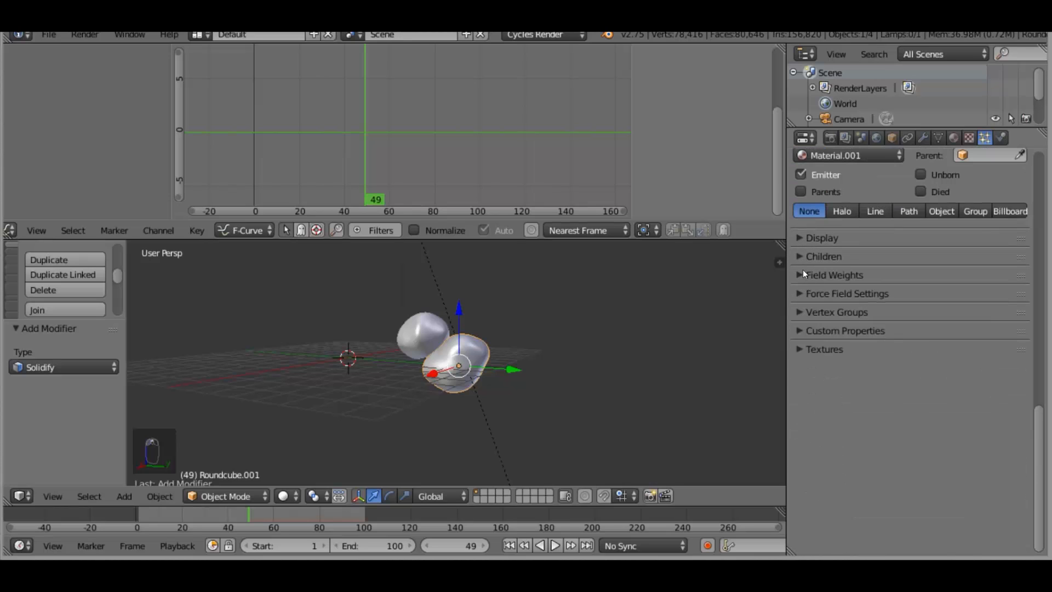
{"action": "scroll", "coordinate": [825, 277], "scroll_direction": "up", "scroll_amount": 6}
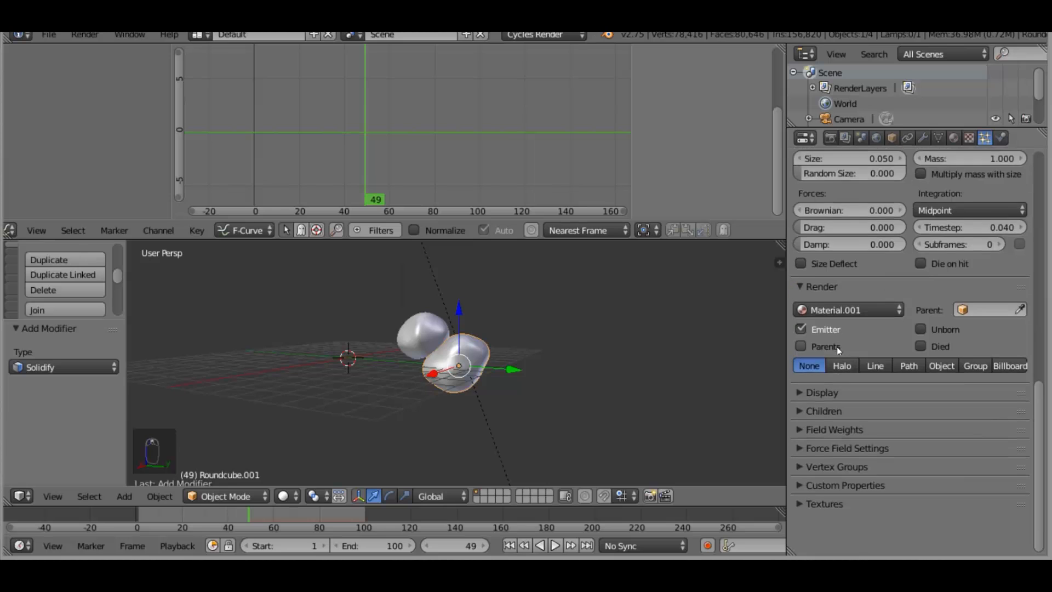
Set the random lifetime variation of the particles to 0.638 and play back the explosion
{"action": "scroll", "coordinate": [825, 356], "scroll_direction": "up", "scroll_amount": 15}
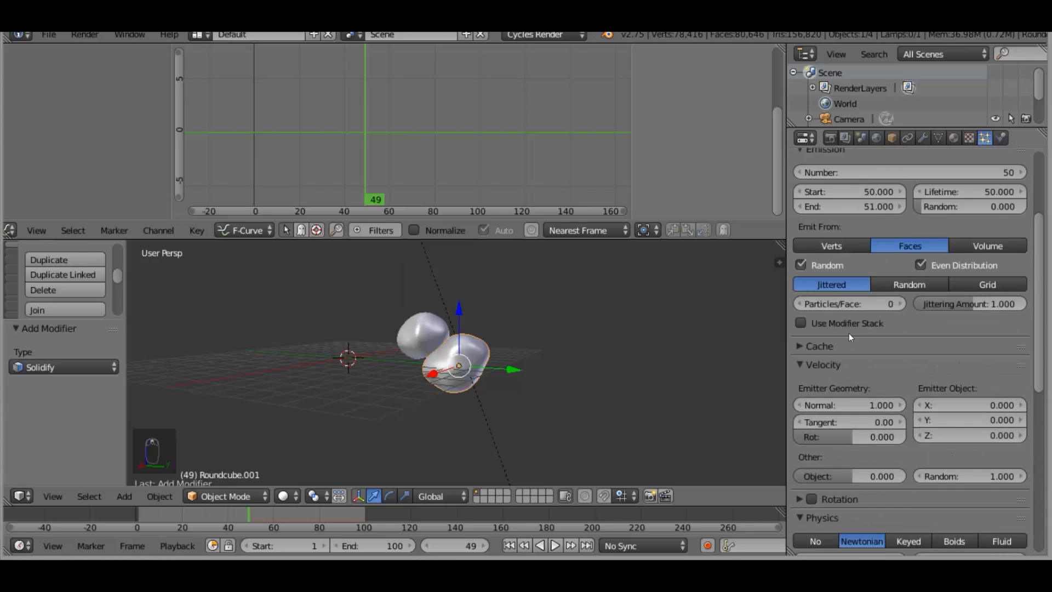
{"action": "scroll", "coordinate": [863, 336], "scroll_direction": "down", "scroll_amount": 6}
{"action": "scroll", "coordinate": [867, 338], "scroll_direction": "up", "scroll_amount": 6}
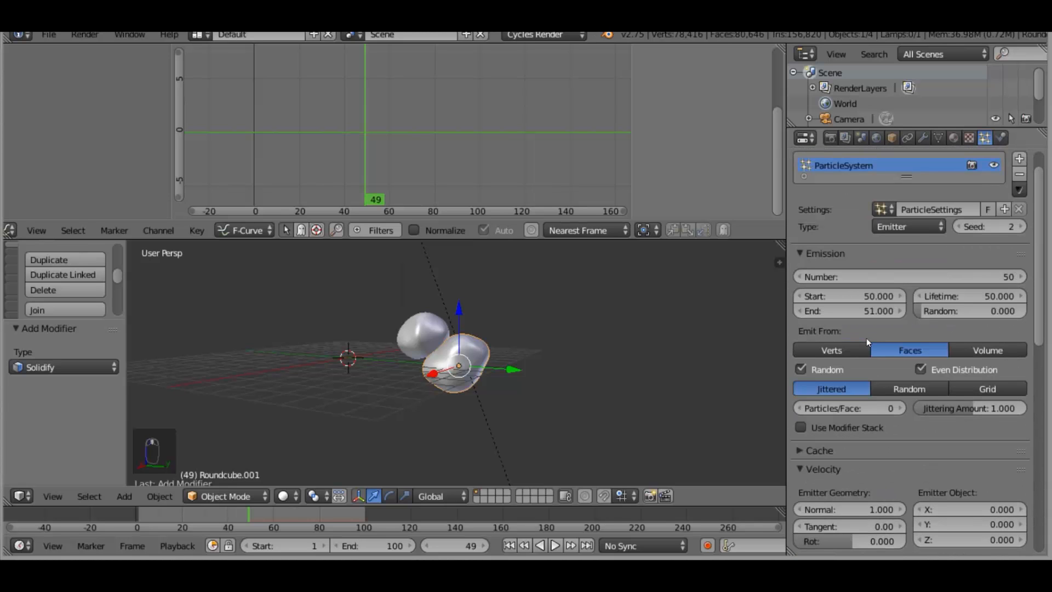
{"action": "left_click_drag", "start_coordinate": [943, 343], "coordinate": [991, 342]}
{"action": "key", "text": "alt+a"}
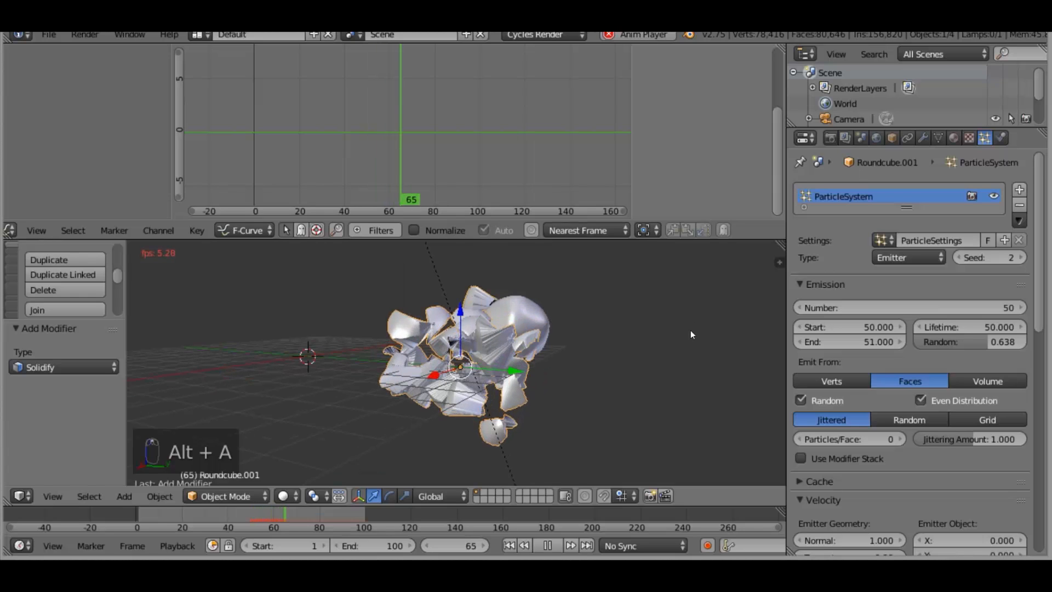
{"action": "key", "text": "Escape"}
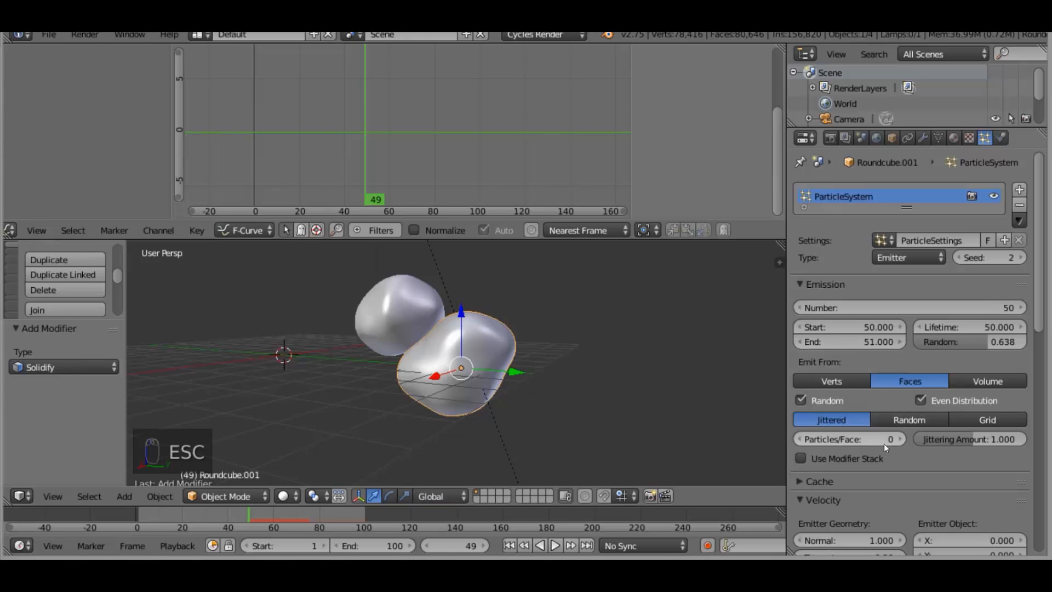
Set the particles per face to 1 and preview the shattering in playback
{"action": "left_click", "coordinate": [900, 439]}
{"action": "key", "text": "alt+a"}
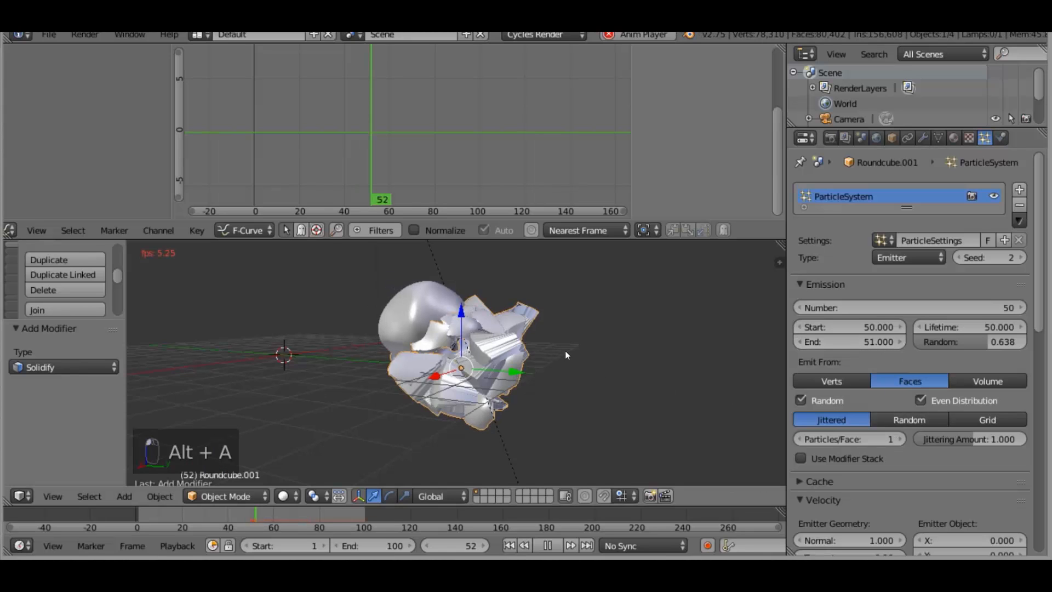
{"action": "key", "text": "Escape"}
Switch the particle distribution to Random, enable Use Modifier Stack, and play back the result
{"action": "scroll", "coordinate": [896, 412], "scroll_direction": "down", "scroll_amount": 5}
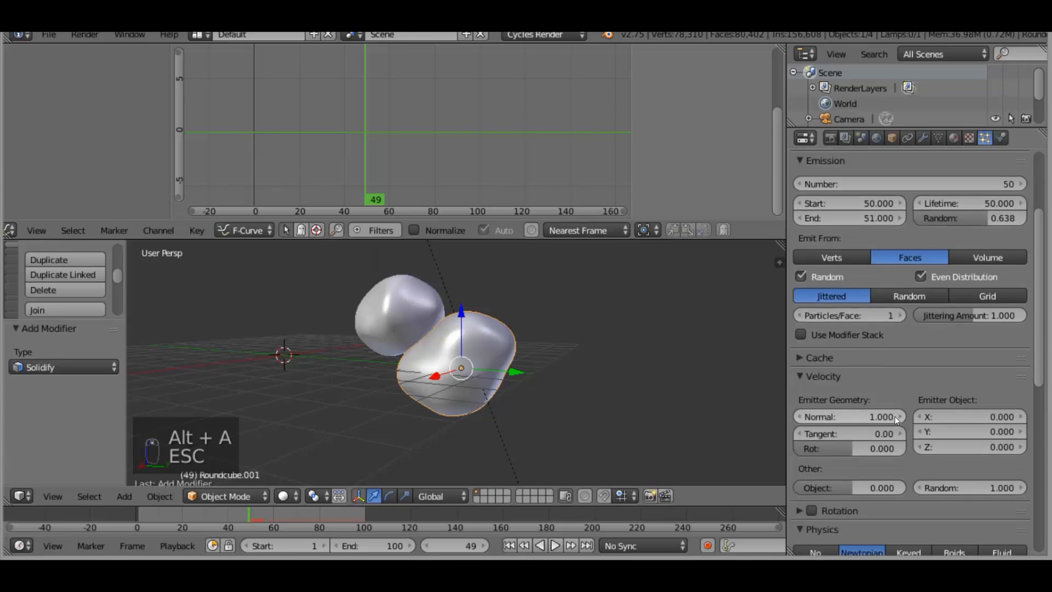
{"action": "scroll", "coordinate": [895, 413], "scroll_direction": "up", "scroll_amount": 5}
{"action": "left_click", "coordinate": [910, 421]}
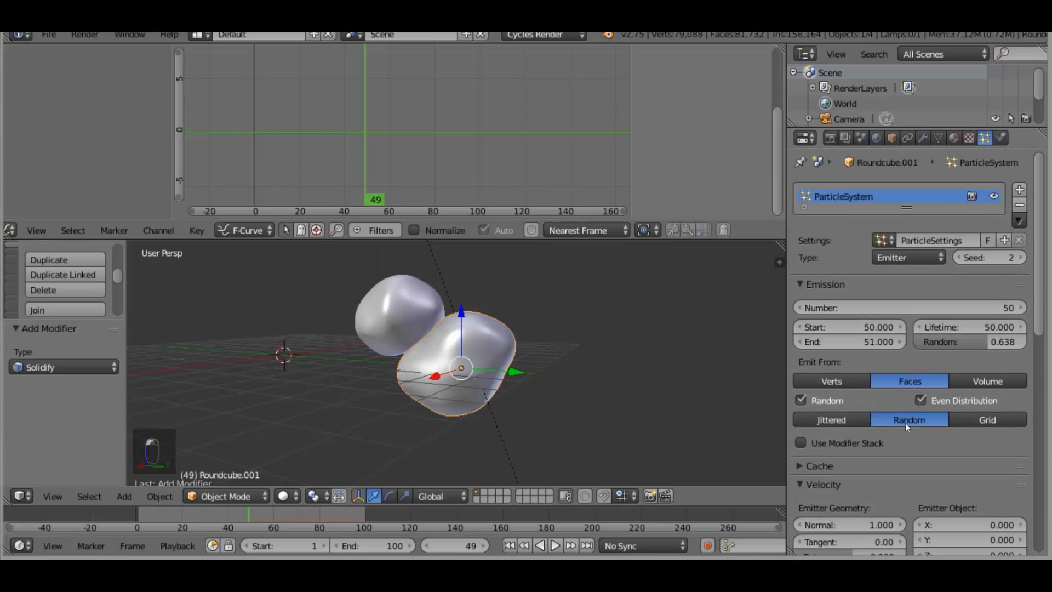
{"action": "left_click", "coordinate": [807, 446]}
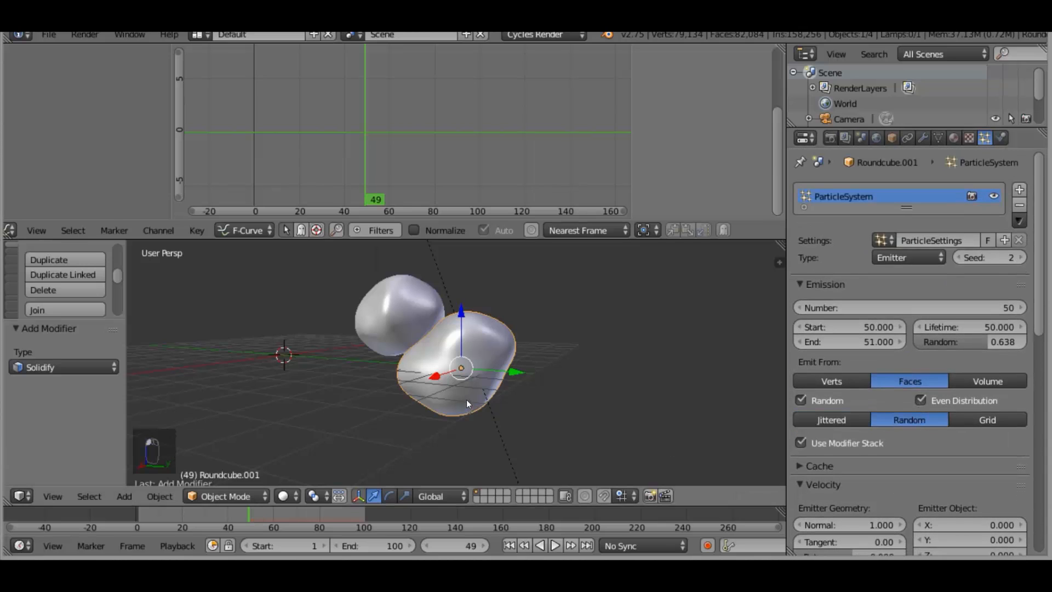
{"action": "key", "text": "alt+a"}
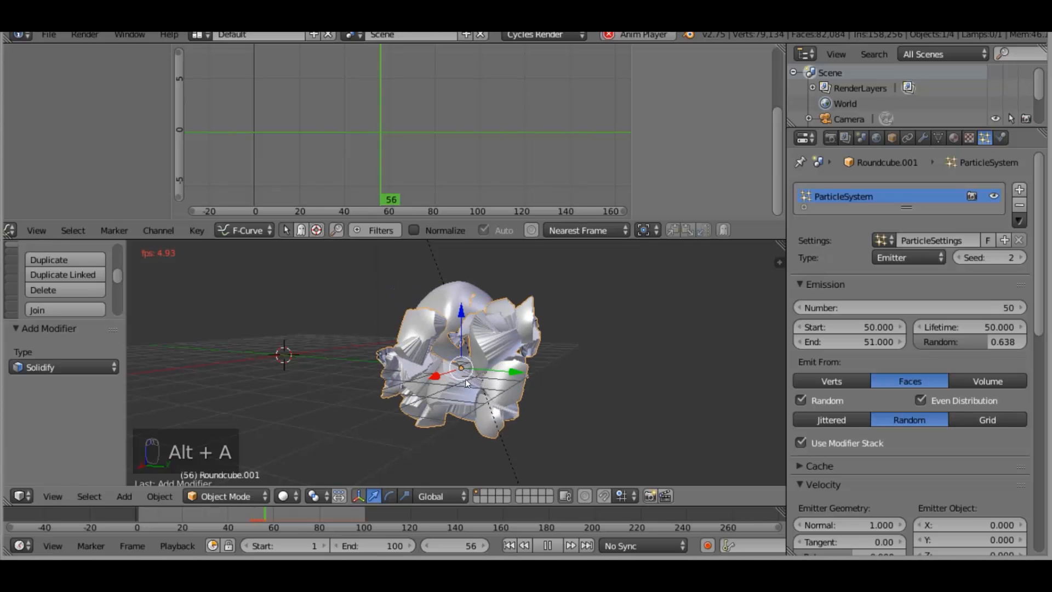
{"action": "key", "text": "Escape"}
Select the unbroken Roundcube and move it about -7.873 along the global Y axis, away from the exploding one
{"action": "scroll", "coordinate": [596, 380], "scroll_direction": "down", "scroll_amount": 6}
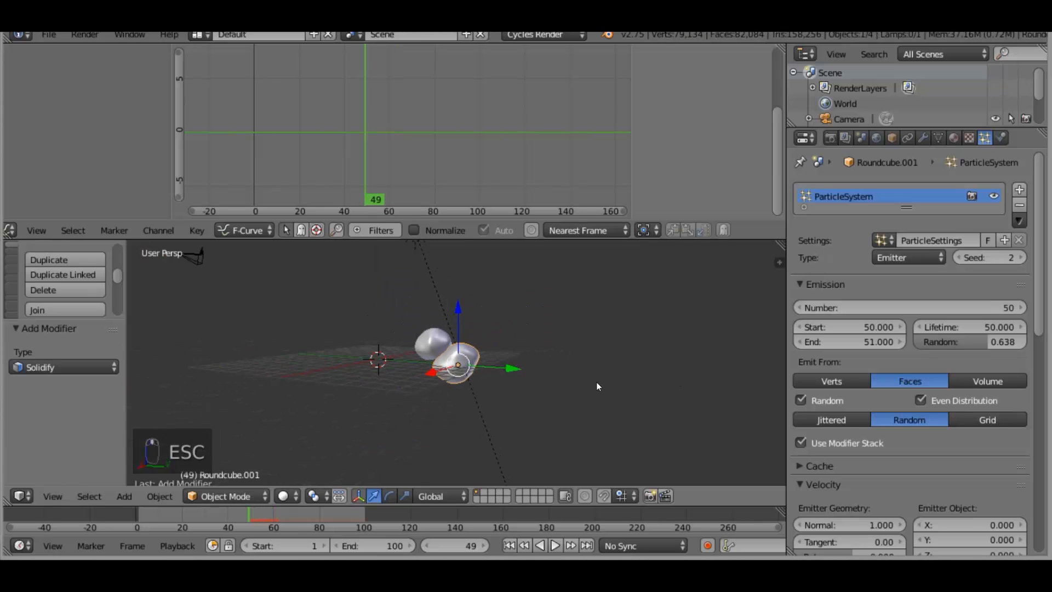
{"action": "middle_click_drag", "start_coordinate": [596, 382], "coordinate": [543, 400]}
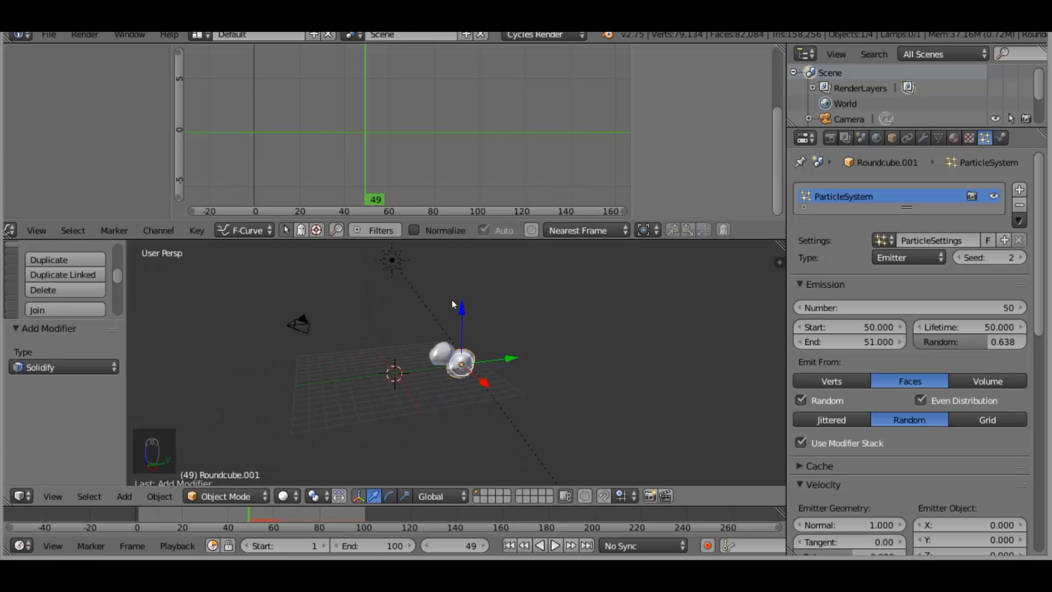
{"action": "right_click", "coordinate": [445, 352]}
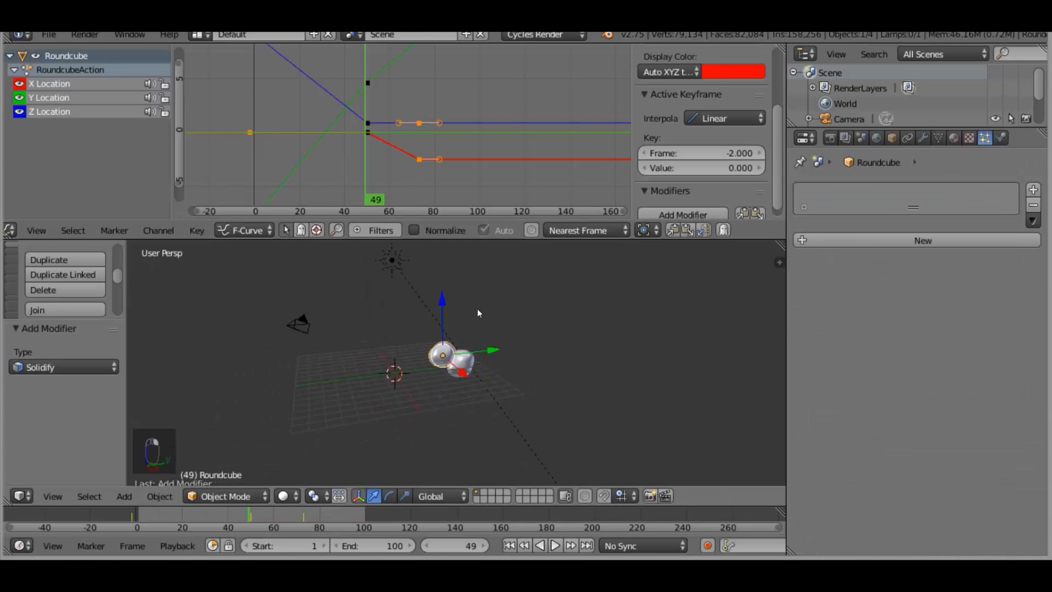
{"action": "left_click", "coordinate": [925, 137]}
{"action": "key", "text": "g"}
{"action": "key", "text": "y"}
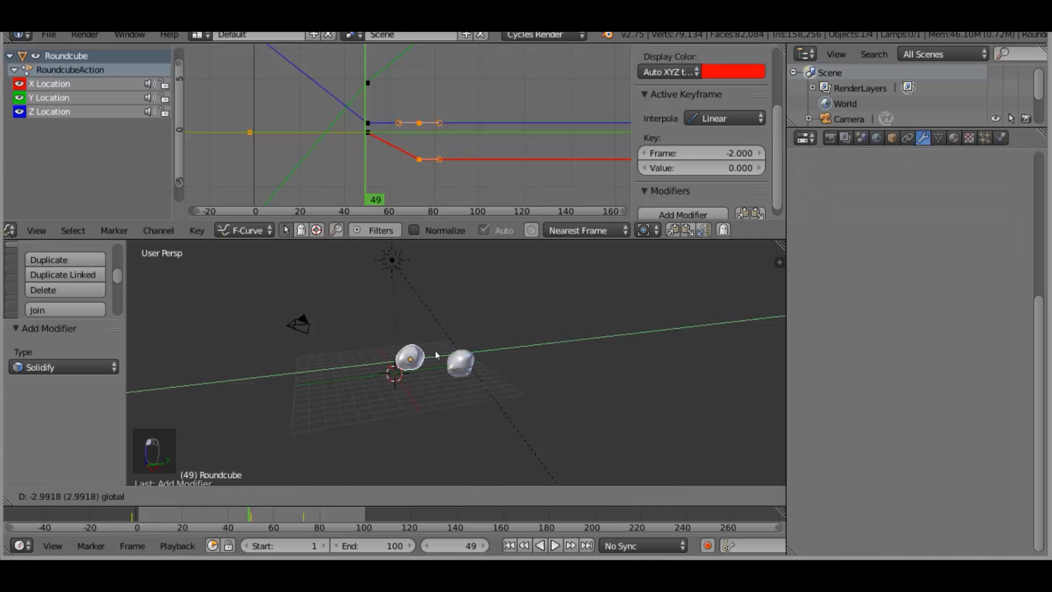
{"action": "left_click", "coordinate": [397, 352]}
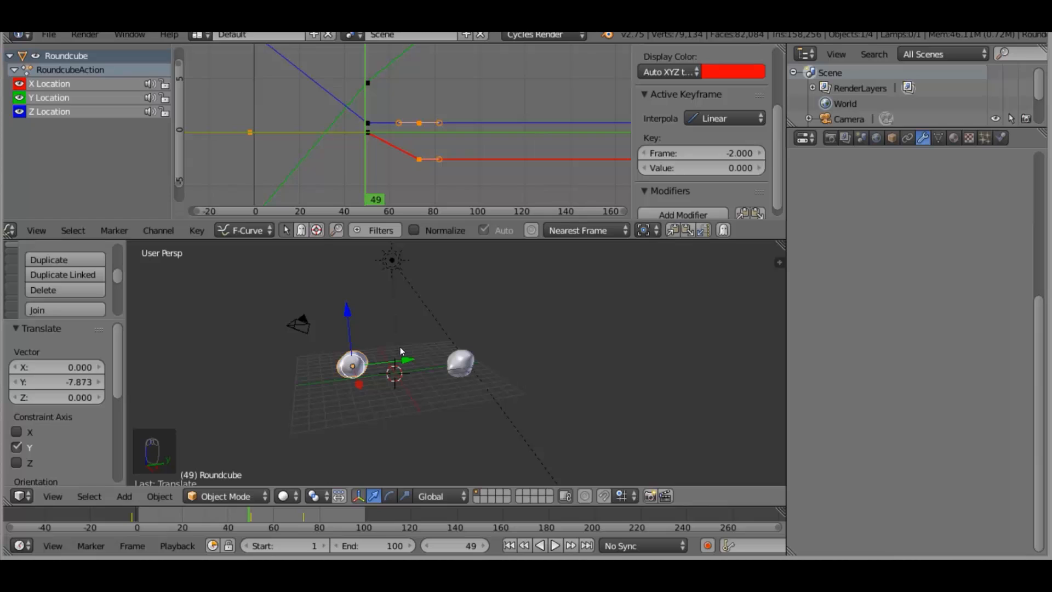
Scale the Roundcube up by a factor of about 1.644 and back down by about 0.863
{"action": "key", "text": "s"}
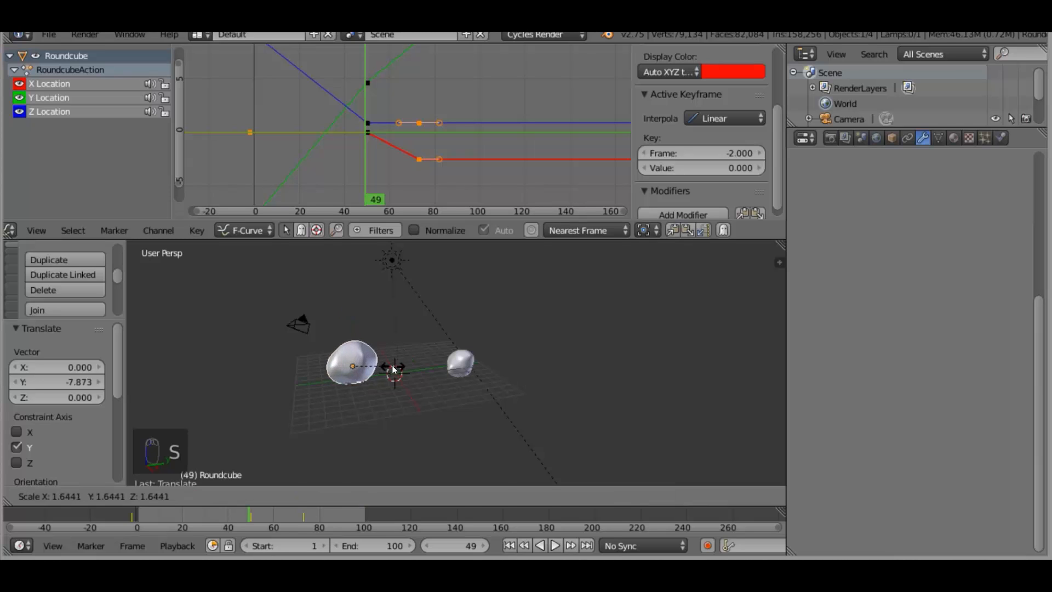
{"action": "left_click", "coordinate": [394, 370]}
{"action": "key", "text": "s"}
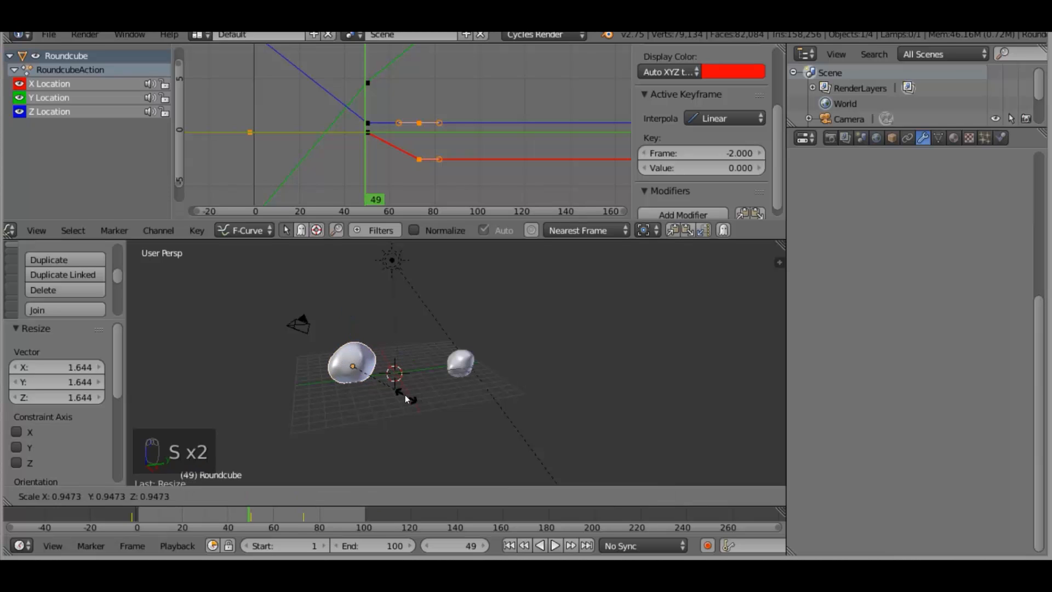
{"action": "left_click", "coordinate": [400, 392]}
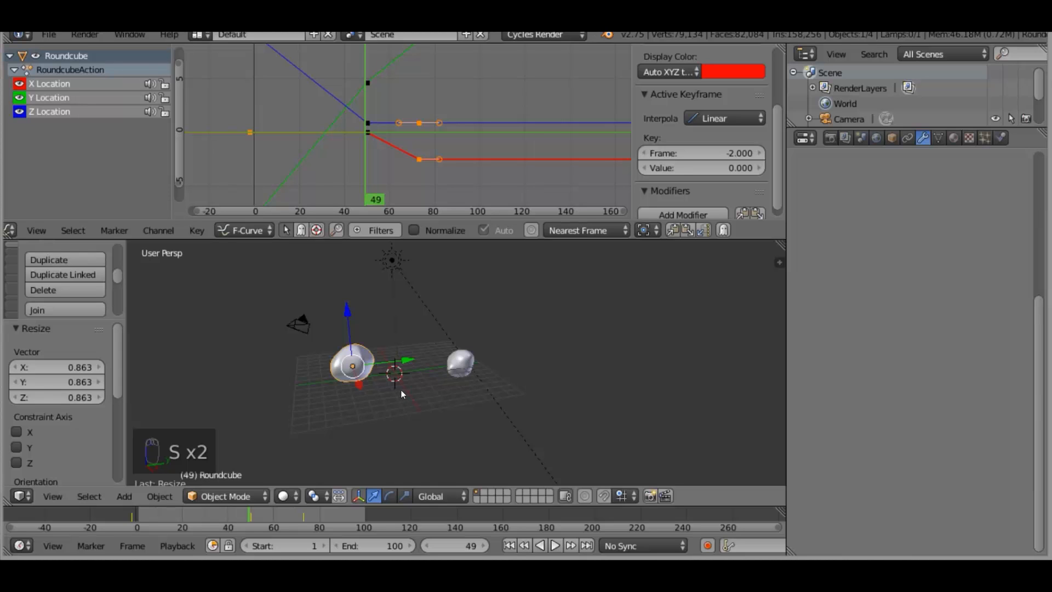
{"action": "scroll", "coordinate": [364, 369], "scroll_direction": "up", "scroll_amount": 4}
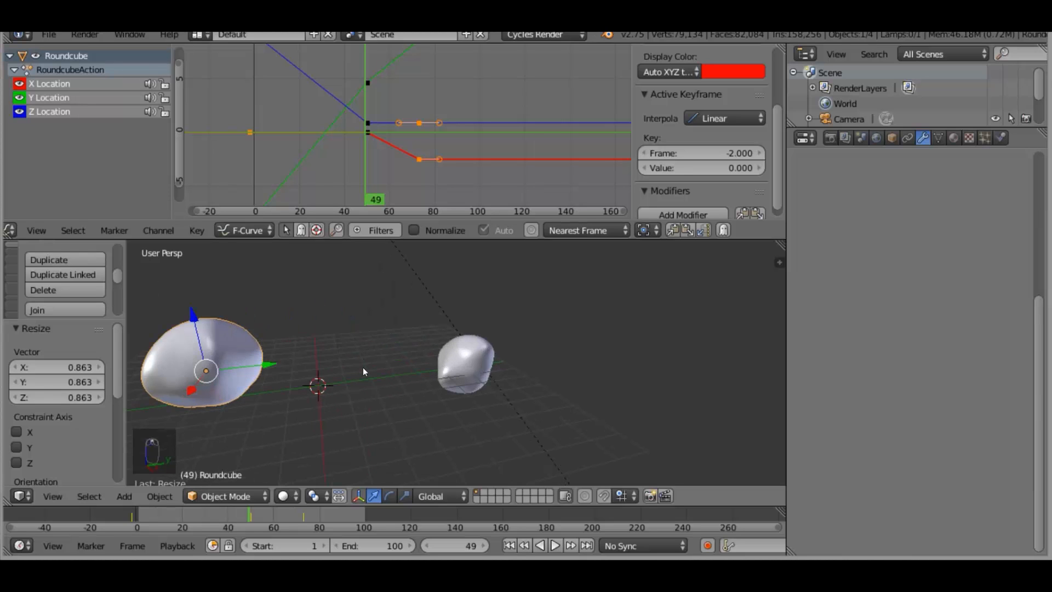
Add a vertex group named EXPLODE to the selected Roundcube
{"action": "middle_click_drag", "start_coordinate": [310, 364], "coordinate": [360, 341]}
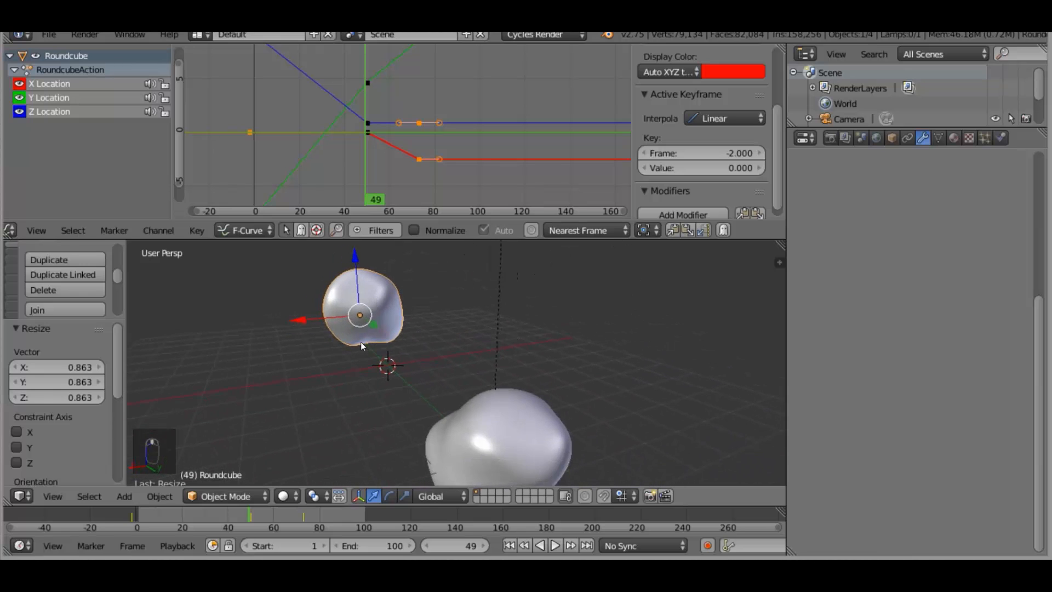
{"action": "key", "text": "KP_3"}
{"action": "key", "text": "KP_1"}
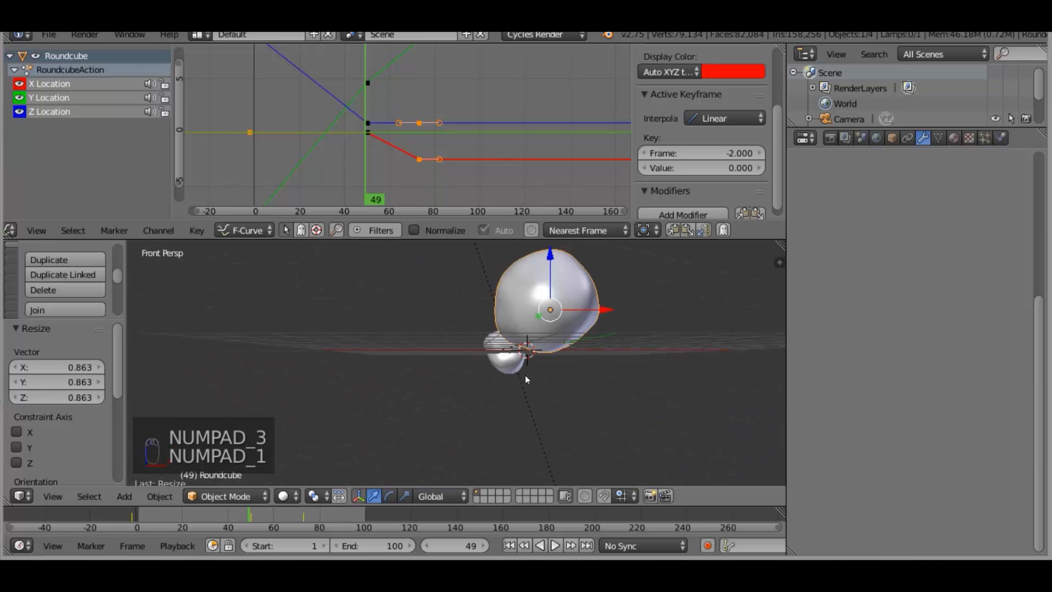
{"action": "key", "text": "ctrl+KP_1"}
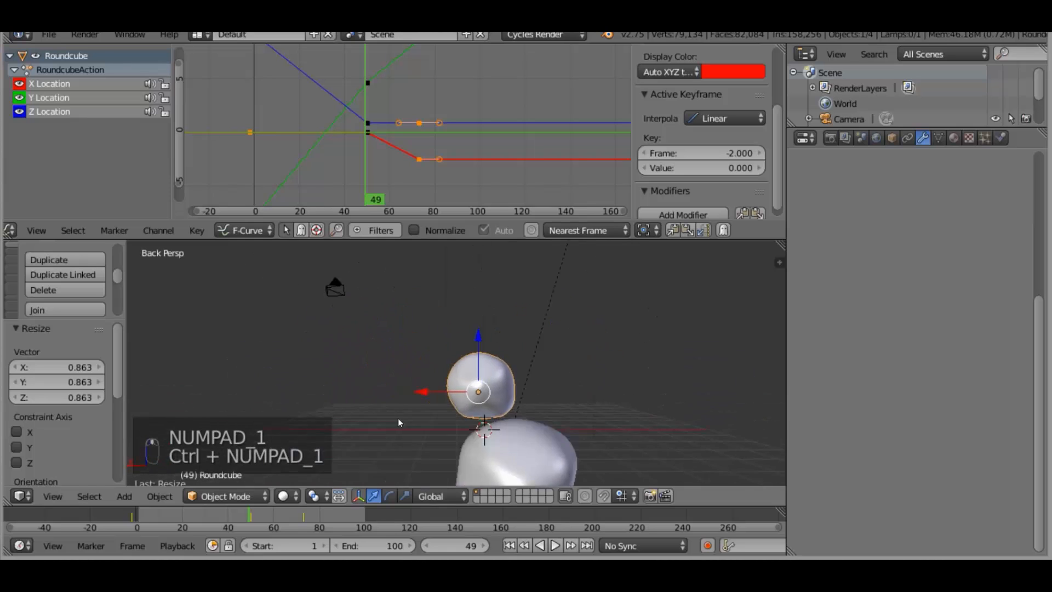
{"action": "middle_click_drag", "start_coordinate": [398, 419], "coordinate": [424, 362], "text": "shift"}
{"action": "scroll", "coordinate": [521, 428], "scroll_direction": "up", "scroll_amount": 6}
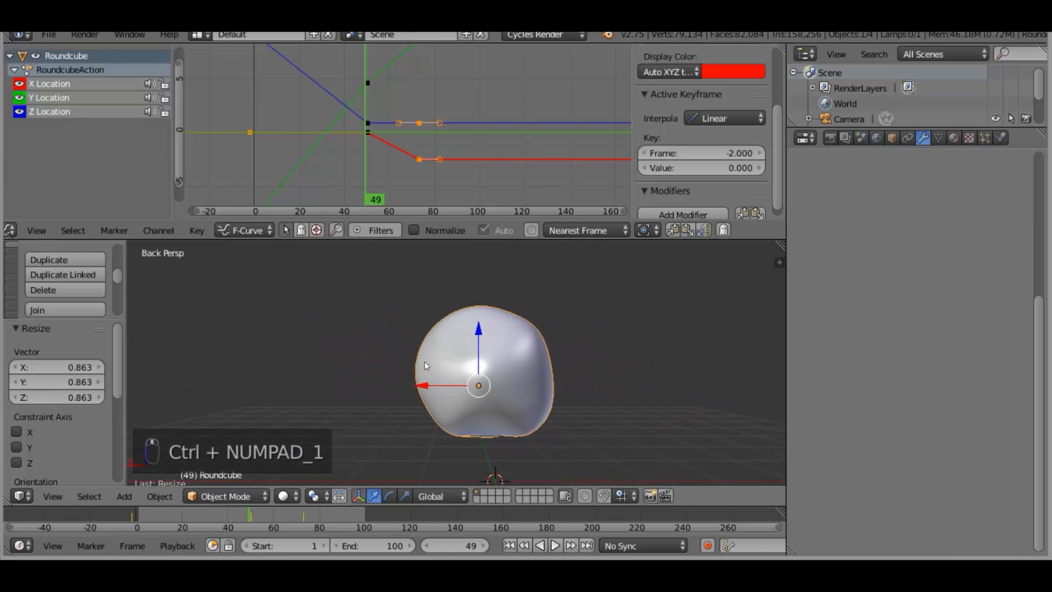
{"action": "left_click", "coordinate": [939, 138]}
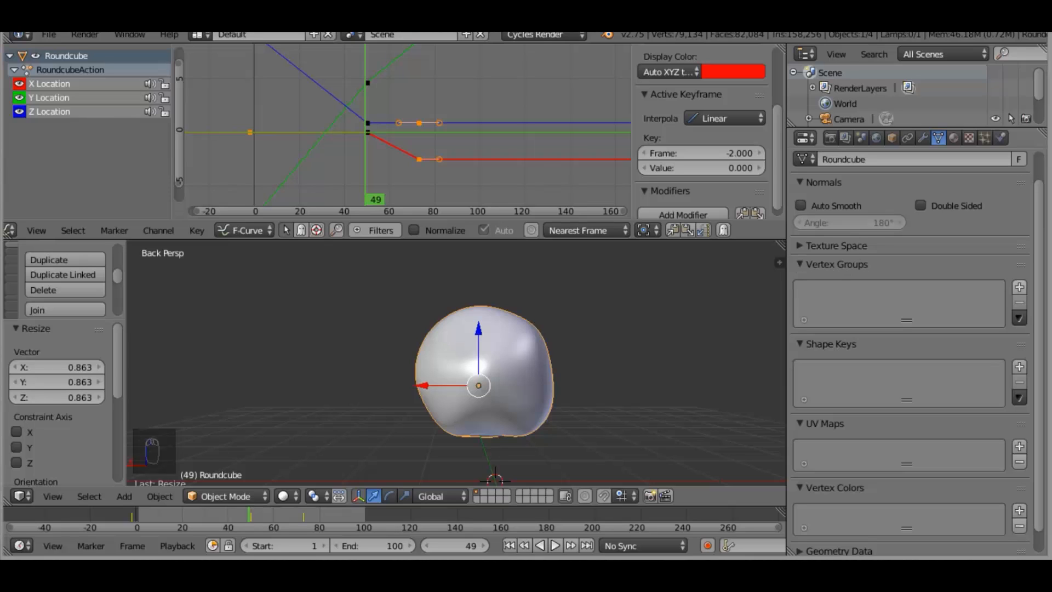
{"action": "left_click", "coordinate": [1019, 288]}
{"action": "double_click", "coordinate": [877, 294]}
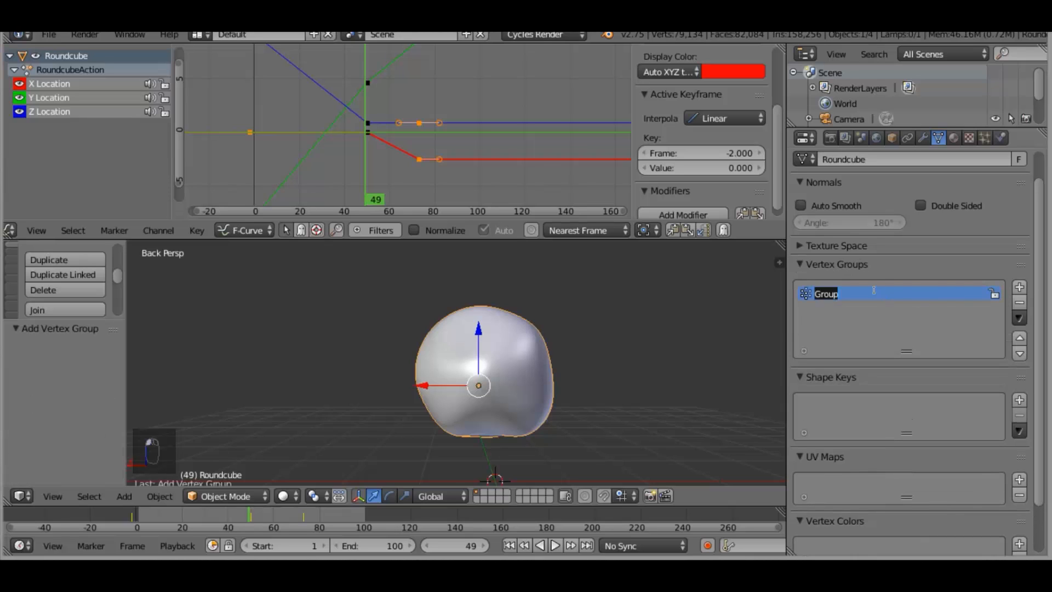
{"action": "key", "text": "BackSpace"}
{"action": "type", "text": "EXPLODE"}
{"action": "key", "text": "Return"}
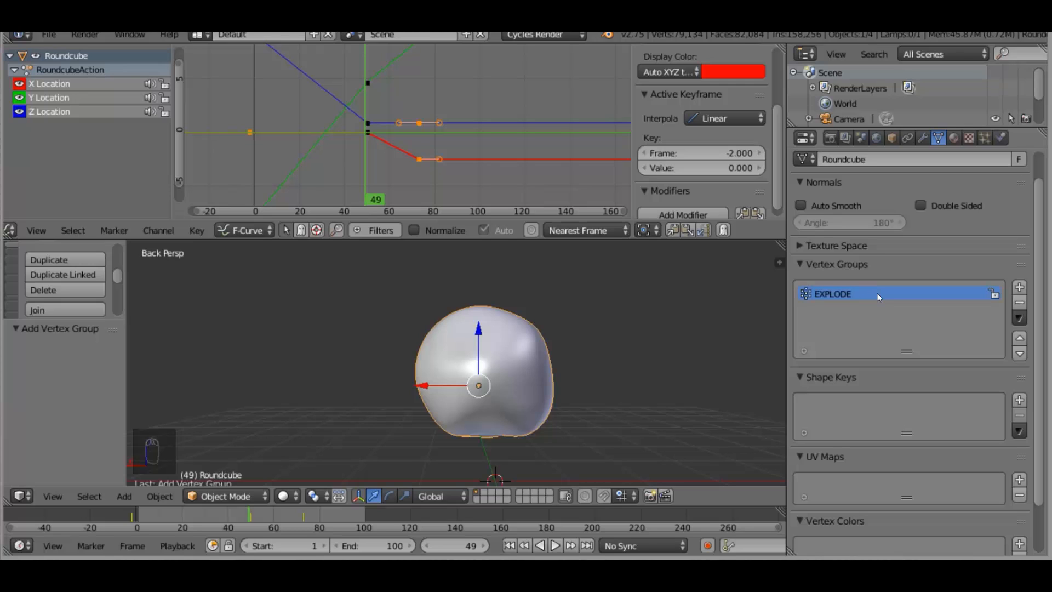
Switch the Roundcube to Weight Paint and paint an initial full-weight patch across the side facing the other rock
{"action": "left_click", "coordinate": [248, 495]}
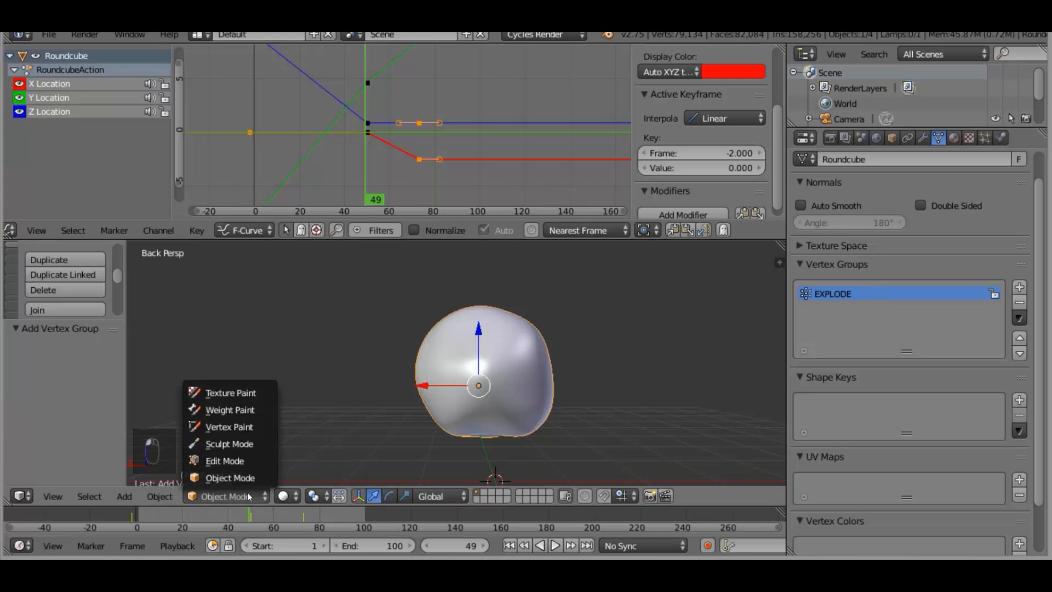
{"action": "left_click", "coordinate": [244, 411]}
{"action": "mouse_move", "coordinate": [467, 388]}
{"action": "left_mouse_down"}
{"action": "mouse_move", "coordinate": [486, 357]}
{"action": "mouse_move", "coordinate": [501, 385]}
{"action": "left_mouse_up"}
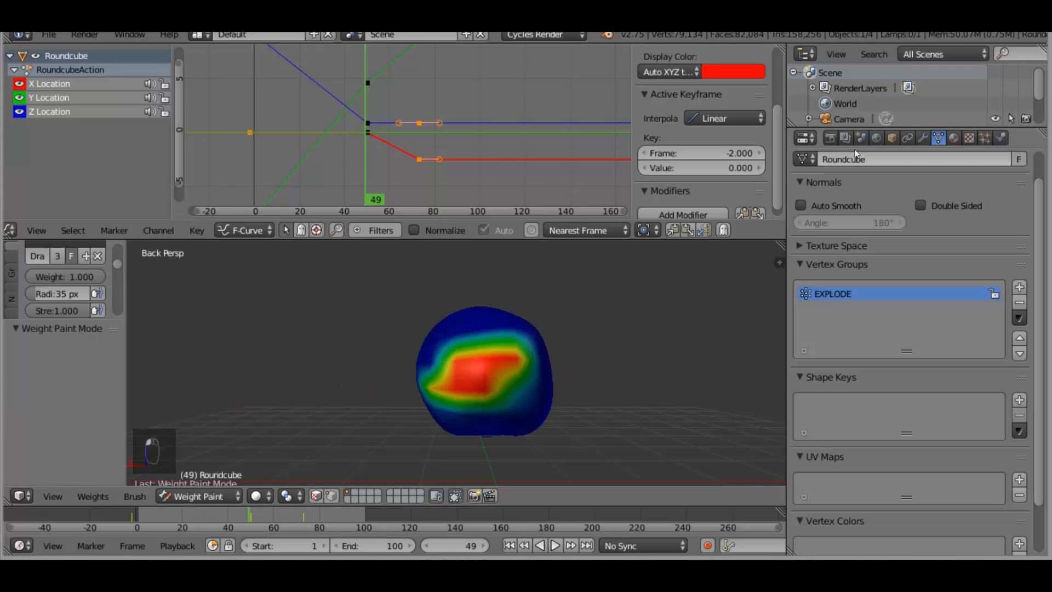
Apply the Roundcube's Subsurf modifier and extend the full-weight paint over most of its impact side
{"action": "left_click", "coordinate": [923, 138]}
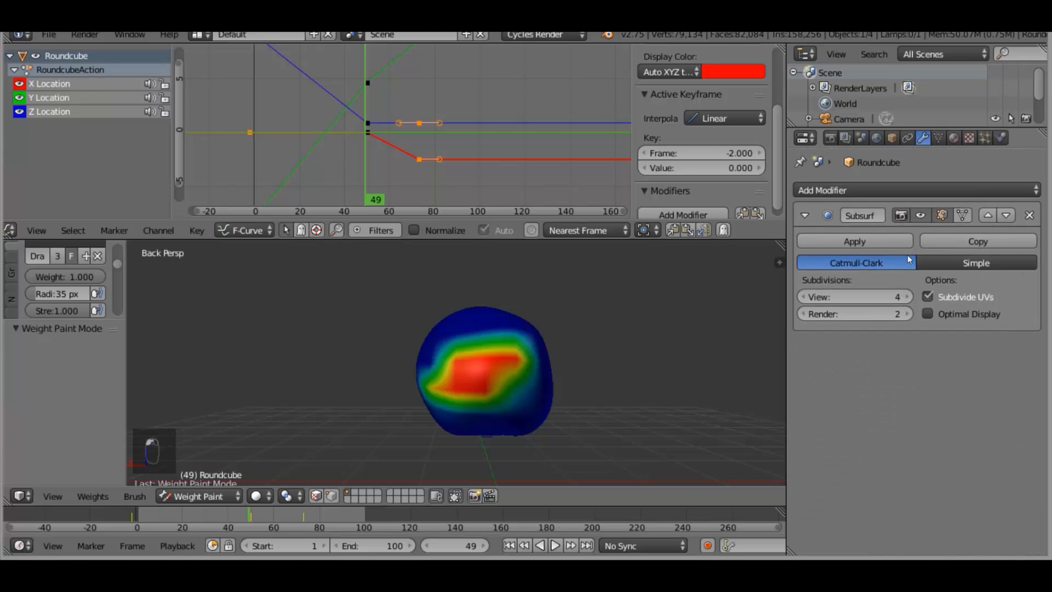
{"action": "left_click", "coordinate": [883, 243]}
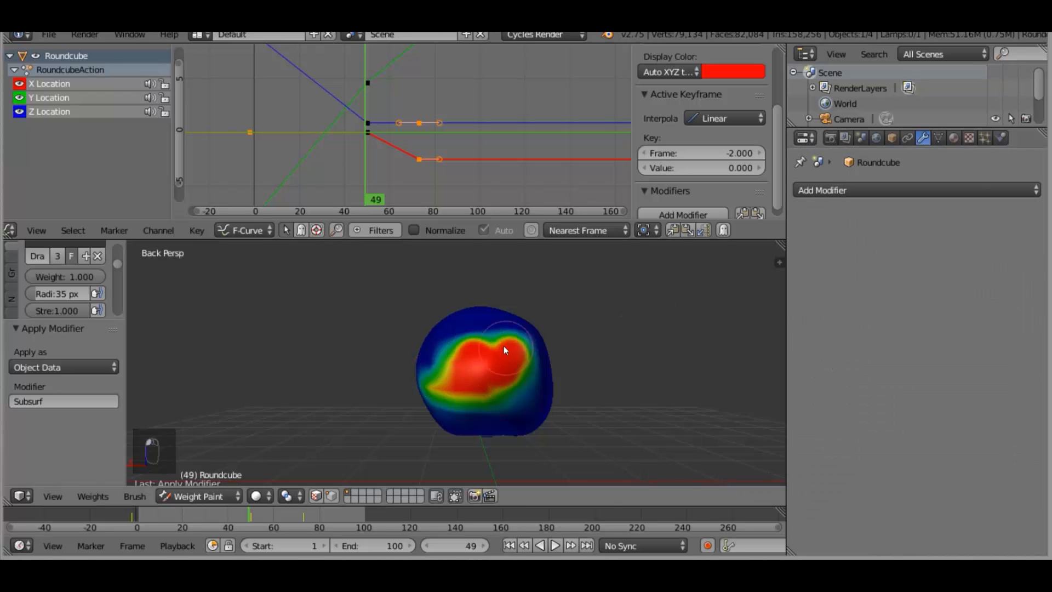
{"action": "left_click_drag", "start_coordinate": [487, 404], "coordinate": [510, 384]}
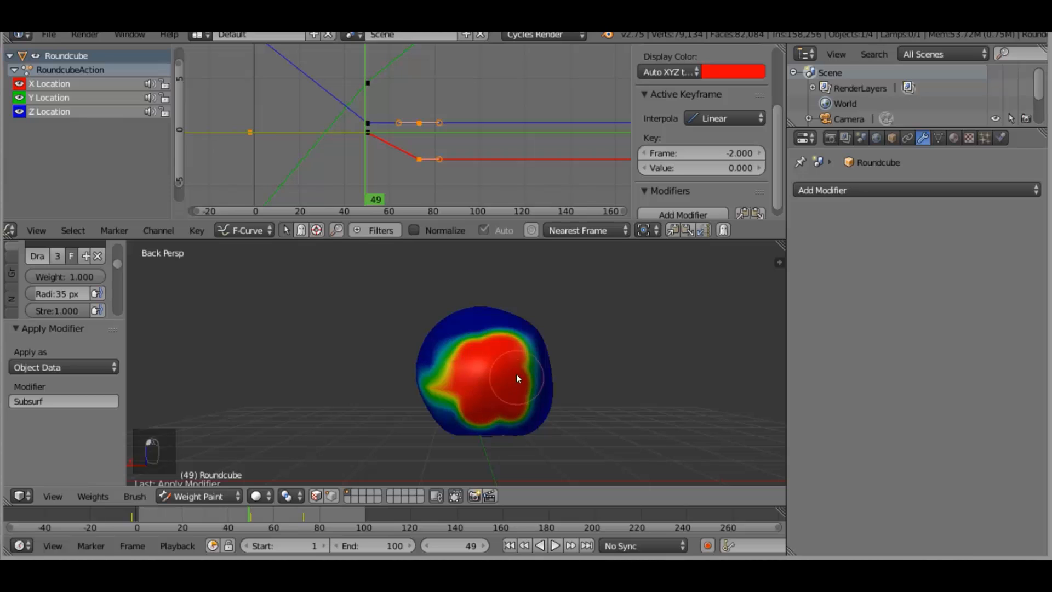
{"action": "mouse_move", "coordinate": [490, 346]}
{"action": "left_mouse_down"}
{"action": "mouse_move", "coordinate": [450, 356]}
{"action": "mouse_move", "coordinate": [482, 401]}
{"action": "mouse_move", "coordinate": [513, 325]}
{"action": "left_mouse_up"}
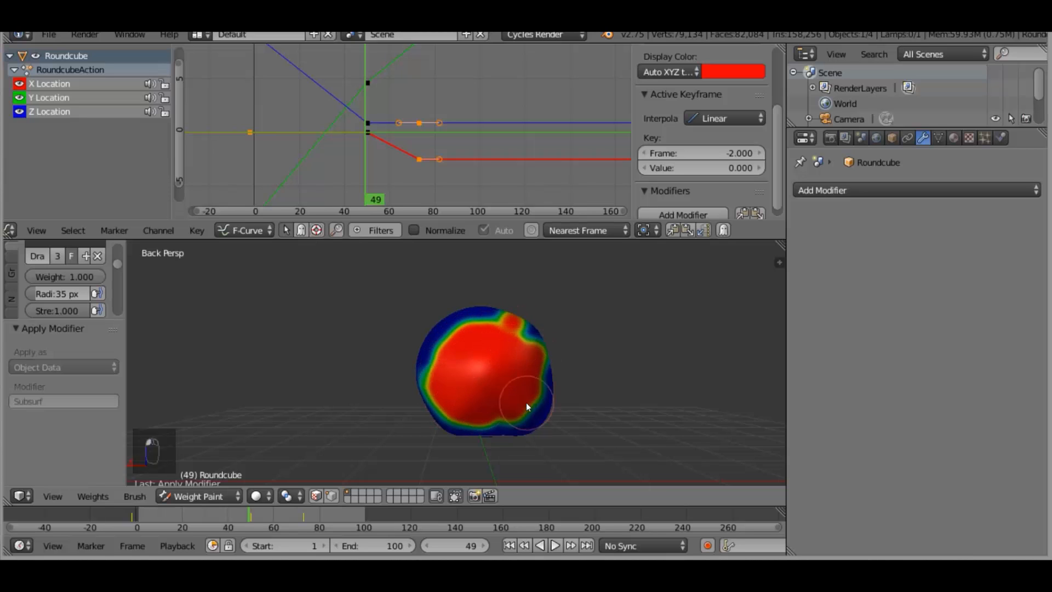
{"action": "mouse_move", "coordinate": [526, 404]}
{"action": "middle_mouse_down"}
{"action": "mouse_move", "coordinate": [469, 414]}
{"action": "mouse_move", "coordinate": [547, 441]}
{"action": "mouse_move", "coordinate": [444, 413]}
{"action": "mouse_move", "coordinate": [422, 428]}
{"action": "middle_mouse_up"}
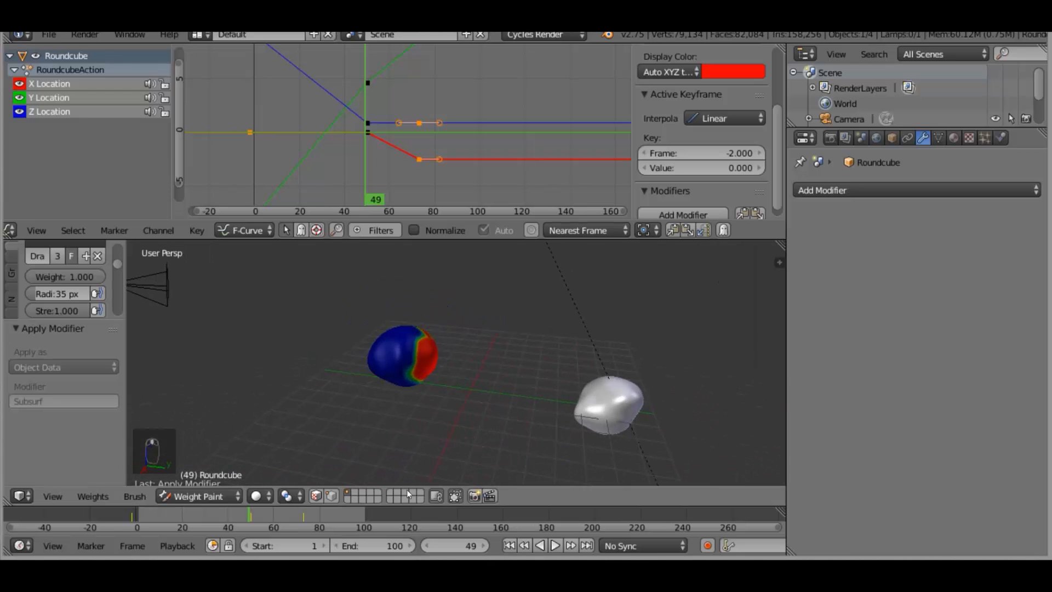
Return to Object Mode and add a Solidify modifier with a thickness of 1 to the painted Roundcube
{"action": "left_click", "coordinate": [265, 497]}
{"action": "middle_click_drag", "start_coordinate": [384, 370], "coordinate": [475, 361]}
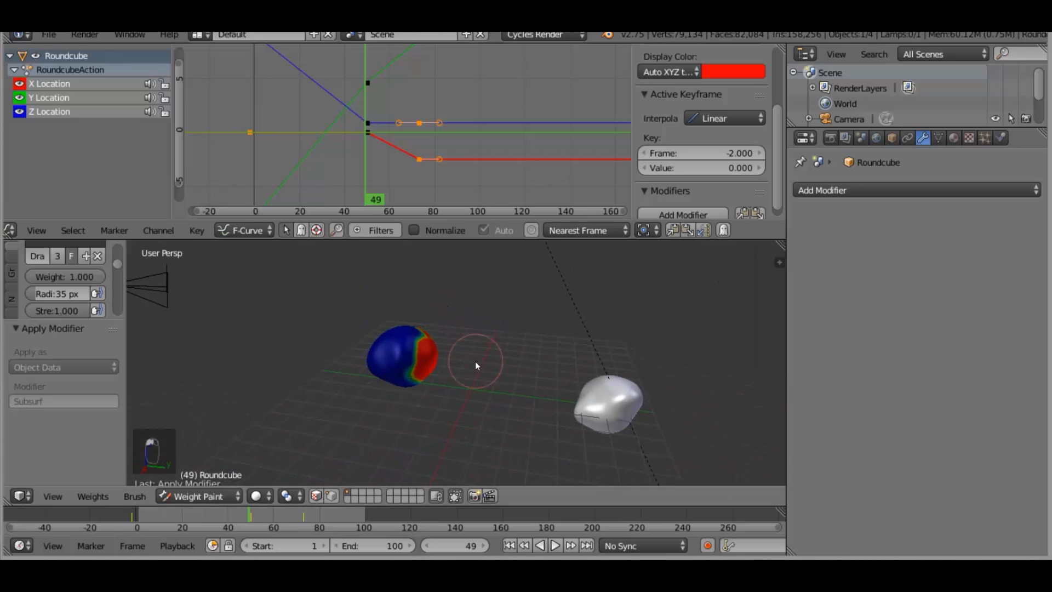
{"action": "left_click", "coordinate": [218, 497]}
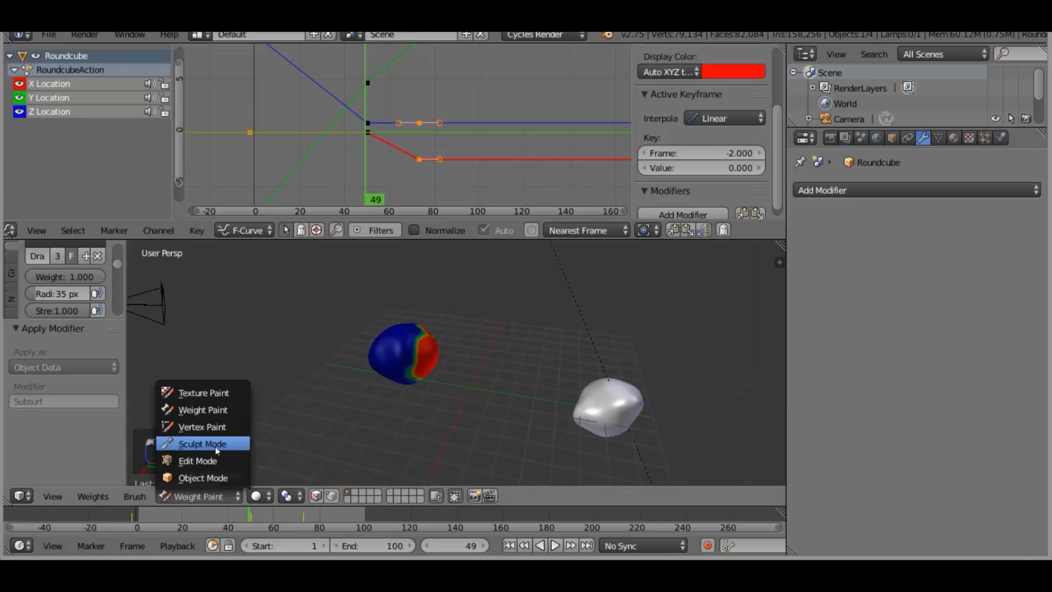
{"action": "left_click", "coordinate": [198, 477]}
{"action": "middle_click_drag", "start_coordinate": [416, 384], "coordinate": [526, 373]}
{"action": "left_click", "coordinate": [872, 192]}
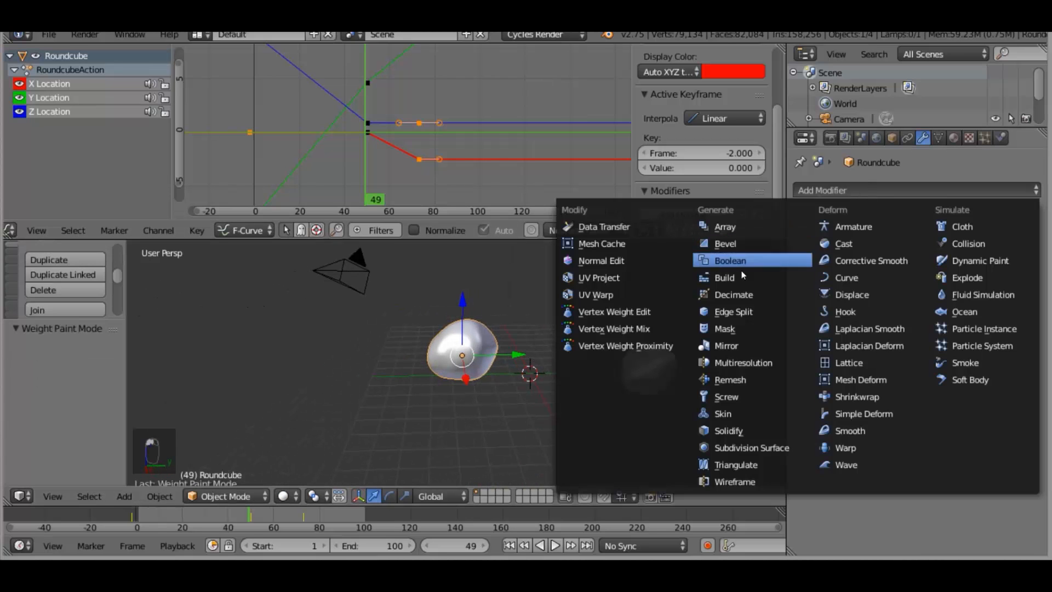
{"action": "left_click", "coordinate": [732, 431]}
{"action": "left_click", "coordinate": [887, 264]}
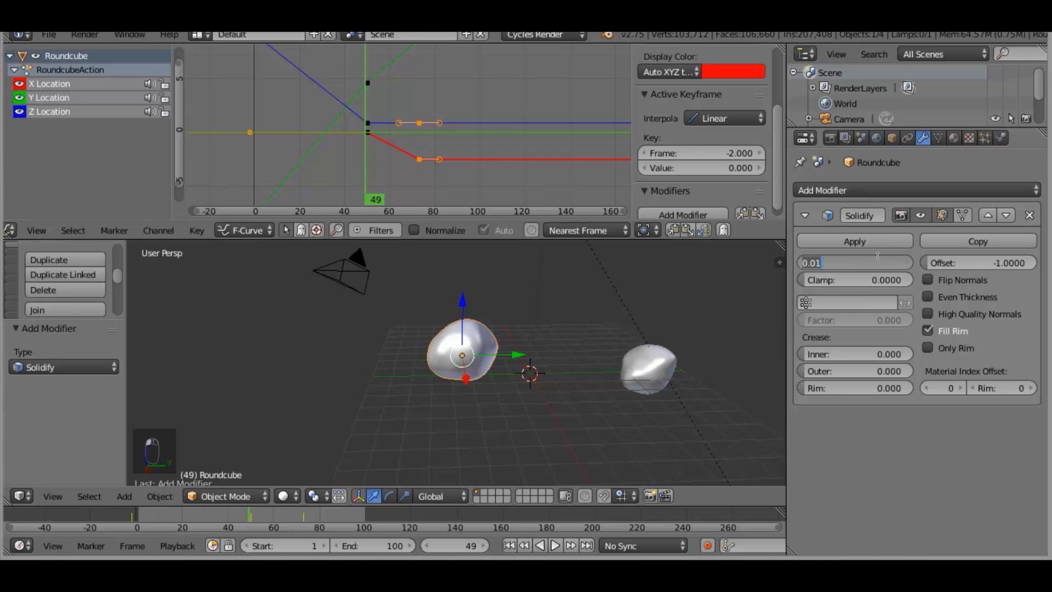
{"action": "type", "text": "1"}
{"action": "key", "text": "Return"}
Run Quick Explode on the painted Roundcube and set the Explode modifier's vertex group to EXPLODE
{"action": "middle_click_drag", "start_coordinate": [666, 332], "coordinate": [364, 356], "text": "shift"}
{"action": "key", "text": "space"}
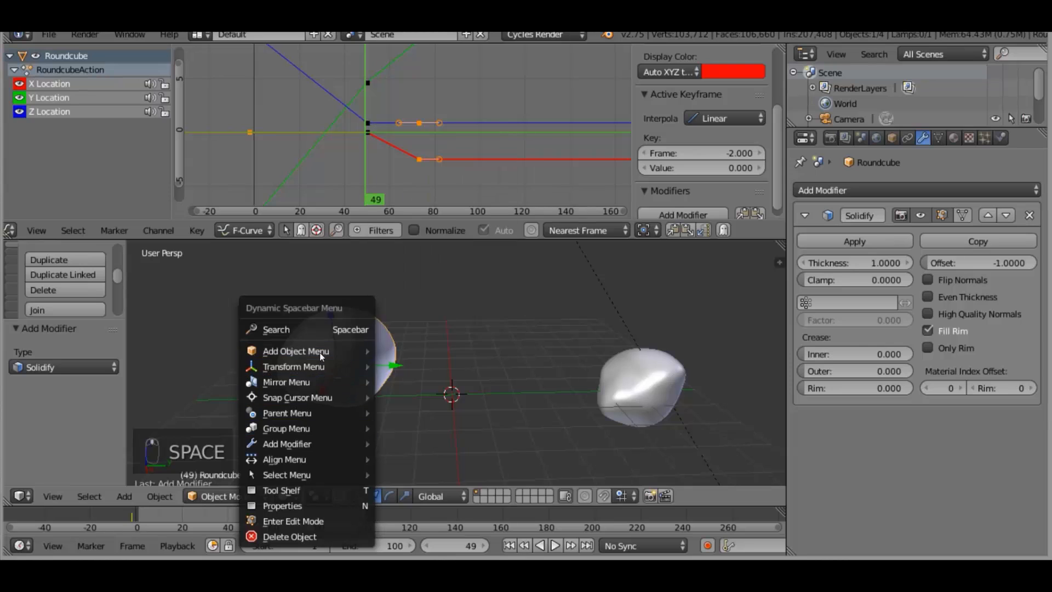
{"action": "left_click", "coordinate": [303, 328]}
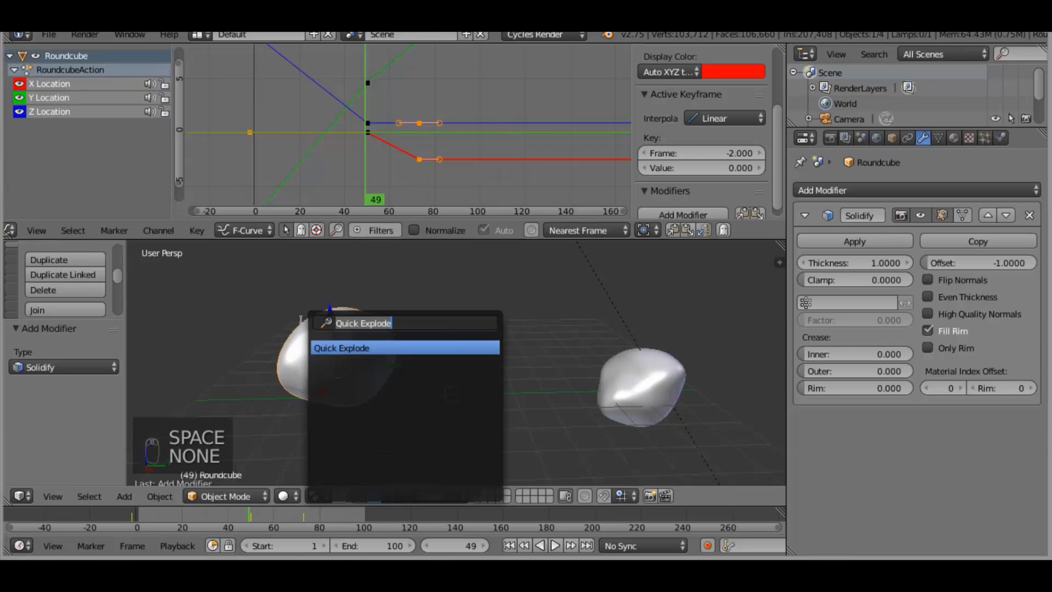
{"action": "left_click", "coordinate": [376, 351]}
{"action": "scroll", "coordinate": [846, 416], "scroll_direction": "down", "scroll_amount": 4}
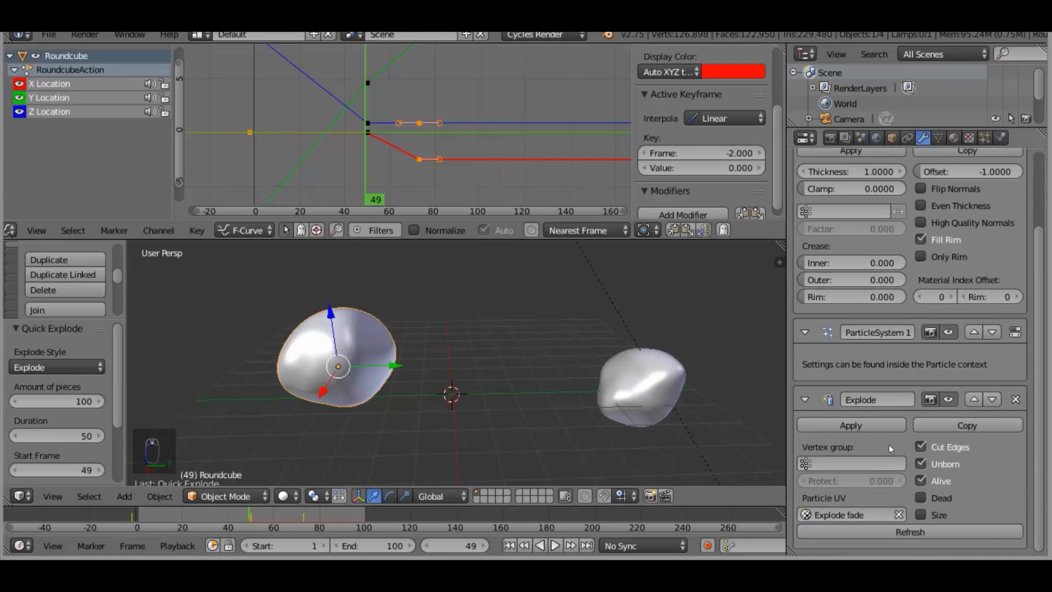
{"action": "left_click", "coordinate": [852, 463]}
{"action": "left_click", "coordinate": [833, 303]}
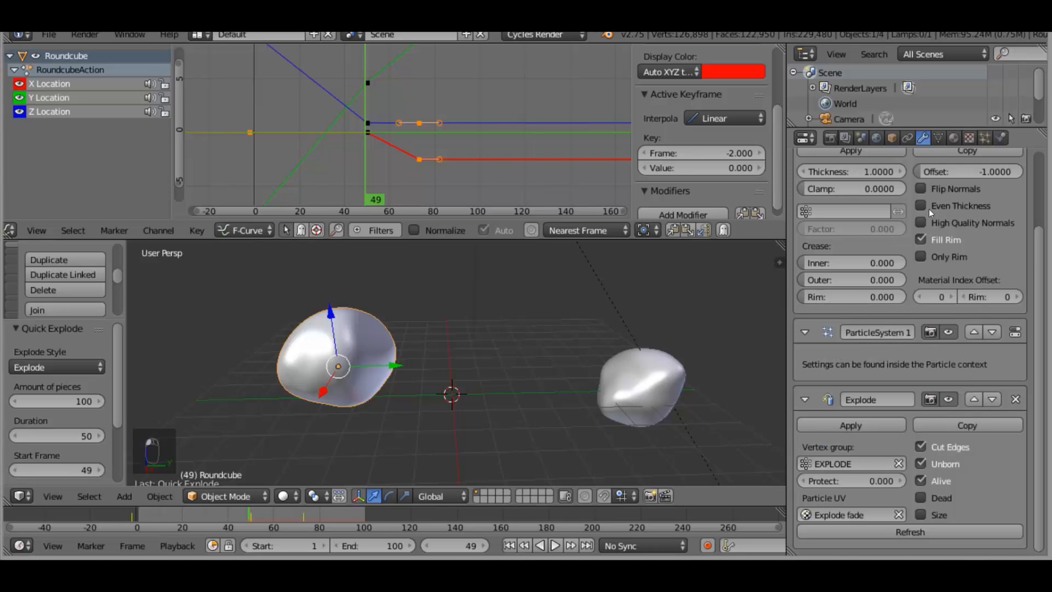
Assign the EXPLODE vertex group to the particle system's density
{"action": "left_click", "coordinate": [983, 138]}
{"action": "scroll", "coordinate": [949, 288], "scroll_direction": "down", "scroll_amount": 10}
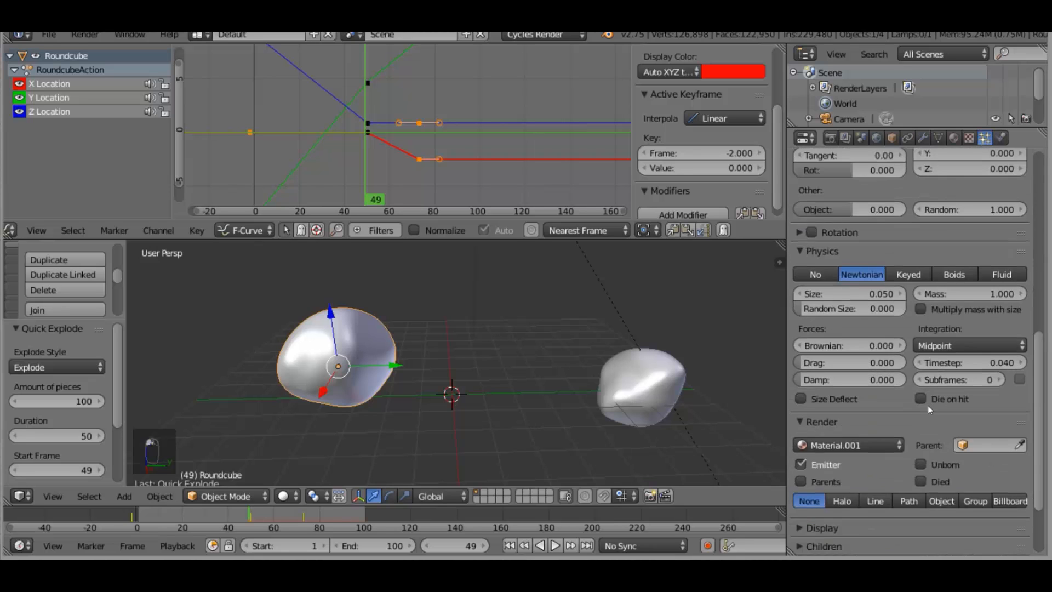
{"action": "scroll", "coordinate": [907, 415], "scroll_direction": "down", "scroll_amount": 4}
{"action": "left_click", "coordinate": [802, 503]}
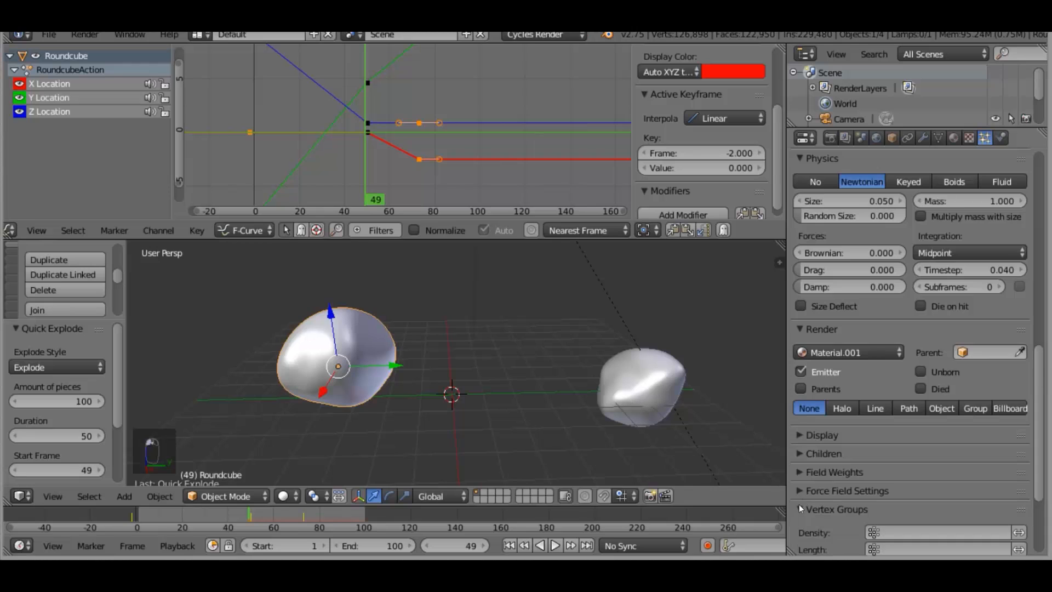
{"action": "scroll", "coordinate": [877, 455], "scroll_direction": "down", "scroll_amount": 5}
{"action": "left_click", "coordinate": [899, 403]}
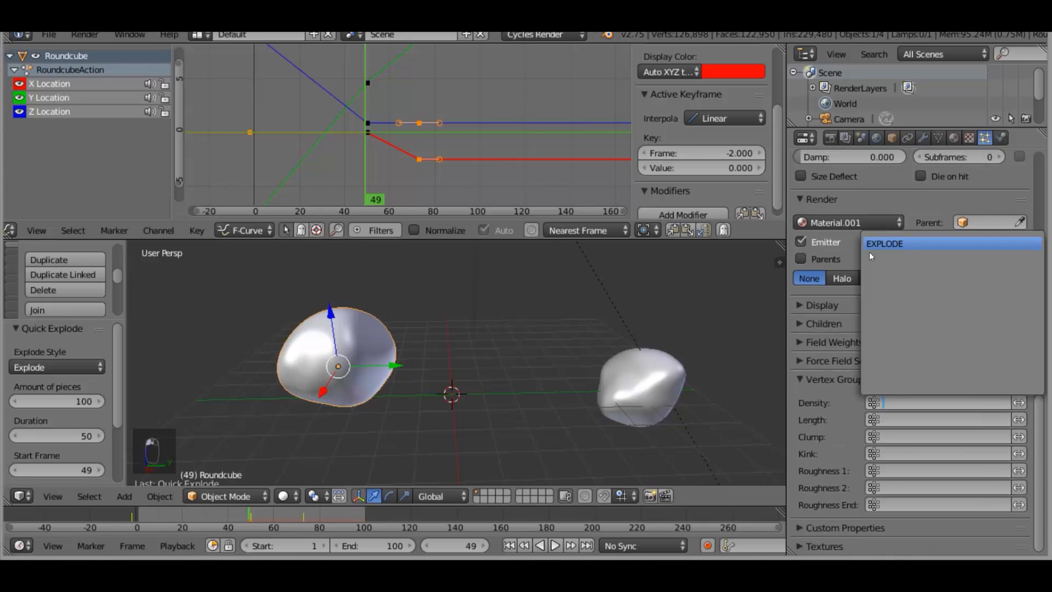
{"action": "left_click", "coordinate": [876, 244]}
{"action": "scroll", "coordinate": [652, 331], "scroll_direction": "down", "scroll_amount": 3}
Play back the explosion from frame 49 and stop it after the impact
{"action": "middle_click_drag", "start_coordinate": [662, 383], "coordinate": [605, 376], "text": "shift"}
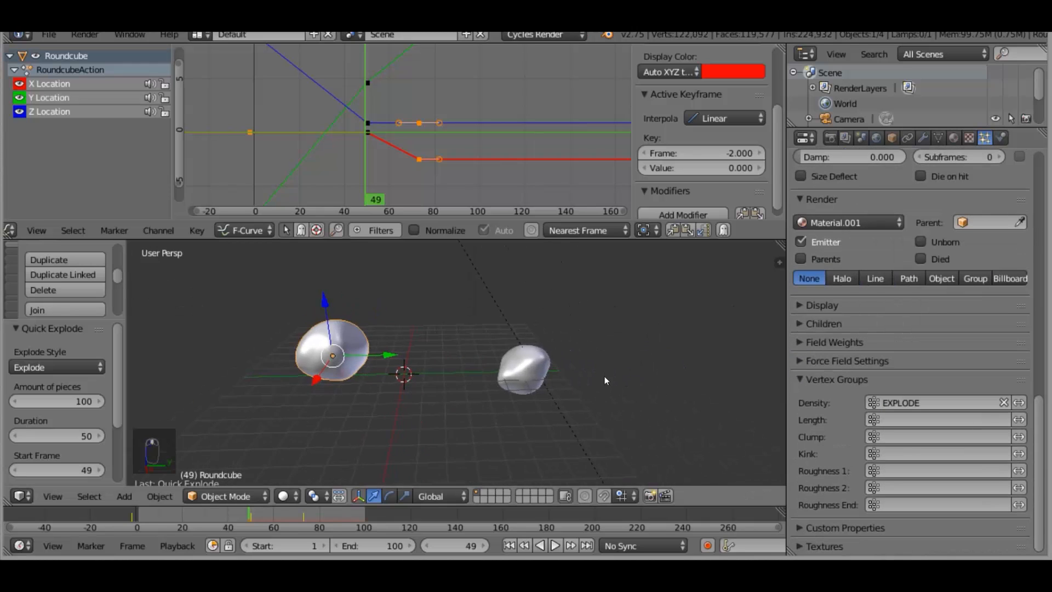
{"action": "key", "text": "alt+a"}
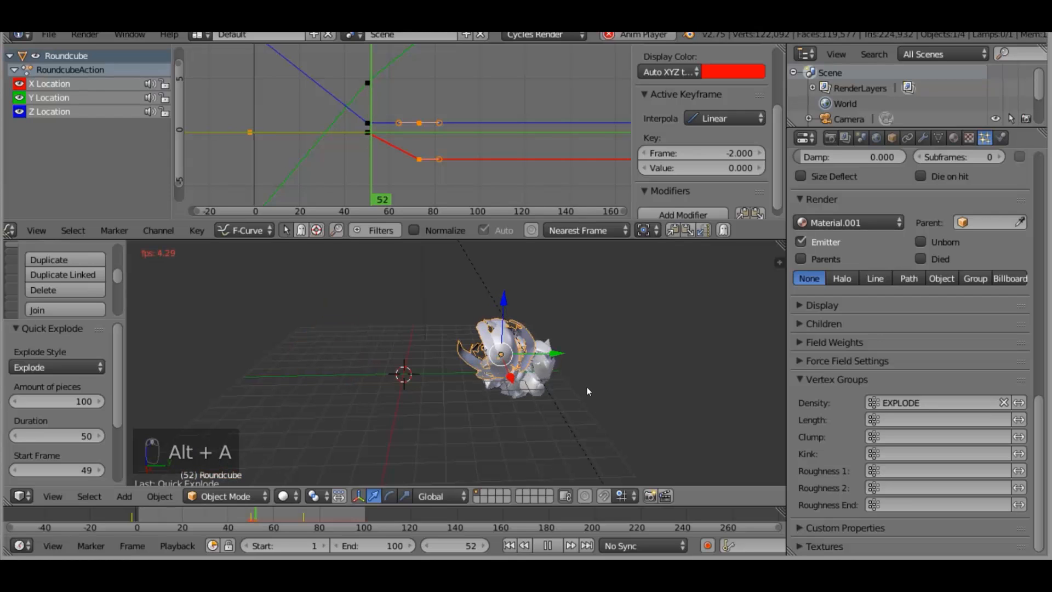
{"action": "key", "text": "Escape"}
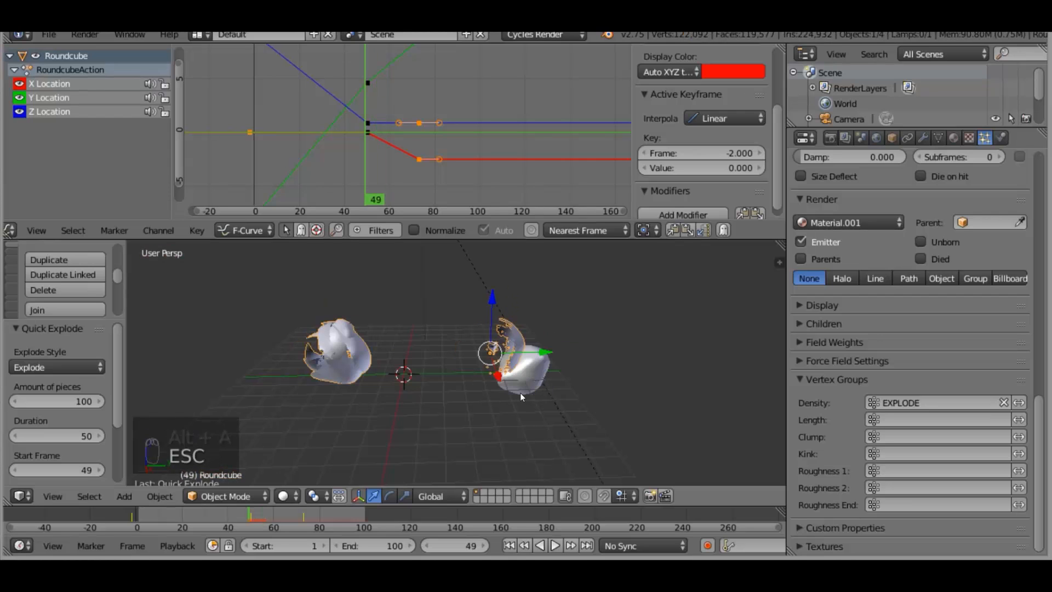
Go to frame 1, play back the whole collision while examining the impact, and stop the playback
{"action": "middle_click_drag", "start_coordinate": [437, 385], "coordinate": [424, 343]}
{"action": "left_click", "coordinate": [461, 545]}
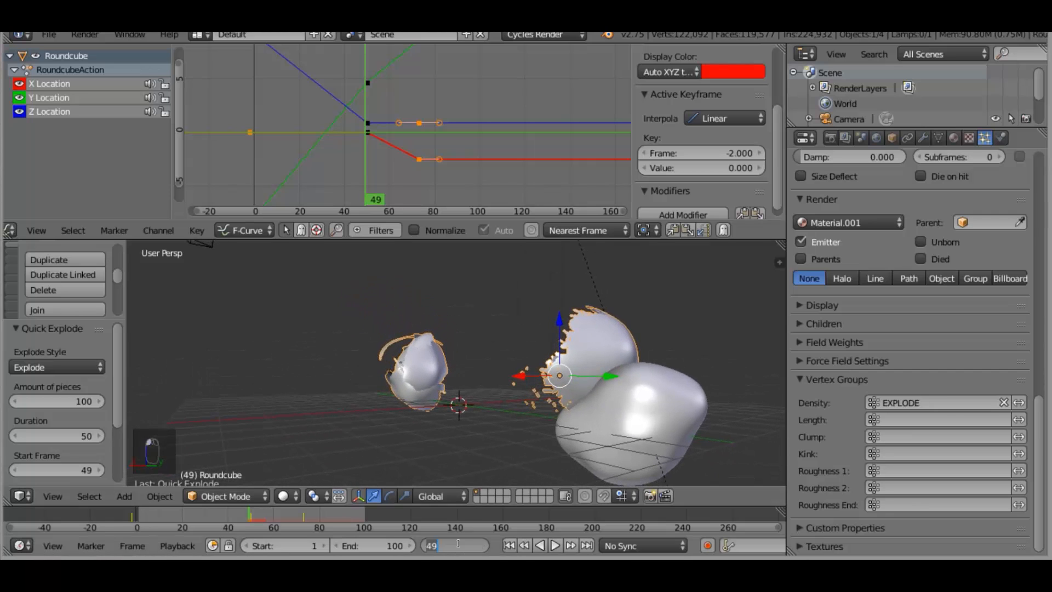
{"action": "type", "text": "1"}
{"action": "key", "text": "Return"}
{"action": "scroll", "coordinate": [459, 415], "scroll_direction": "down", "scroll_amount": 3}
{"action": "scroll", "coordinate": [458, 411], "scroll_direction": "down", "scroll_amount": 2}
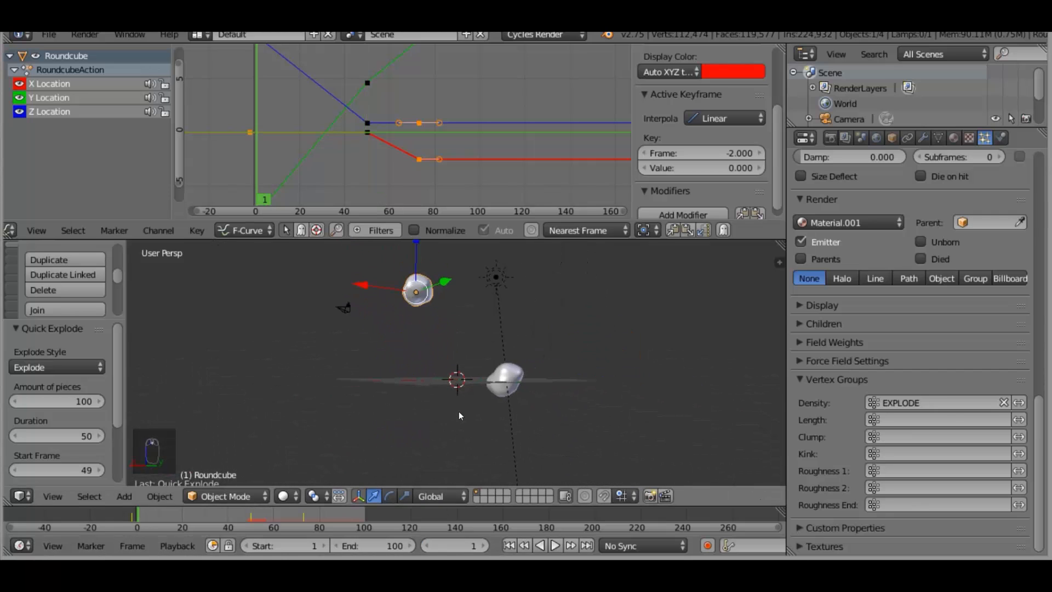
{"action": "key", "text": "alt+a"}
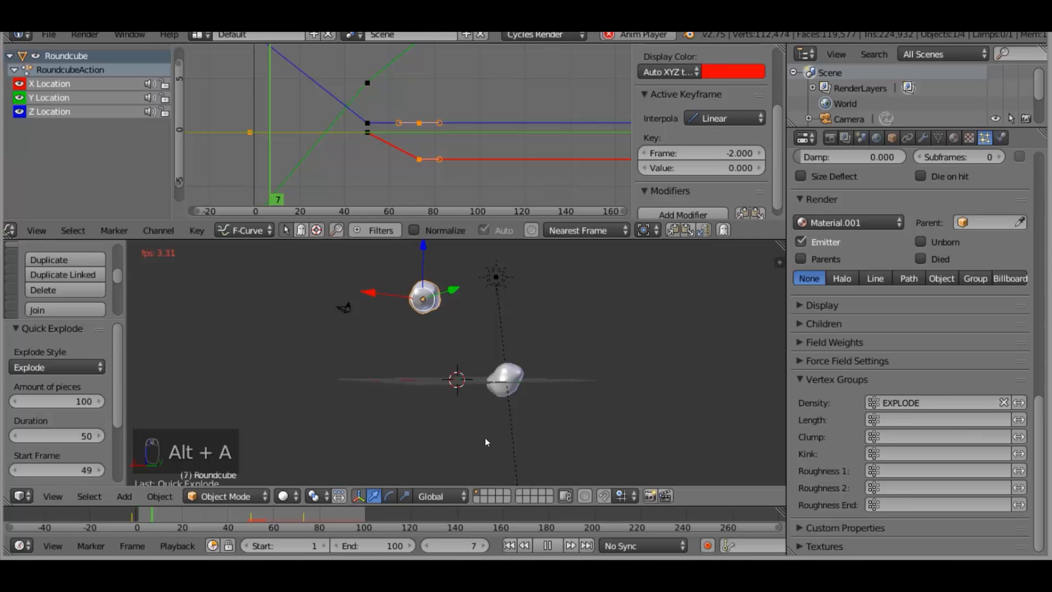
{"action": "middle_click_drag", "start_coordinate": [485, 438], "coordinate": [522, 475]}
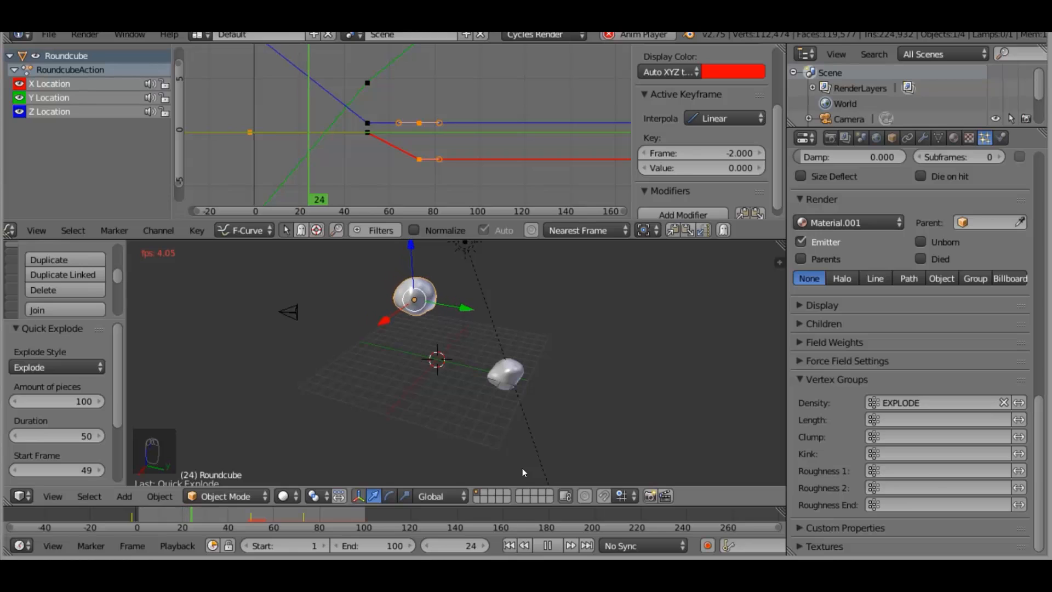
{"action": "middle_click_drag", "start_coordinate": [522, 468], "coordinate": [514, 462]}
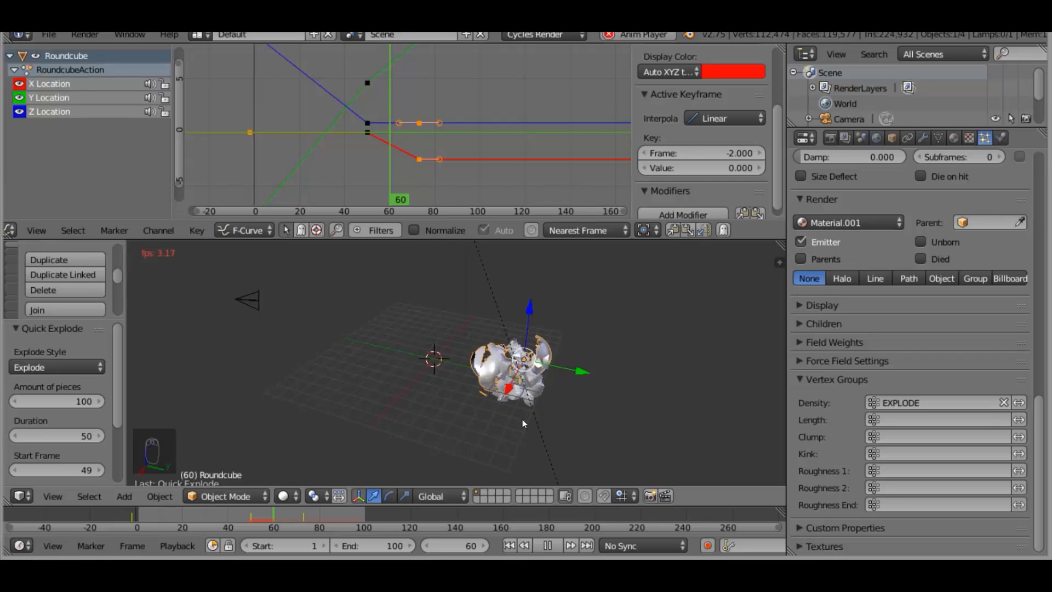
{"action": "key", "text": "Escape"}
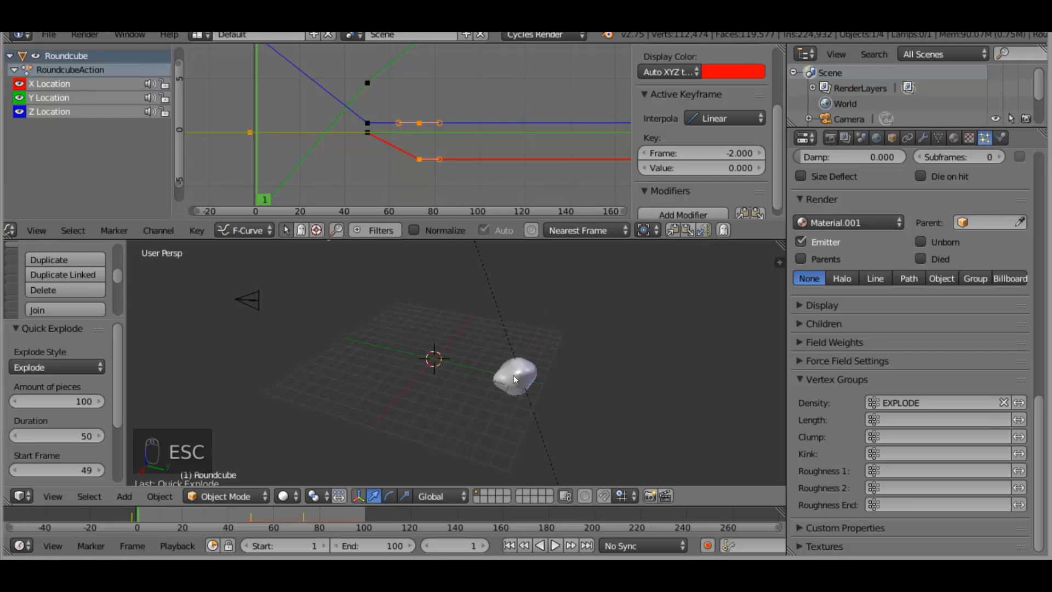
Go to frame 49 and examine the shattered surface of the striking rock up close
{"action": "middle_click_drag", "start_coordinate": [573, 401], "coordinate": [478, 532]}
{"action": "left_click", "coordinate": [456, 545]}
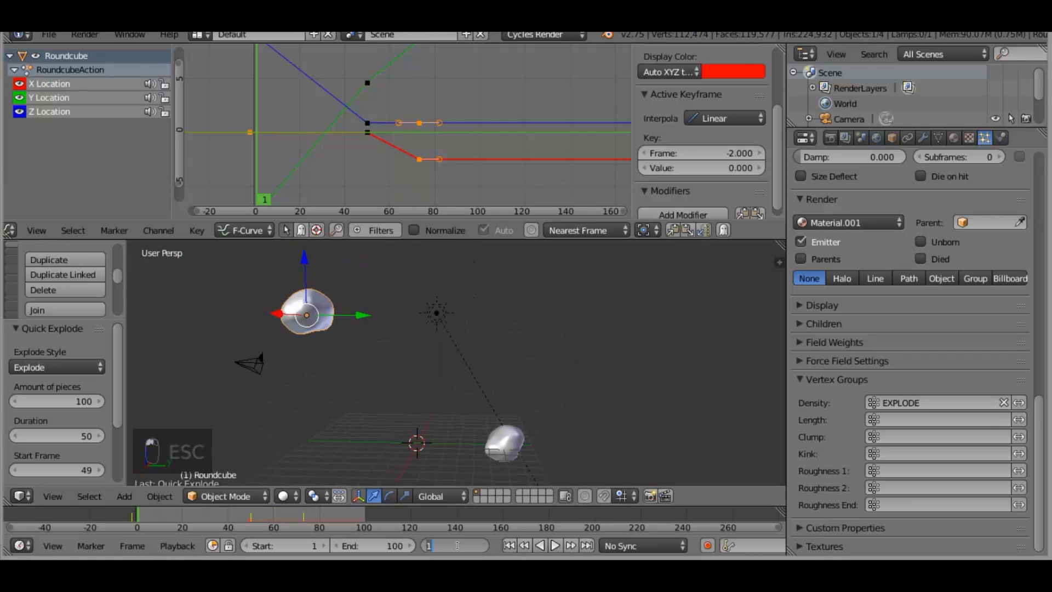
{"action": "type", "text": "49"}
{"action": "key", "text": "Return"}
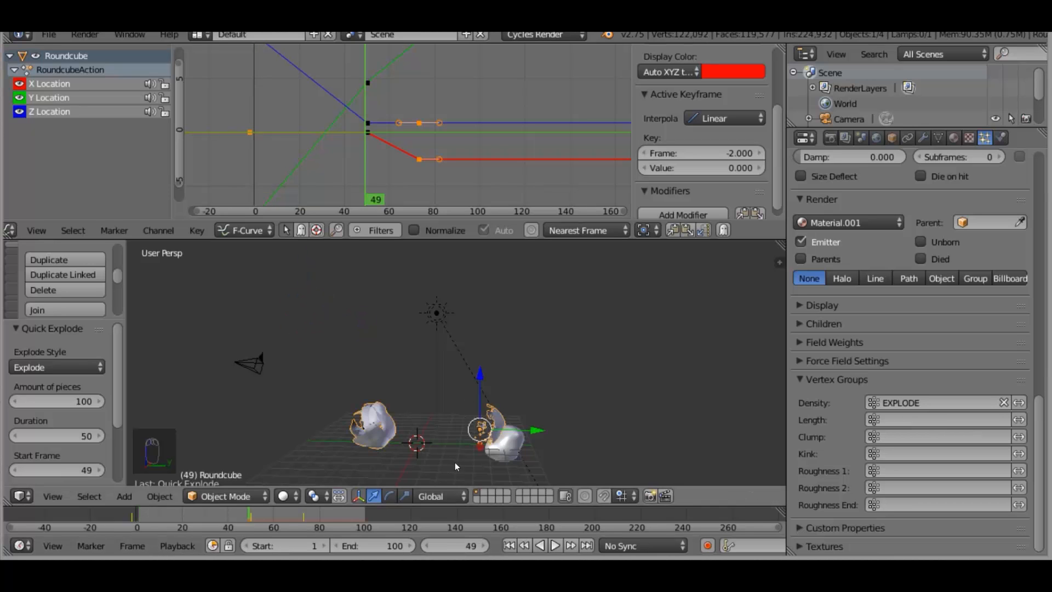
{"action": "scroll", "coordinate": [488, 428], "scroll_direction": "up", "scroll_amount": 5}
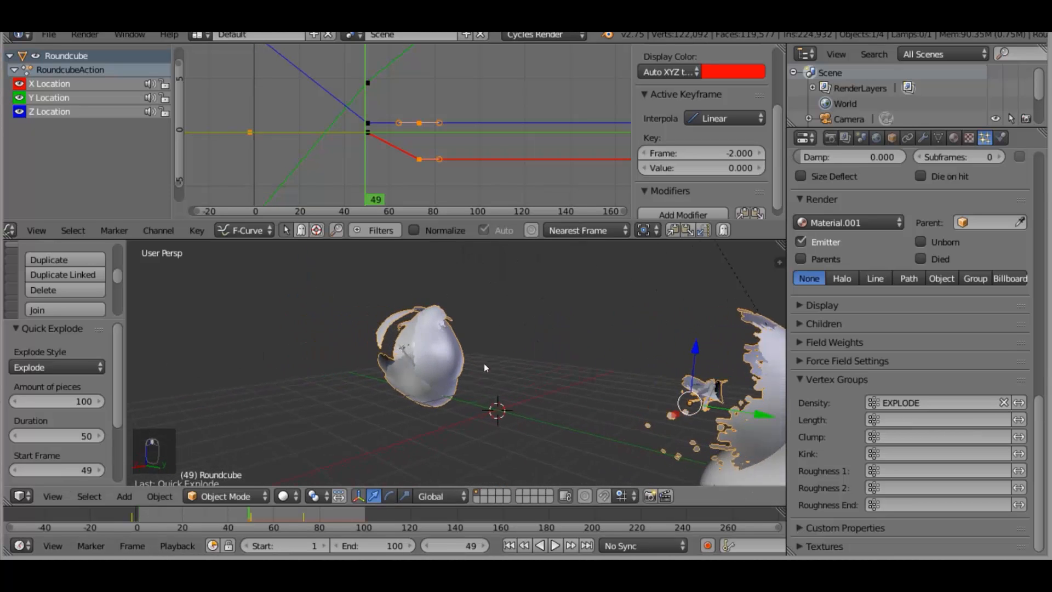
{"action": "middle_click_drag", "start_coordinate": [485, 364], "coordinate": [607, 370]}
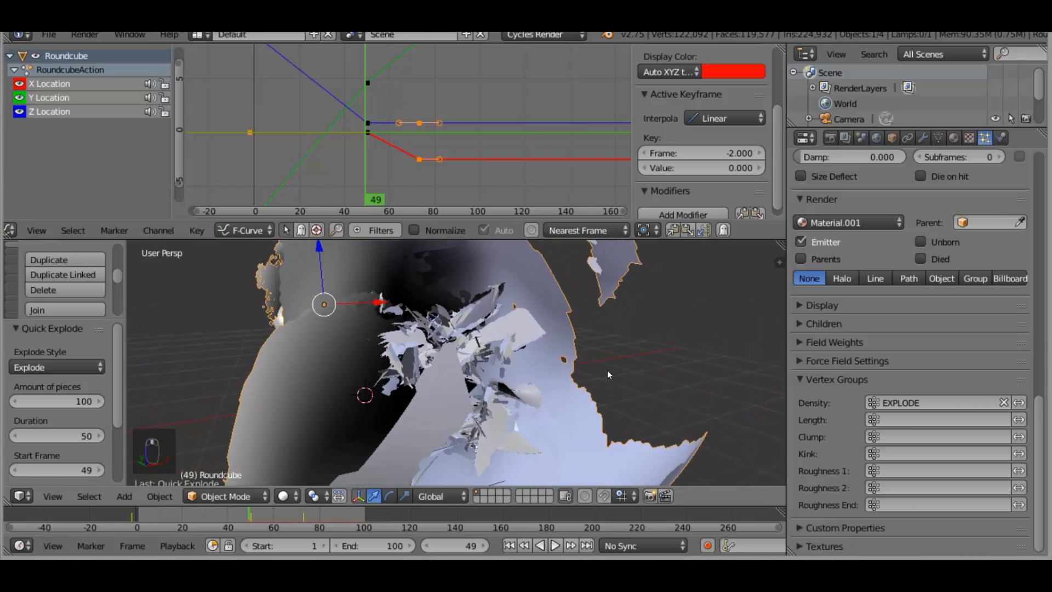
Set the particle system's emission number to 50
{"action": "scroll", "coordinate": [931, 236], "scroll_direction": "up", "scroll_amount": 10}
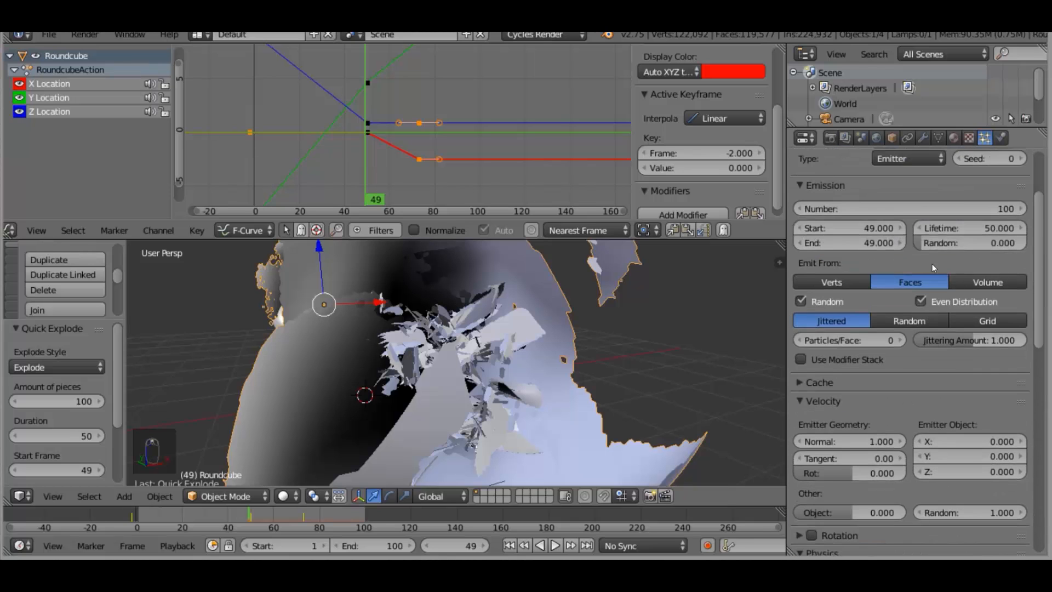
{"action": "scroll", "coordinate": [932, 264], "scroll_direction": "up", "scroll_amount": 4}
{"action": "left_click", "coordinate": [877, 308]}
{"action": "type", "text": "50"}
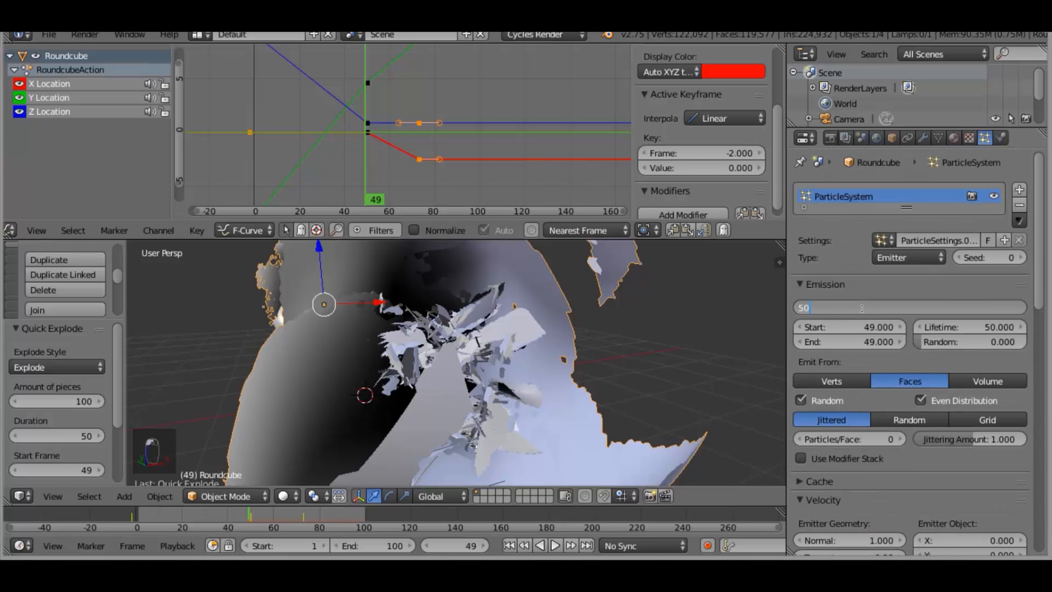
{"action": "key", "text": "Return"}
Play back the explosion from frame 49 with a view of both rocks and stop the playback
{"action": "scroll", "coordinate": [582, 290], "scroll_direction": "down", "scroll_amount": 2}
{"action": "middle_click_drag", "start_coordinate": [583, 294], "coordinate": [311, 285]}
{"action": "key", "text": "alt+a"}
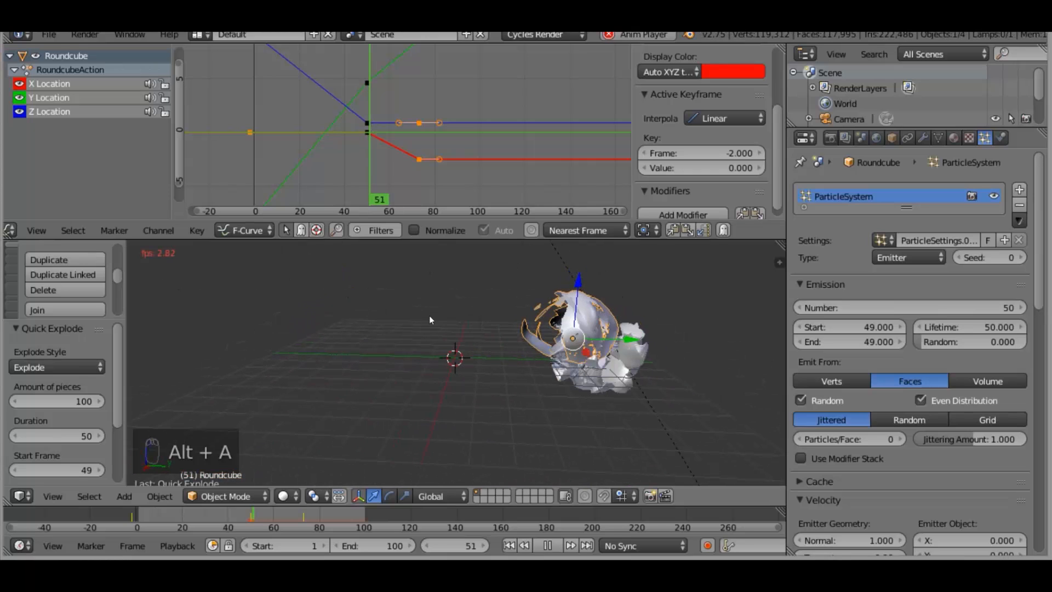
{"action": "key", "text": "Escape"}
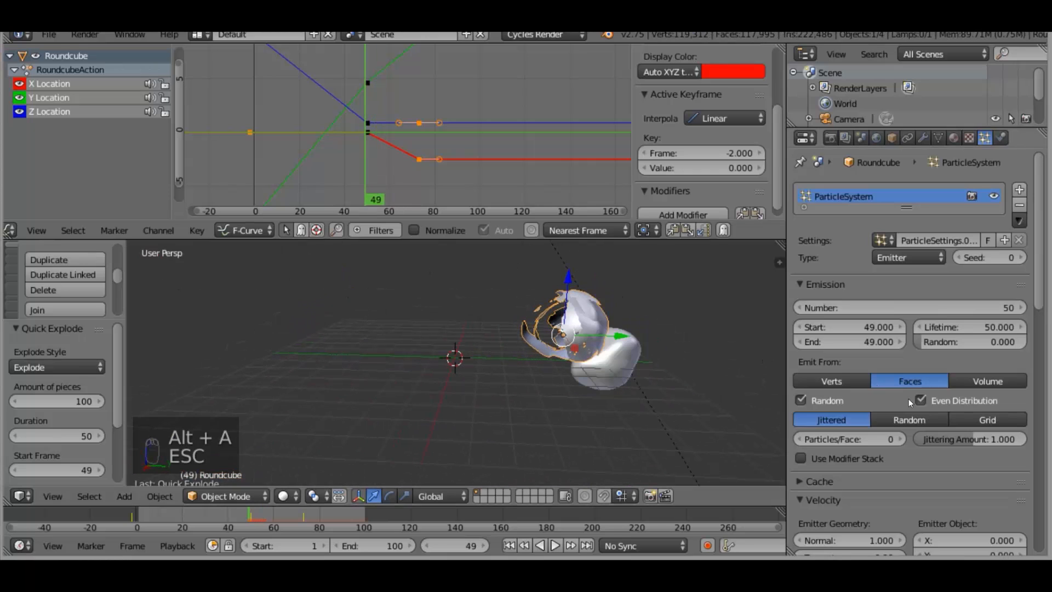
Clear the particle system's density vertex group and reassign EXPLODE to it
{"action": "scroll", "coordinate": [904, 407], "scroll_direction": "down", "scroll_amount": 15}
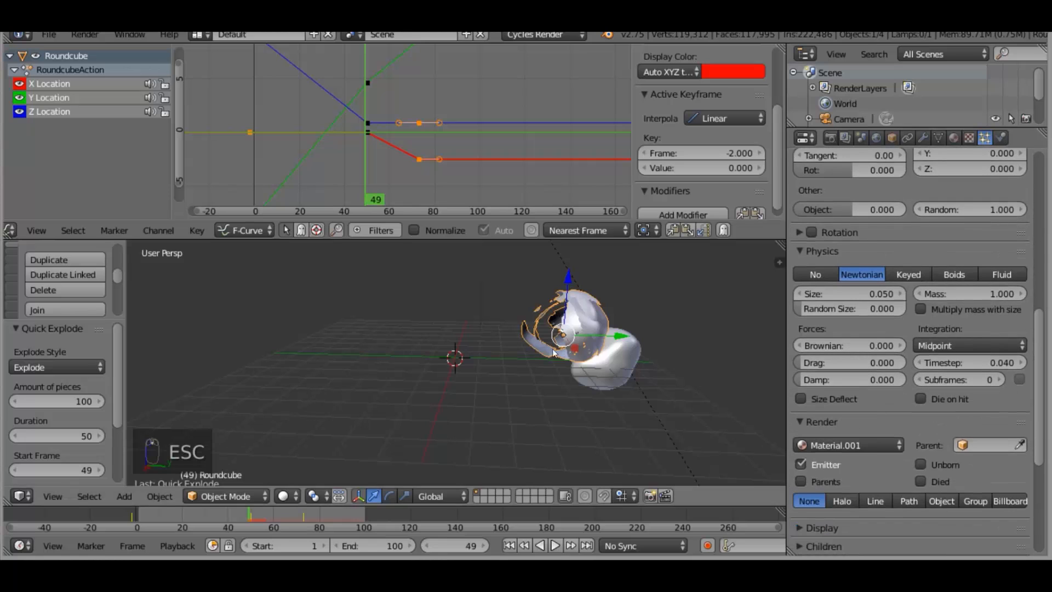
{"action": "scroll", "coordinate": [877, 392], "scroll_direction": "down", "scroll_amount": 7}
{"action": "mouse_move", "coordinate": [554, 401]}
{"action": "middle_mouse_down"}
{"action": "mouse_move", "coordinate": [613, 418]}
{"action": "mouse_move", "coordinate": [452, 473]}
{"action": "mouse_move", "coordinate": [512, 334]}
{"action": "mouse_move", "coordinate": [558, 399]}
{"action": "middle_mouse_up"}
{"action": "scroll", "coordinate": [558, 398], "scroll_direction": "down", "scroll_amount": 5}
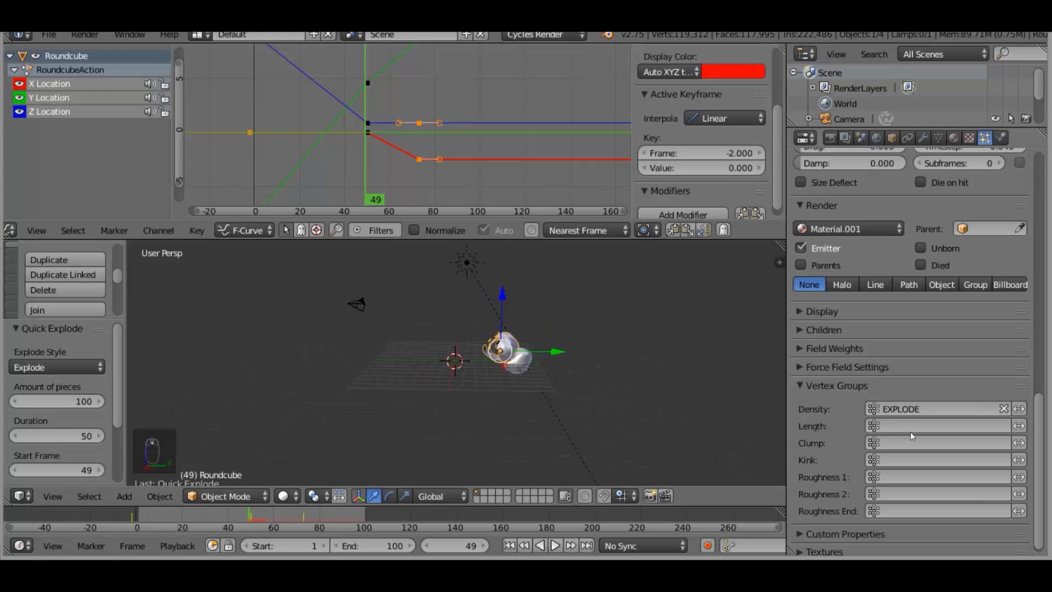
{"action": "left_click", "coordinate": [1004, 409]}
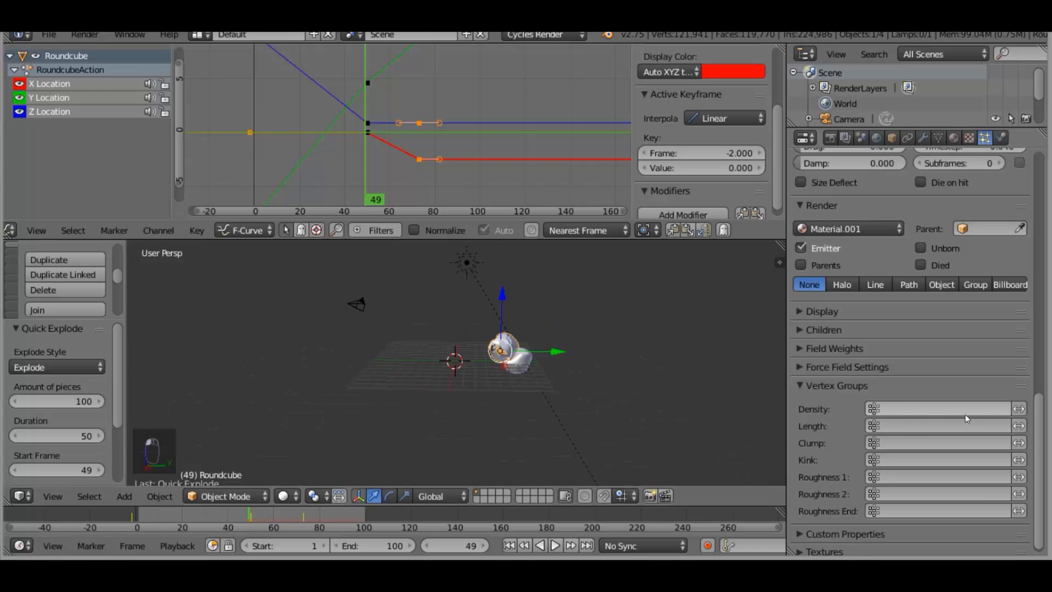
{"action": "left_click", "coordinate": [912, 411]}
{"action": "left_click", "coordinate": [895, 252]}
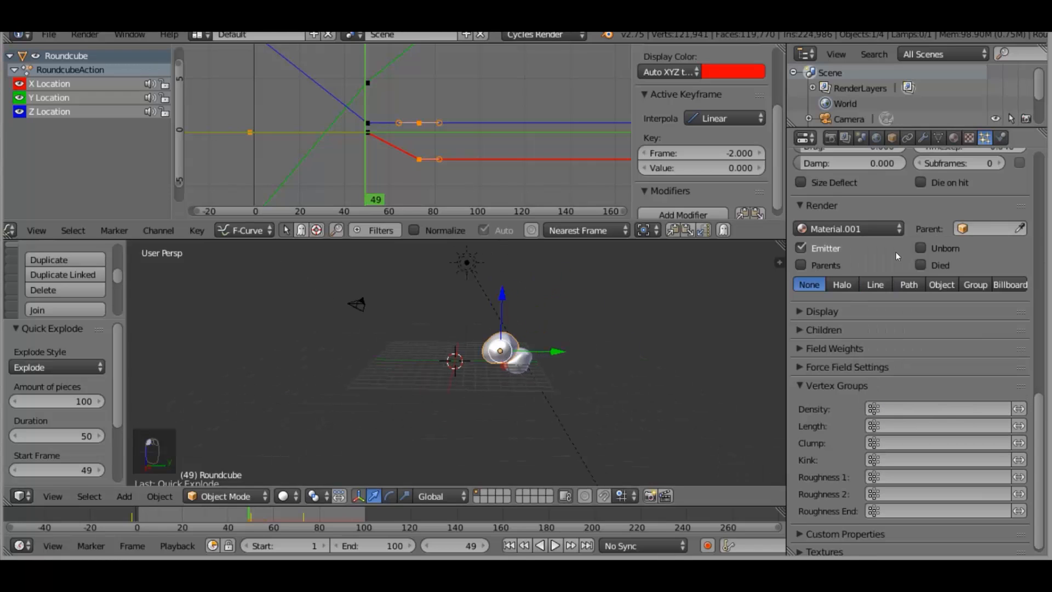
{"action": "left_click", "coordinate": [889, 413]}
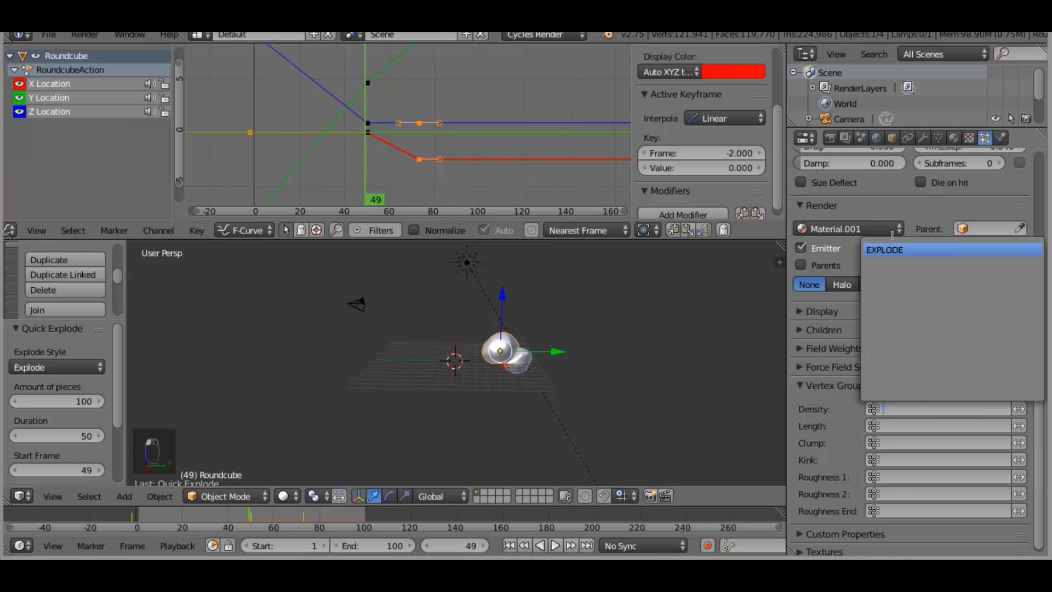
Assign the EXPLODE vertex group to the particle system's length, clump, kink, roughness 1, roughness 2 and roughness end
{"action": "left_click", "coordinate": [900, 426]}
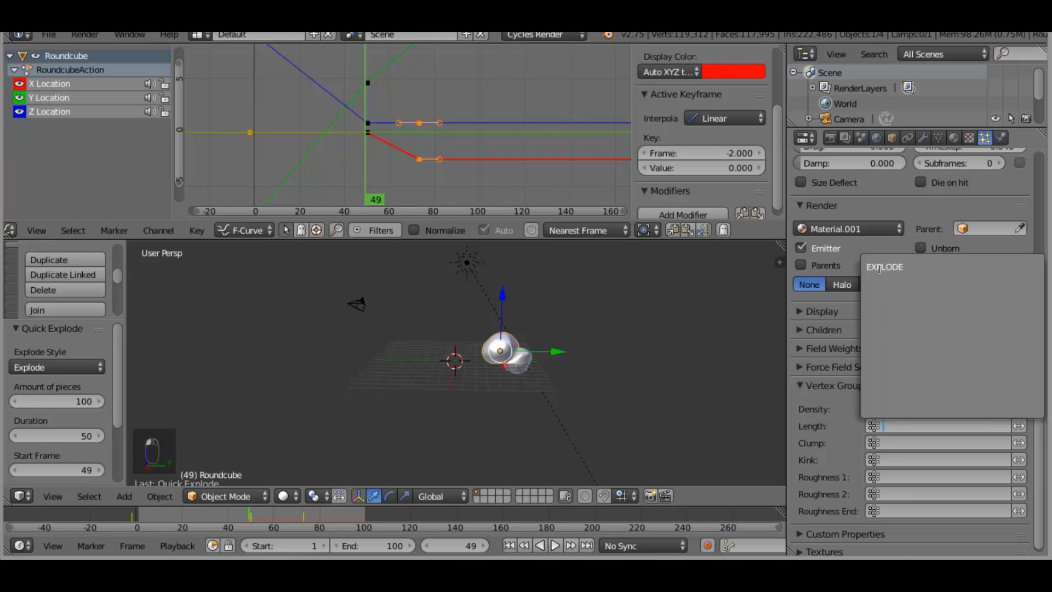
{"action": "left_click", "coordinate": [900, 268]}
{"action": "left_click", "coordinate": [902, 443]}
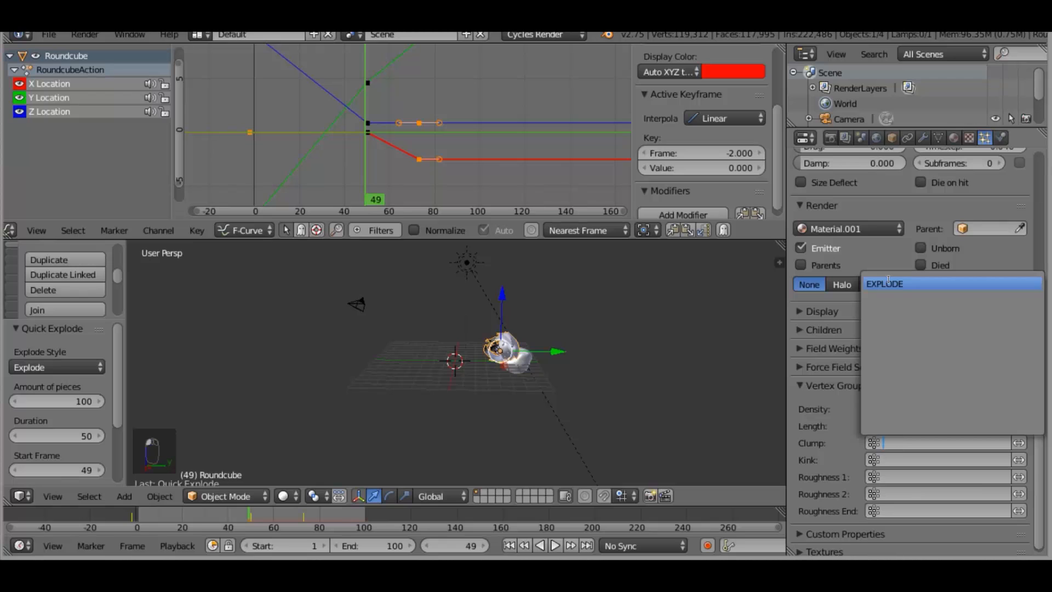
{"action": "key", "text": "Return"}
{"action": "left_click", "coordinate": [908, 458]}
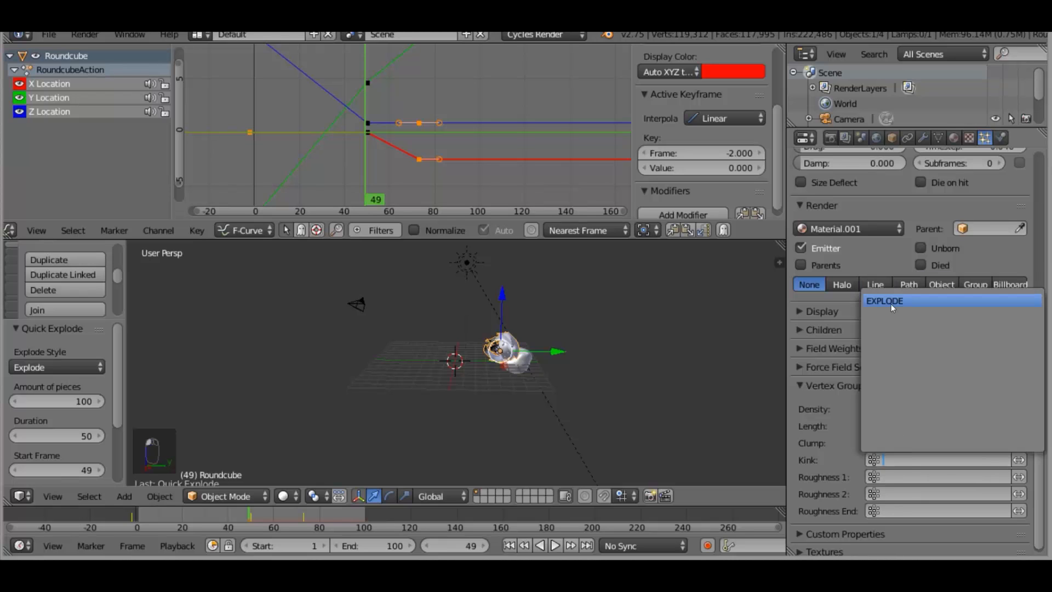
{"action": "left_click", "coordinate": [891, 301]}
{"action": "left_click", "coordinate": [909, 476]}
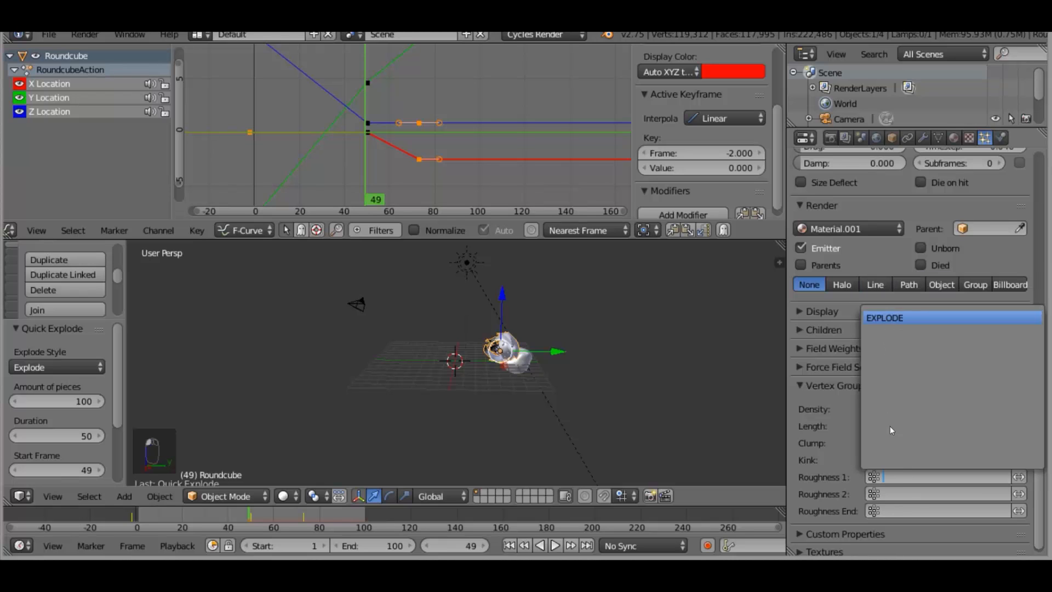
{"action": "left_click", "coordinate": [891, 318]}
{"action": "left_click", "coordinate": [885, 493]}
{"action": "left_click", "coordinate": [884, 333]}
{"action": "left_click", "coordinate": [885, 511]}
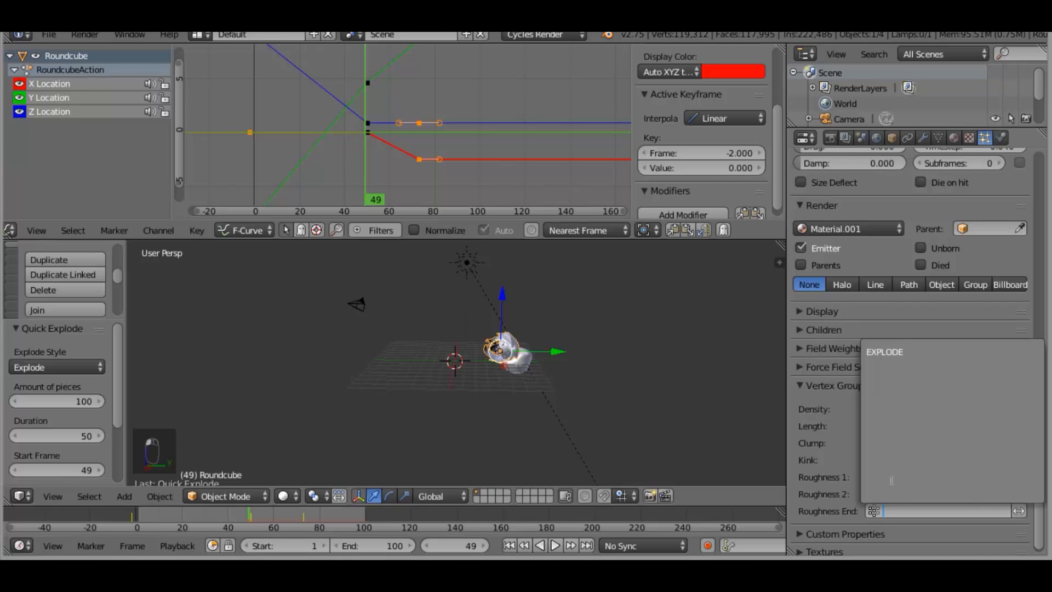
{"action": "key", "text": "Return"}
Go to frame 48, play back the explosion while watching the impact, and stop the playback
{"action": "scroll", "coordinate": [574, 372], "scroll_direction": "up", "scroll_amount": 4}
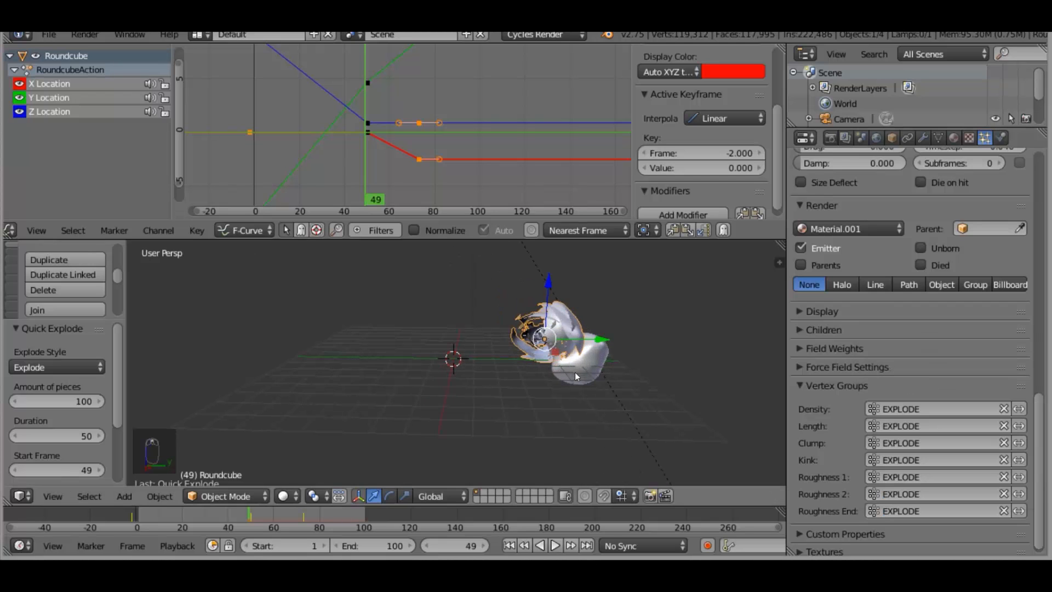
{"action": "left_click", "coordinate": [431, 546]}
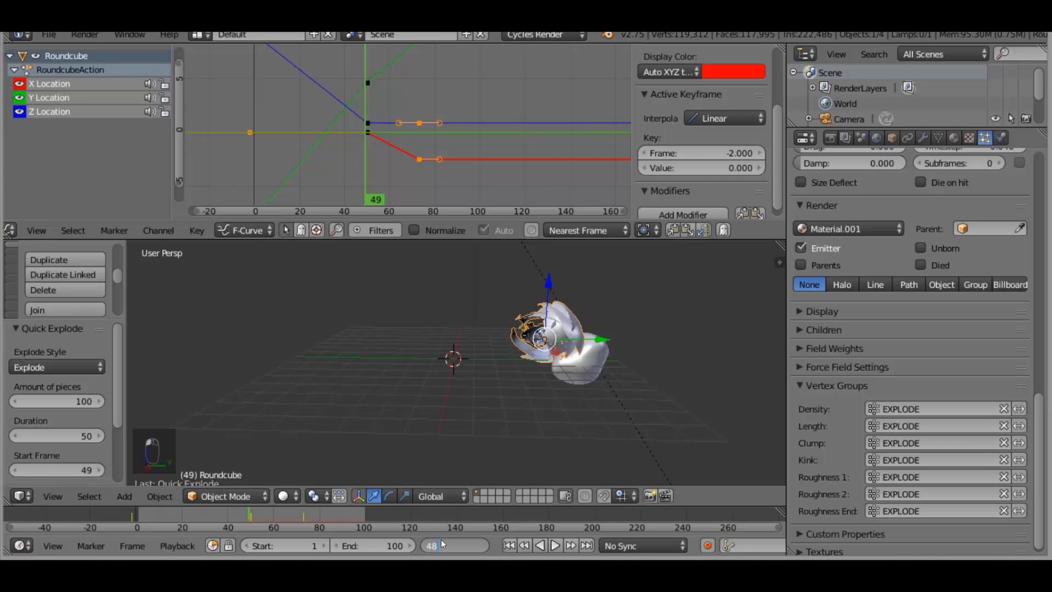
{"action": "key", "text": "alt+a"}
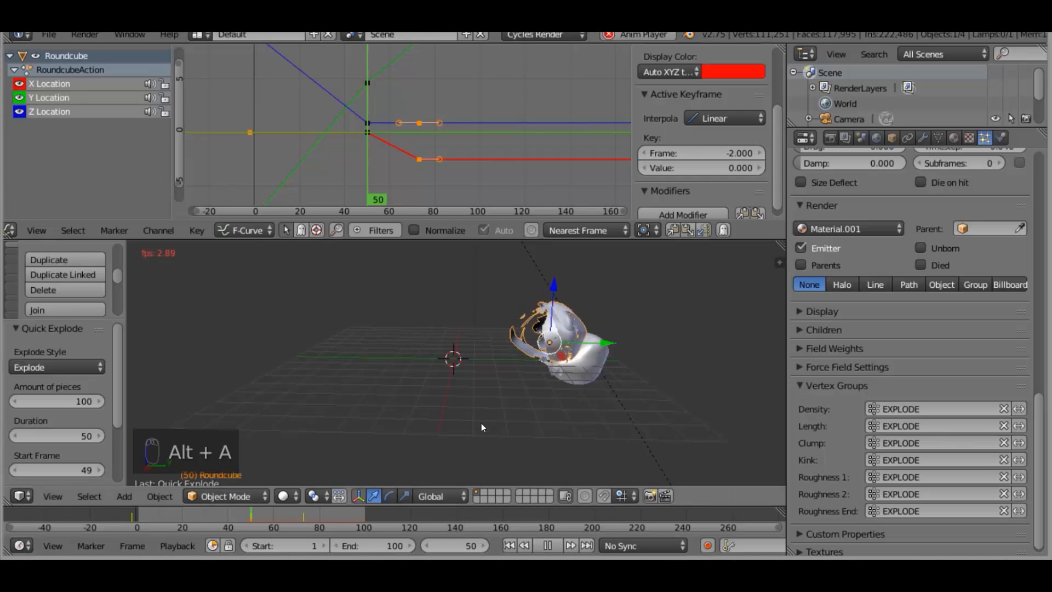
{"action": "middle_click_drag", "start_coordinate": [598, 393], "coordinate": [556, 392], "text": "shift"}
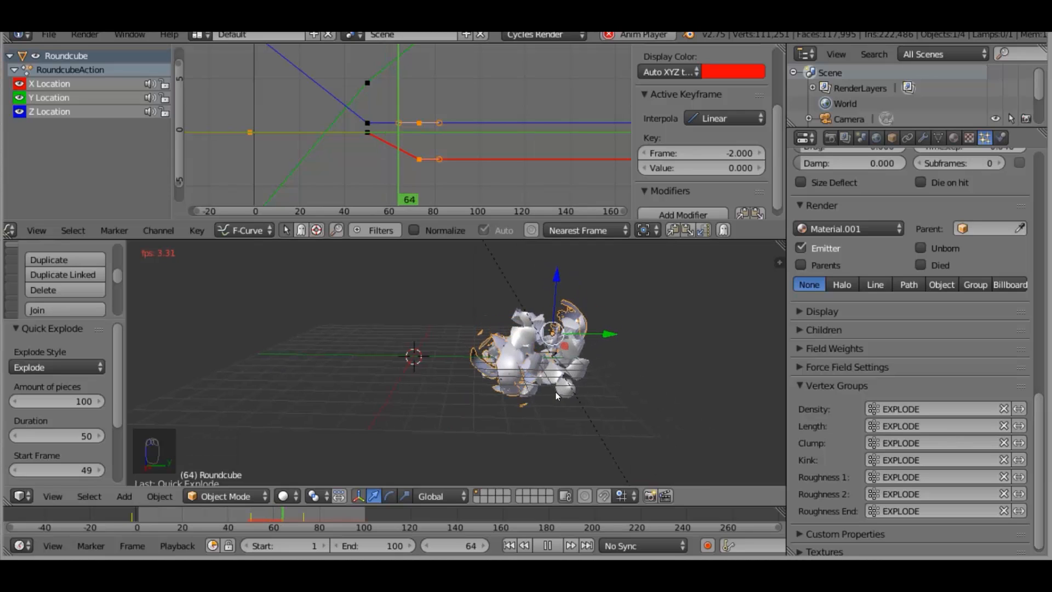
{"action": "key", "text": "Escape"}
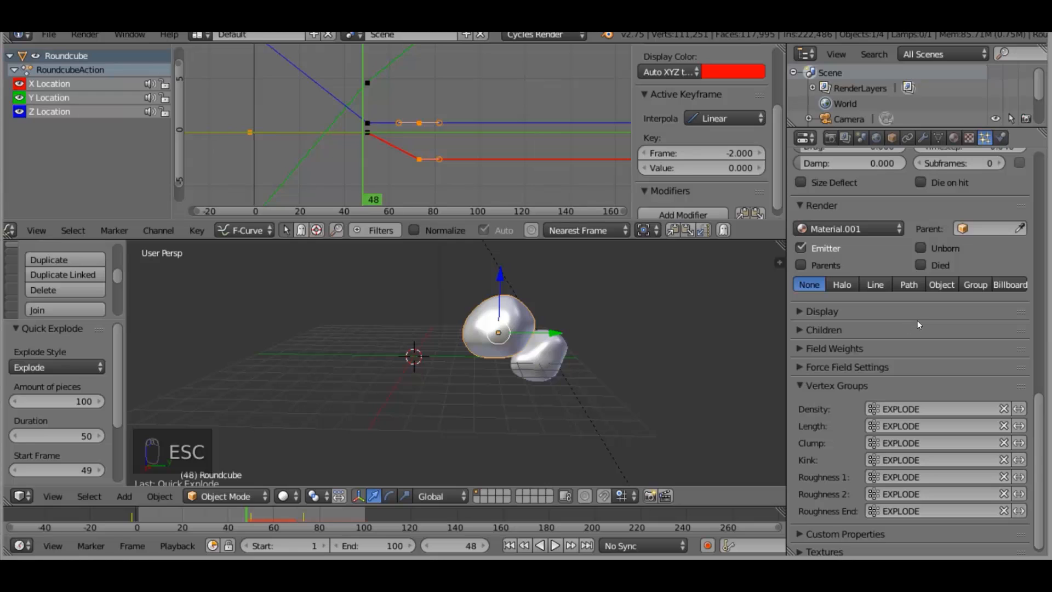
Try the Explode modifier with Protect at 1.000 during playback, and reset Protect to 0.000
{"action": "left_click", "coordinate": [939, 138]}
{"action": "left_click", "coordinate": [924, 139]}
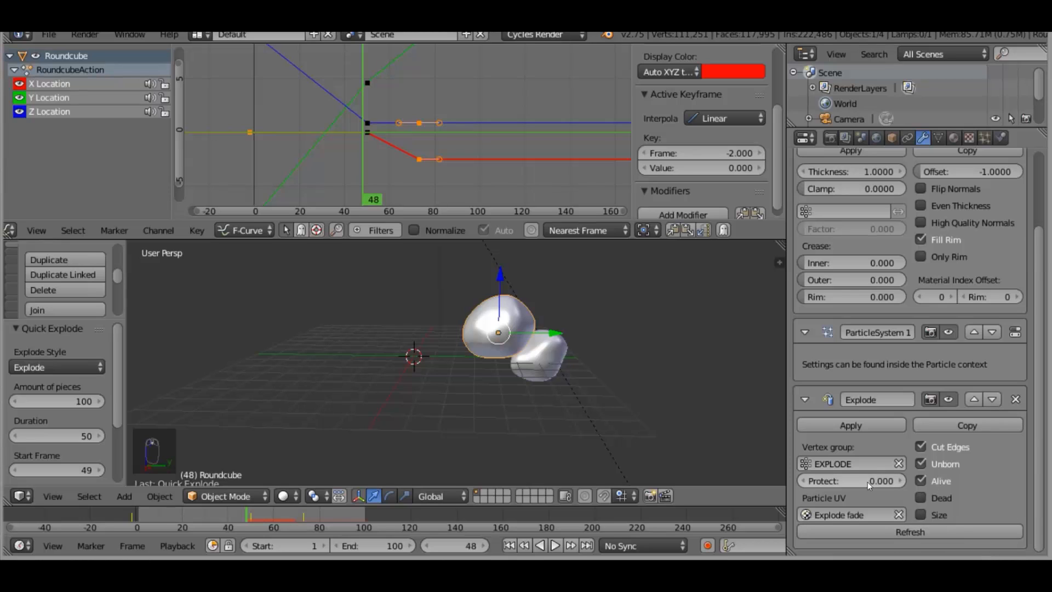
{"action": "left_click_drag", "start_coordinate": [866, 481], "coordinate": [904, 480]}
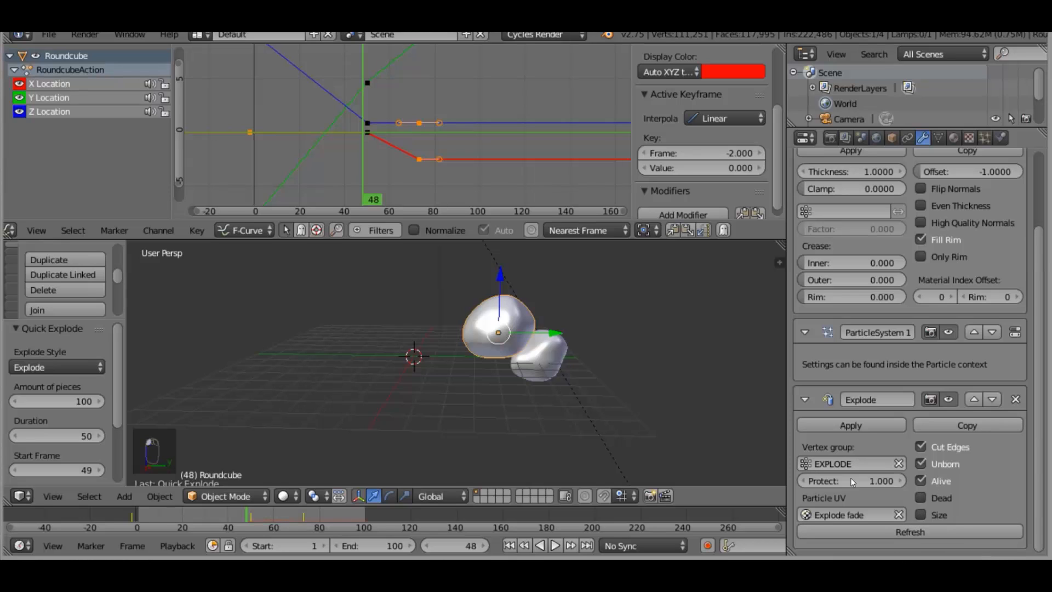
{"action": "key", "text": "alt+a"}
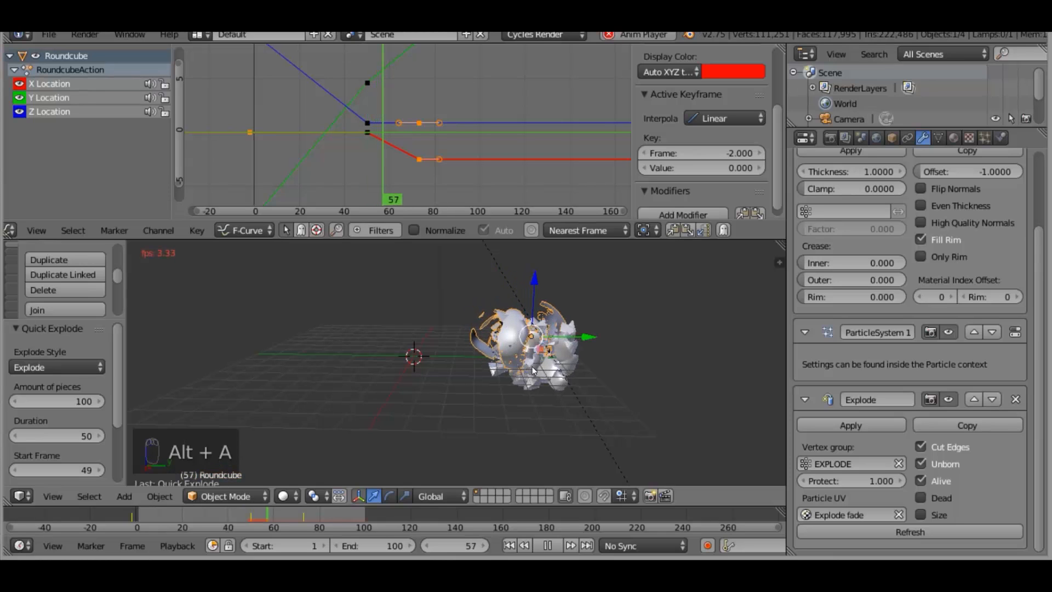
{"action": "key", "text": "Escape"}
{"action": "left_click_drag", "start_coordinate": [855, 481], "coordinate": [800, 481]}
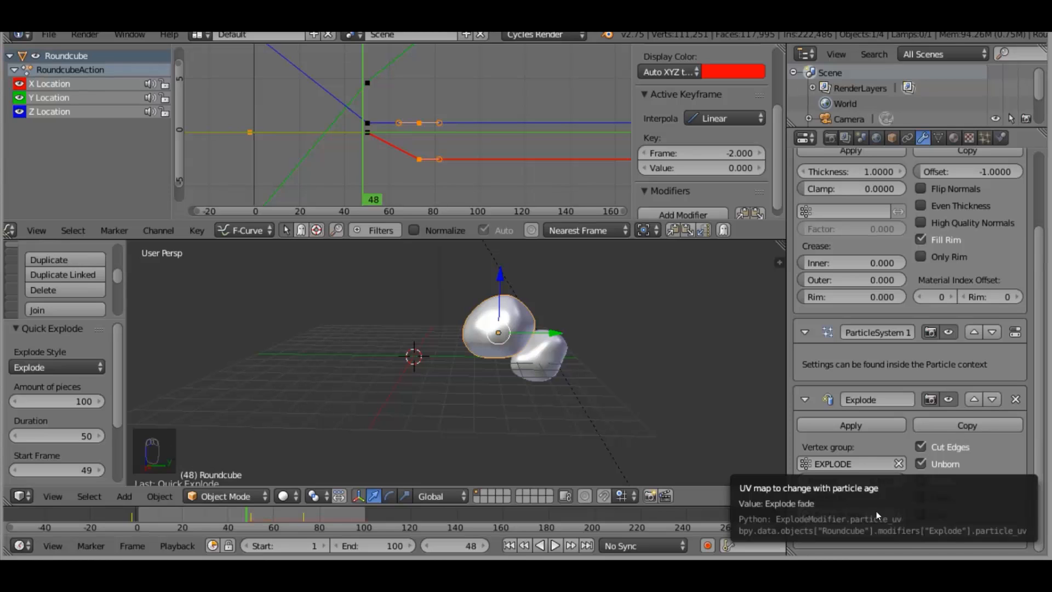
Try playback with the Explode modifier's Particle UV cleared, and set it back to Explode fade
{"action": "left_click", "coordinate": [900, 515]}
{"action": "key", "text": "alt+a"}
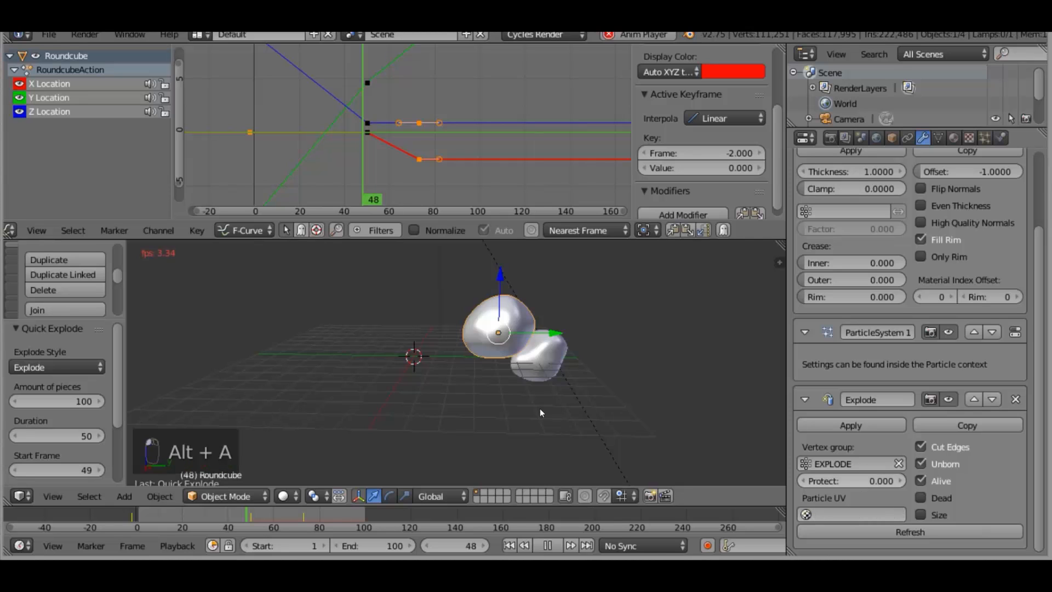
{"action": "key", "text": "Escape"}
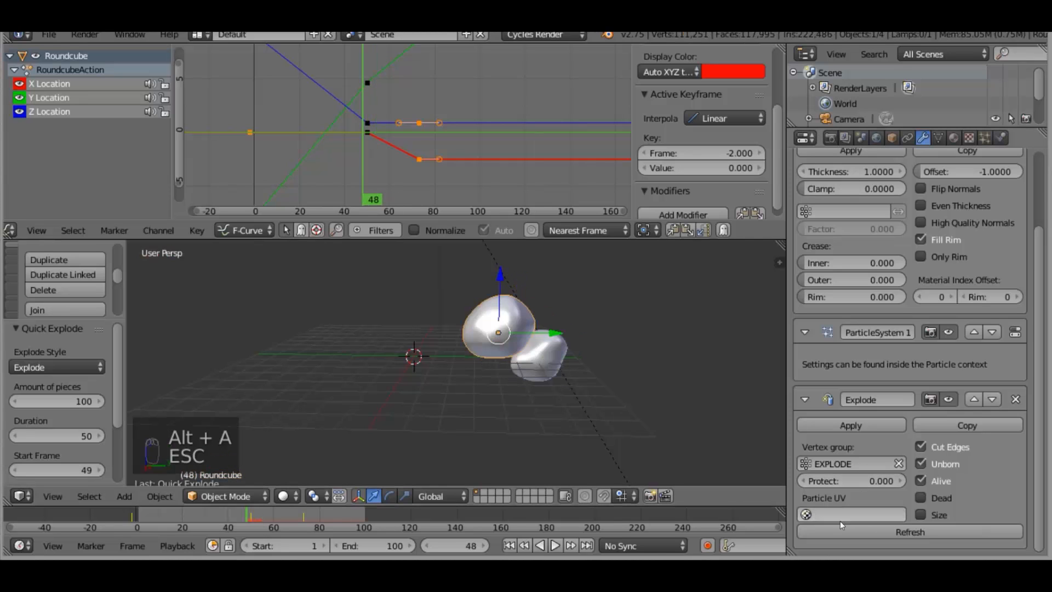
{"action": "left_click", "coordinate": [840, 515]}
{"action": "left_click", "coordinate": [844, 359]}
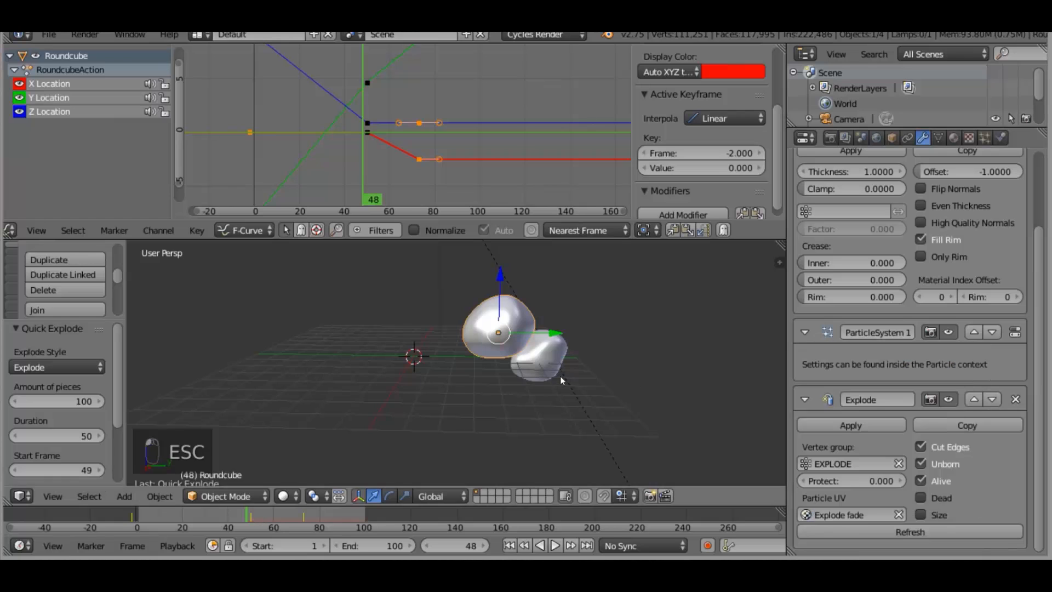
Refresh the Explode modifier and check the explosion by playing it back from frame 48
{"action": "key", "text": "alt+a"}
{"action": "key", "text": "Escape"}
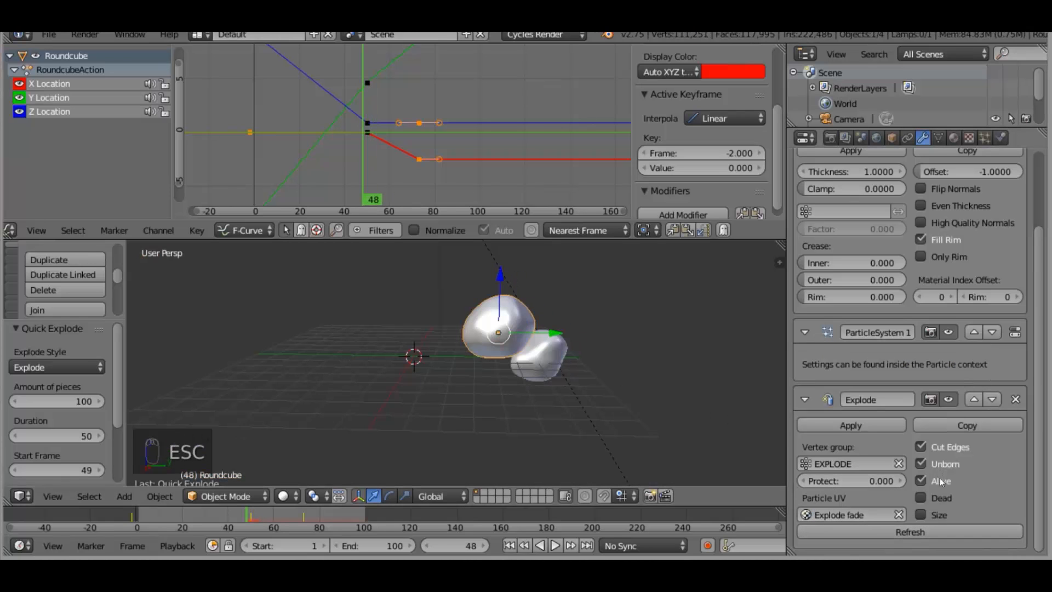
{"action": "left_click", "coordinate": [897, 532]}
{"action": "key", "text": "alt+a"}
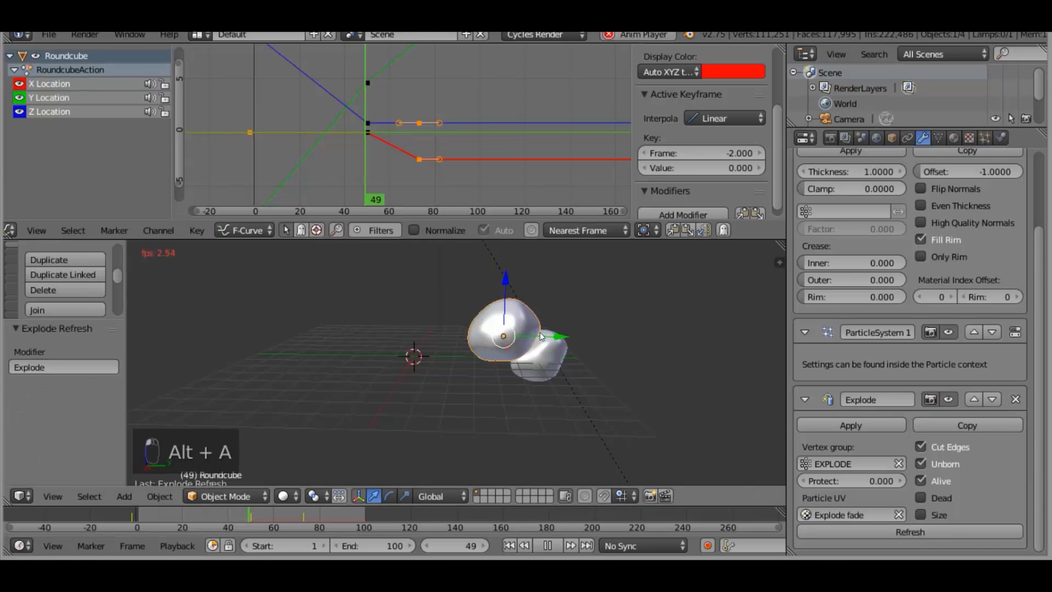
{"action": "key", "text": "Escape"}
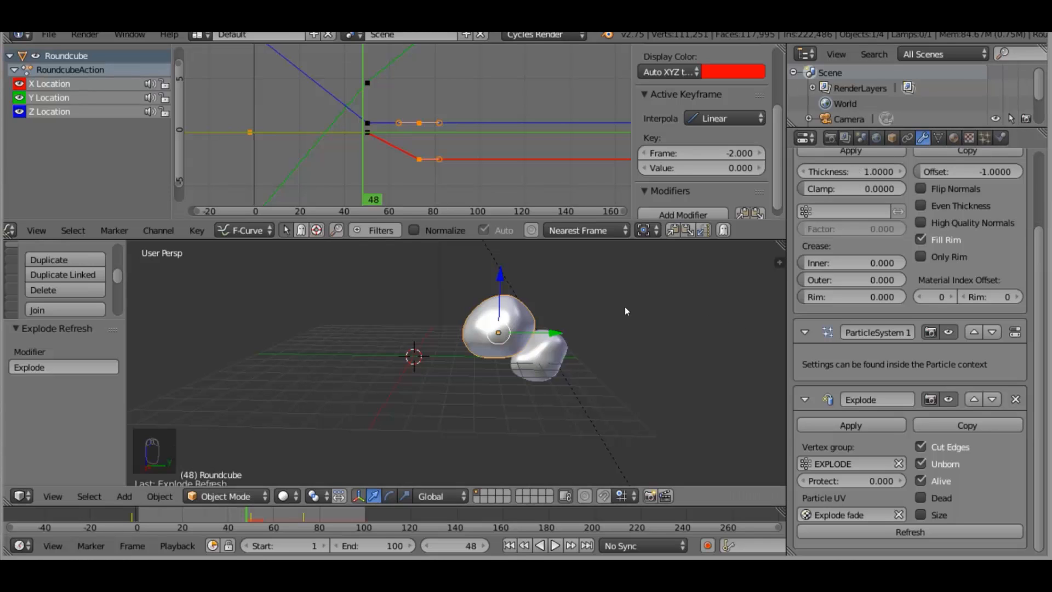
Review the striking rock's particle settings, including emission, velocity, physics, render and field weights
{"action": "left_click", "coordinate": [985, 138]}
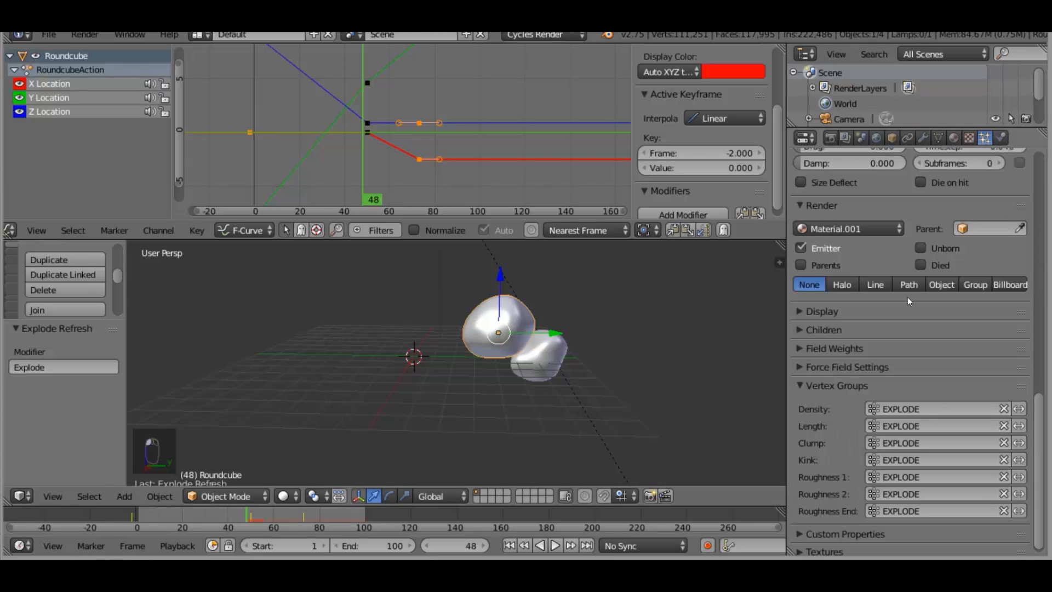
{"action": "scroll", "coordinate": [899, 347], "scroll_direction": "up", "scroll_amount": 15}
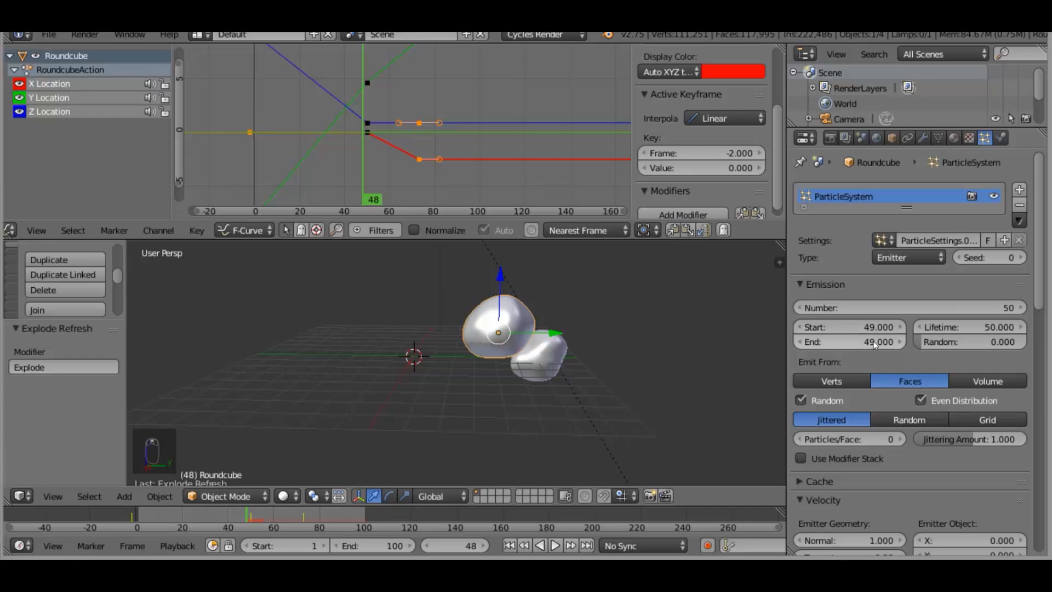
{"action": "scroll", "coordinate": [877, 356], "scroll_direction": "down", "scroll_amount": 15}
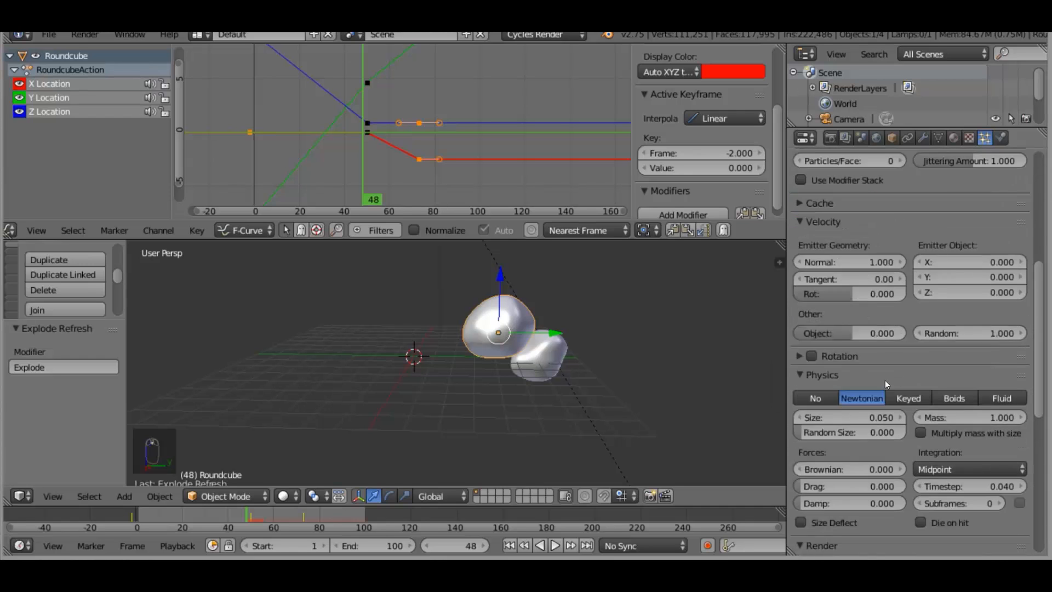
{"action": "scroll", "coordinate": [878, 382], "scroll_direction": "down", "scroll_amount": 4}
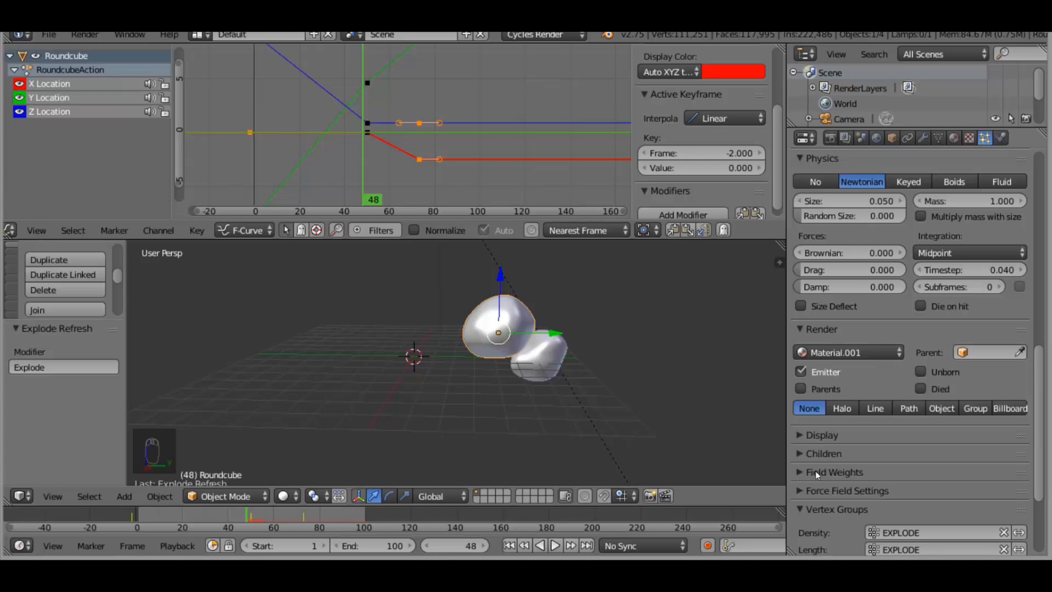
{"action": "left_click", "coordinate": [803, 475]}
{"action": "scroll", "coordinate": [803, 469], "scroll_direction": "down", "scroll_amount": 3}
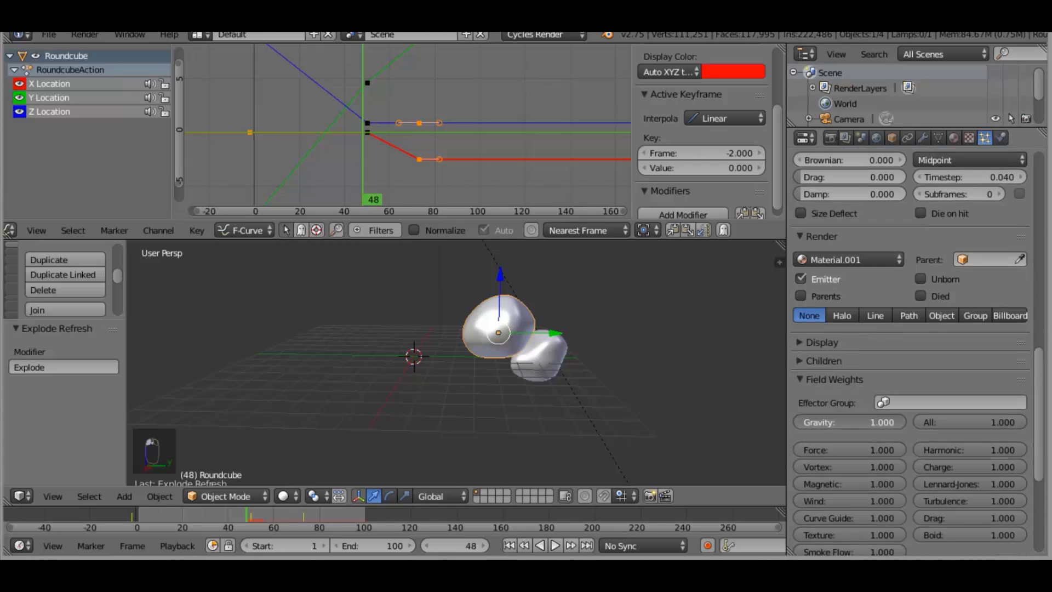
{"action": "scroll", "coordinate": [959, 231], "scroll_direction": "up", "scroll_amount": 20}
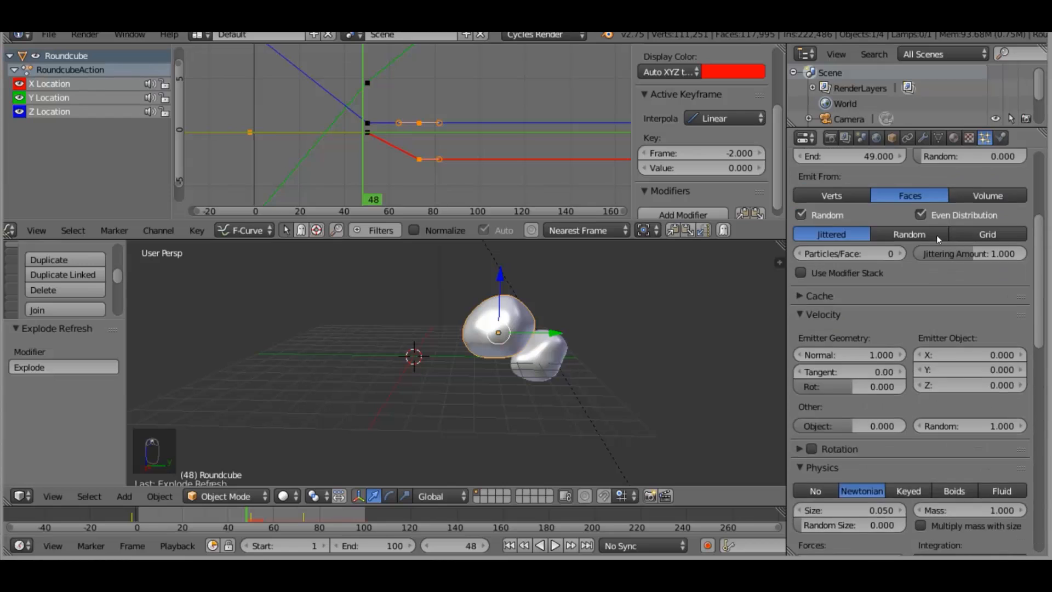
{"action": "scroll", "coordinate": [934, 235], "scroll_direction": "up", "scroll_amount": 2}
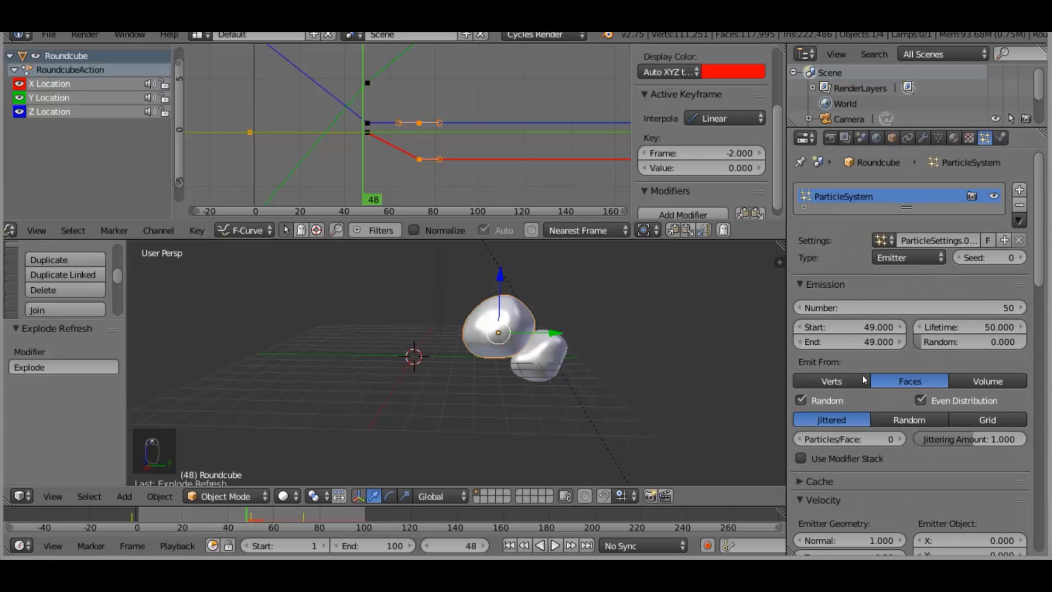
{"action": "scroll", "coordinate": [863, 379], "scroll_direction": "down", "scroll_amount": 2}
{"action": "scroll", "coordinate": [847, 443], "scroll_direction": "down", "scroll_amount": 1}
{"action": "scroll", "coordinate": [844, 446], "scroll_direction": "up", "scroll_amount": 1}
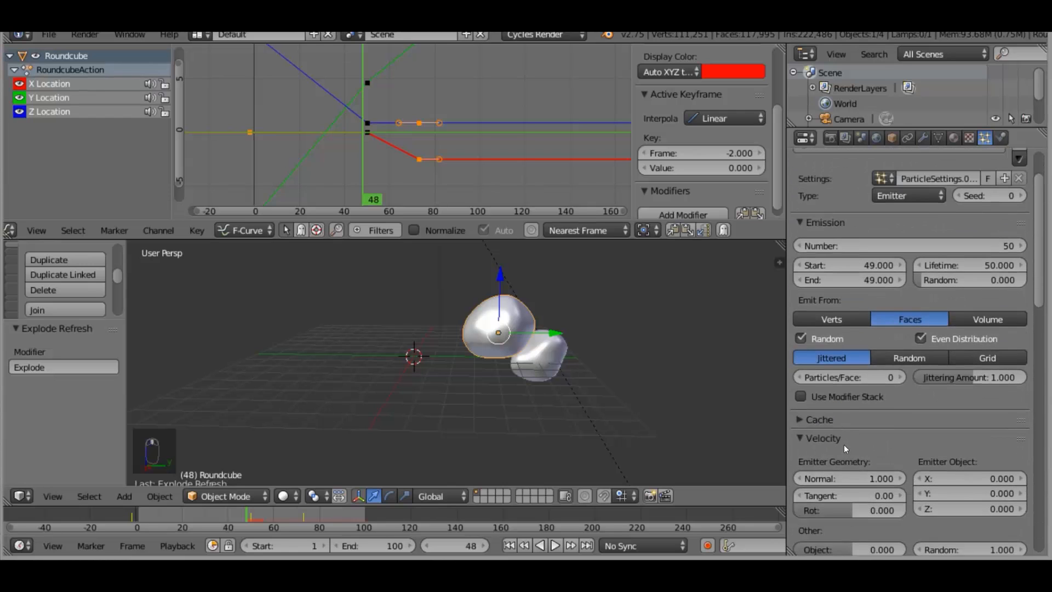
Set the End frame of the striking rock's particle emission to 52
{"action": "scroll", "coordinate": [842, 416], "scroll_direction": "up", "scroll_amount": 1}
{"action": "left_click", "coordinate": [830, 295]}
{"action": "type", "text": "5"}
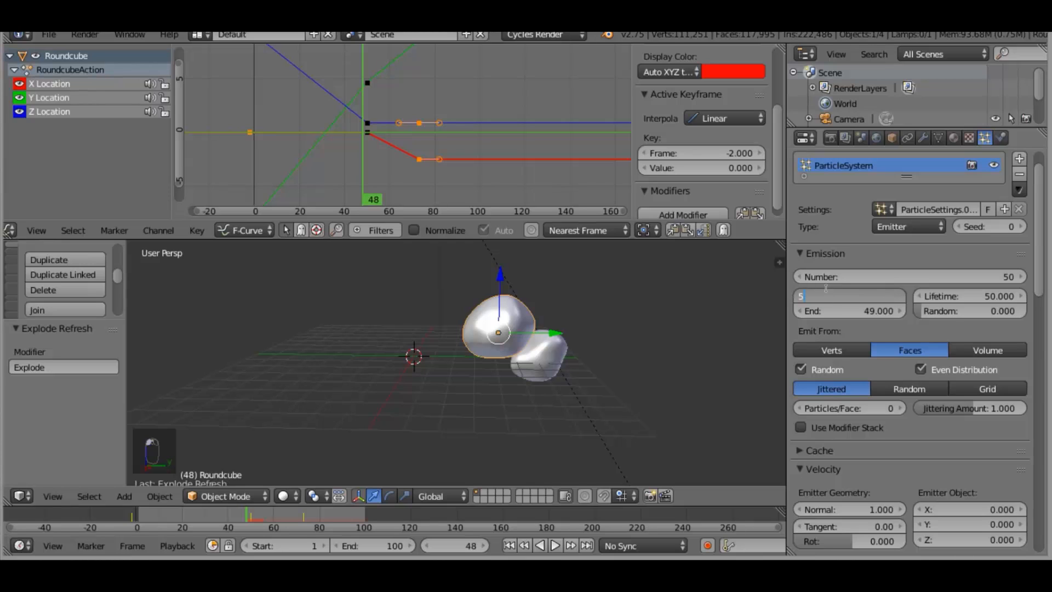
{"action": "type", "text": "0"}
{"action": "left_click", "coordinate": [833, 311]}
{"action": "type", "text": "52"}
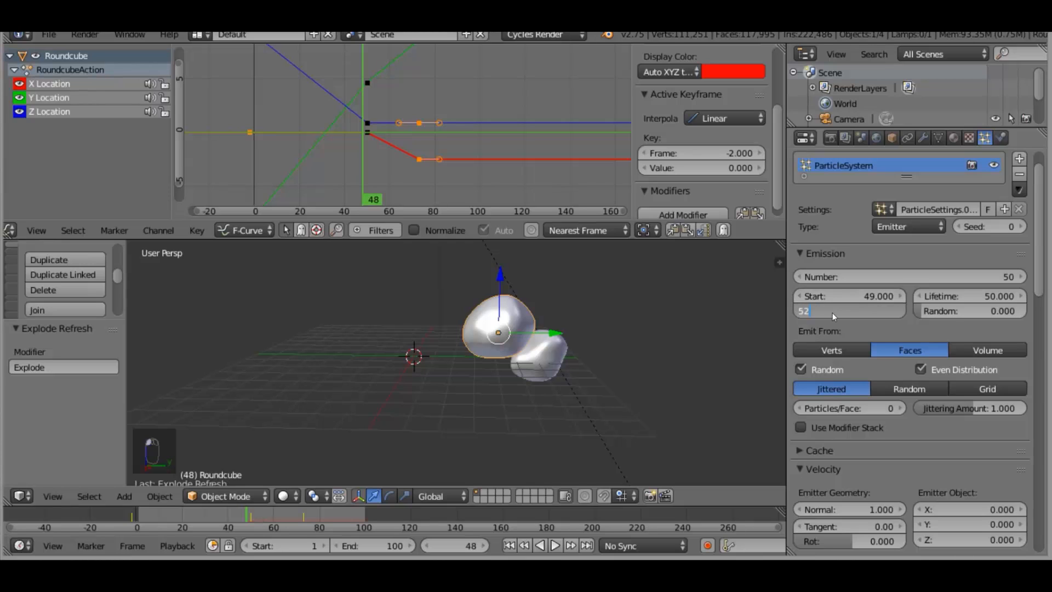
{"action": "key", "text": "Return"}
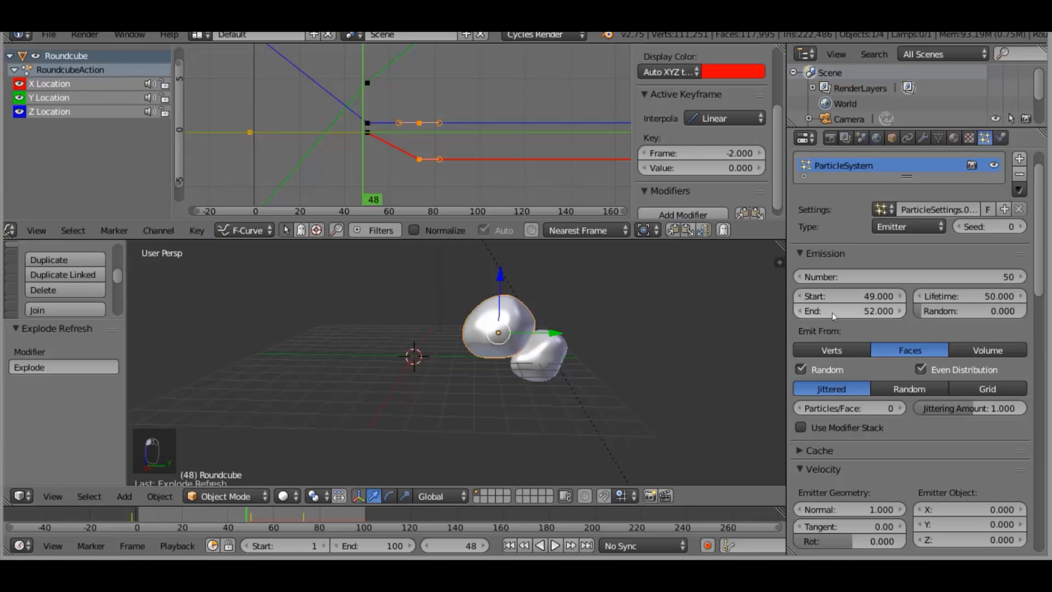
Switch the striking rock to Weight Paint mode with its EXPLODE vertex group active
{"action": "left_click", "coordinate": [939, 138]}
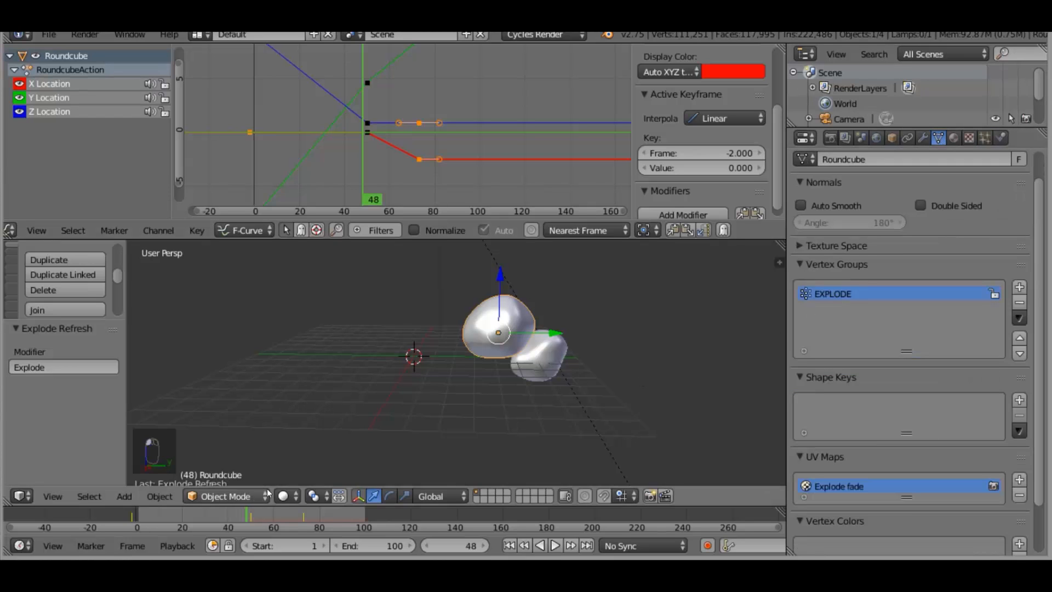
{"action": "left_click", "coordinate": [258, 500]}
{"action": "left_click", "coordinate": [241, 410]}
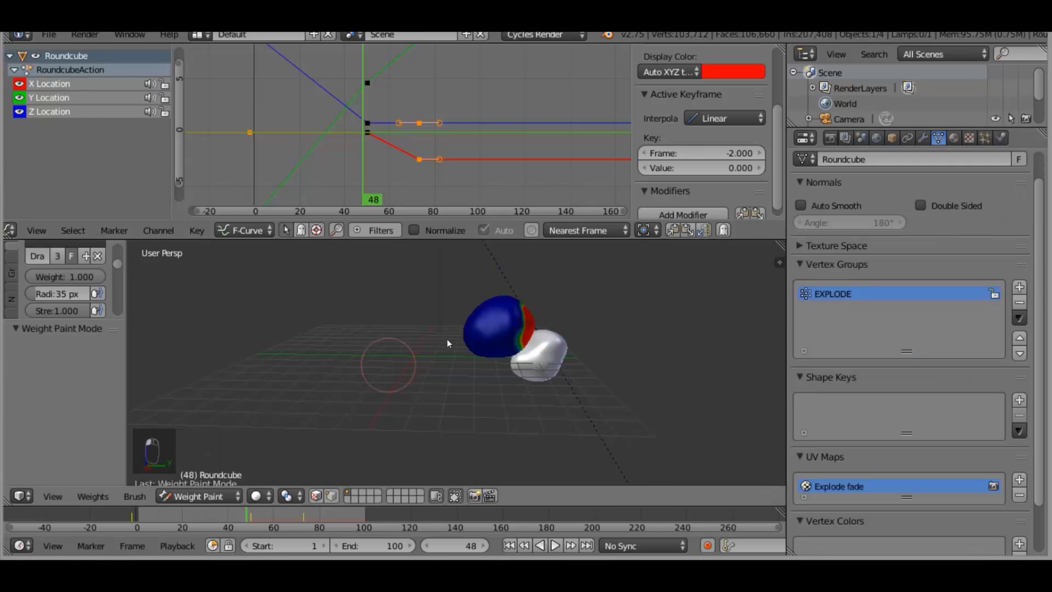
{"action": "middle_click_drag", "start_coordinate": [446, 339], "coordinate": [351, 339]}
{"action": "scroll", "coordinate": [61, 285], "scroll_direction": "down", "scroll_amount": 6}
{"action": "scroll", "coordinate": [103, 297], "scroll_direction": "up", "scroll_amount": 7}
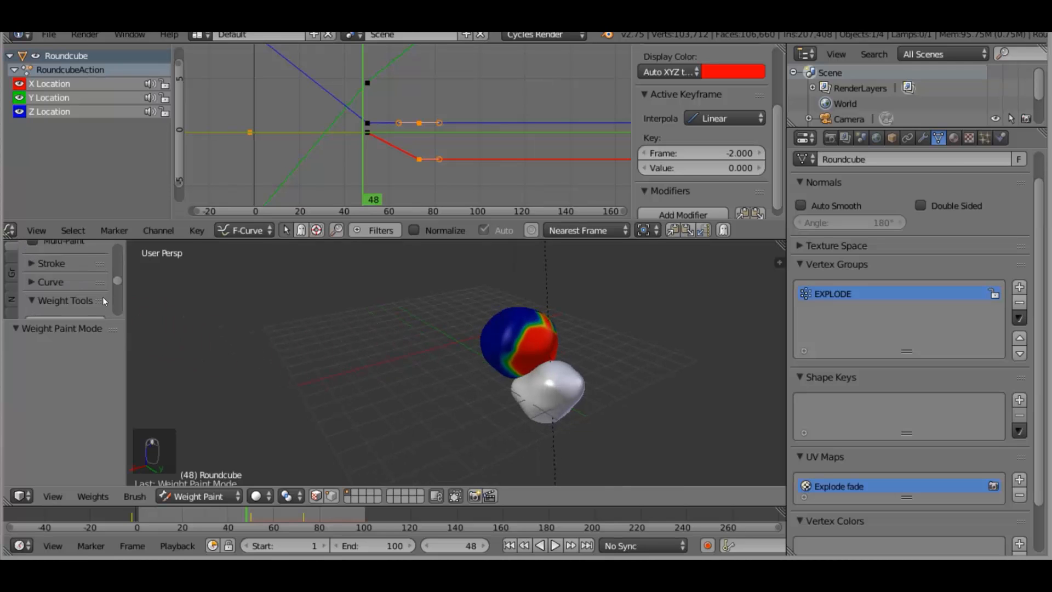
Erase the EXPLODE weight from the rock's impact side using a brush with Subtract blending
{"action": "scroll", "coordinate": [80, 290], "scroll_direction": "down", "scroll_amount": 2}
{"action": "left_click", "coordinate": [81, 296]}
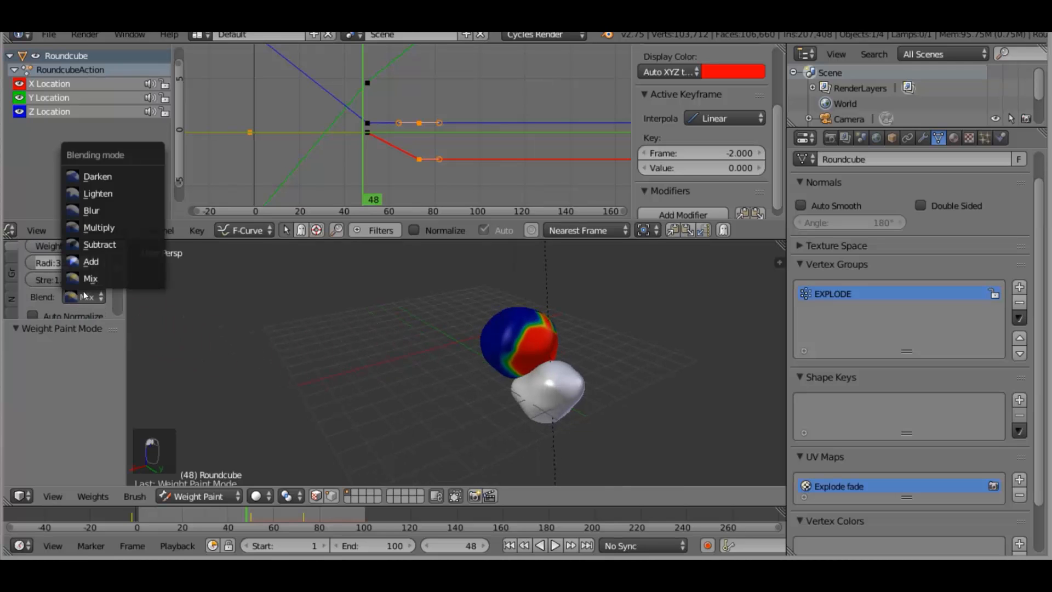
{"action": "left_click", "coordinate": [104, 249]}
{"action": "left_click_drag", "start_coordinate": [536, 338], "coordinate": [519, 373]}
{"action": "mouse_move", "coordinate": [513, 382]}
{"action": "middle_mouse_down"}
{"action": "mouse_move", "coordinate": [491, 327]}
{"action": "mouse_move", "coordinate": [333, 337]}
{"action": "mouse_move", "coordinate": [357, 330]}
{"action": "middle_mouse_up"}
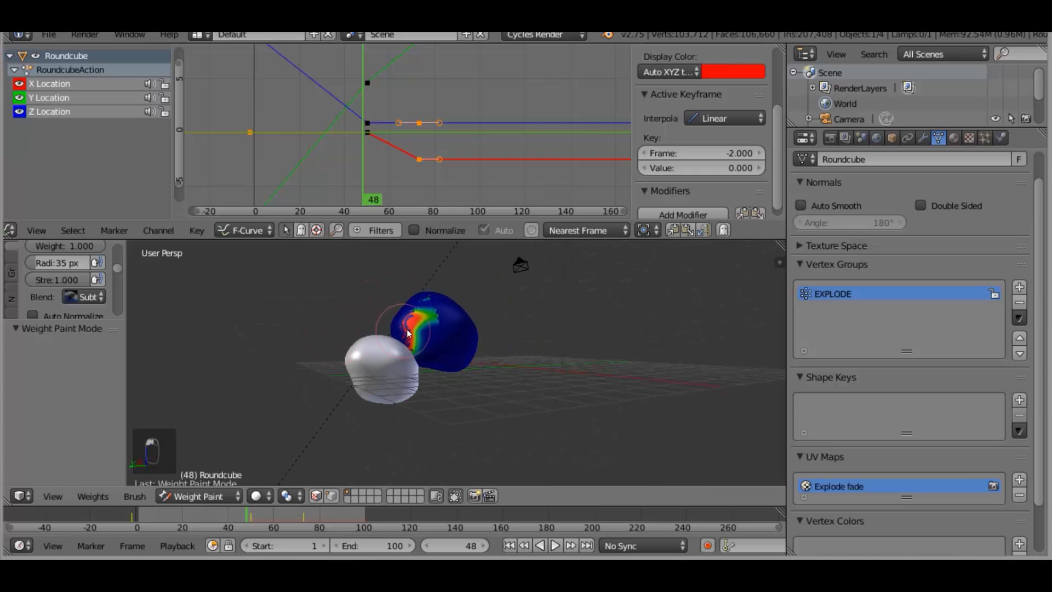
{"action": "left_click_drag", "start_coordinate": [408, 325], "coordinate": [416, 319]}
{"action": "left_click", "coordinate": [411, 349]}
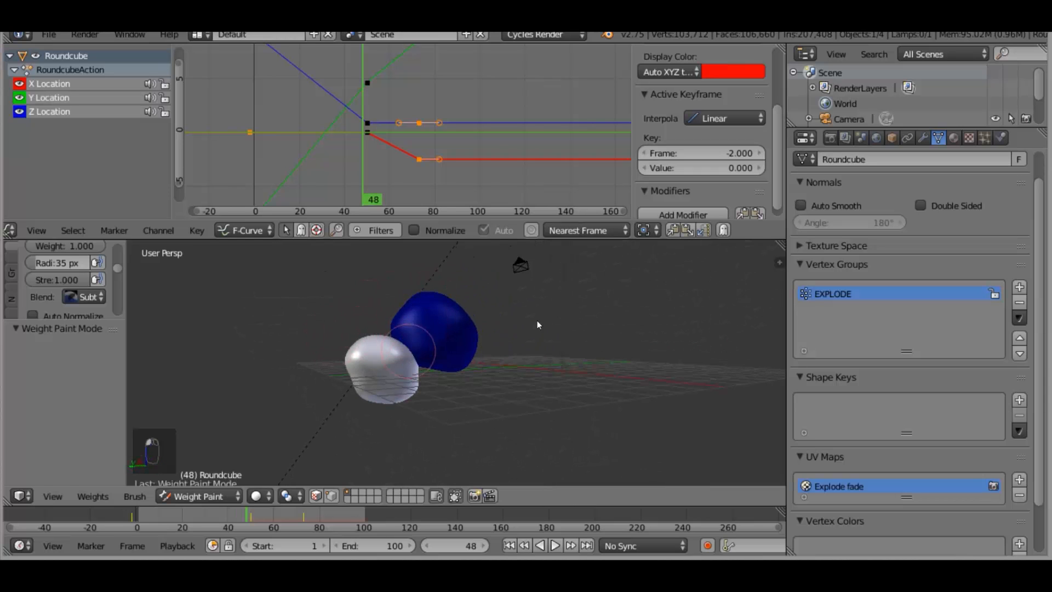
Paint EXPLODE weight over the rock's side facing away from the impact, using Add blending
{"action": "middle_click_drag", "start_coordinate": [537, 320], "coordinate": [476, 382]}
{"action": "mouse_move", "coordinate": [401, 379]}
{"action": "middle_mouse_down", "text": "shift"}
{"action": "mouse_move", "coordinate": [444, 380]}
{"action": "mouse_move", "coordinate": [440, 348]}
{"action": "mouse_move", "coordinate": [256, 346]}
{"action": "middle_mouse_up", "text": "shift"}
{"action": "scroll", "coordinate": [453, 339], "scroll_direction": "up", "scroll_amount": 4}
{"action": "left_click", "coordinate": [87, 297]}
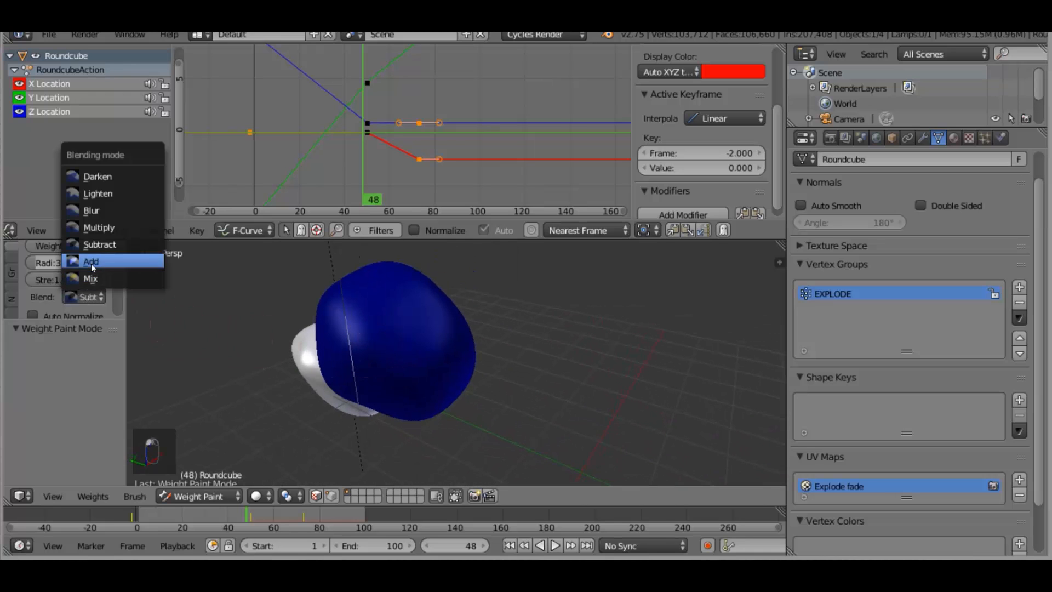
{"action": "left_click", "coordinate": [91, 264]}
{"action": "mouse_move", "coordinate": [463, 393]}
{"action": "middle_mouse_down"}
{"action": "mouse_move", "coordinate": [482, 360]}
{"action": "mouse_move", "coordinate": [498, 397]}
{"action": "middle_mouse_up"}
{"action": "scroll", "coordinate": [498, 397], "scroll_direction": "down", "scroll_amount": 2}
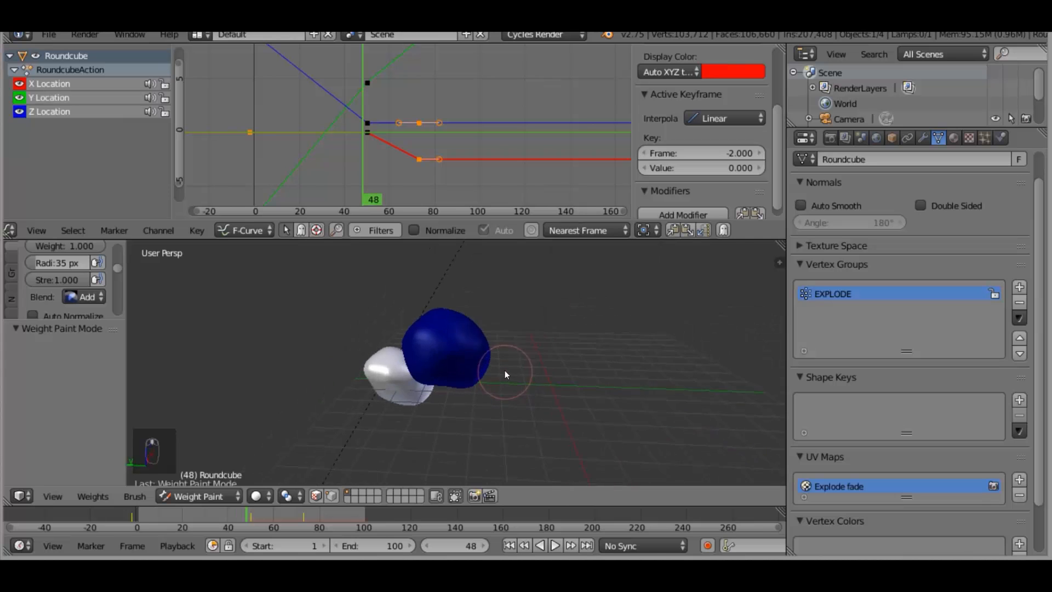
{"action": "left_click", "coordinate": [445, 329]}
{"action": "left_click_drag", "start_coordinate": [447, 374], "coordinate": [478, 332]}
{"action": "mouse_move", "coordinate": [478, 332]}
{"action": "middle_mouse_down"}
{"action": "mouse_move", "coordinate": [413, 445]}
{"action": "mouse_move", "coordinate": [422, 365]}
{"action": "mouse_move", "coordinate": [453, 365]}
{"action": "mouse_move", "coordinate": [461, 387]}
{"action": "mouse_move", "coordinate": [570, 369]}
{"action": "mouse_move", "coordinate": [639, 310]}
{"action": "mouse_move", "coordinate": [685, 324]}
{"action": "mouse_move", "coordinate": [681, 377]}
{"action": "middle_mouse_up"}
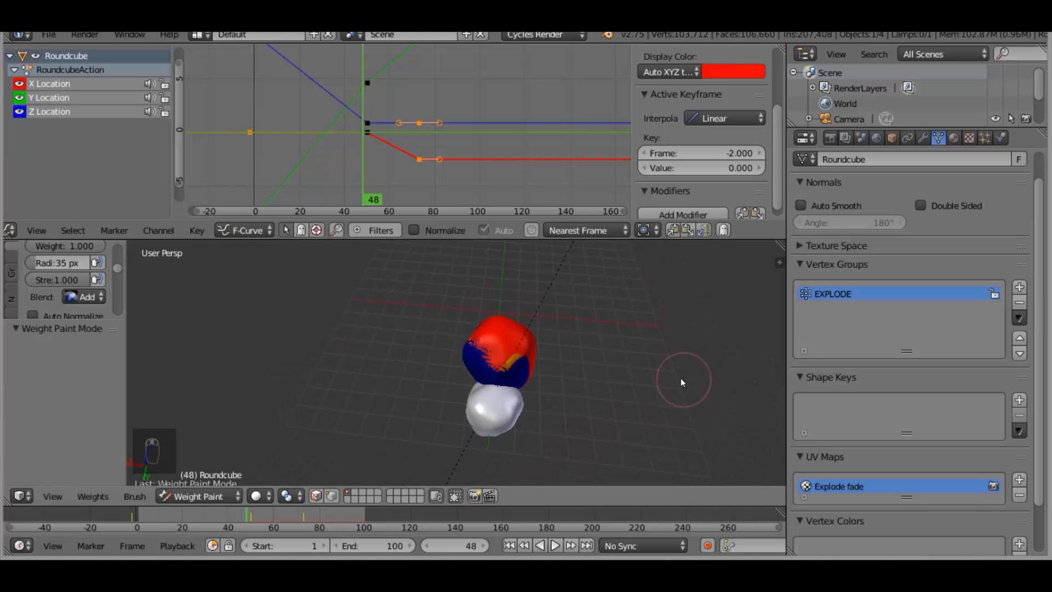
Remove the excess weight from the rock's face toward the other rock with Subtract blending
{"action": "left_click", "coordinate": [97, 296]}
{"action": "left_click", "coordinate": [97, 245]}
{"action": "scroll", "coordinate": [479, 375], "scroll_direction": "up", "scroll_amount": 1}
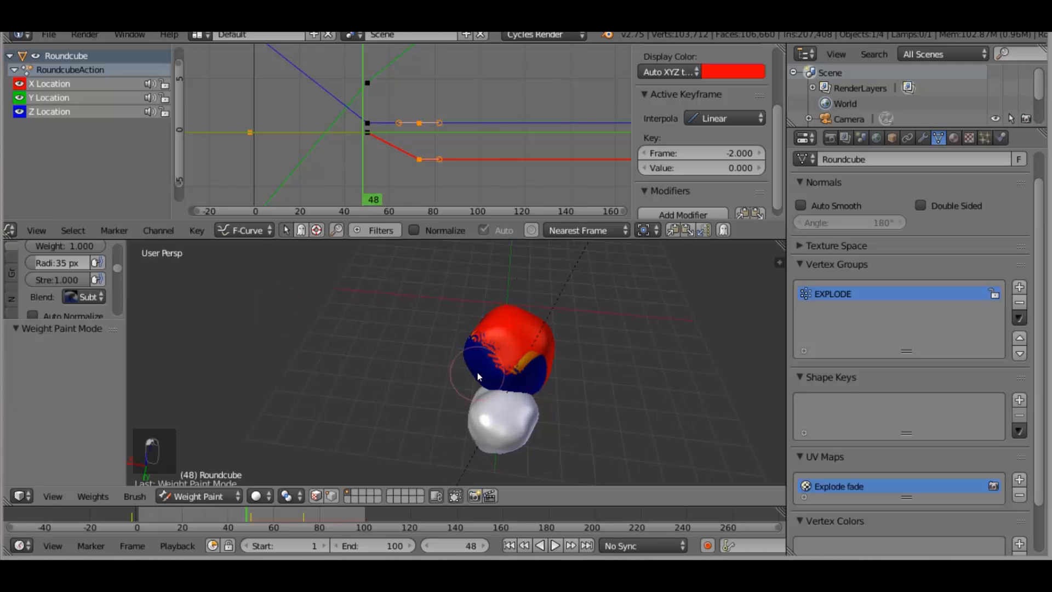
{"action": "mouse_move", "coordinate": [516, 357]}
{"action": "left_mouse_down"}
{"action": "mouse_move", "coordinate": [480, 339]}
{"action": "mouse_move", "coordinate": [463, 342]}
{"action": "left_mouse_up"}
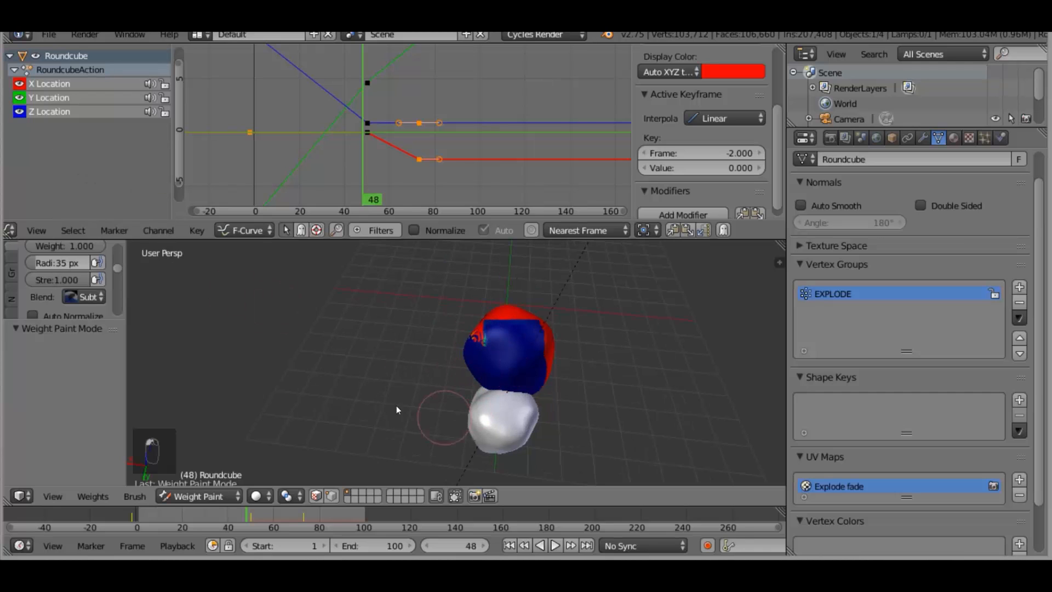
Extend the EXPLODE weight over the rock's upper edge and flank with Add blending, keeping the contact area unpainted
{"action": "left_click", "coordinate": [82, 297]}
{"action": "left_click", "coordinate": [90, 258]}
{"action": "left_click", "coordinate": [492, 319]}
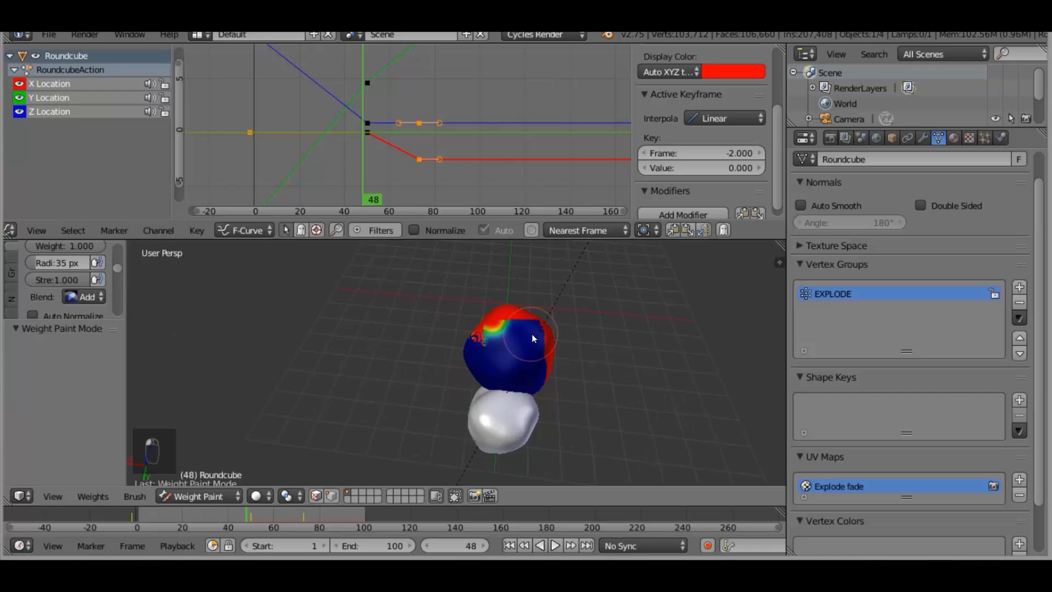
{"action": "mouse_move", "coordinate": [524, 333]}
{"action": "left_mouse_down"}
{"action": "mouse_move", "coordinate": [504, 324]}
{"action": "mouse_move", "coordinate": [540, 335]}
{"action": "mouse_move", "coordinate": [475, 330]}
{"action": "left_mouse_up"}
{"action": "mouse_move", "coordinate": [475, 330]}
{"action": "middle_mouse_down"}
{"action": "mouse_move", "coordinate": [567, 264]}
{"action": "mouse_move", "coordinate": [492, 544]}
{"action": "middle_mouse_up"}
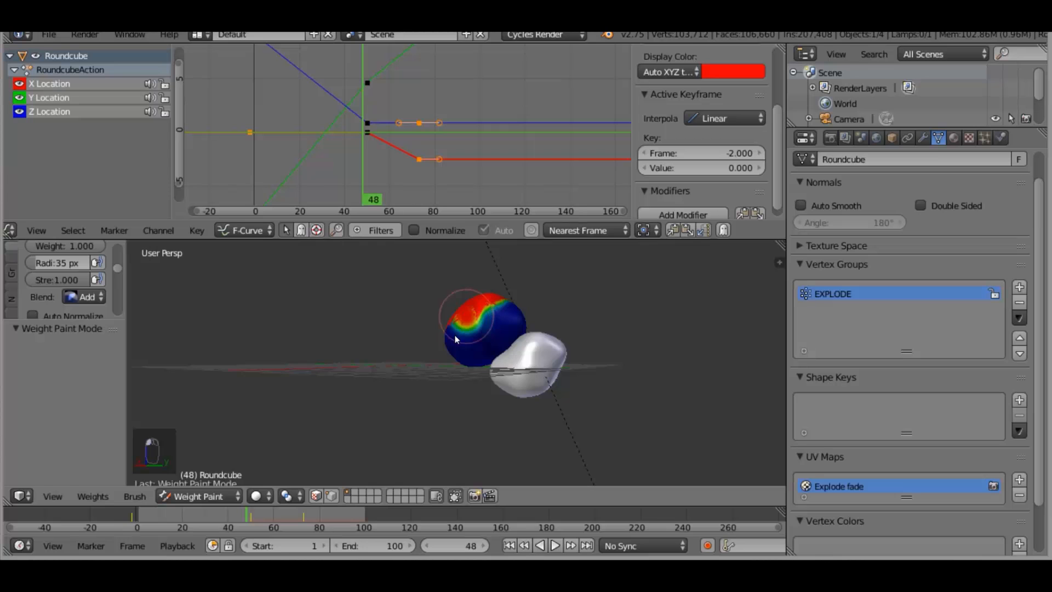
{"action": "left_click_drag", "start_coordinate": [455, 335], "coordinate": [463, 356]}
{"action": "middle_click_drag", "start_coordinate": [506, 415], "coordinate": [586, 451]}
{"action": "mouse_move", "coordinate": [417, 425]}
{"action": "left_mouse_down"}
{"action": "mouse_move", "coordinate": [404, 418]}
{"action": "mouse_move", "coordinate": [418, 411]}
{"action": "mouse_move", "coordinate": [471, 430]}
{"action": "mouse_move", "coordinate": [430, 450]}
{"action": "left_mouse_up"}
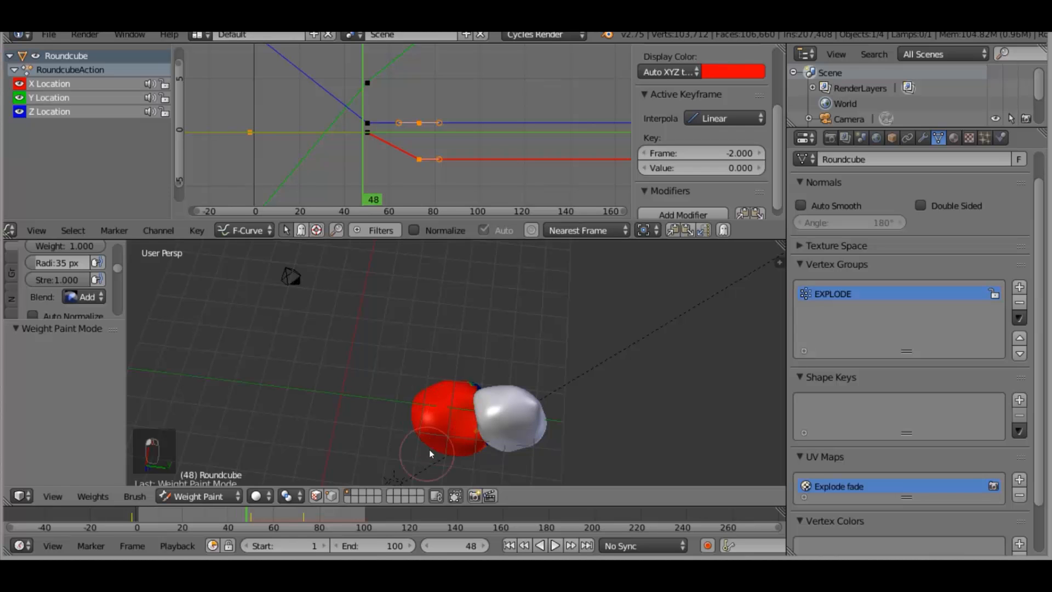
Fill in the remaining weight along the painted boundary beside the rock's contact area
{"action": "middle_click_drag", "start_coordinate": [580, 366], "coordinate": [316, 395]}
{"action": "mouse_move", "coordinate": [478, 339]}
{"action": "middle_mouse_down"}
{"action": "mouse_move", "coordinate": [528, 340]}
{"action": "mouse_move", "coordinate": [598, 290]}
{"action": "mouse_move", "coordinate": [645, 287]}
{"action": "mouse_move", "coordinate": [674, 327]}
{"action": "mouse_move", "coordinate": [658, 353]}
{"action": "mouse_move", "coordinate": [599, 351]}
{"action": "mouse_move", "coordinate": [531, 287]}
{"action": "mouse_move", "coordinate": [555, 312]}
{"action": "middle_mouse_up"}
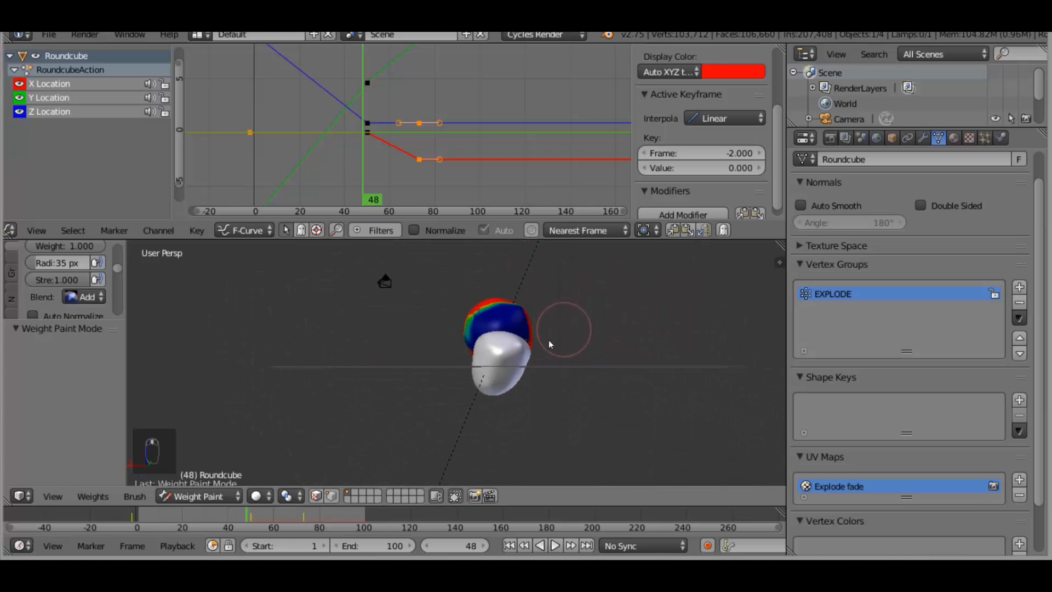
{"action": "mouse_move", "coordinate": [489, 331]}
{"action": "middle_mouse_down"}
{"action": "mouse_move", "coordinate": [471, 393]}
{"action": "mouse_move", "coordinate": [443, 415]}
{"action": "mouse_move", "coordinate": [563, 285]}
{"action": "mouse_move", "coordinate": [461, 397]}
{"action": "middle_mouse_up"}
{"action": "scroll", "coordinate": [443, 415], "scroll_direction": "up", "scroll_amount": 3}
{"action": "left_click", "coordinate": [481, 379]}
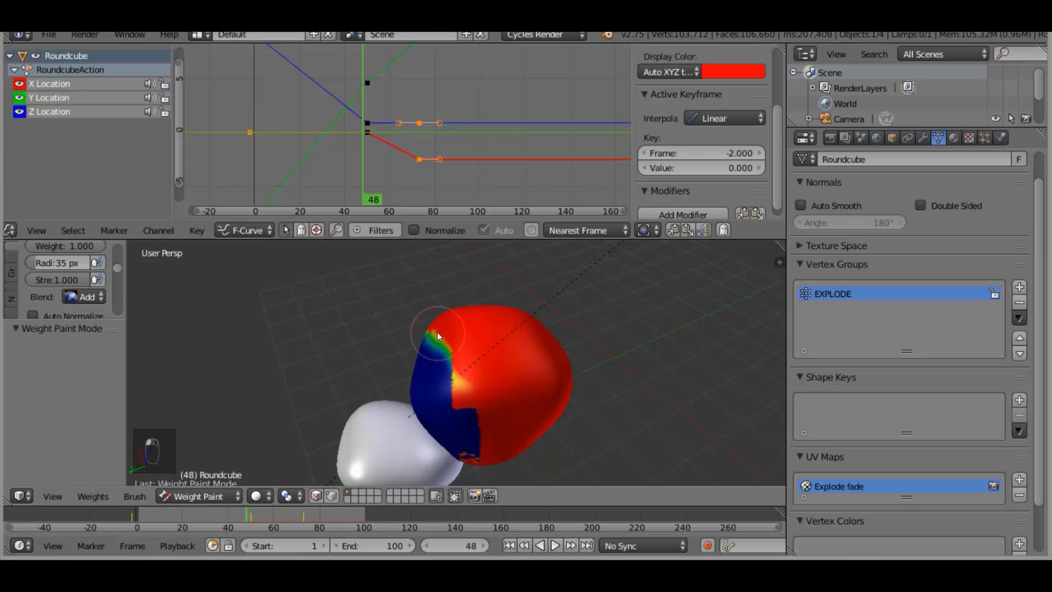
{"action": "scroll", "coordinate": [541, 372], "scroll_direction": "down", "scroll_amount": 4}
{"action": "mouse_move", "coordinate": [541, 373]}
{"action": "middle_mouse_down"}
{"action": "mouse_move", "coordinate": [669, 312]}
{"action": "mouse_move", "coordinate": [639, 359]}
{"action": "mouse_move", "coordinate": [672, 387]}
{"action": "mouse_move", "coordinate": [709, 257]}
{"action": "mouse_move", "coordinate": [679, 346]}
{"action": "mouse_move", "coordinate": [639, 394]}
{"action": "middle_mouse_up"}
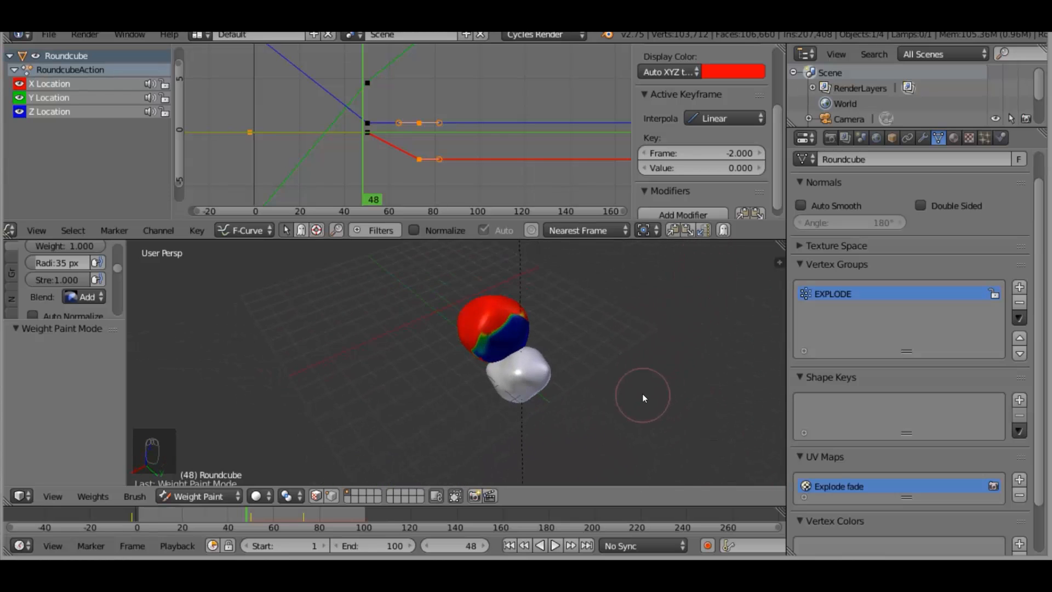
Return to Object Mode and rotate the striking rock about 66.6° in the right side view
{"action": "left_click", "coordinate": [193, 496]}
{"action": "left_click", "coordinate": [193, 478]}
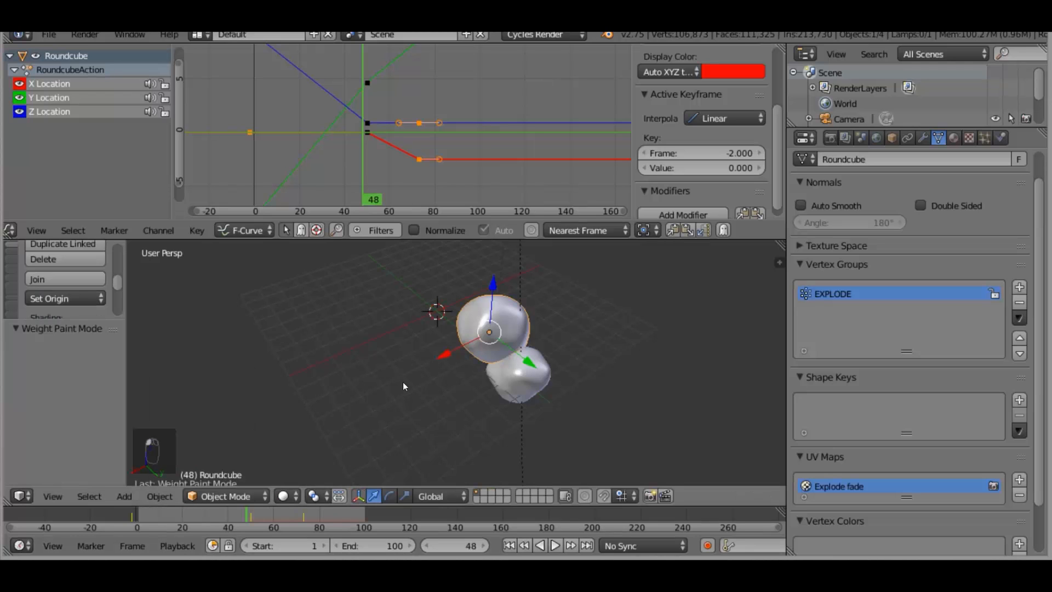
{"action": "key", "text": "KP_1"}
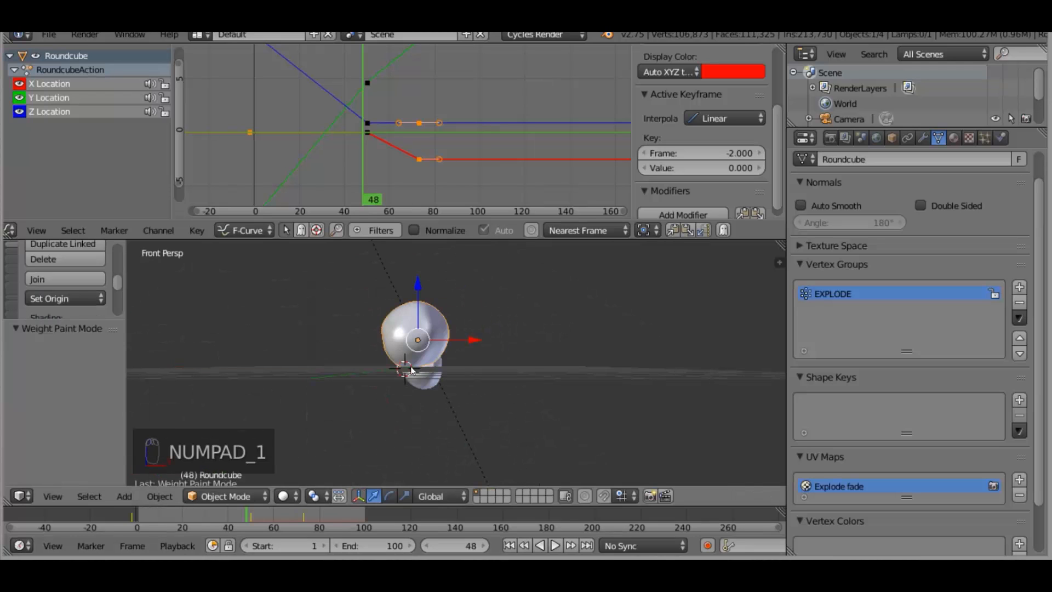
{"action": "key", "text": "KP_3"}
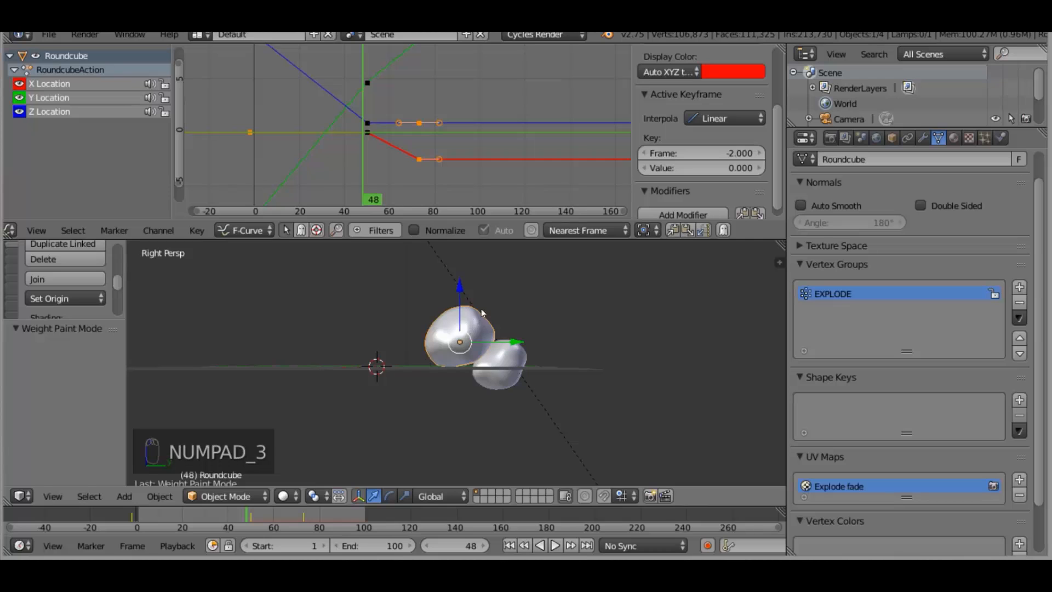
{"action": "key", "text": "r"}
{"action": "left_click", "coordinate": [485, 350]}
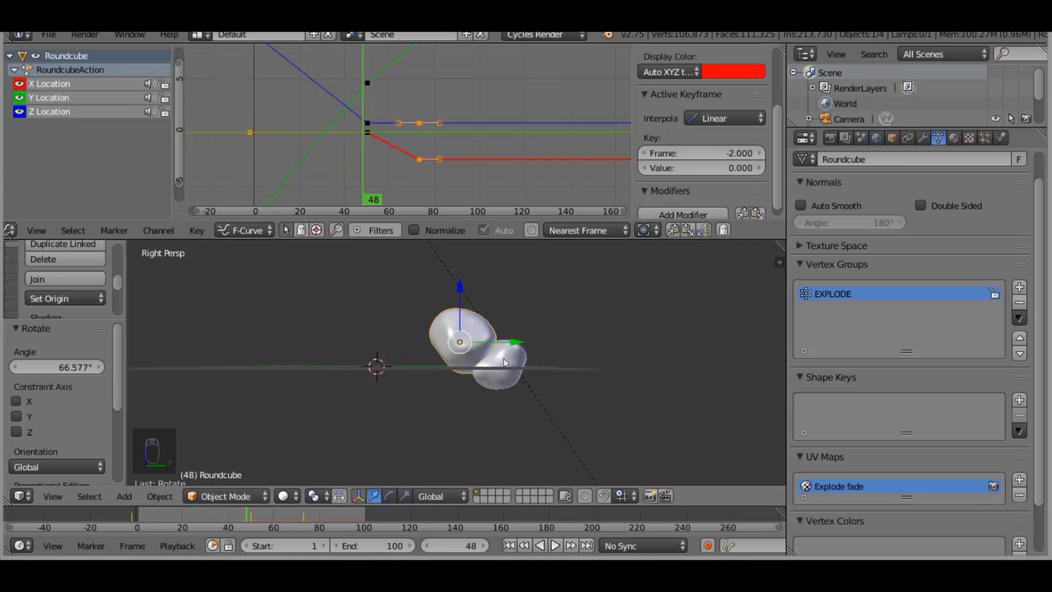
Set the Explode modifier's Protect to 1.000 and refresh the modifier
{"action": "left_click", "coordinate": [985, 139]}
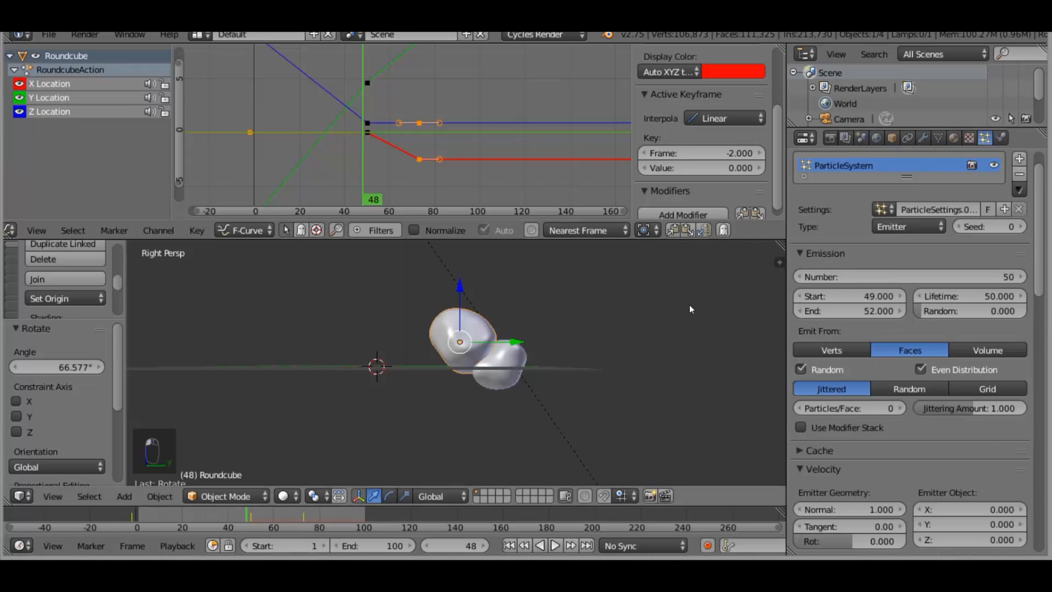
{"action": "left_click", "coordinate": [923, 138]}
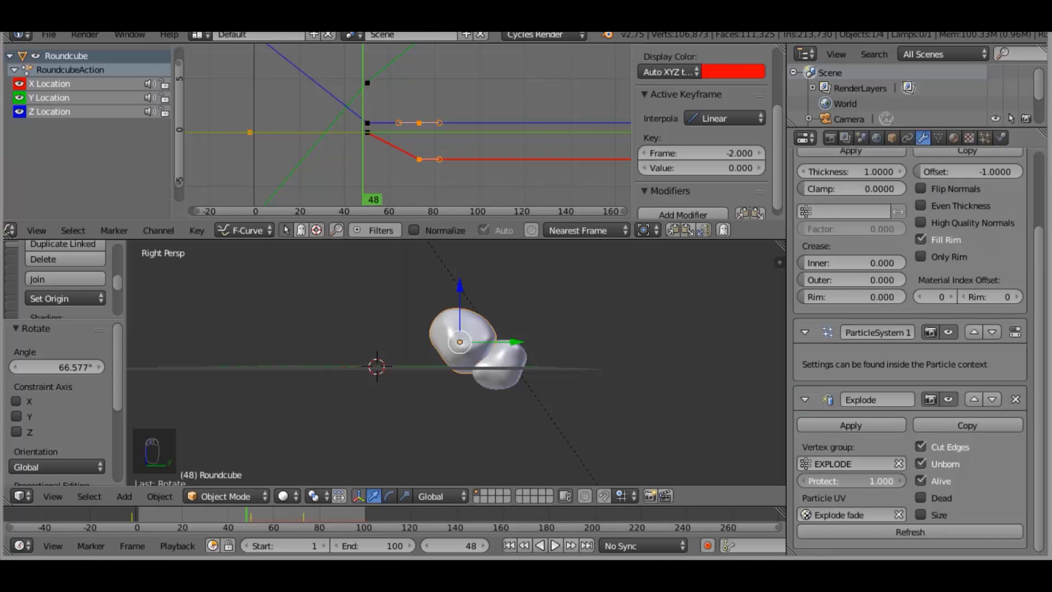
{"action": "left_click", "coordinate": [893, 529]}
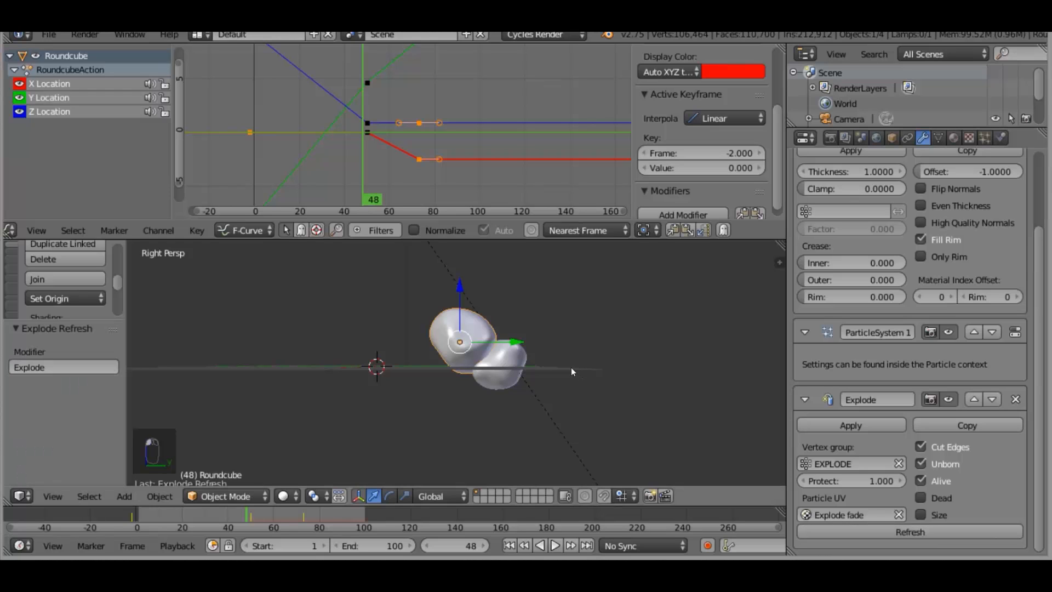
Play back the collision and examine the fragments at frames 80, 75 and 70, then through the camera
{"action": "key", "text": "alt+a"}
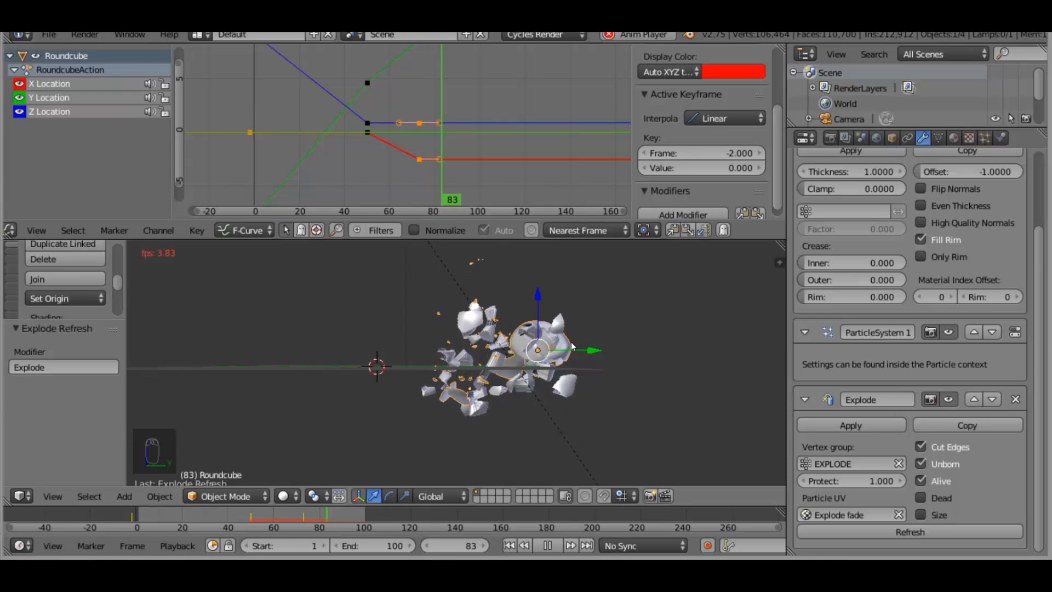
{"action": "key", "text": "Escape"}
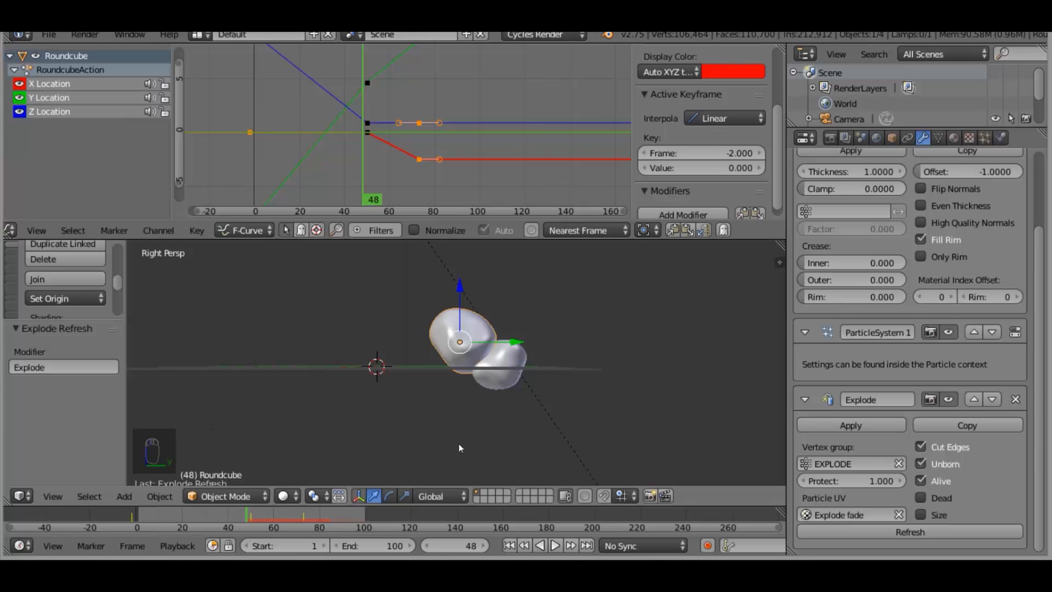
{"action": "key", "text": "Return"}
{"action": "left_click", "coordinate": [444, 546]}
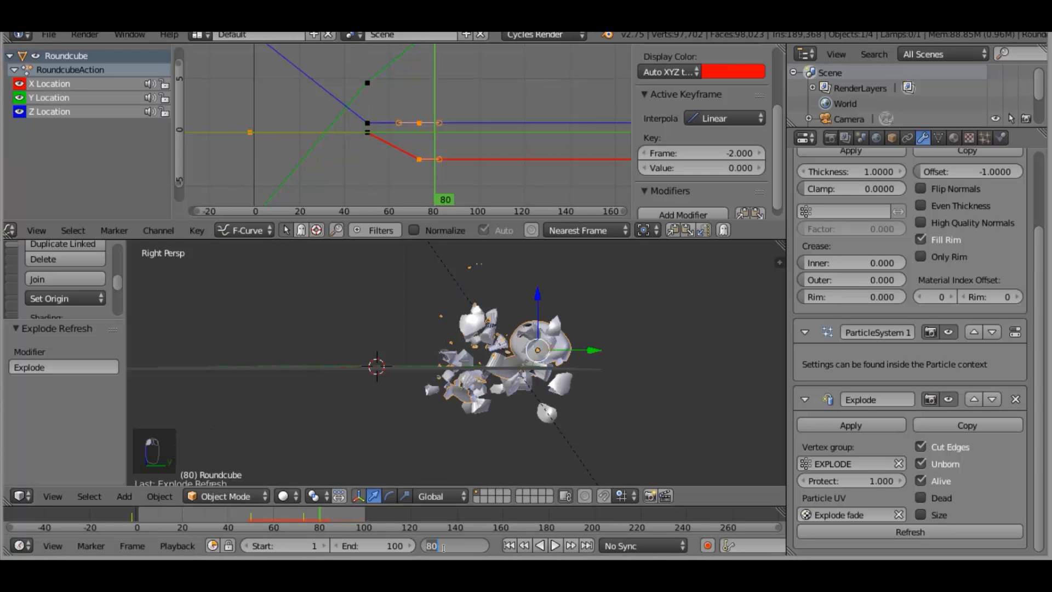
{"action": "key", "text": "Return"}
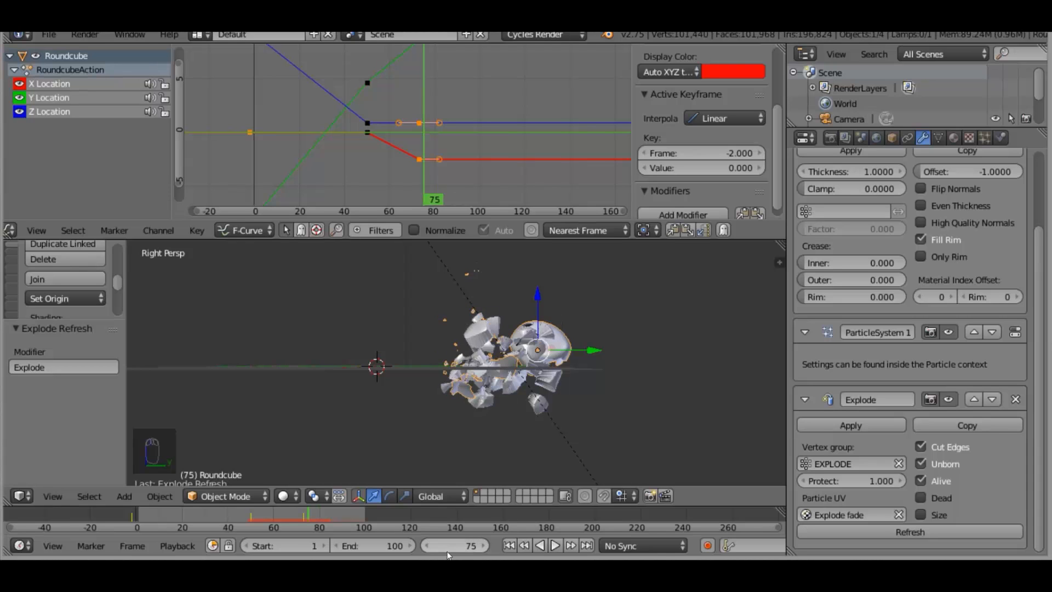
{"action": "left_click", "coordinate": [443, 546]}
{"action": "key", "text": "Return"}
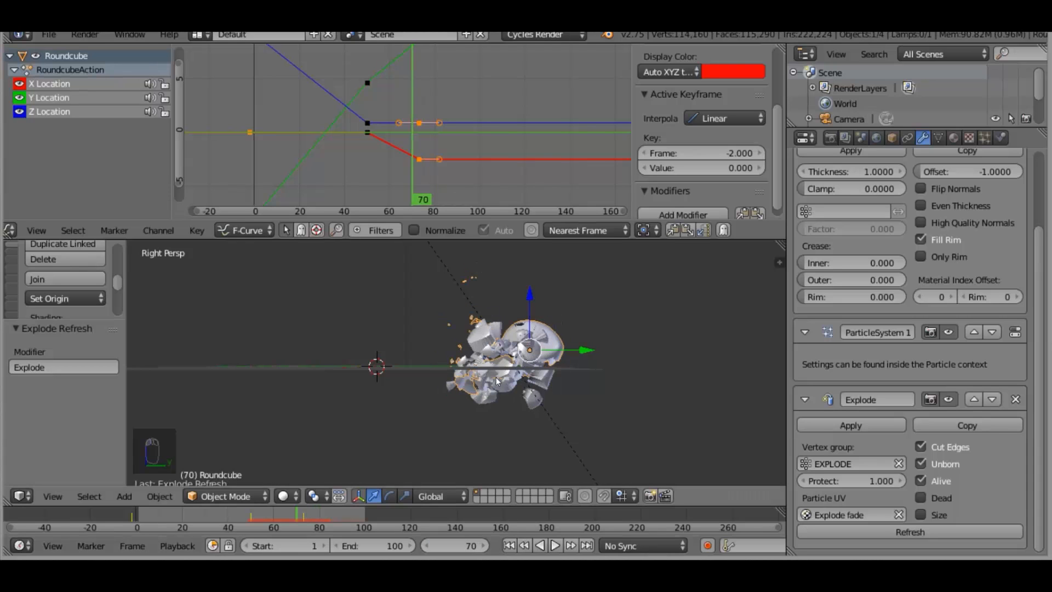
{"action": "key", "text": "KP_0"}
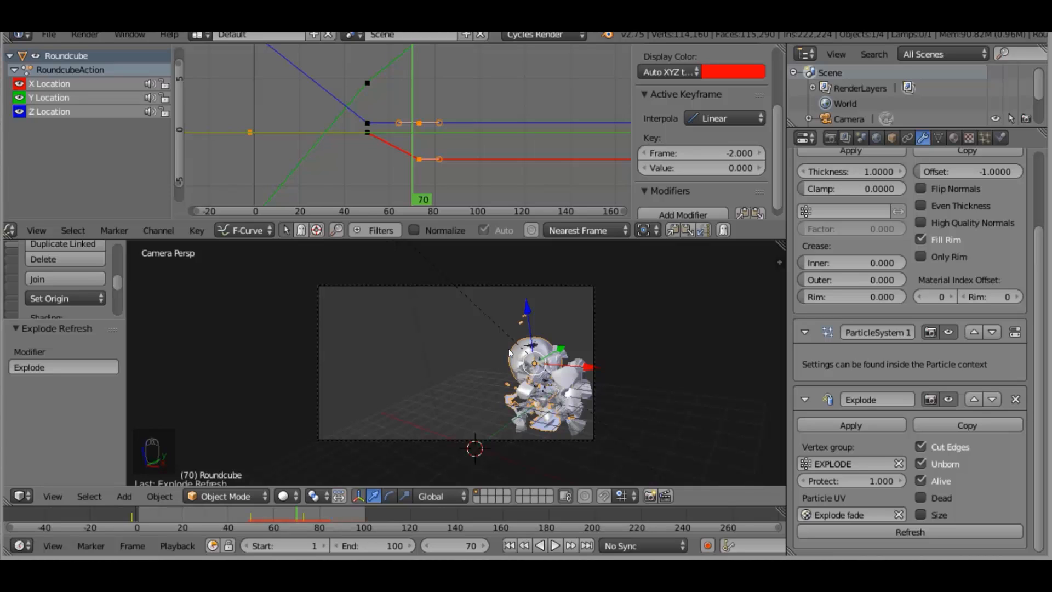
At frame 100, move the striking rock about -2.27 in X and 2.83 in Y from the top view and keyframe its location
{"action": "left_click", "coordinate": [457, 545]}
{"action": "type", "text": "100"}
{"action": "key", "text": "Return"}
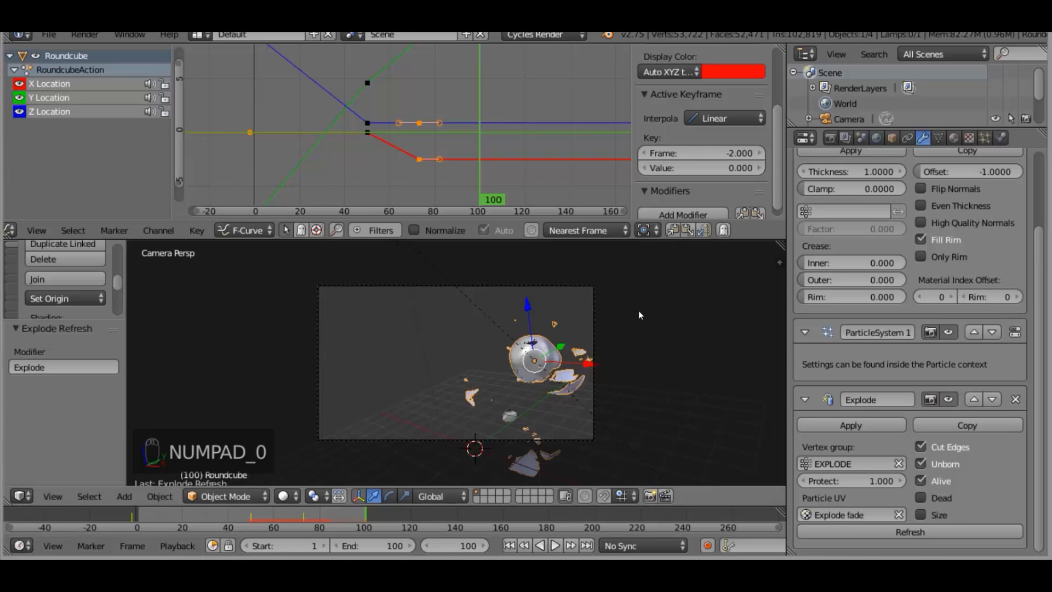
{"action": "left_click", "coordinate": [892, 138]}
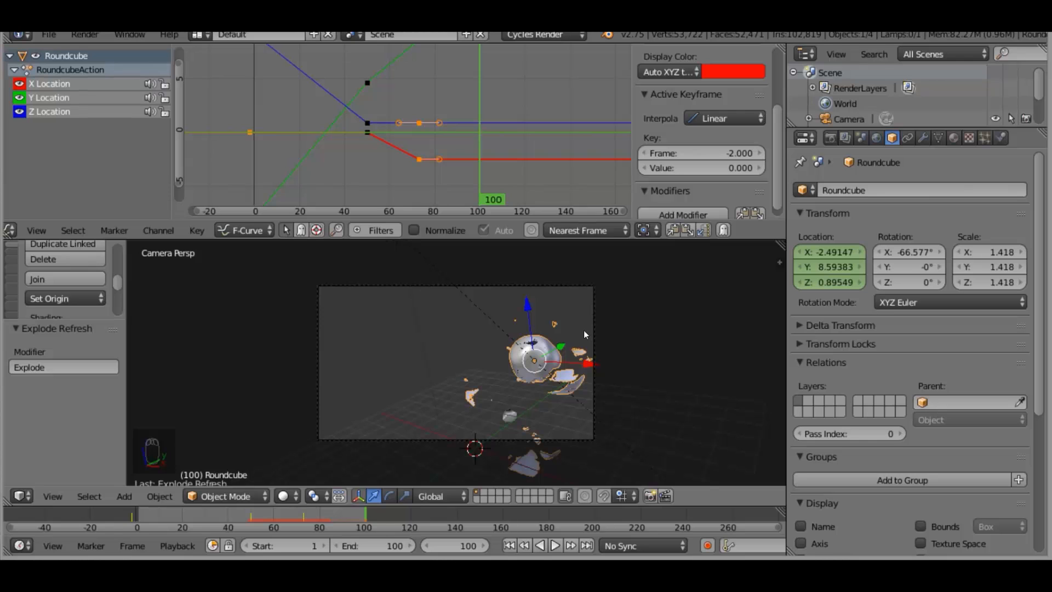
{"action": "key", "text": "KP_7"}
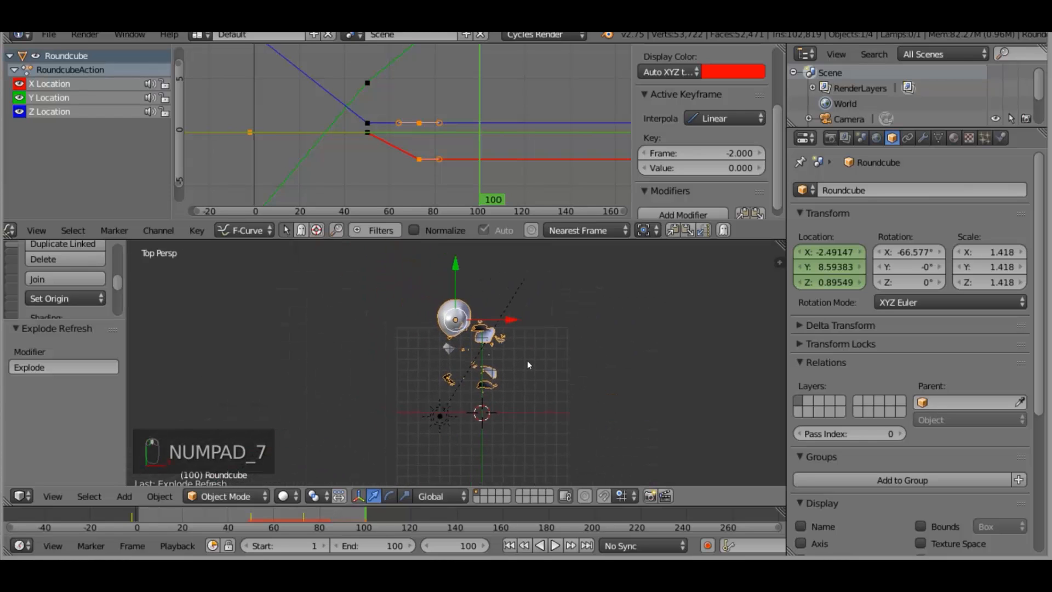
{"action": "key", "text": "g"}
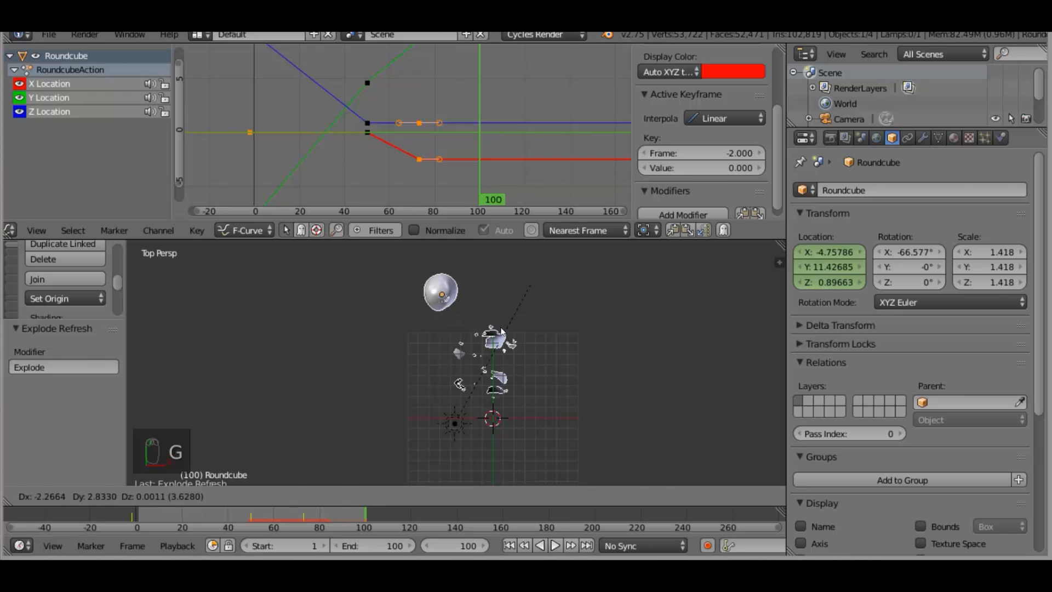
{"action": "left_click", "coordinate": [502, 331]}
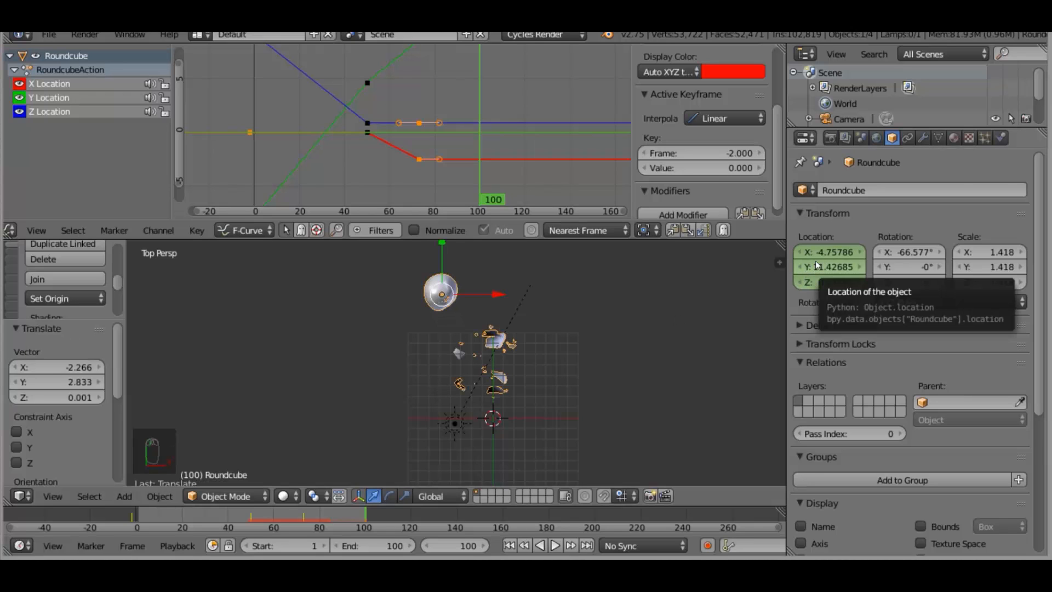
{"action": "key", "text": "i"}
{"action": "key", "text": "KP_0"}
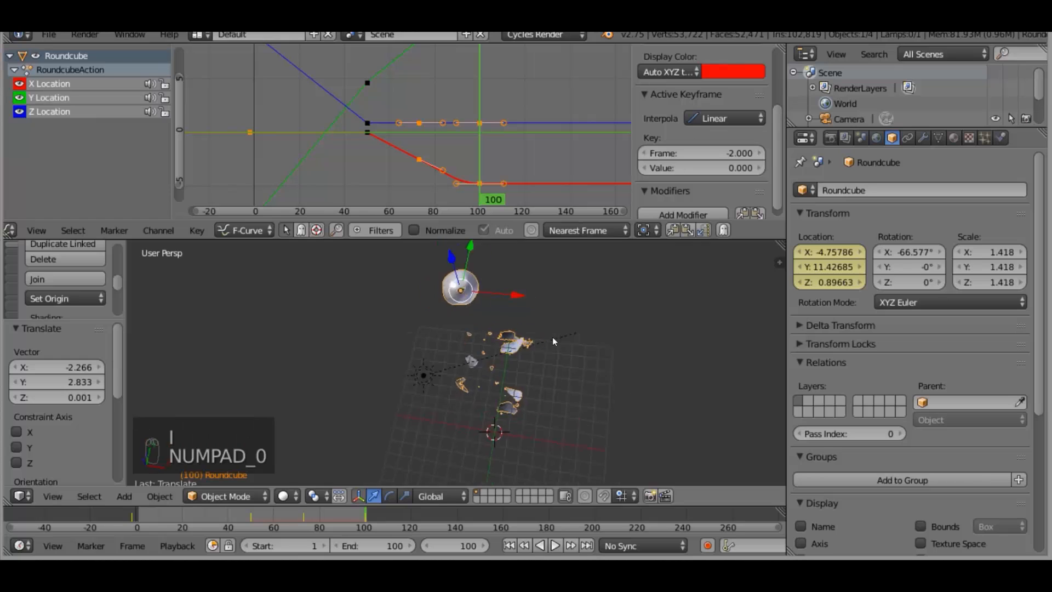
Go to frame 80 and briefly play the animation through the camera
{"action": "left_click", "coordinate": [451, 541]}
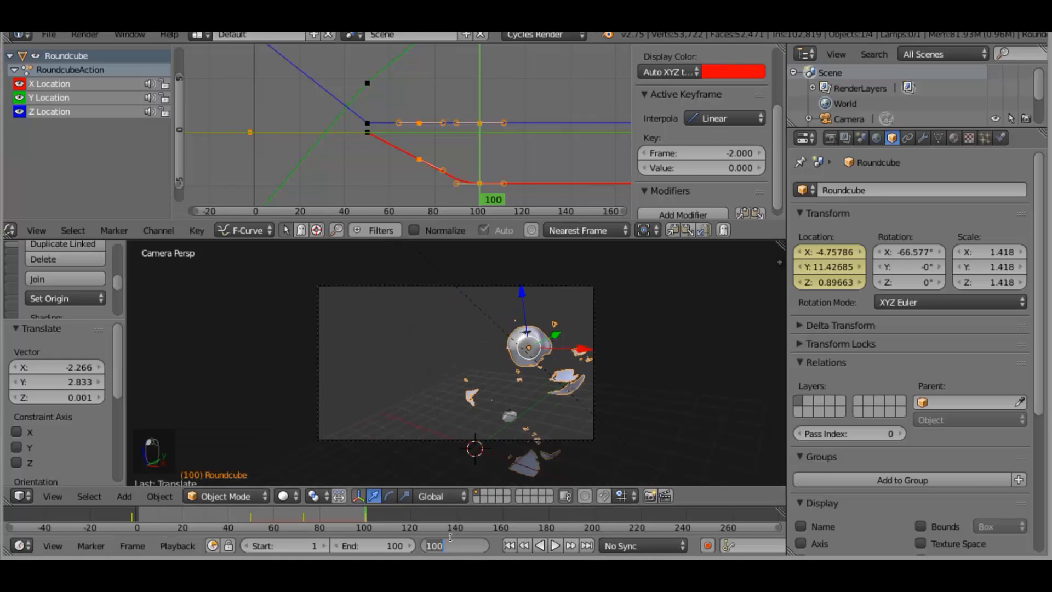
{"action": "type", "text": "80"}
{"action": "key", "text": "Return"}
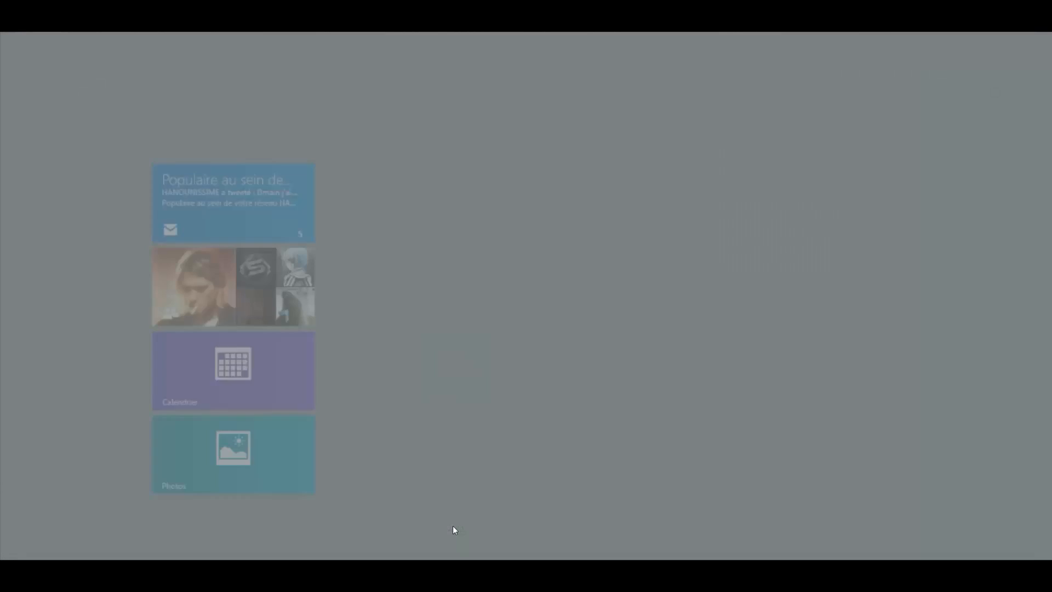
{"action": "key", "text": "super"}
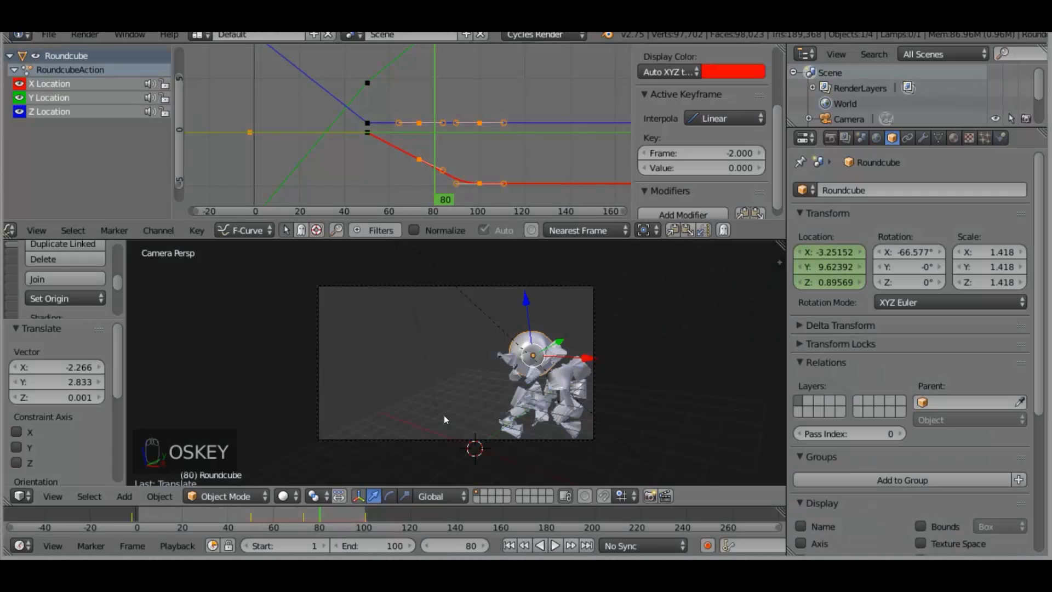
{"action": "key", "text": "alt+a"}
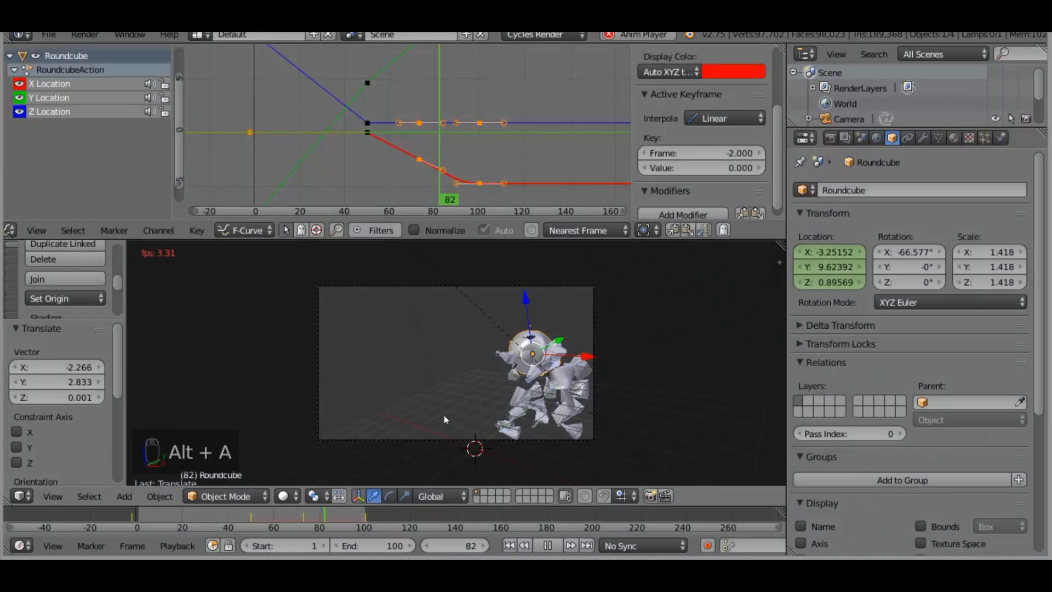
{"action": "key", "text": "Escape"}
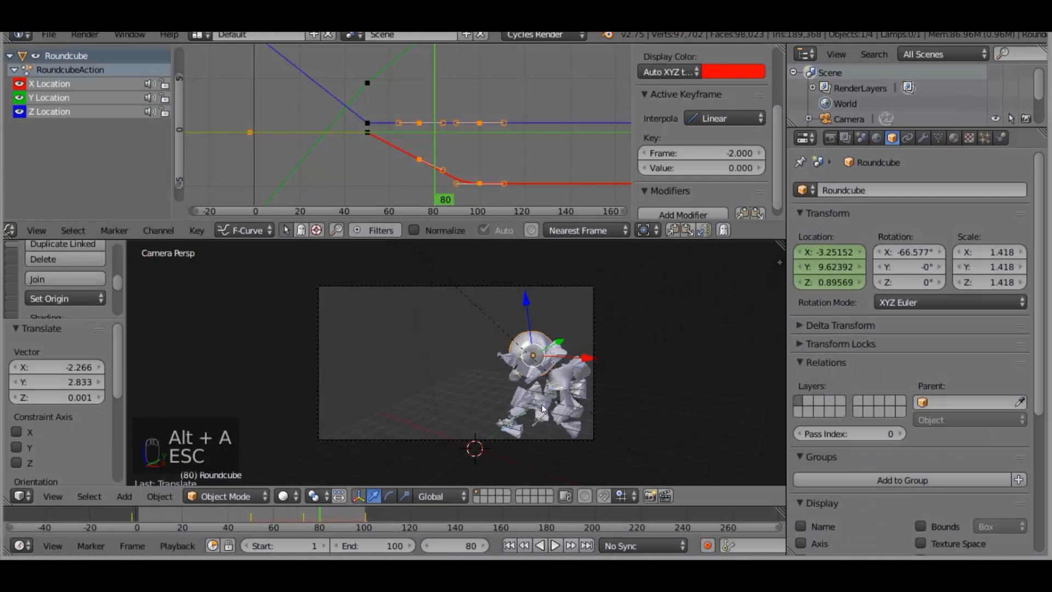
Set the striking rock's particle Lifetime to 100 and play back the animation
{"action": "left_click", "coordinate": [986, 139]}
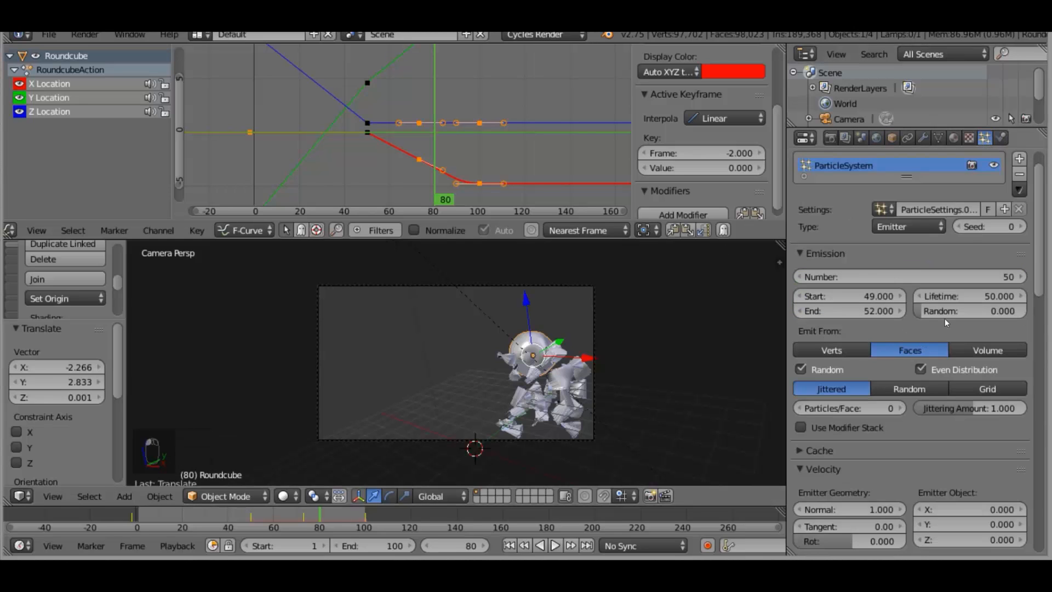
{"action": "left_click", "coordinate": [944, 296]}
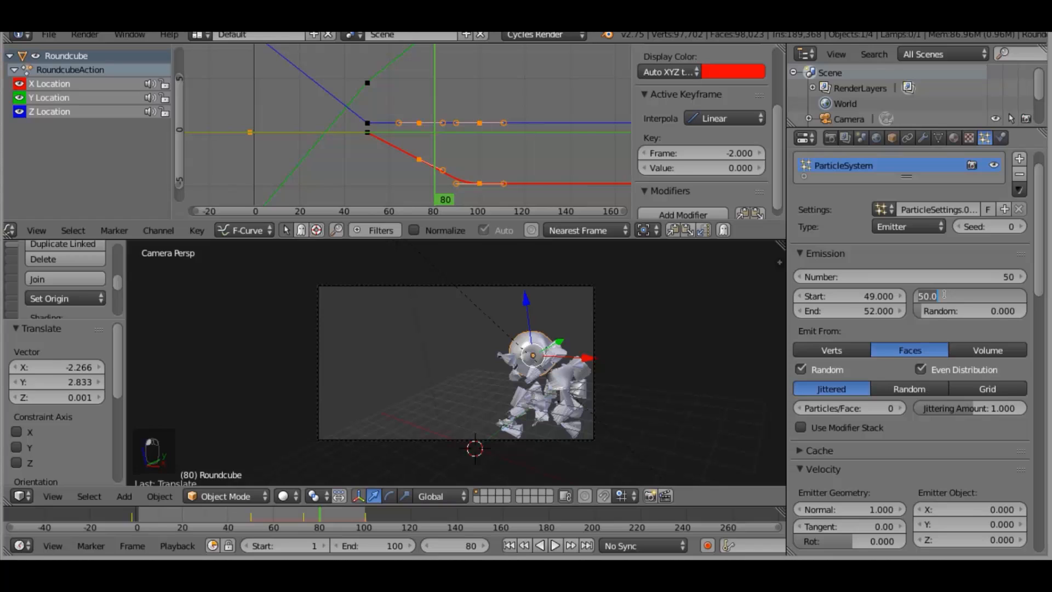
{"action": "type", "text": "100"}
{"action": "key", "text": "Return"}
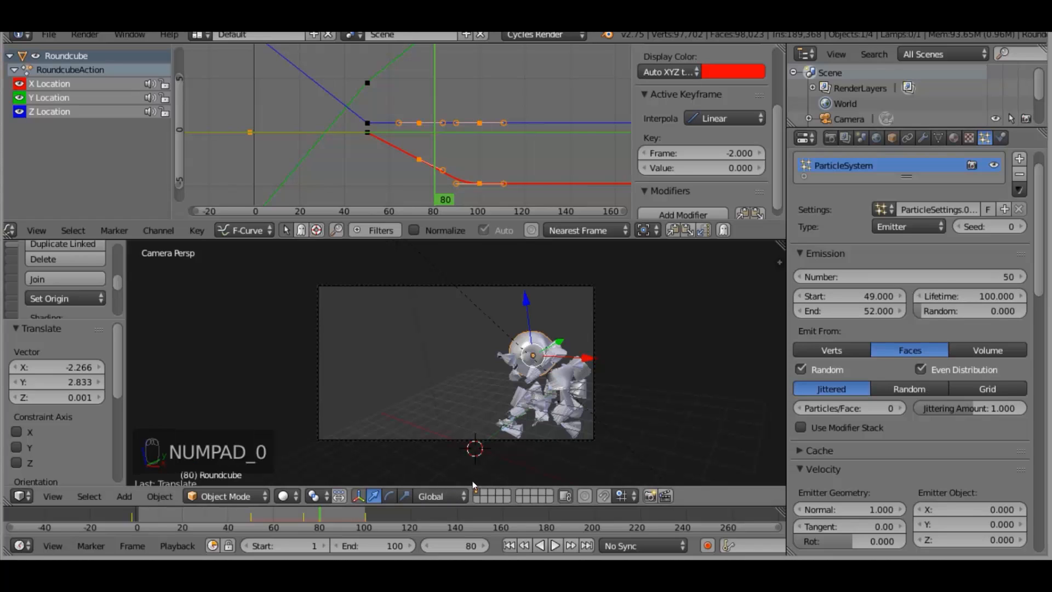
{"action": "key", "text": "alt+Tab"}
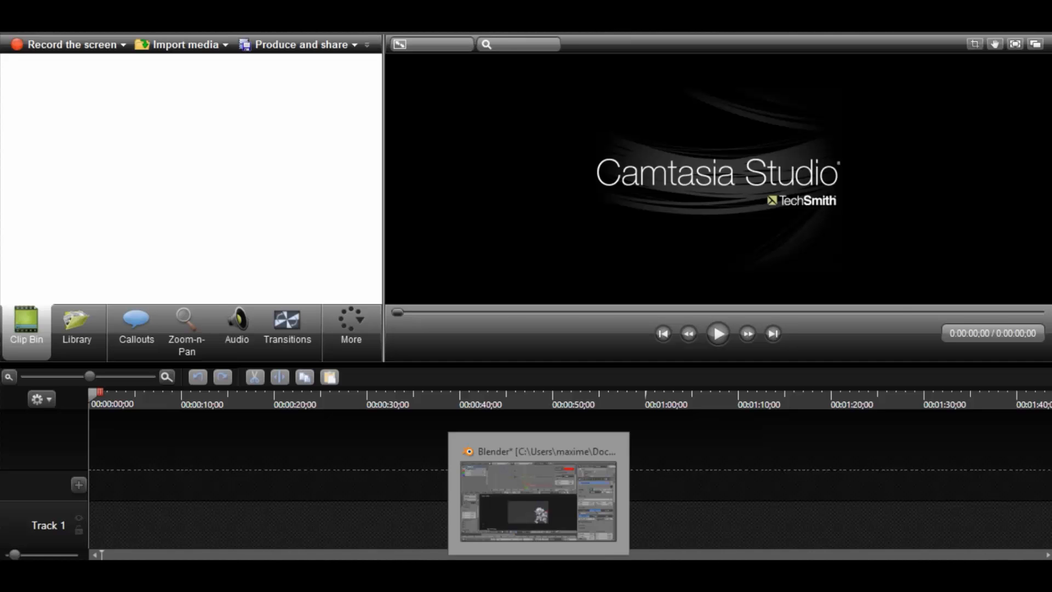
{"action": "left_click", "coordinate": [539, 577]}
{"action": "key", "text": "alt+a"}
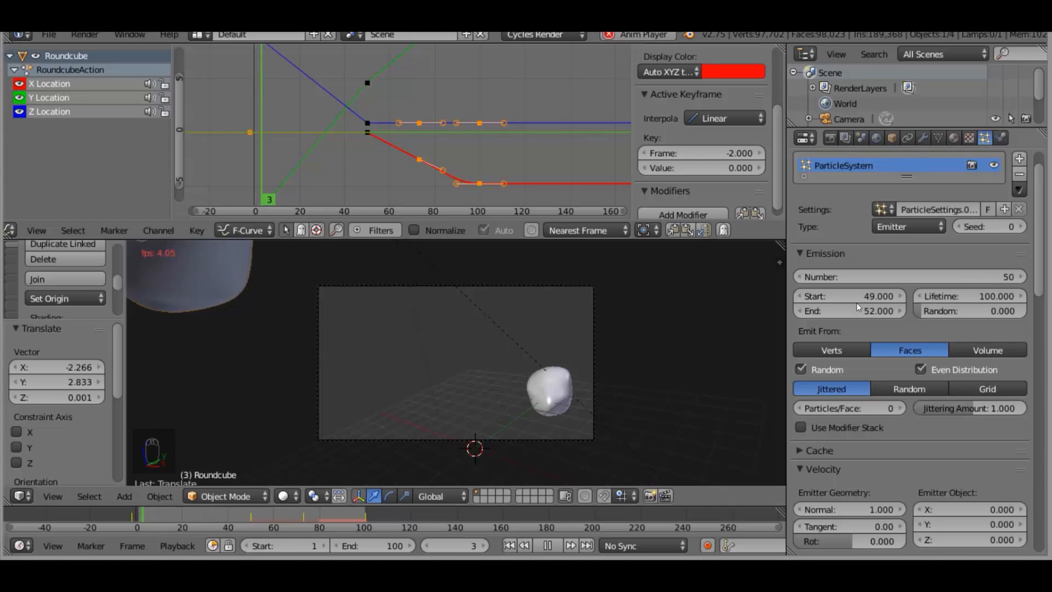
{"action": "key", "text": "Escape"}
Set the striking rock's particle Lifetime to 300, check the playback, and set its lifetime Random to 0.768
{"action": "left_click", "coordinate": [938, 296]}
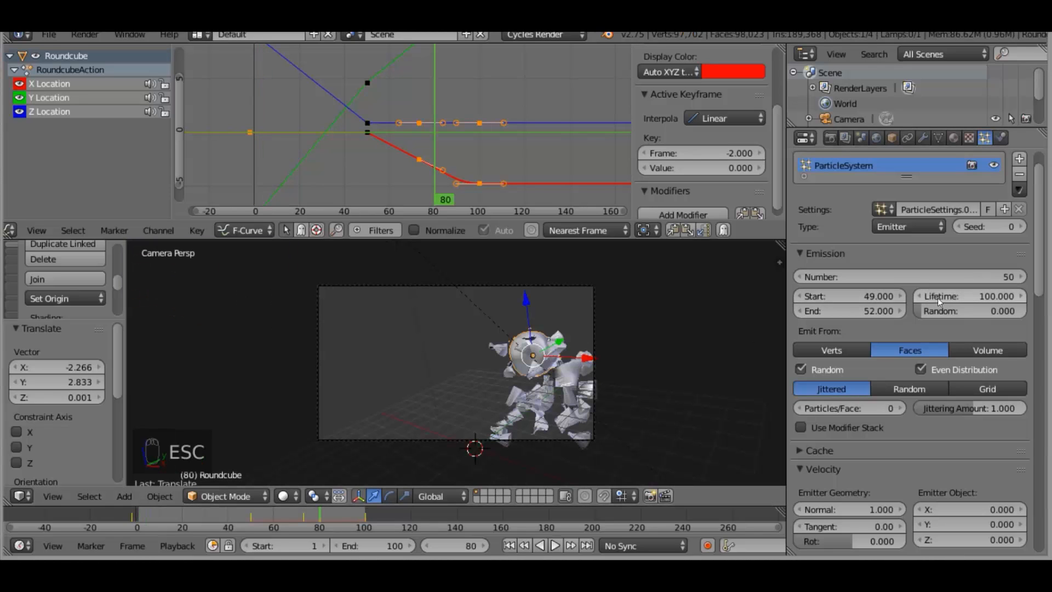
{"action": "type", "text": "1000"}
{"action": "key", "text": "Return"}
{"action": "key", "text": "KP_0"}
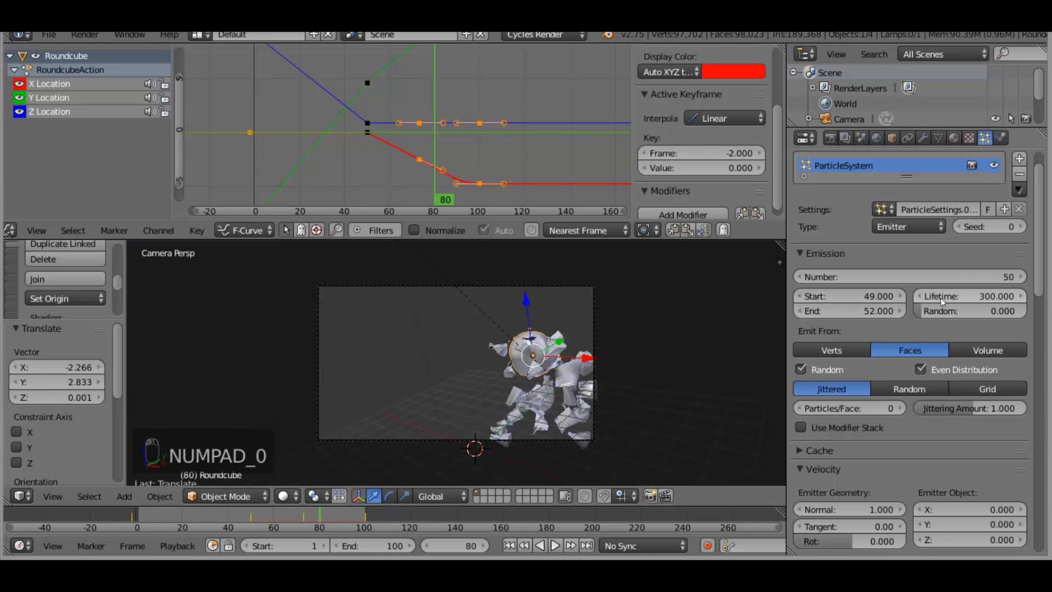
{"action": "key", "text": "alt+a"}
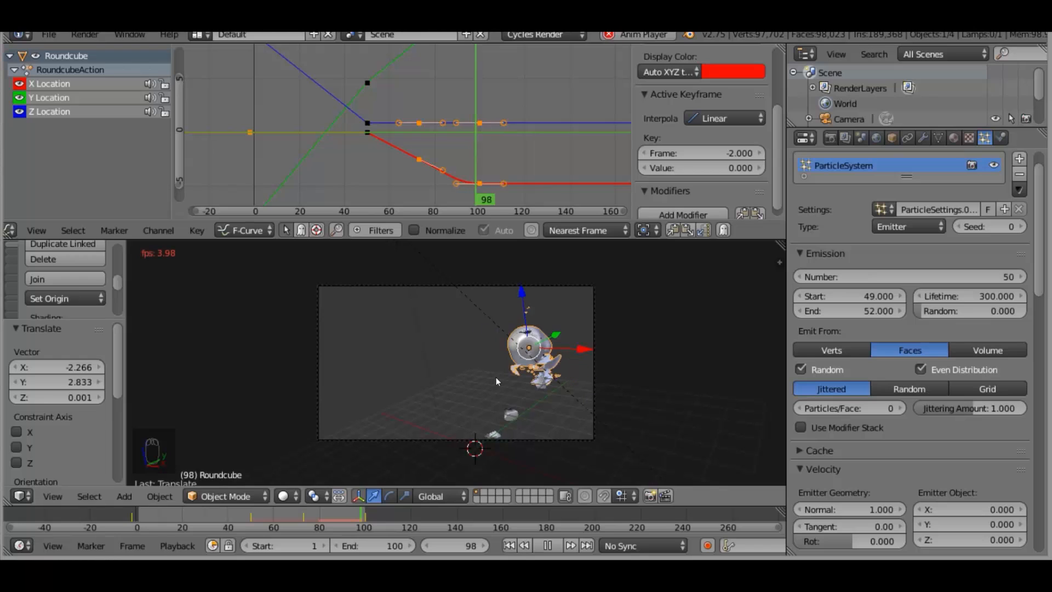
{"action": "key", "text": "Escape"}
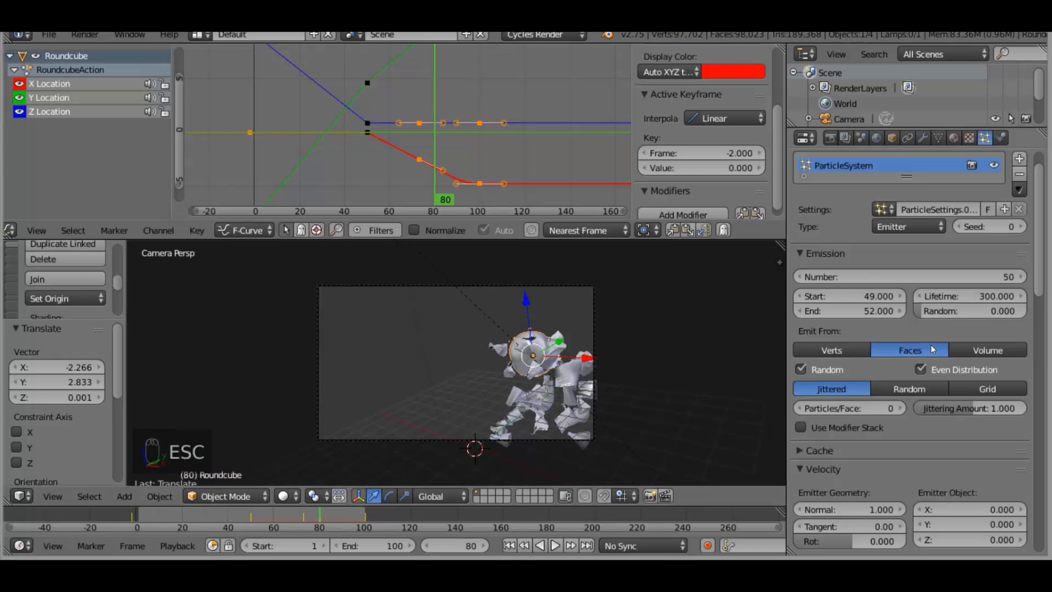
{"action": "scroll", "coordinate": [932, 354], "scroll_direction": "down", "scroll_amount": 1}
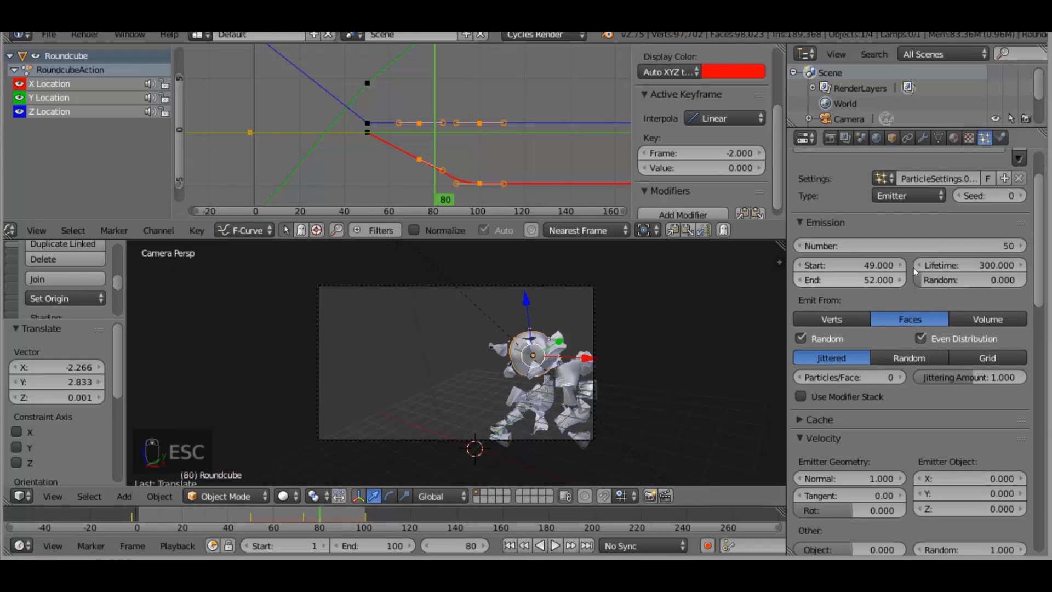
{"action": "left_click_drag", "start_coordinate": [959, 280], "coordinate": [1001, 282]}
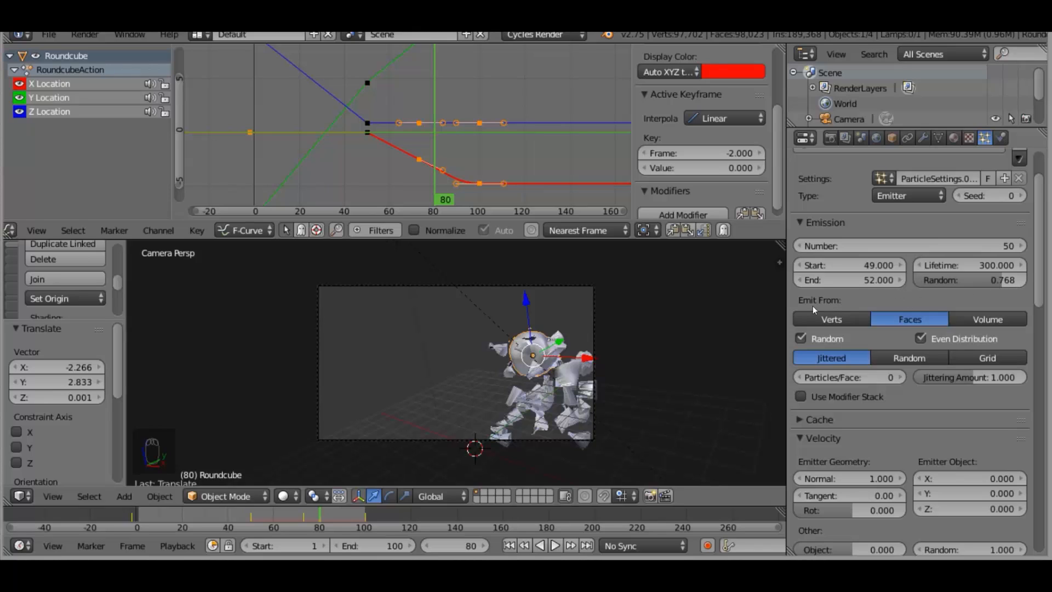
Select the struck rock, set its particle Lifetime to 300, and play back the animation
{"action": "right_click", "coordinate": [569, 382]}
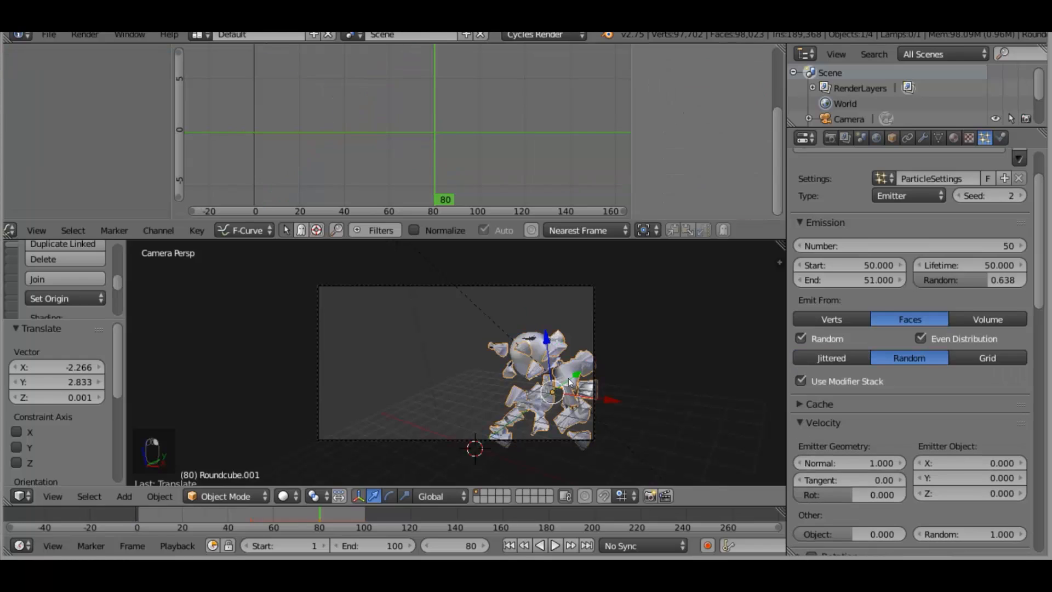
{"action": "left_click", "coordinate": [943, 264]}
{"action": "type", "text": "30"}
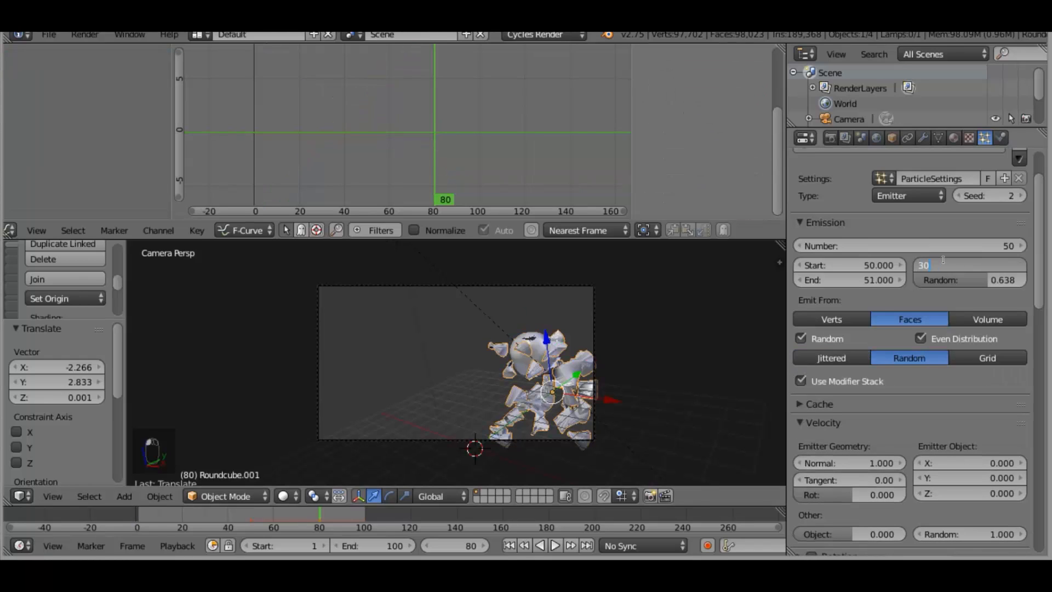
{"action": "type", "text": "0"}
{"action": "key", "text": "Return"}
{"action": "key", "text": "alt+a"}
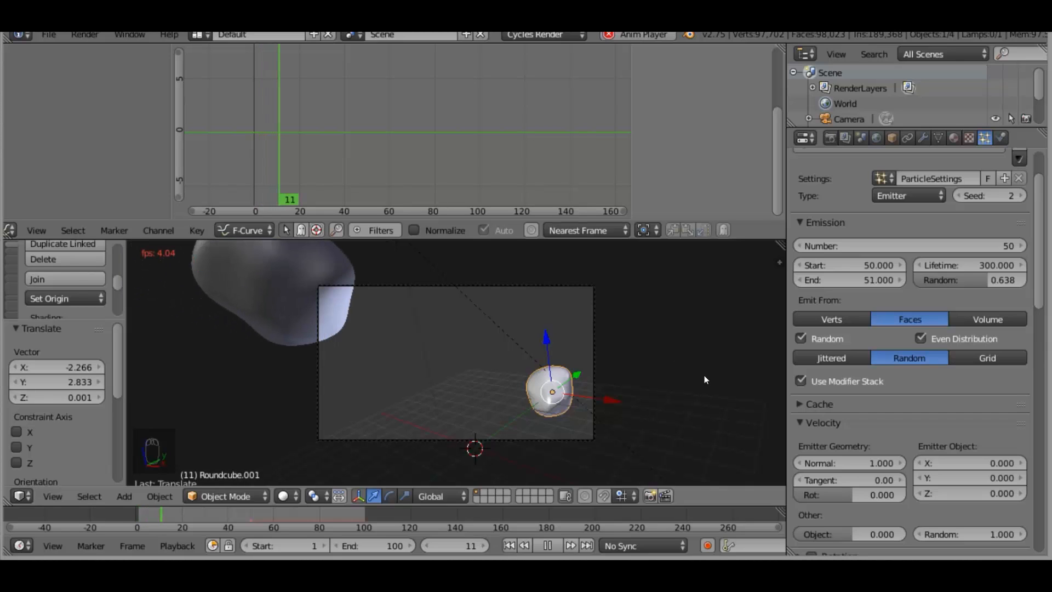
{"action": "scroll", "coordinate": [880, 409], "scroll_direction": "down", "scroll_amount": 5}
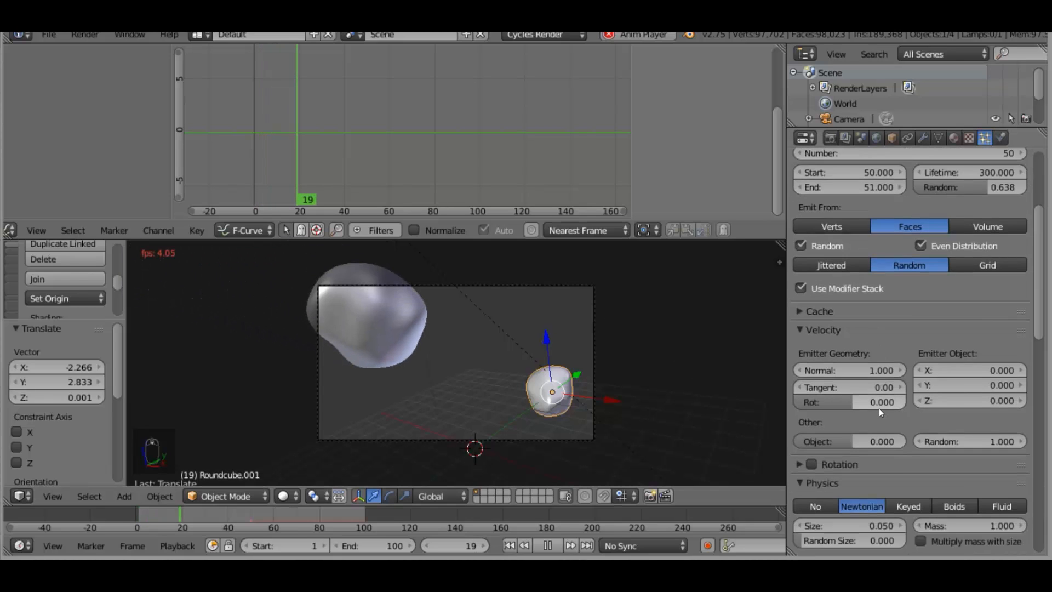
{"action": "scroll", "coordinate": [880, 409], "scroll_direction": "down", "scroll_amount": 2}
{"action": "key", "text": "Escape"}
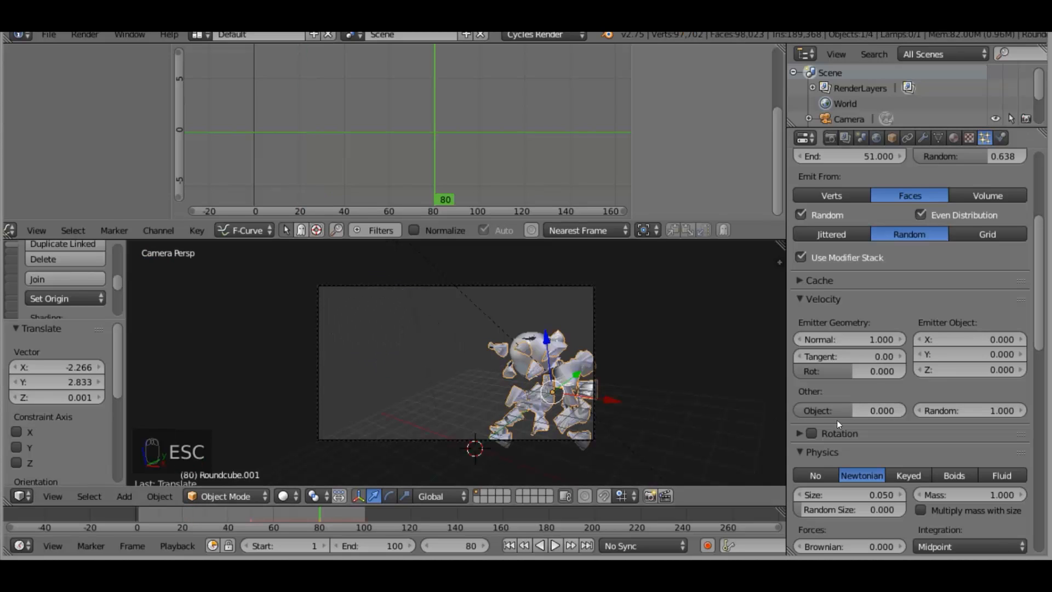
Set the struck rock's particle Random Size to 0.613 and its velocity Random to 1.370
{"action": "scroll", "coordinate": [955, 430], "scroll_direction": "down", "scroll_amount": 5}
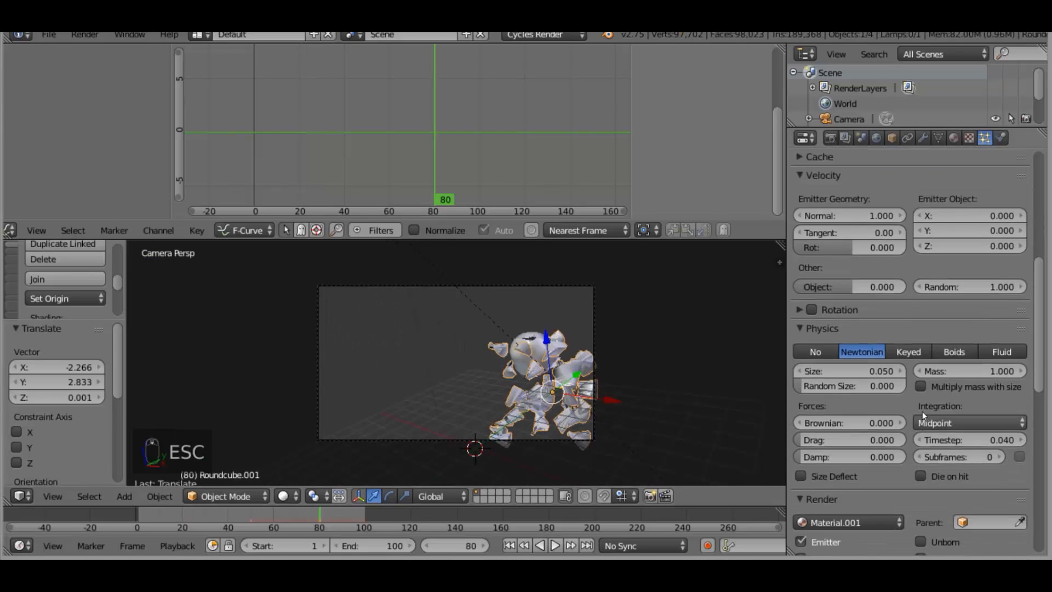
{"action": "scroll", "coordinate": [922, 403], "scroll_direction": "down", "scroll_amount": 1}
{"action": "left_click_drag", "start_coordinate": [846, 354], "coordinate": [891, 354]}
{"action": "left_click_drag", "start_coordinate": [943, 258], "coordinate": [963, 258]}
{"action": "scroll", "coordinate": [861, 357], "scroll_direction": "down", "scroll_amount": 2}
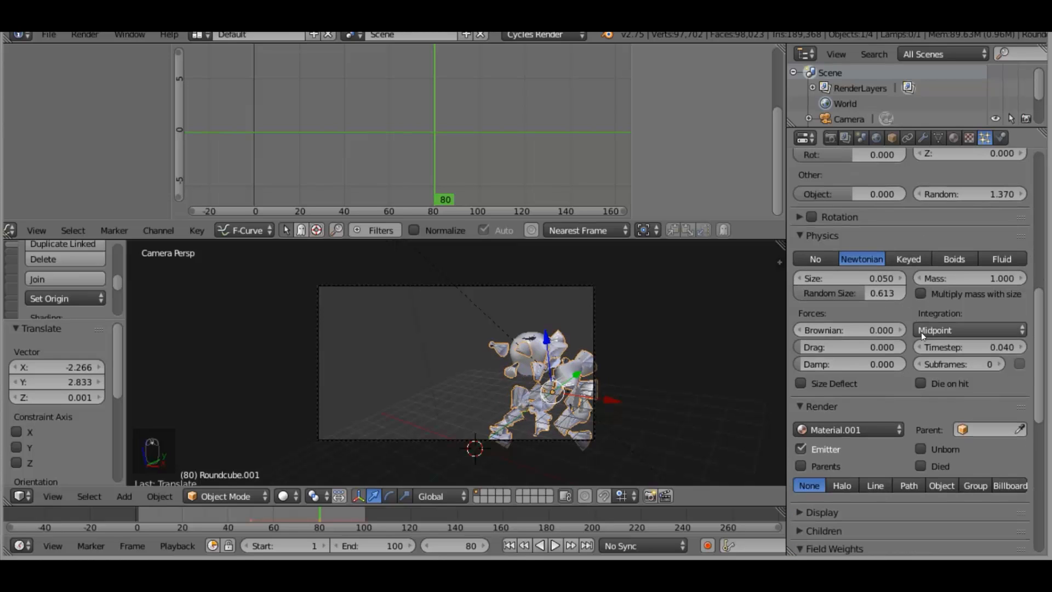
Set the struck rock's particle Seed to 1 and play back the animation
{"action": "scroll", "coordinate": [922, 282], "scroll_direction": "down", "scroll_amount": 3}
{"action": "scroll", "coordinate": [922, 303], "scroll_direction": "down", "scroll_amount": 10}
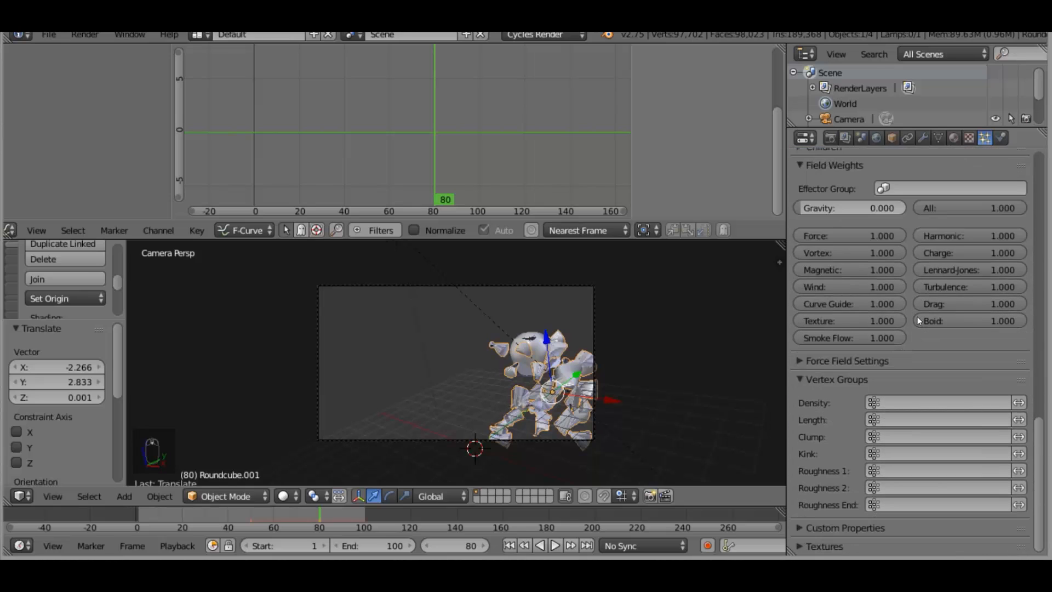
{"action": "scroll", "coordinate": [1020, 436], "scroll_direction": "up", "scroll_amount": 10}
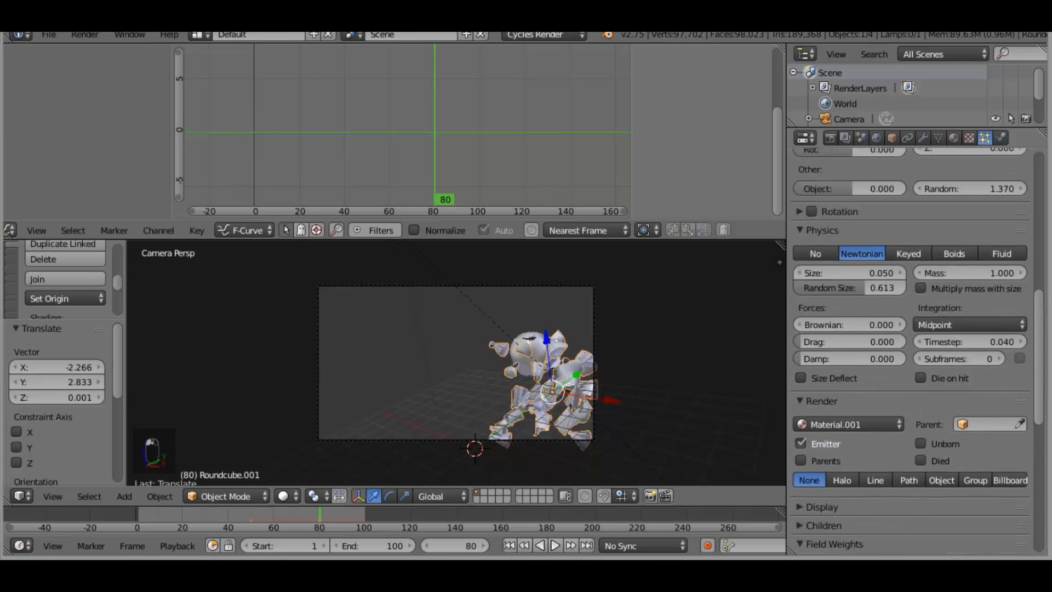
{"action": "scroll", "coordinate": [883, 356], "scroll_direction": "up", "scroll_amount": 6}
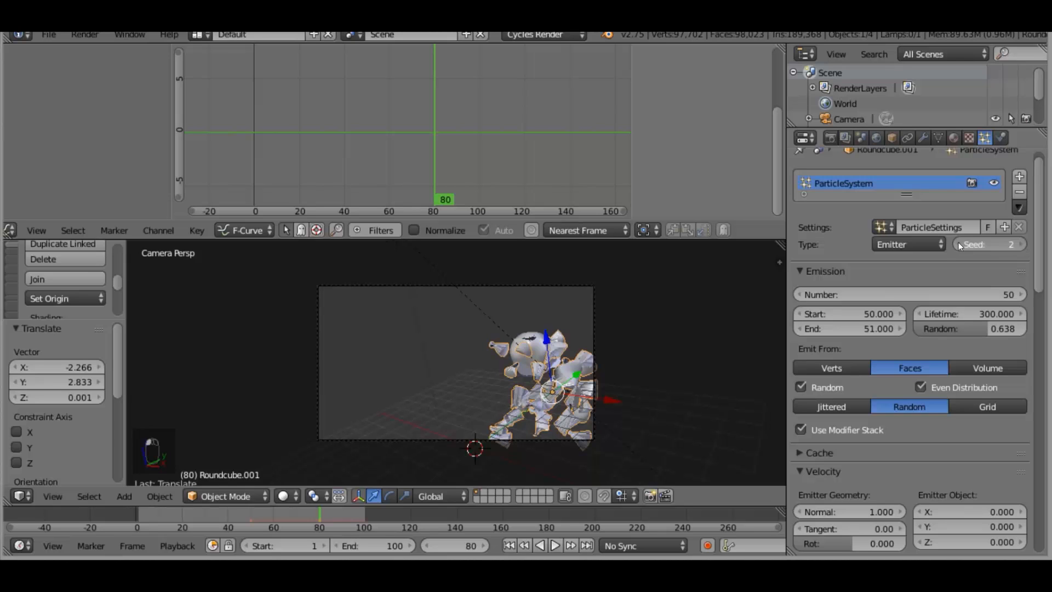
{"action": "left_click", "coordinate": [960, 244]}
{"action": "left_click", "coordinate": [960, 244]}
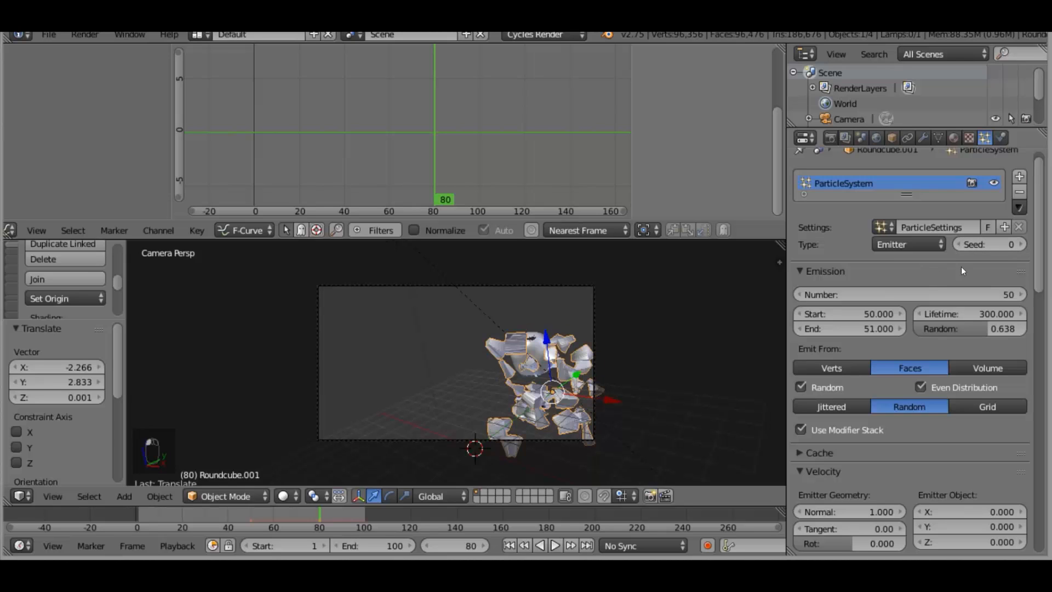
{"action": "left_click", "coordinate": [1021, 244]}
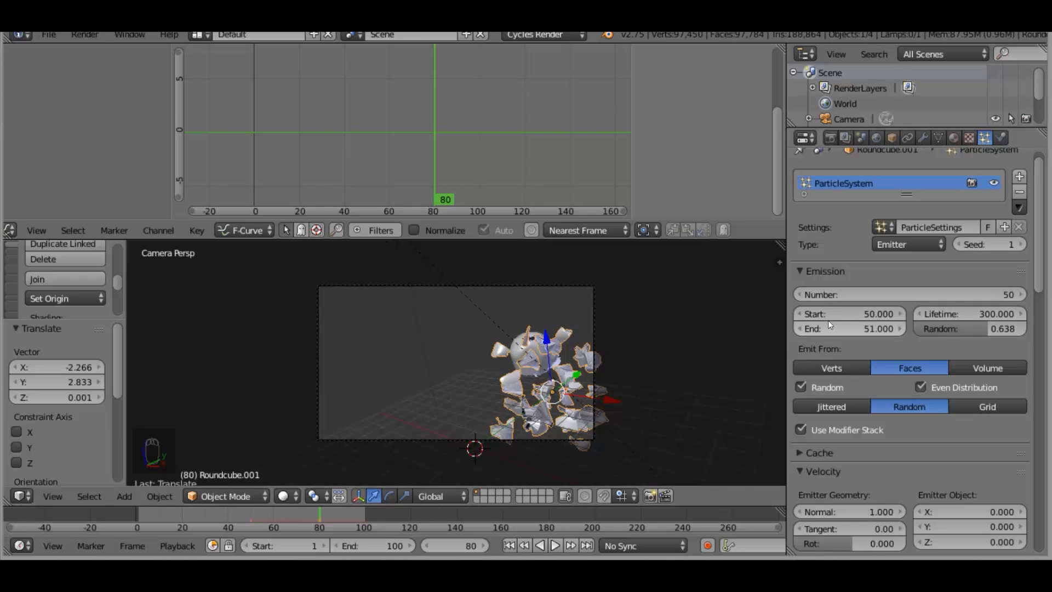
{"action": "key", "text": "alt+a"}
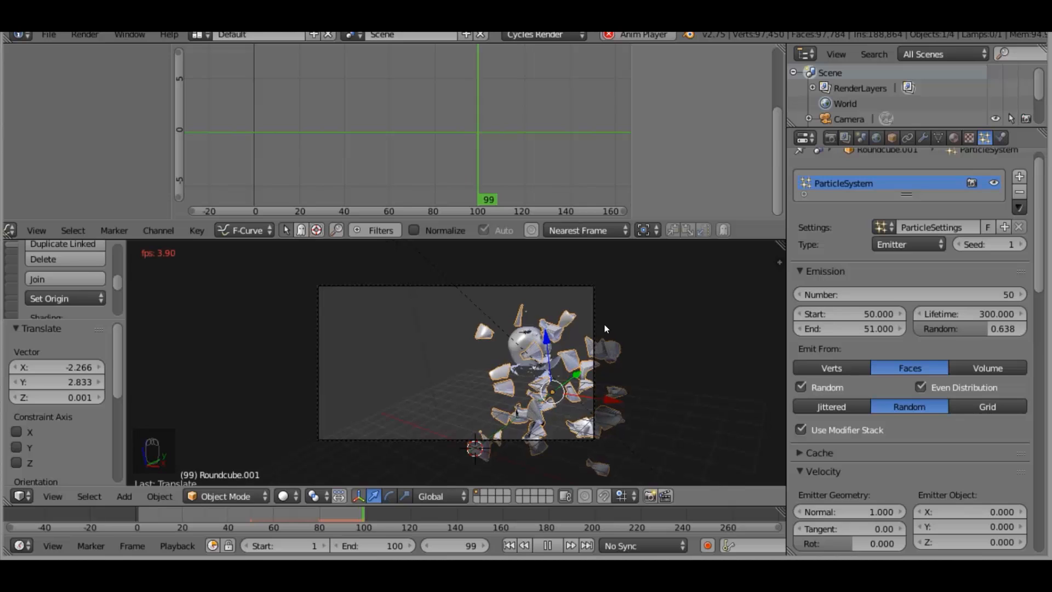
{"action": "key", "text": "Escape"}
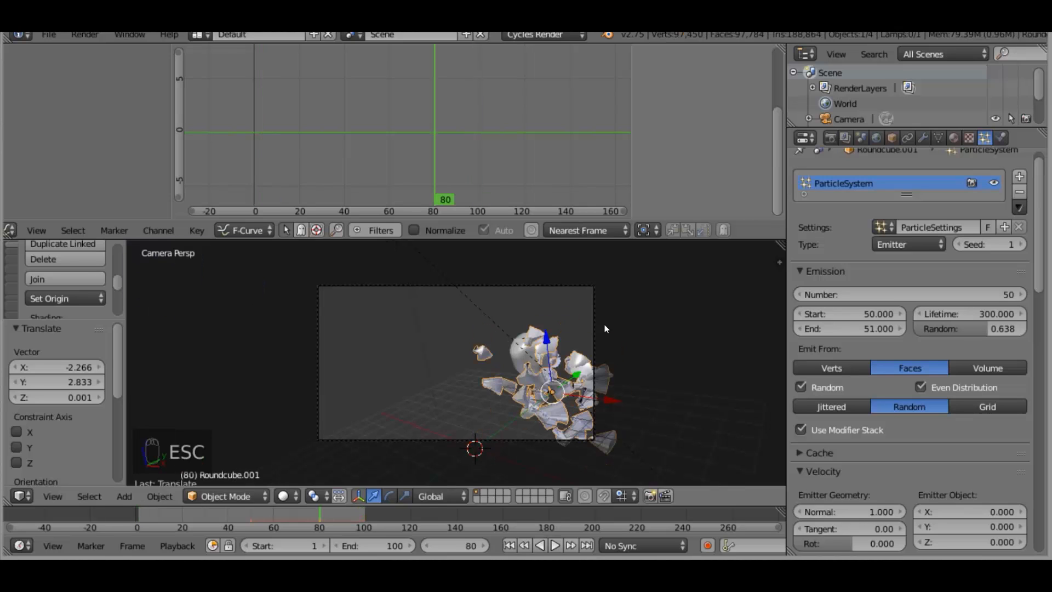
Select the striking rock and play back the whole collision animation from frame 1
{"action": "right_click", "coordinate": [518, 351]}
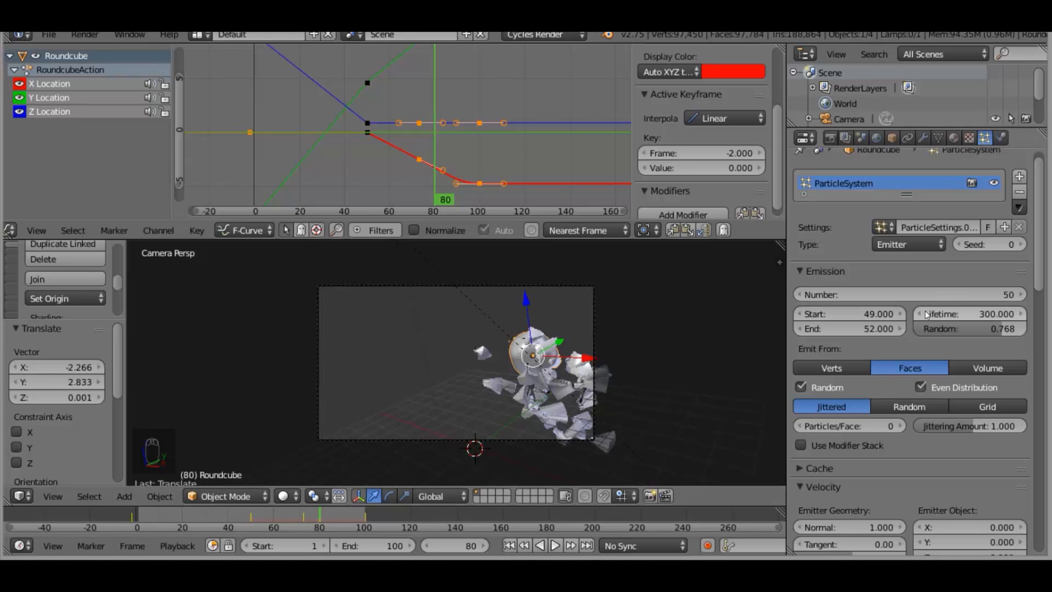
{"action": "left_click", "coordinate": [456, 538]}
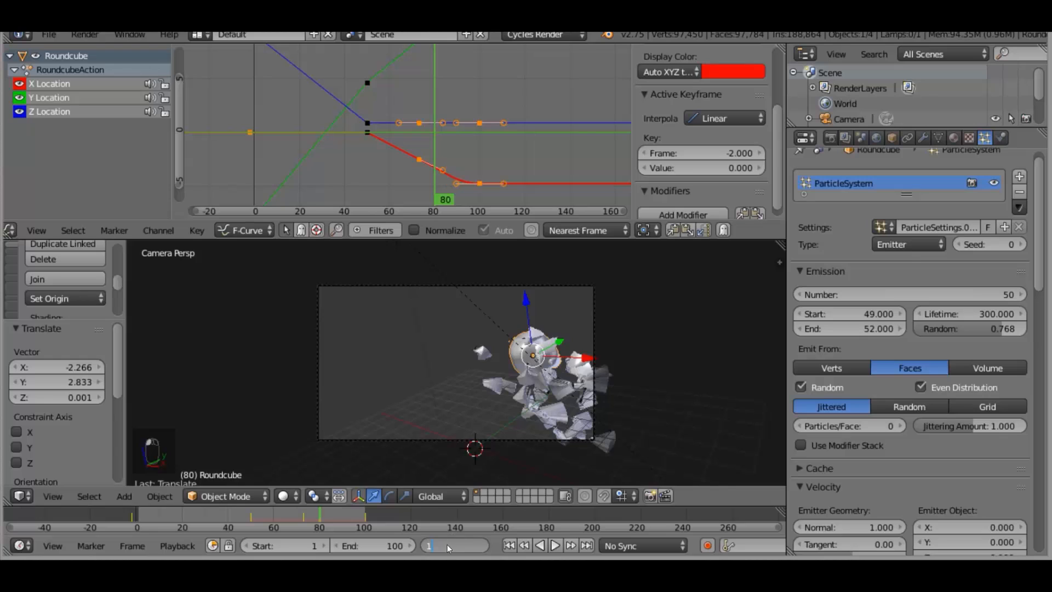
{"action": "type", "text": "1"}
{"action": "key", "text": "Return"}
{"action": "key", "text": "alt+a"}
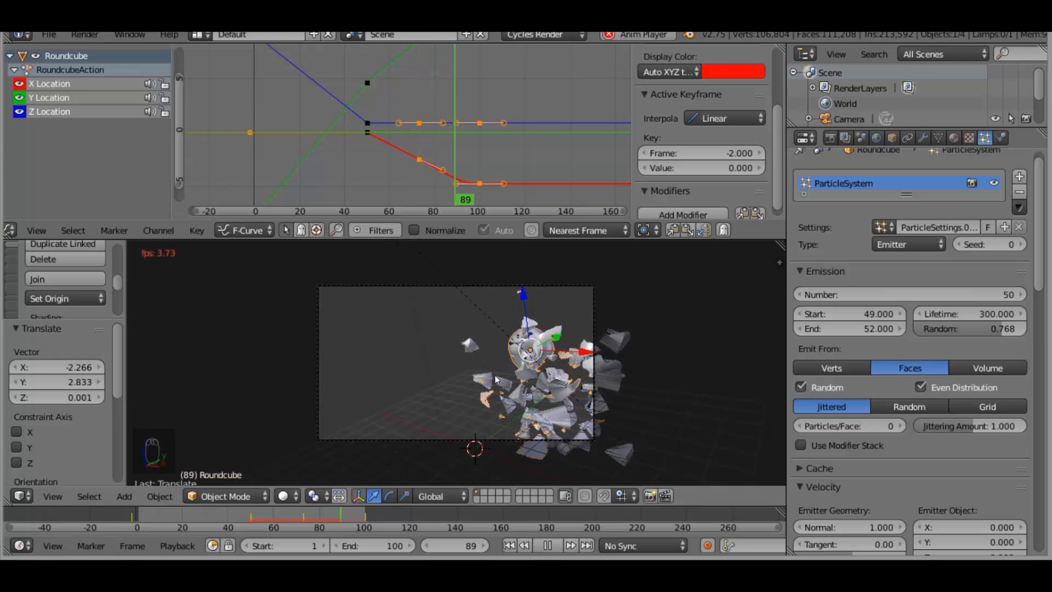
{"action": "left_click", "coordinate": [464, 545]}
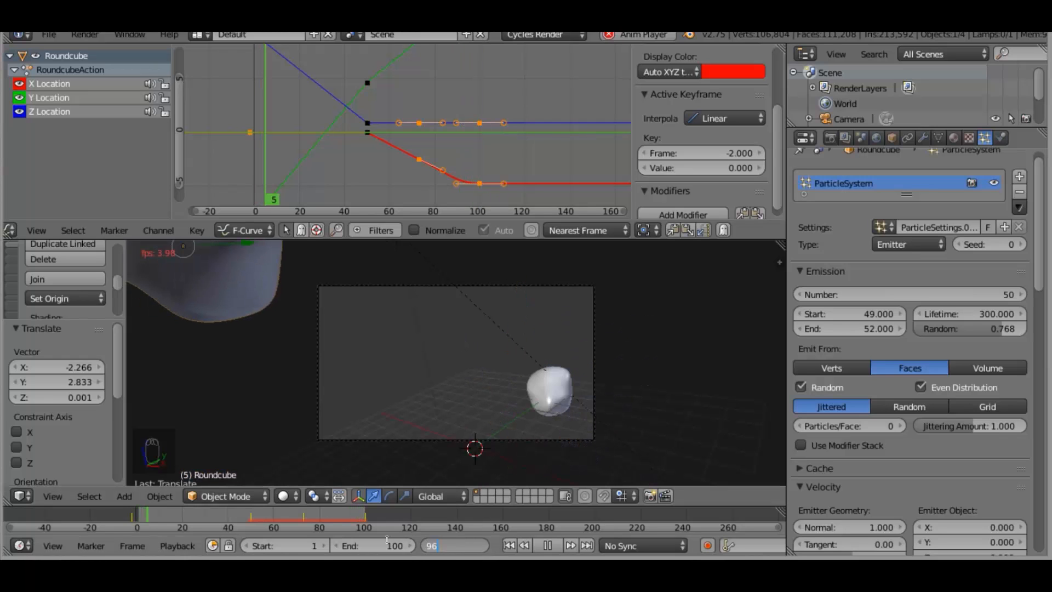
{"action": "key", "text": "Escape"}
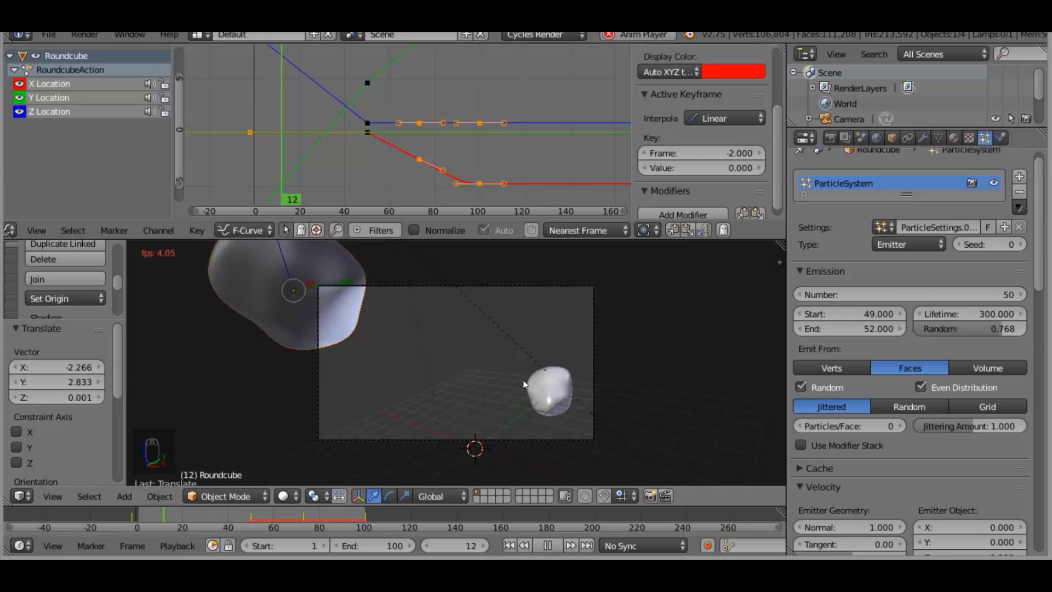
{"action": "key", "text": "Escape"}
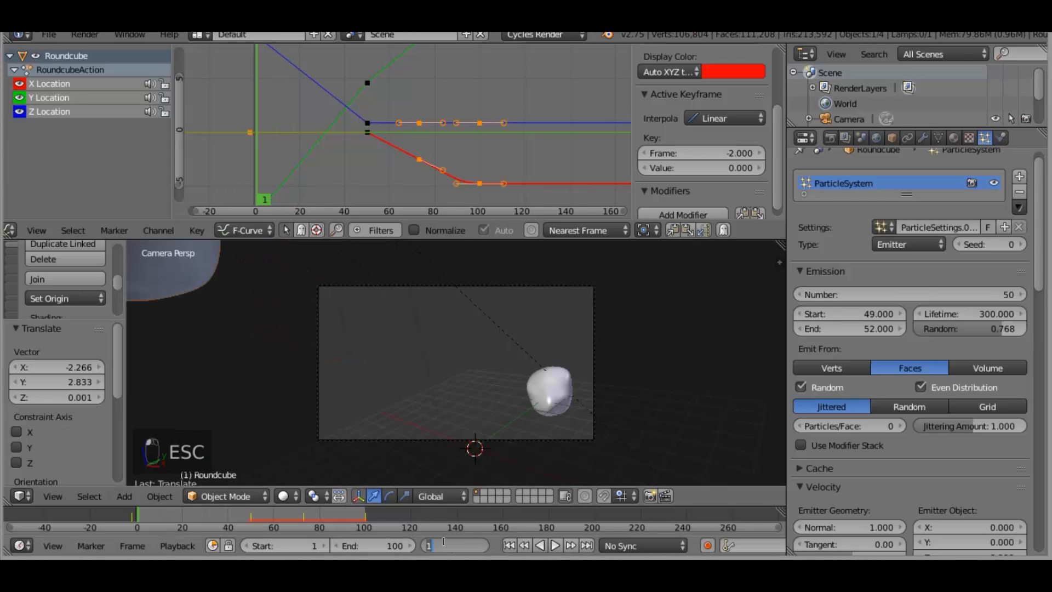
Go to frame 90, preview the shattered rocks in Rendered viewport shading, and return the viewport to Solid shading
{"action": "key", "text": "Return"}
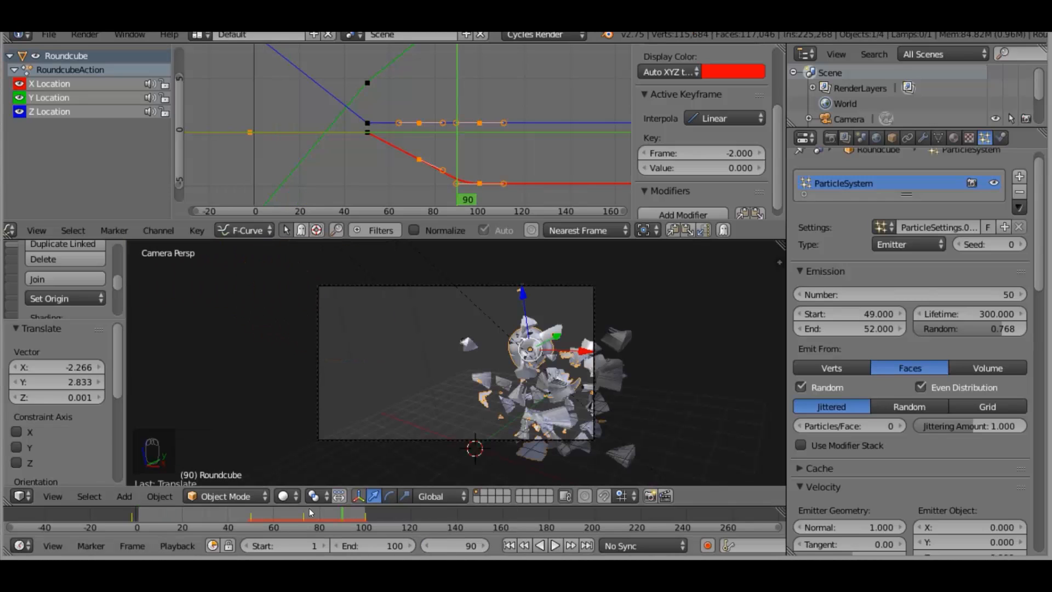
{"action": "left_click", "coordinate": [285, 496]}
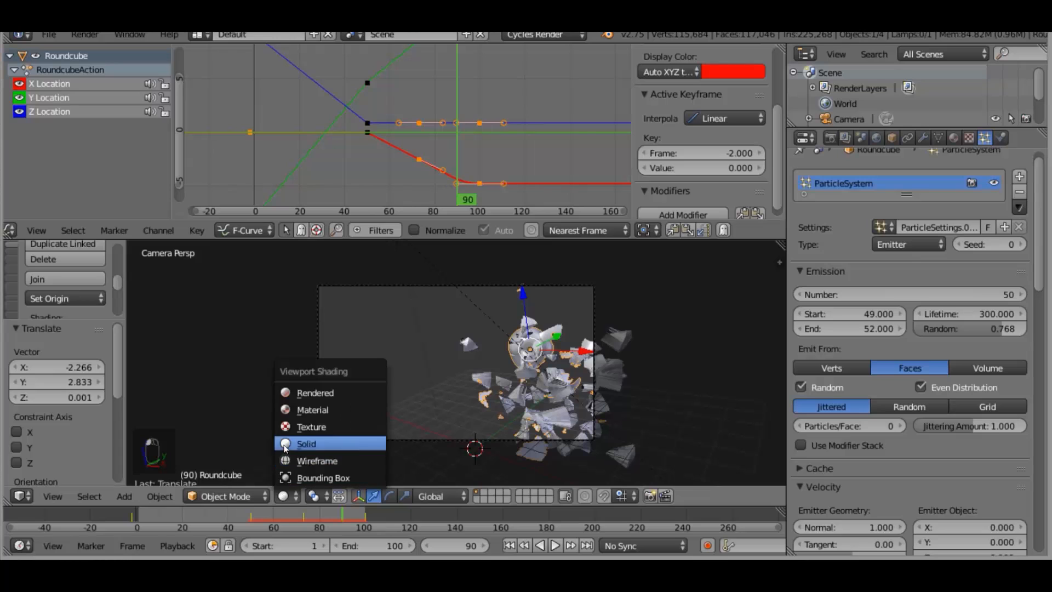
{"action": "left_click", "coordinate": [57, 36]}
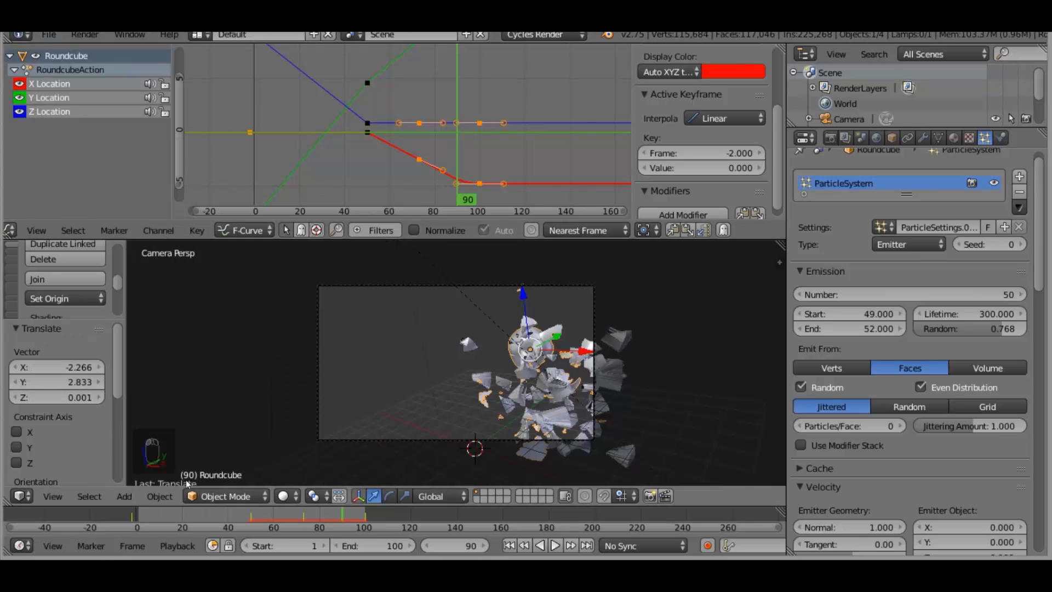
{"action": "left_click", "coordinate": [283, 496]}
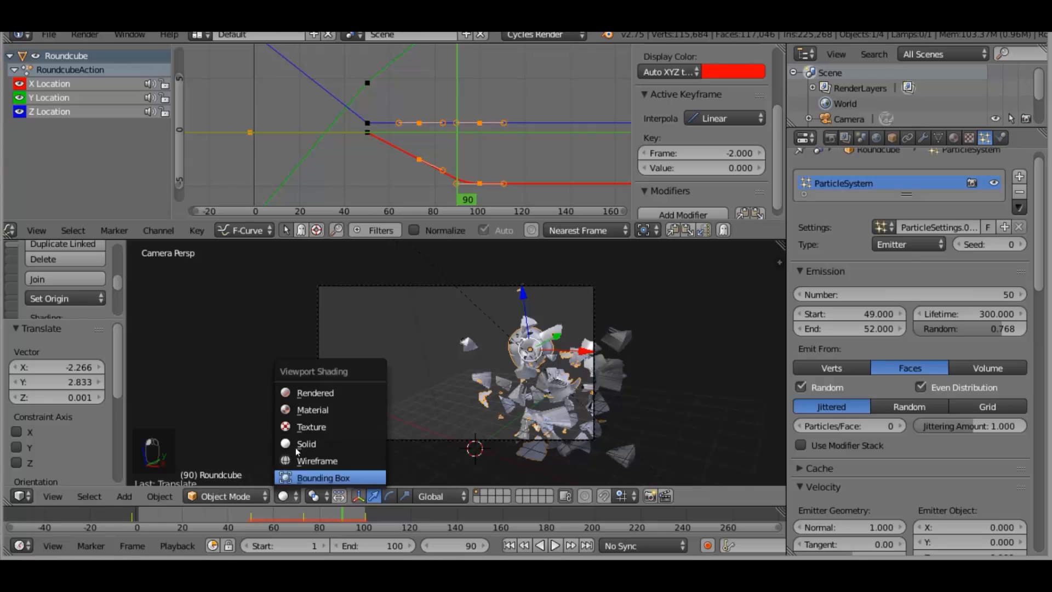
{"action": "left_click", "coordinate": [299, 393]}
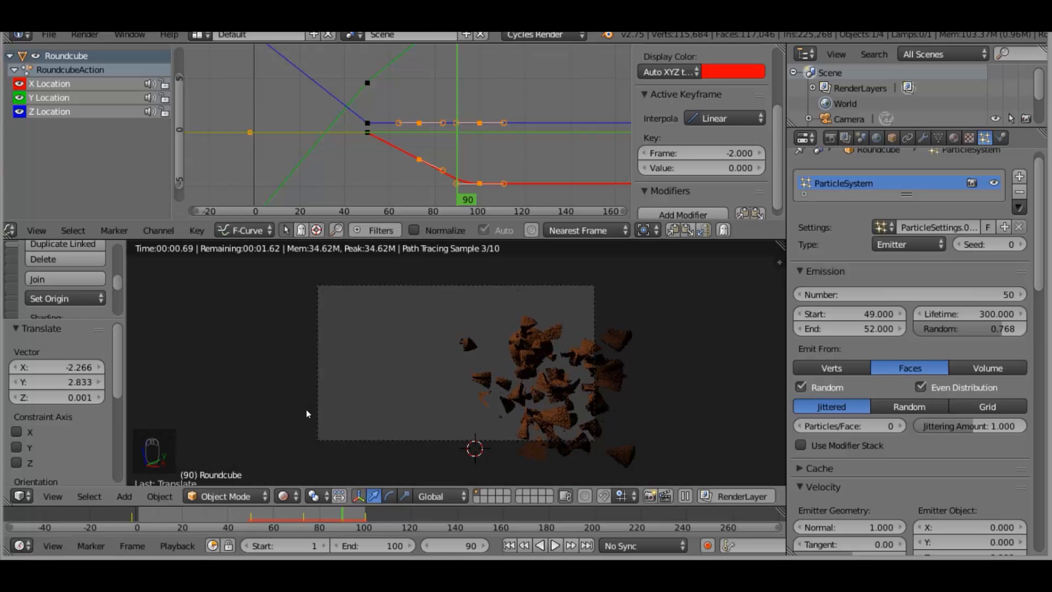
{"action": "scroll", "coordinate": [501, 419], "scroll_direction": "up", "scroll_amount": 2}
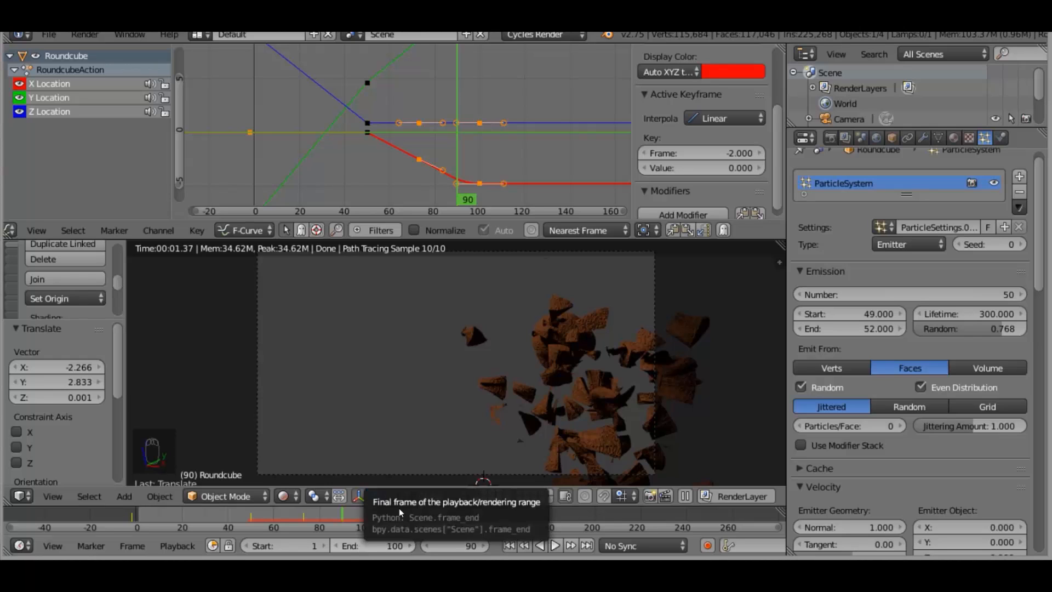
{"action": "left_click", "coordinate": [283, 496]}
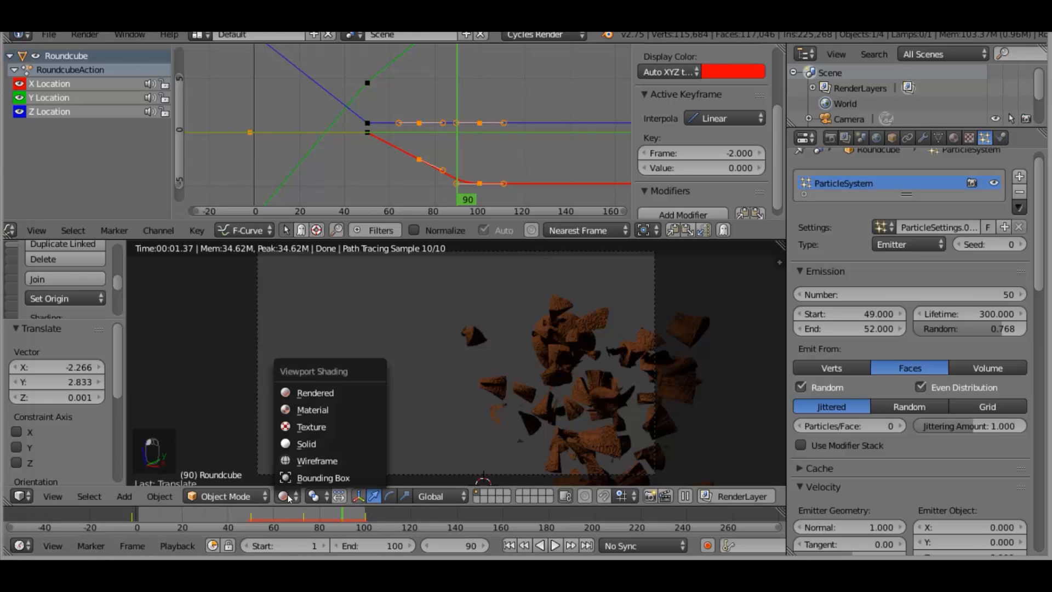
{"action": "left_click", "coordinate": [301, 446]}
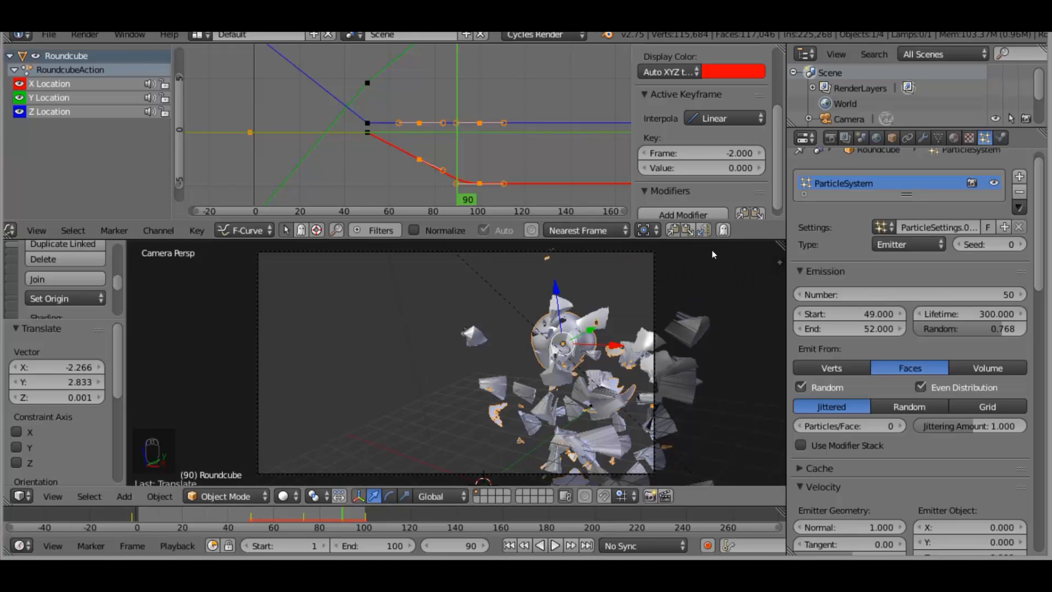
Change the graph editor area to the Node Editor and set the 3D viewport shading to Rendered
{"action": "left_click", "coordinate": [19, 496]}
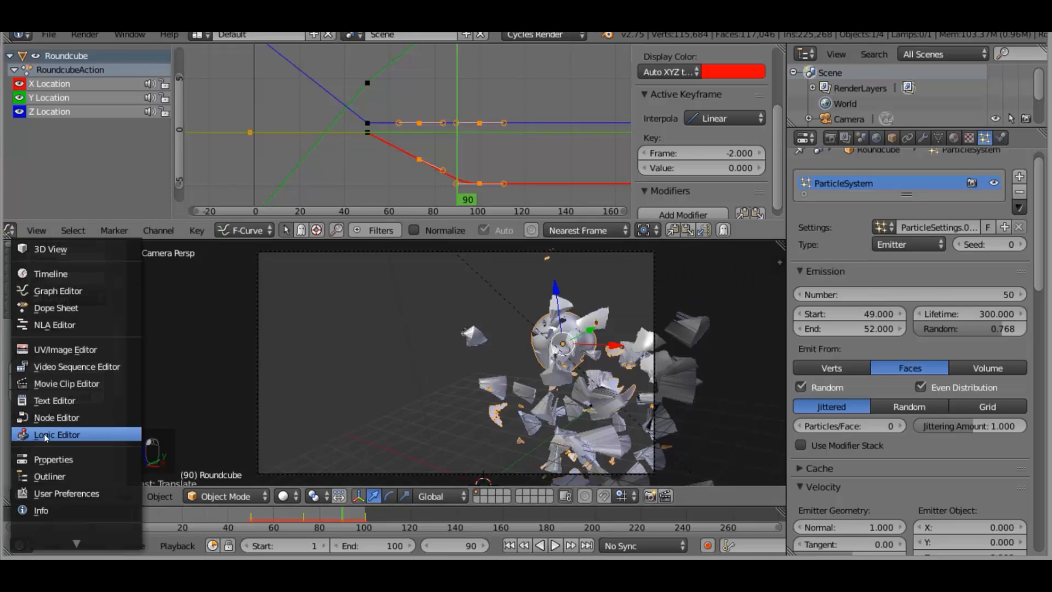
{"action": "left_click", "coordinate": [46, 417]}
{"action": "scroll", "coordinate": [299, 118], "scroll_direction": "up", "scroll_amount": 4}
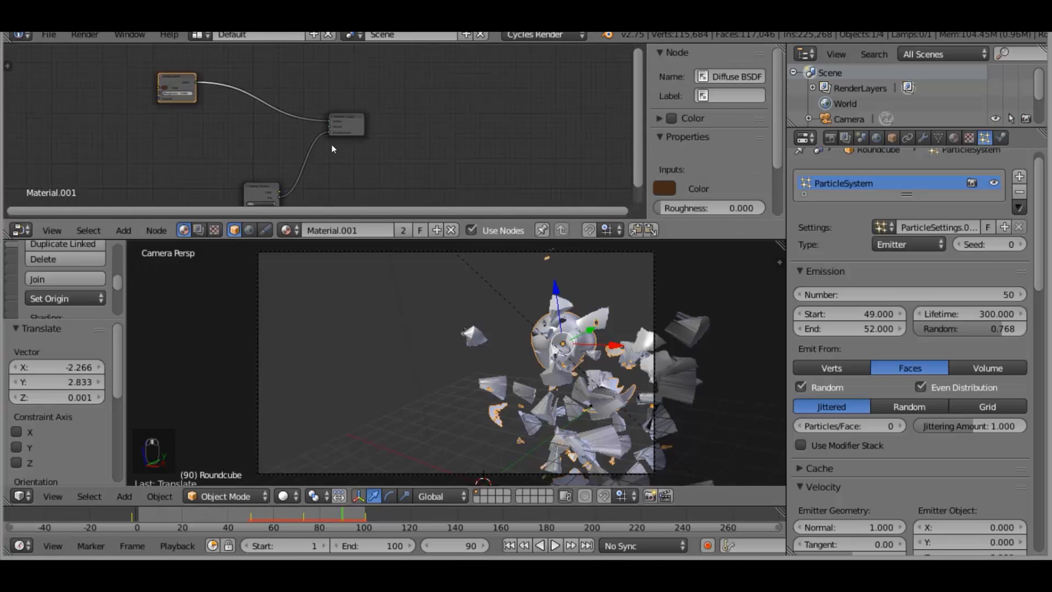
{"action": "middle_click_drag", "start_coordinate": [352, 130], "coordinate": [419, 105]}
{"action": "left_click", "coordinate": [283, 496]}
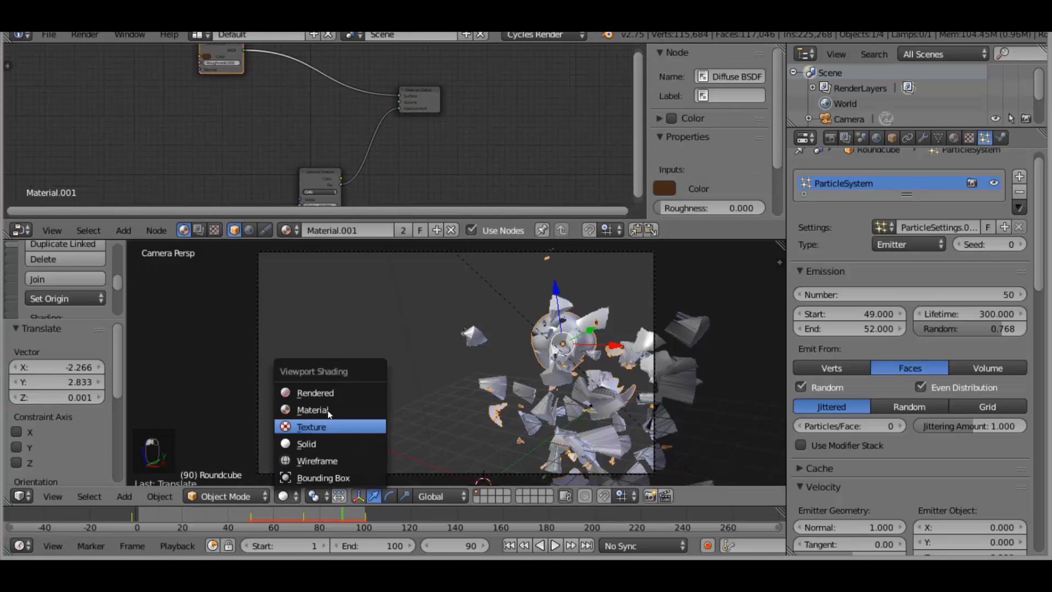
{"action": "left_click", "coordinate": [330, 390]}
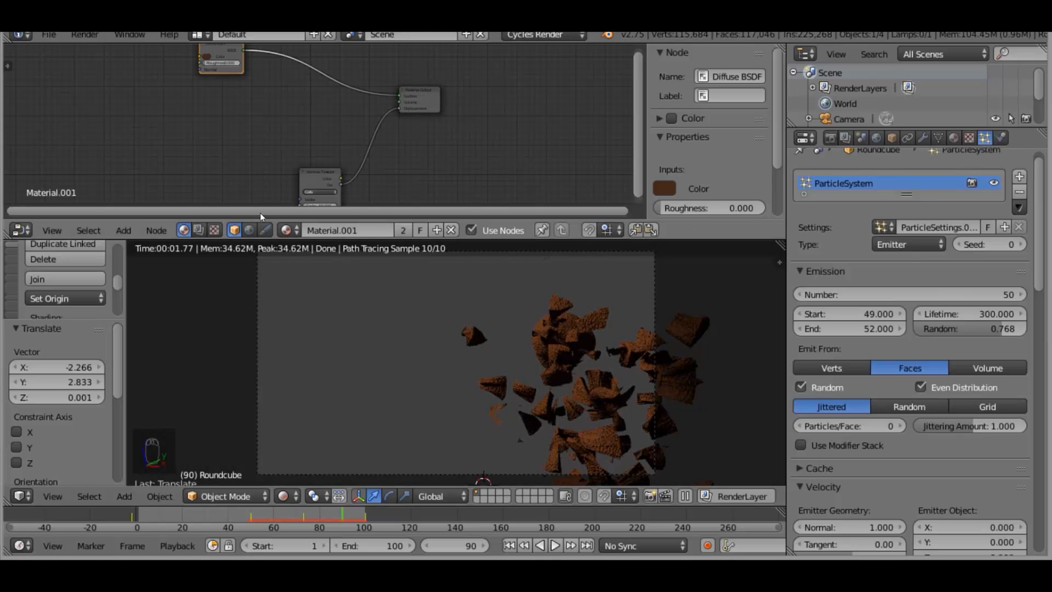
Show the world shader in the Node Editor and enable Use Nodes for it
{"action": "left_click", "coordinate": [249, 230]}
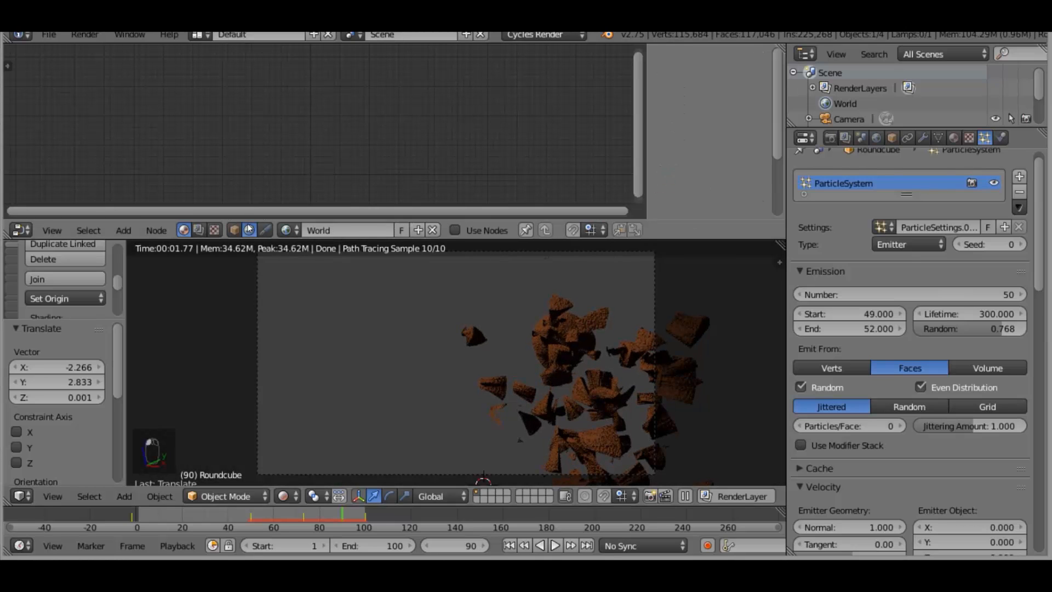
{"action": "left_click", "coordinate": [455, 230]}
{"action": "scroll", "coordinate": [330, 90], "scroll_direction": "up", "scroll_amount": 3}
{"action": "middle_click_drag", "start_coordinate": [306, 120], "coordinate": [392, 193]}
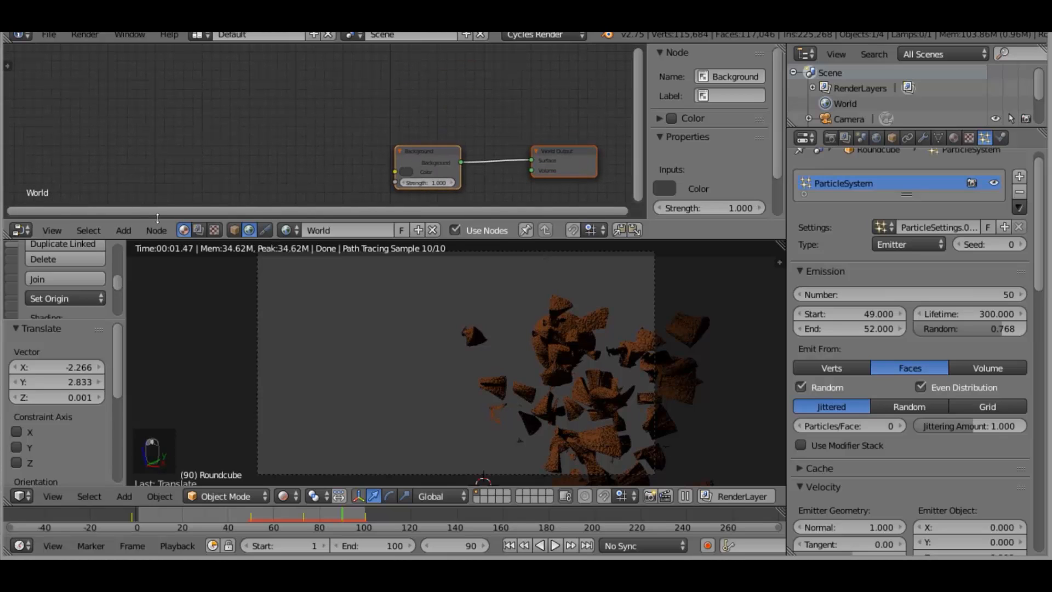
{"action": "left_click", "coordinate": [126, 232]}
{"action": "mouse_move", "coordinate": [147, 150]}
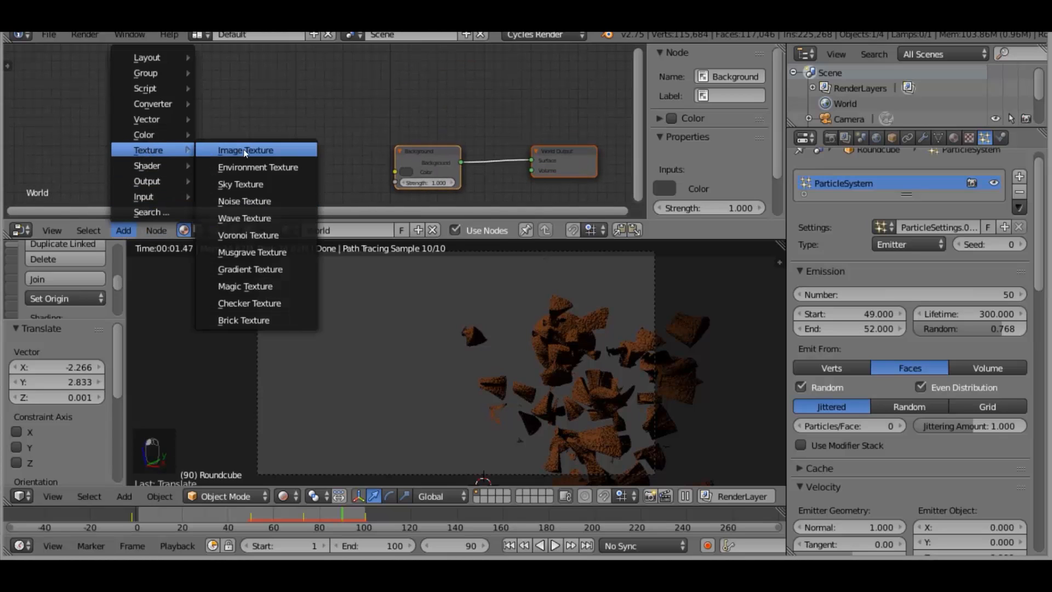
{"action": "left_click", "coordinate": [243, 150]}
{"action": "left_click", "coordinate": [242, 143]}
{"action": "key", "text": "Delete"}
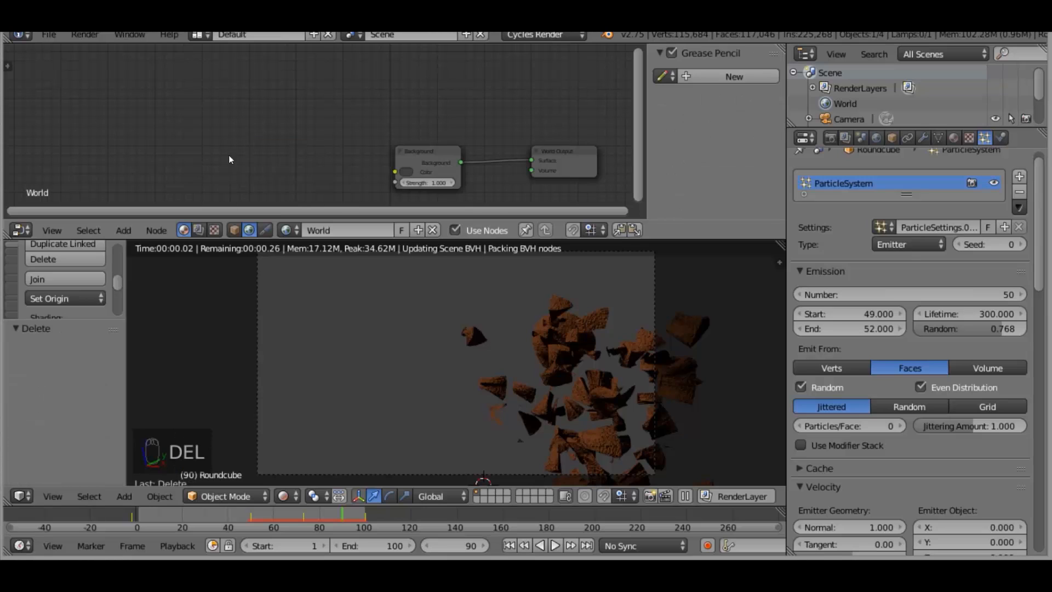
Add an Environment Texture node to the world and link its Color output to the Background node's Color input
{"action": "left_click", "coordinate": [124, 230]}
{"action": "mouse_move", "coordinate": [140, 151]}
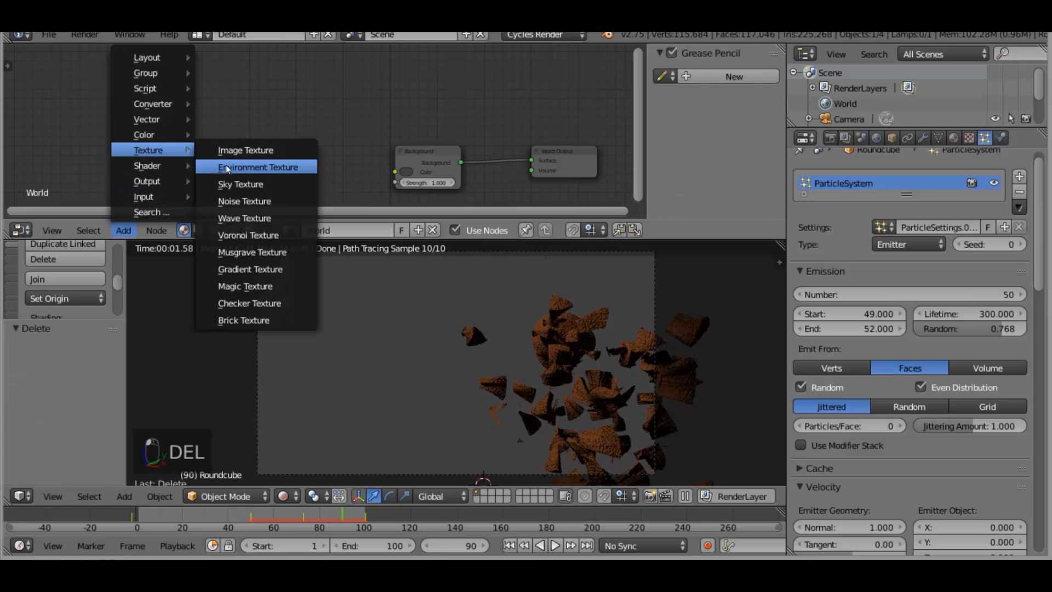
{"action": "left_click", "coordinate": [226, 165]}
{"action": "left_click", "coordinate": [265, 110]}
{"action": "left_click_drag", "start_coordinate": [267, 114], "coordinate": [395, 171]}
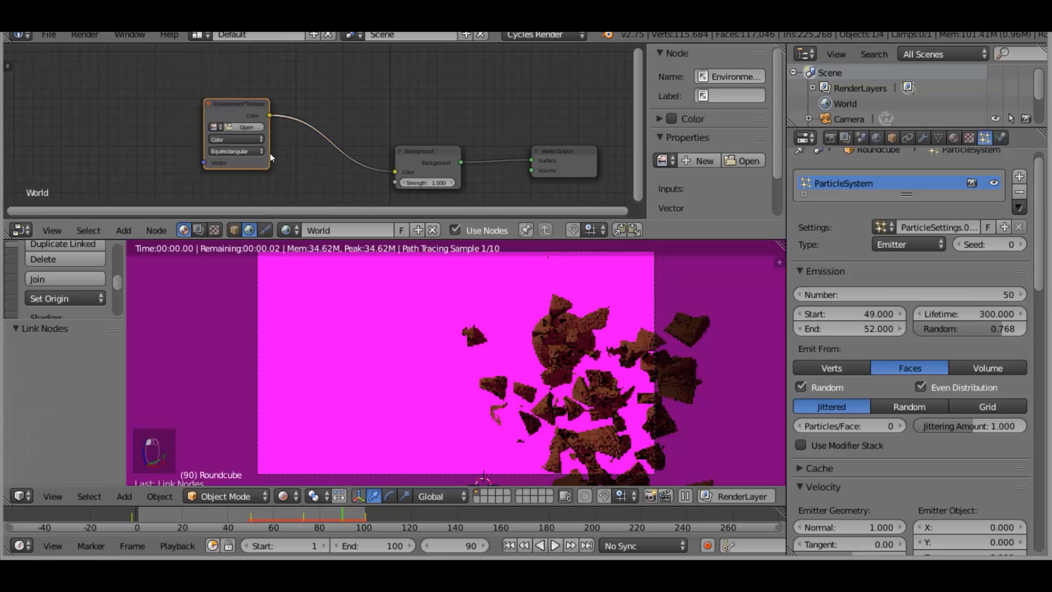
Switch to File Explorer and look through the OneDrive Documents folder for a suitable background image
{"action": "middle_click_drag", "start_coordinate": [270, 152], "coordinate": [399, 146]}
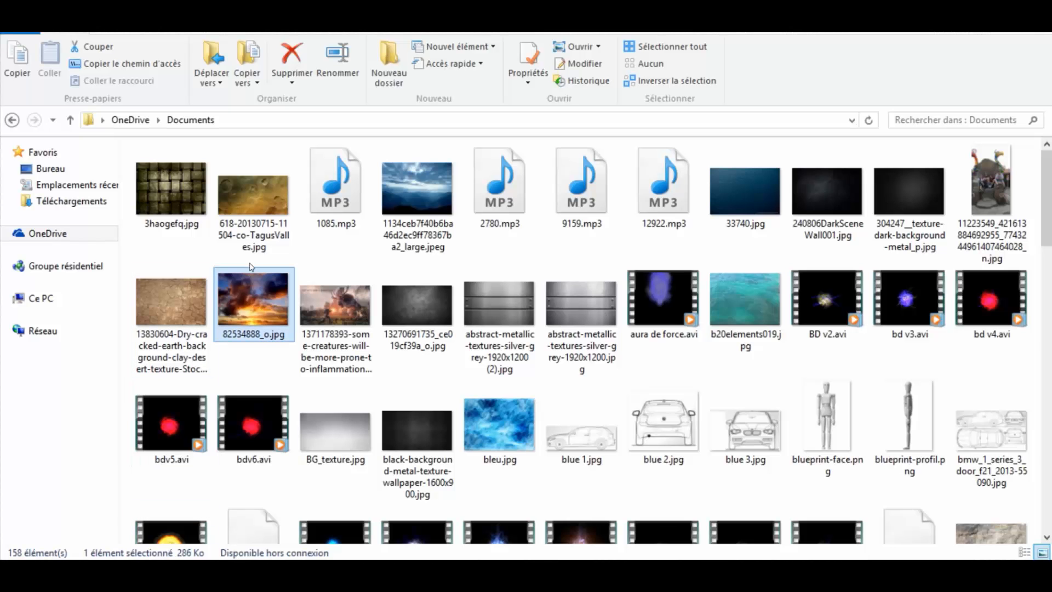
{"action": "left_click", "coordinate": [607, 291]}
{"action": "scroll", "coordinate": [609, 293], "scroll_direction": "down", "scroll_amount": 3}
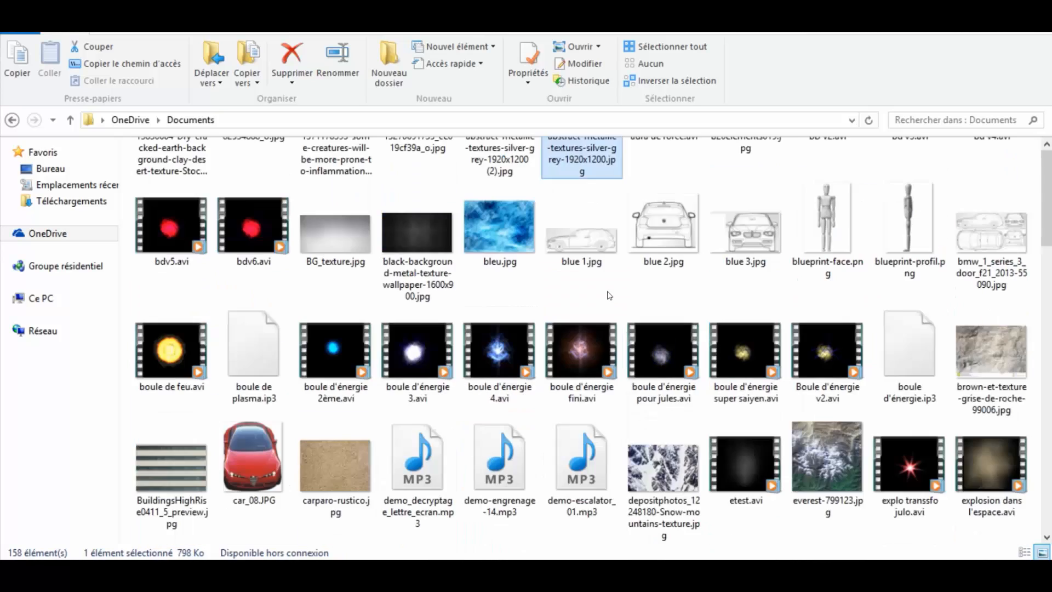
{"action": "scroll", "coordinate": [608, 296], "scroll_direction": "down", "scroll_amount": 5}
{"action": "scroll", "coordinate": [626, 330], "scroll_direction": "down", "scroll_amount": 15}
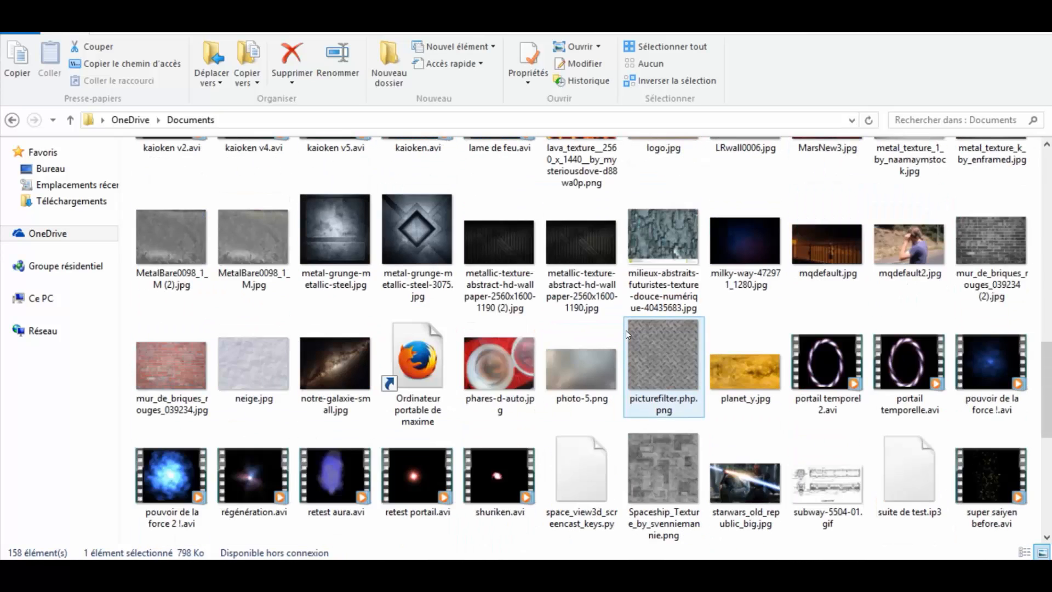
{"action": "scroll", "coordinate": [628, 333], "scroll_direction": "up", "scroll_amount": 4}
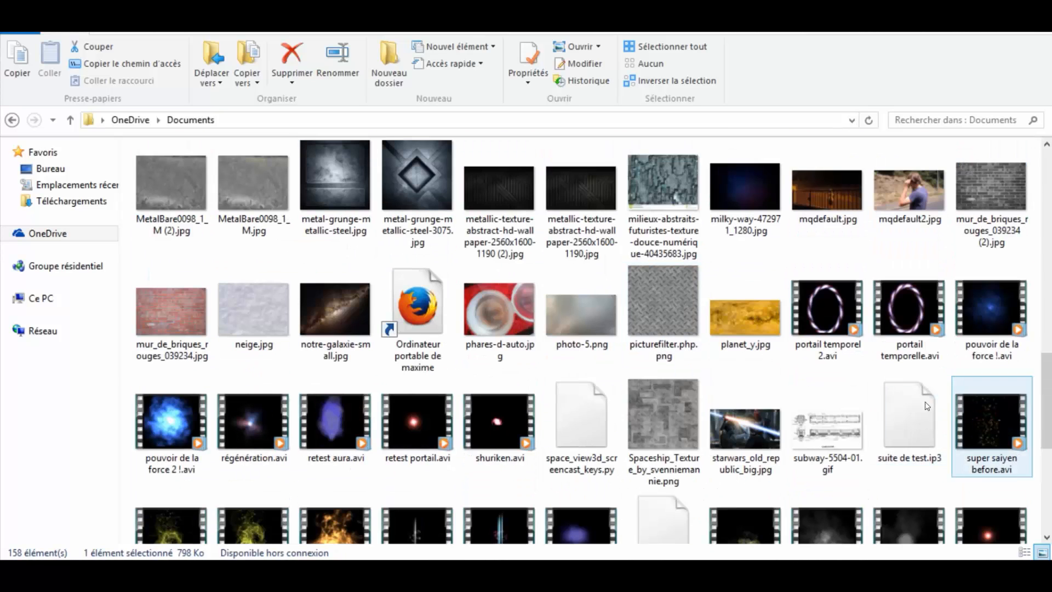
{"action": "scroll", "coordinate": [914, 407], "scroll_direction": "down", "scroll_amount": 10}
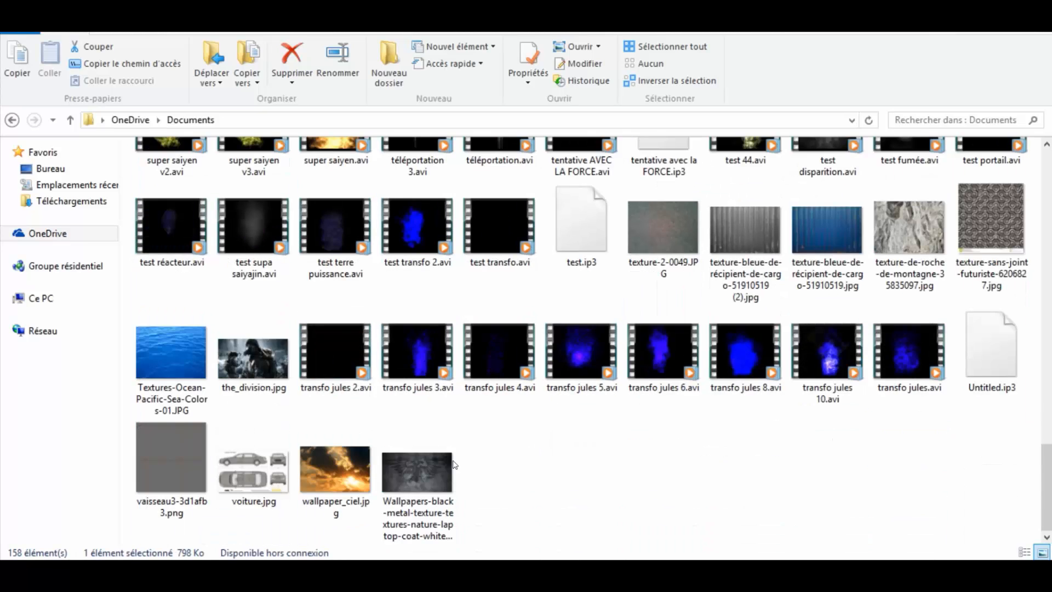
{"action": "scroll", "coordinate": [438, 466], "scroll_direction": "up", "scroll_amount": 20}
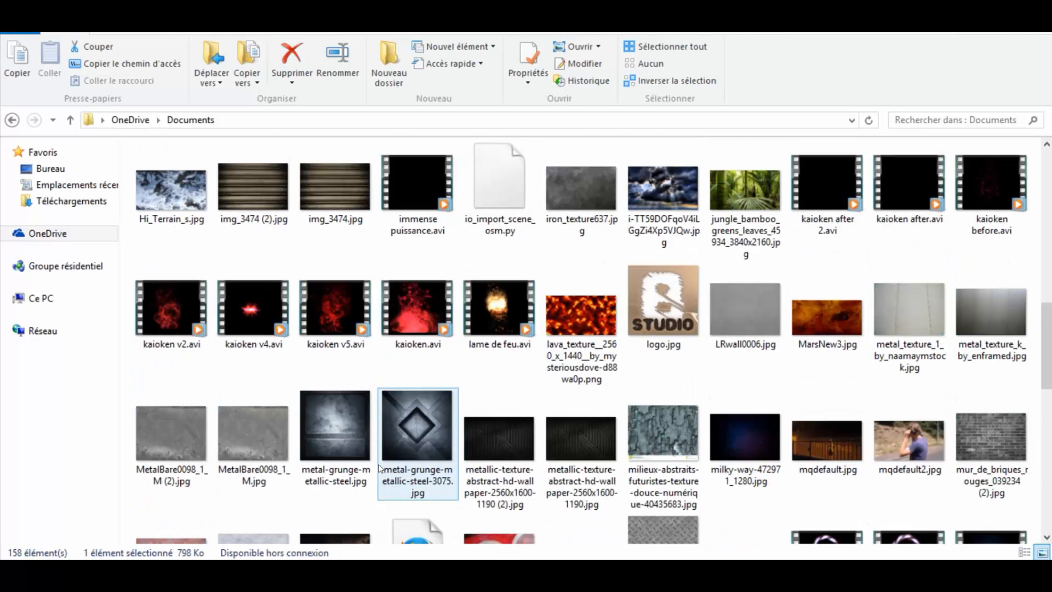
{"action": "scroll", "coordinate": [603, 274], "scroll_direction": "up", "scroll_amount": 8}
{"action": "scroll", "coordinate": [685, 384], "scroll_direction": "up", "scroll_amount": 5}
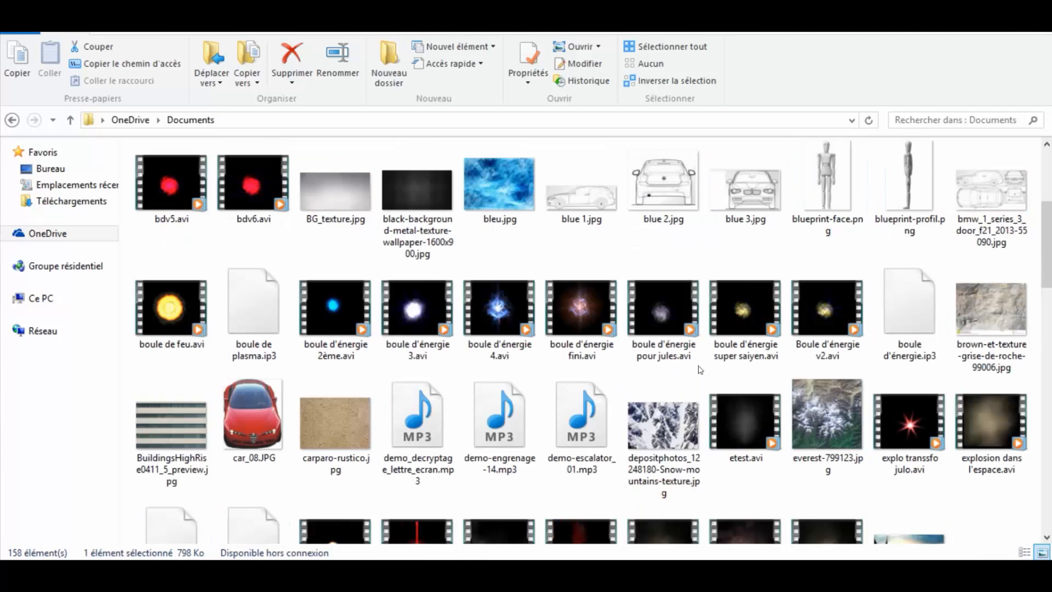
{"action": "scroll", "coordinate": [326, 285], "scroll_direction": "up", "scroll_amount": 5}
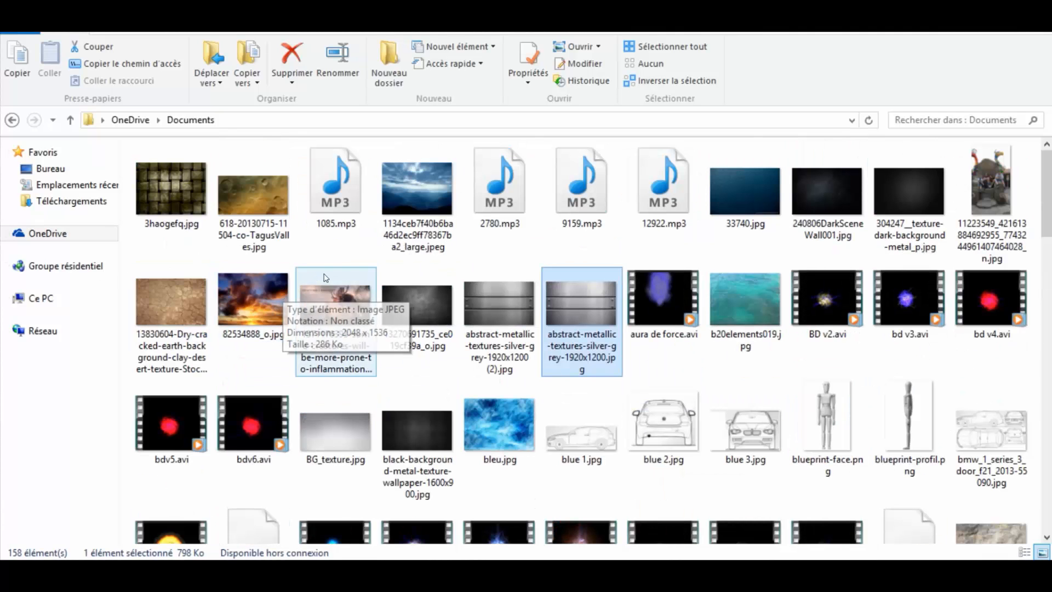
Look through the Téléchargements folder of Ce PC for a suitable background image
{"action": "left_click", "coordinate": [60, 298]}
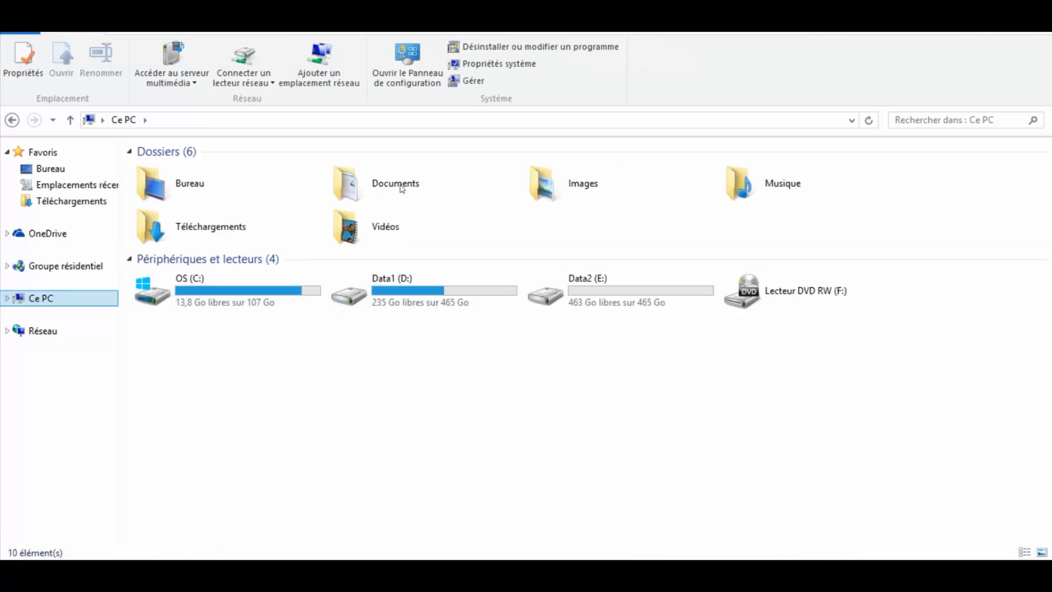
{"action": "double_click", "coordinate": [257, 230]}
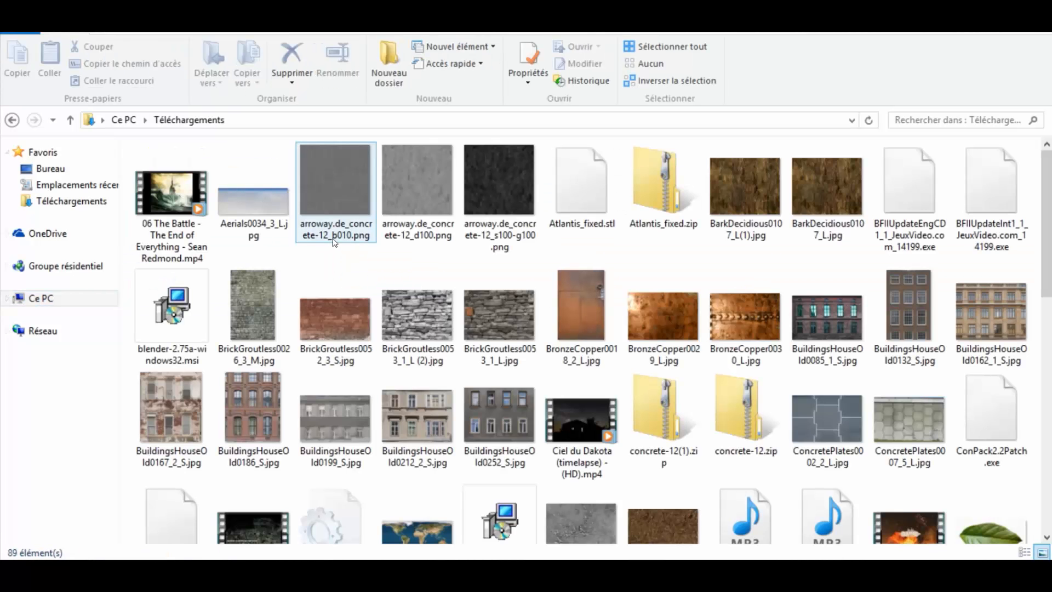
{"action": "scroll", "coordinate": [350, 243], "scroll_direction": "down", "scroll_amount": 10}
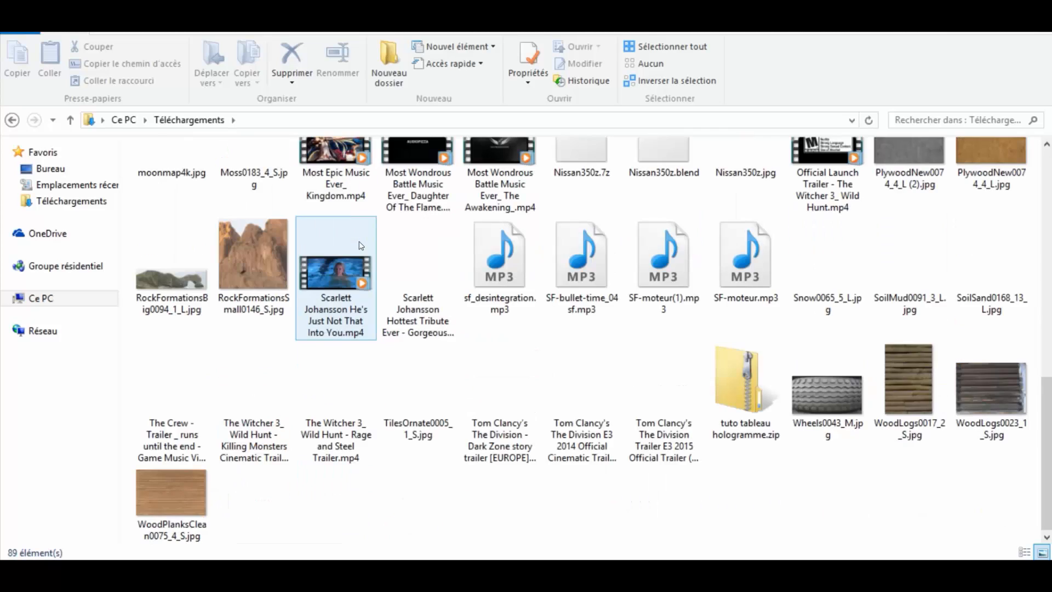
{"action": "scroll", "coordinate": [362, 247], "scroll_direction": "up", "scroll_amount": 5}
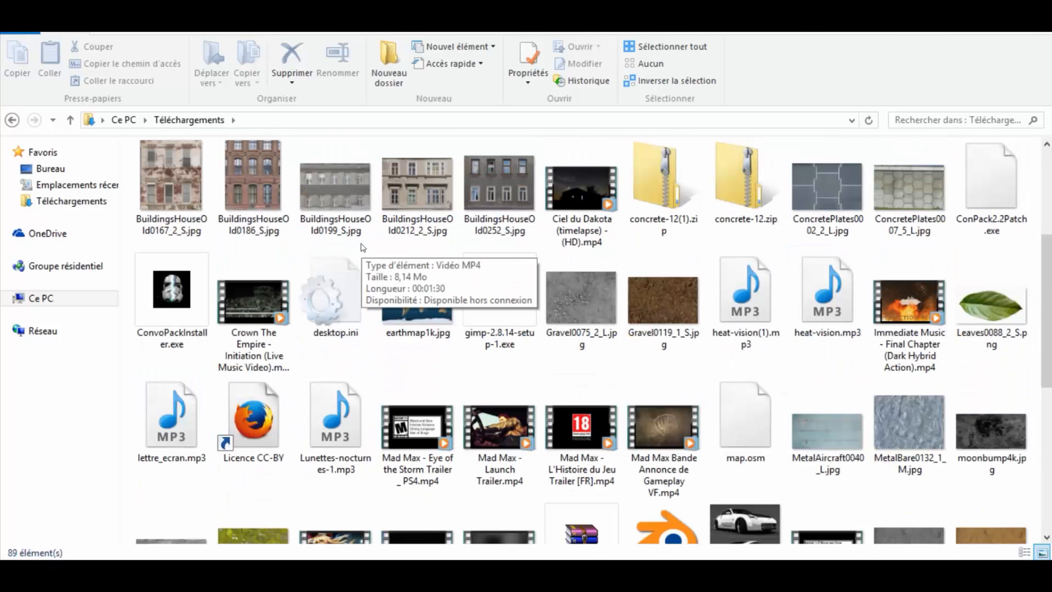
{"action": "scroll", "coordinate": [362, 247], "scroll_direction": "up", "scroll_amount": 3}
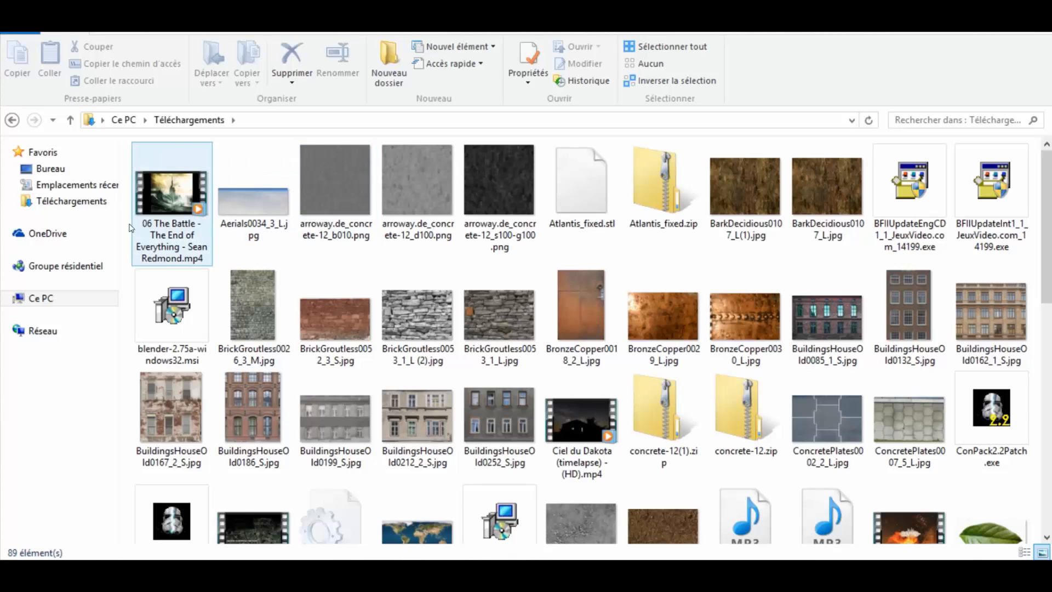
Open the Documents folder of Ce PC, display its files as large icons, and select m35_ciel_et_espace.jpg
{"action": "left_click", "coordinate": [91, 293]}
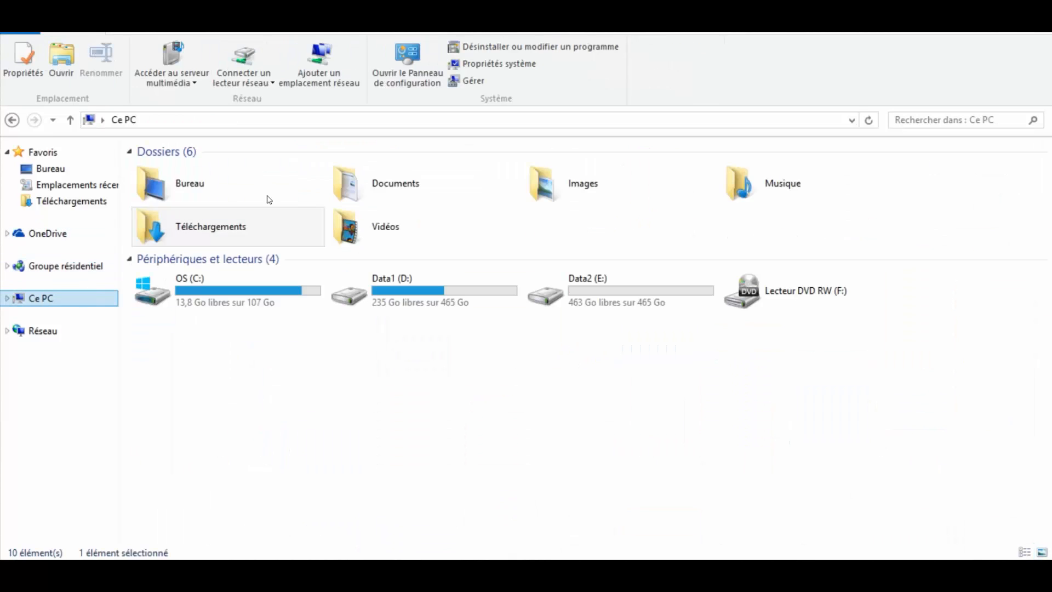
{"action": "double_click", "coordinate": [384, 198]}
{"action": "scroll", "coordinate": [287, 263], "scroll_direction": "down", "scroll_amount": 2}
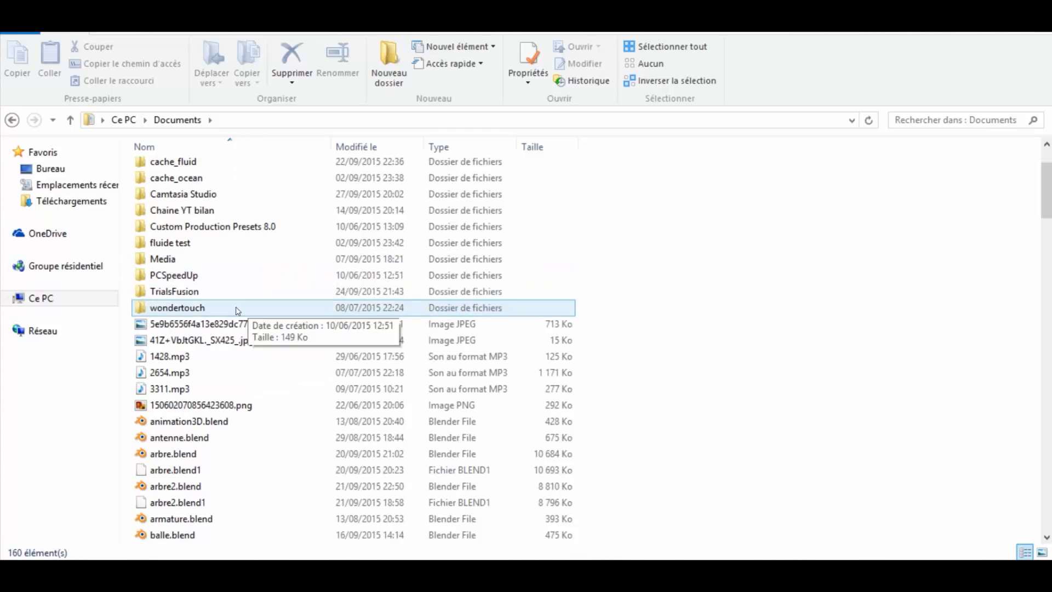
{"action": "left_click", "coordinate": [160, 26]}
{"action": "left_click", "coordinate": [313, 48]}
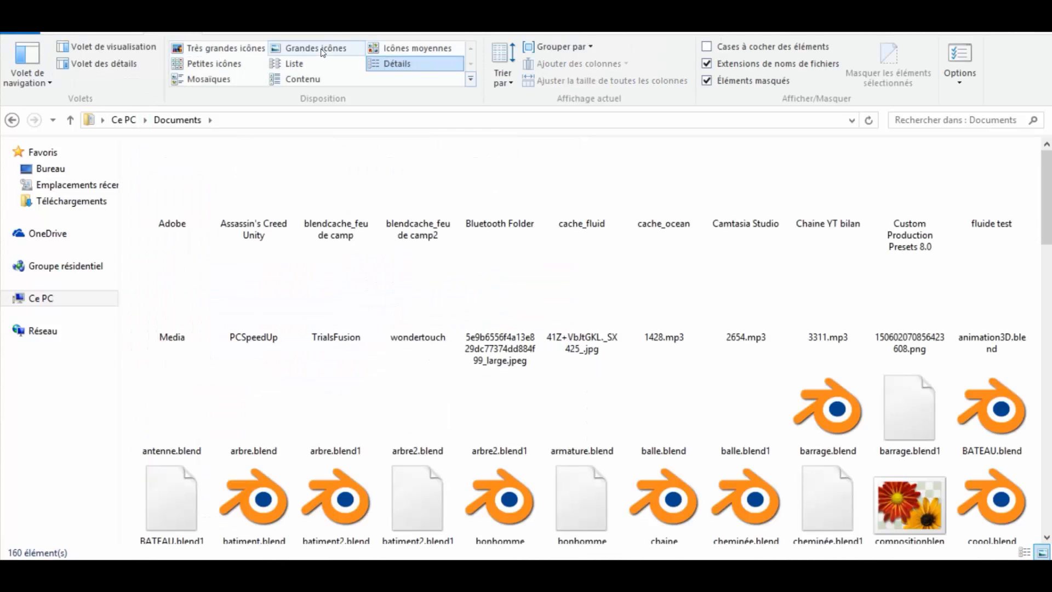
{"action": "scroll", "coordinate": [510, 342], "scroll_direction": "down", "scroll_amount": 2}
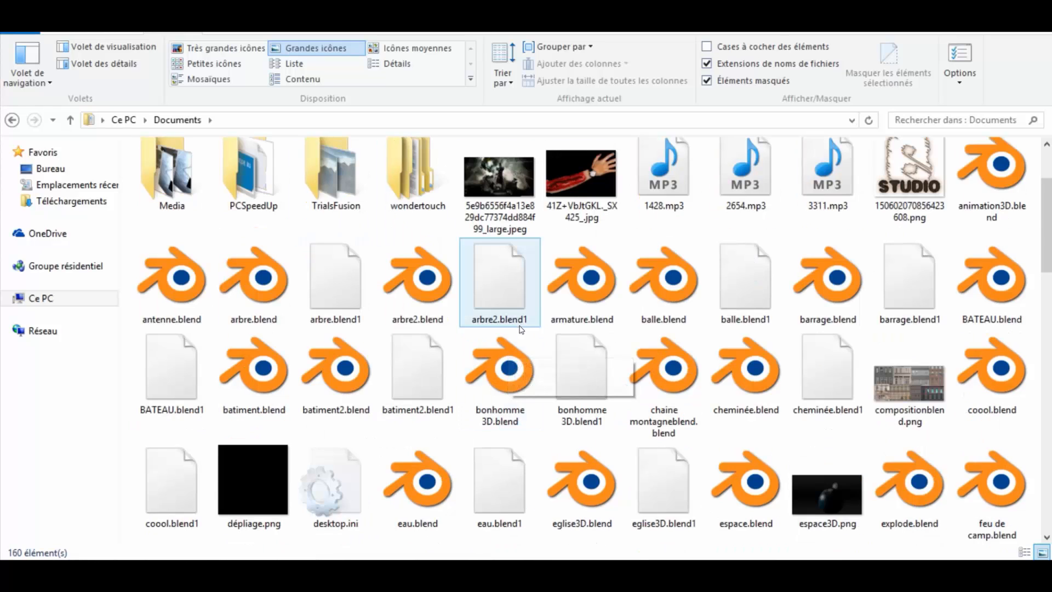
{"action": "scroll", "coordinate": [641, 291], "scroll_direction": "down", "scroll_amount": 3}
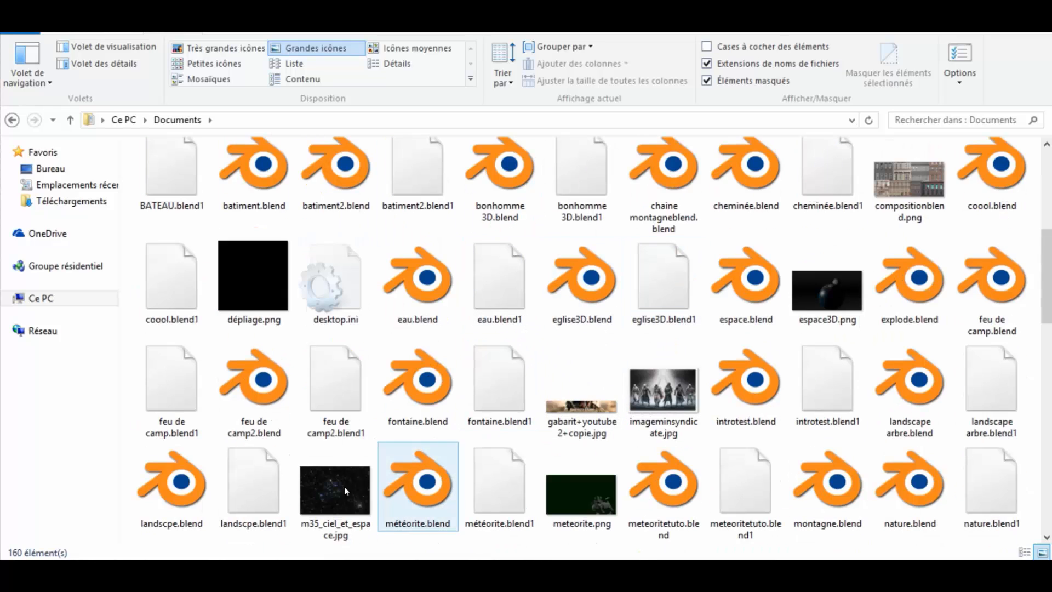
{"action": "left_click", "coordinate": [314, 495]}
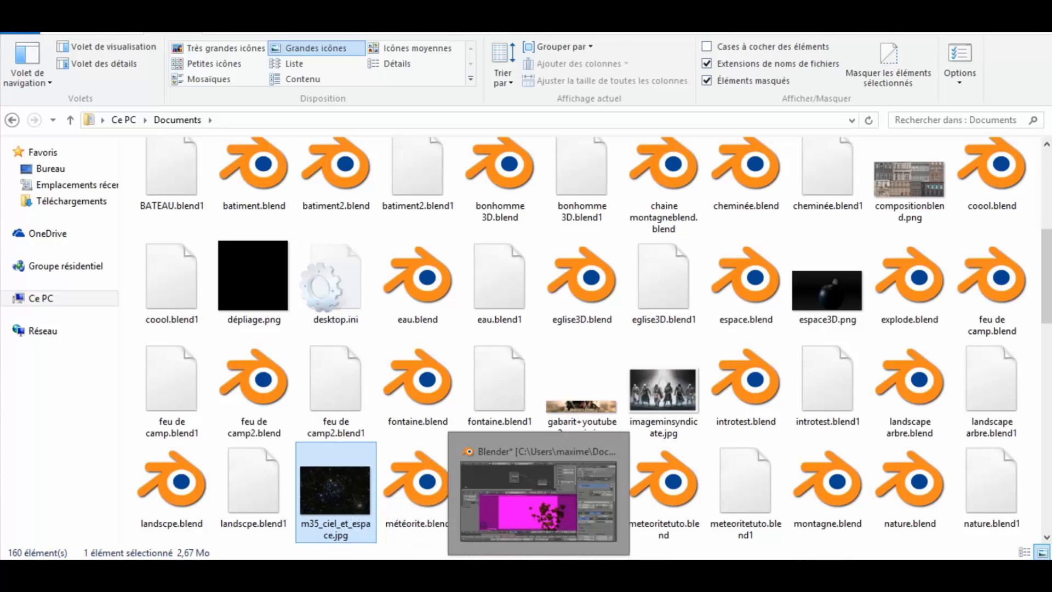
Switch back to Blender and load m35_ciel_et_espace.jpg from Documents into the Environment Texture node
{"action": "left_click", "coordinate": [538, 575]}
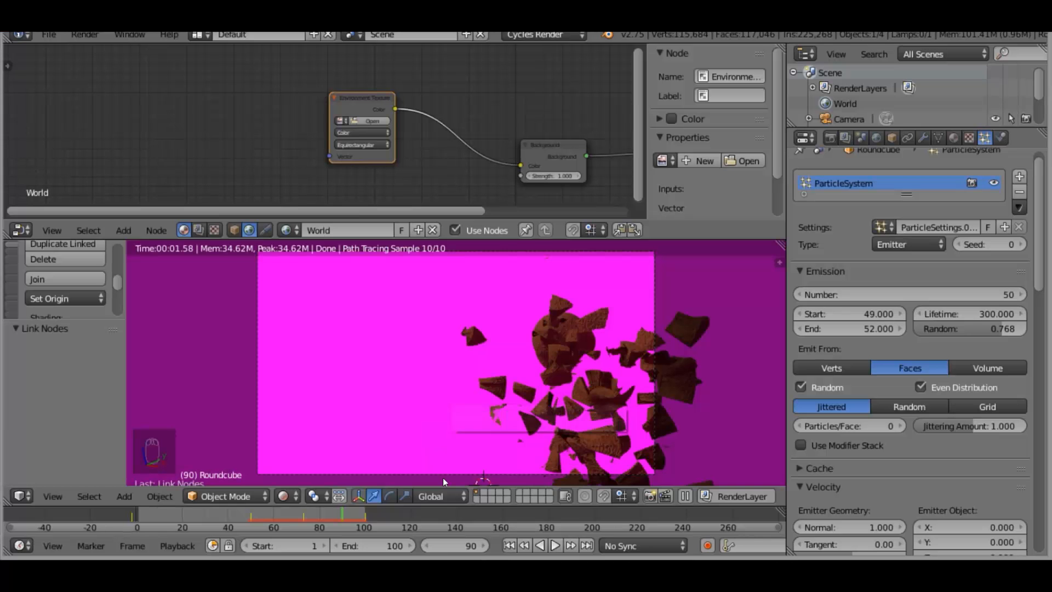
{"action": "left_click", "coordinate": [379, 120]}
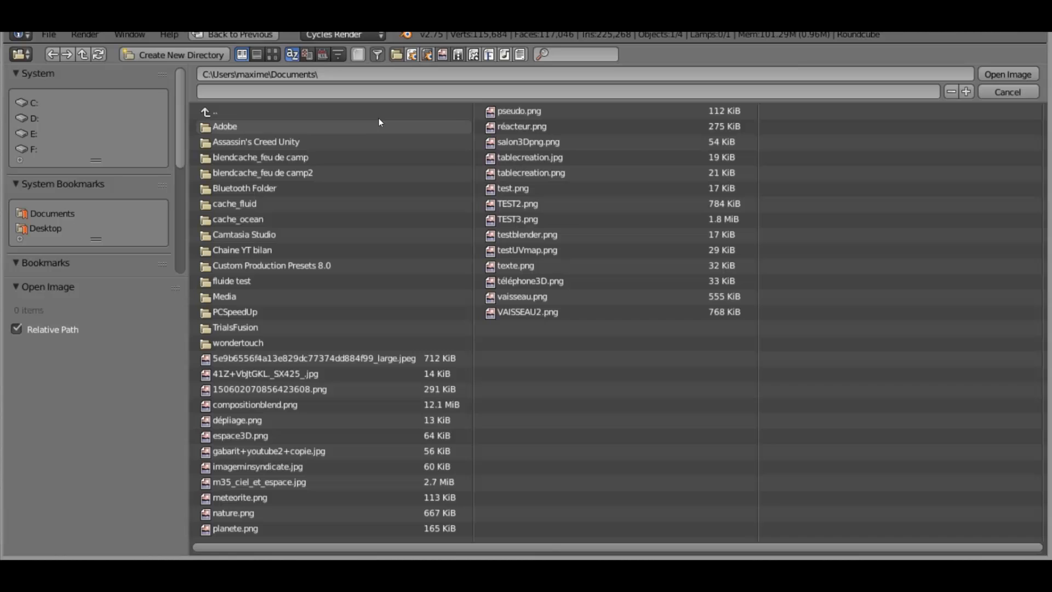
{"action": "left_click", "coordinate": [243, 112]}
{"action": "left_click", "coordinate": [237, 169]}
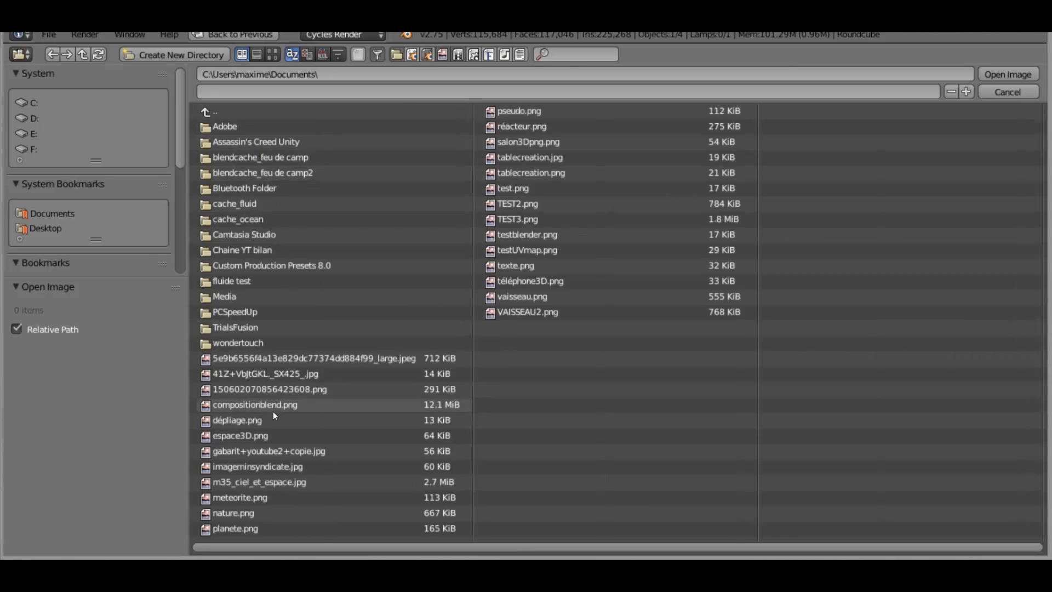
{"action": "left_click", "coordinate": [260, 482]}
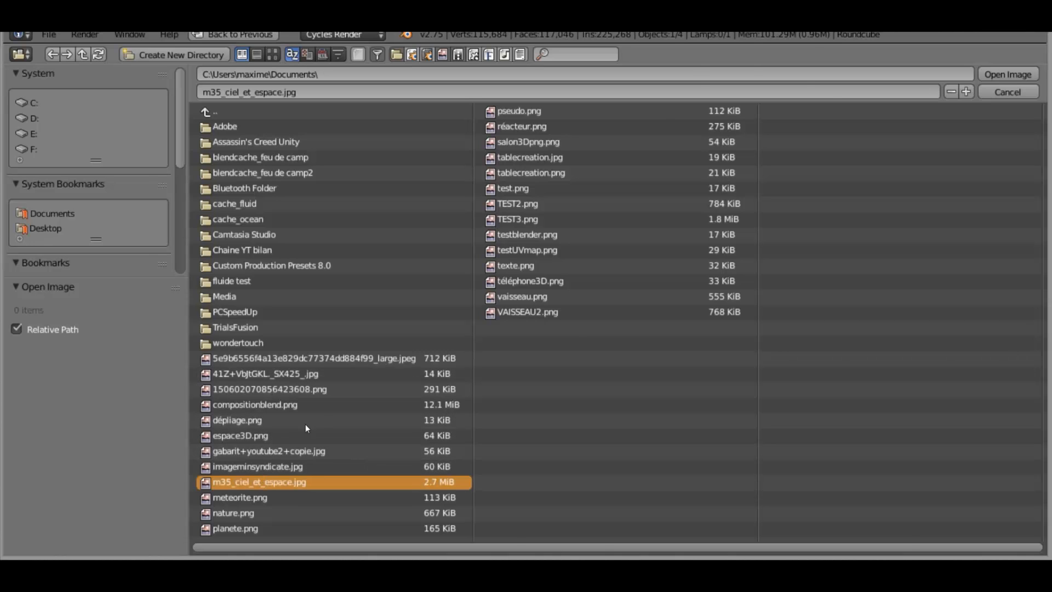
{"action": "key", "text": "Return"}
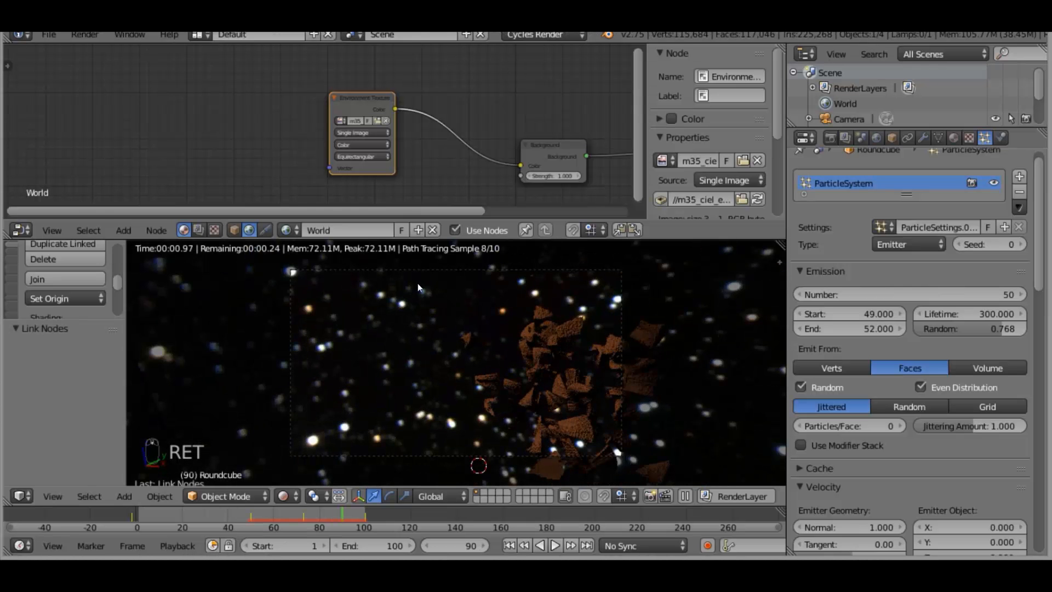
{"action": "scroll", "coordinate": [418, 283], "scroll_direction": "down", "scroll_amount": 2}
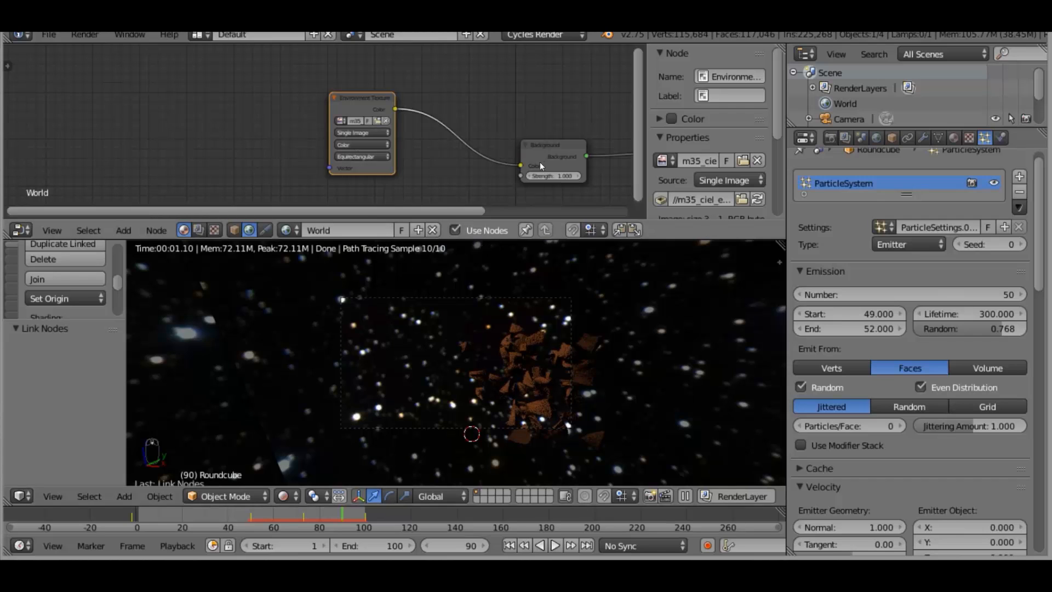
Add a Mapping node to the world shader and link its Vector output to the Environment Texture's Vector input
{"action": "middle_click_drag", "start_coordinate": [436, 141], "coordinate": [538, 128]}
{"action": "left_click", "coordinate": [124, 231]}
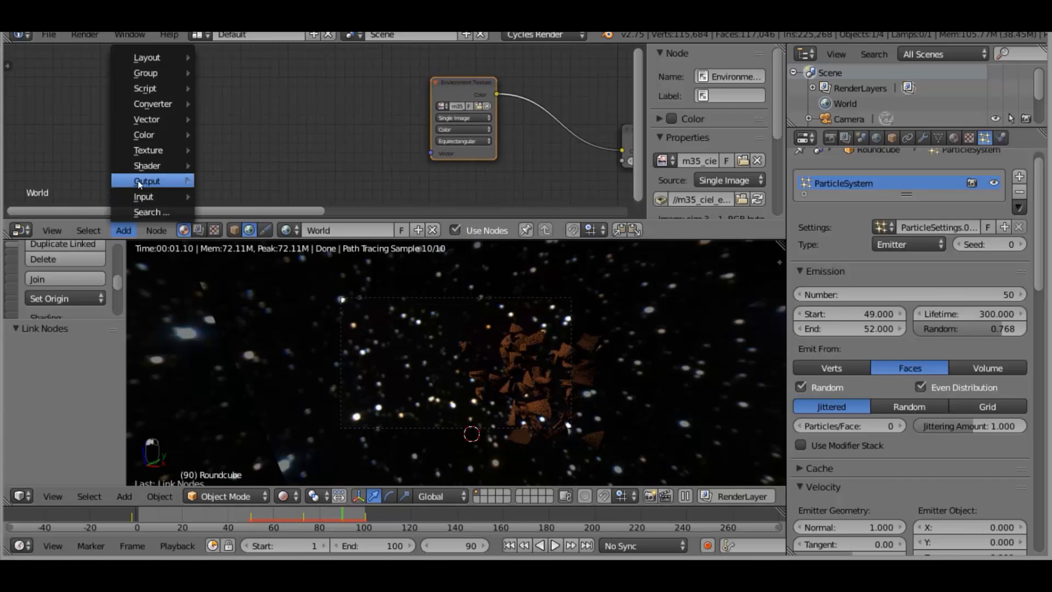
{"action": "mouse_move", "coordinate": [159, 119]}
{"action": "left_click", "coordinate": [241, 113]}
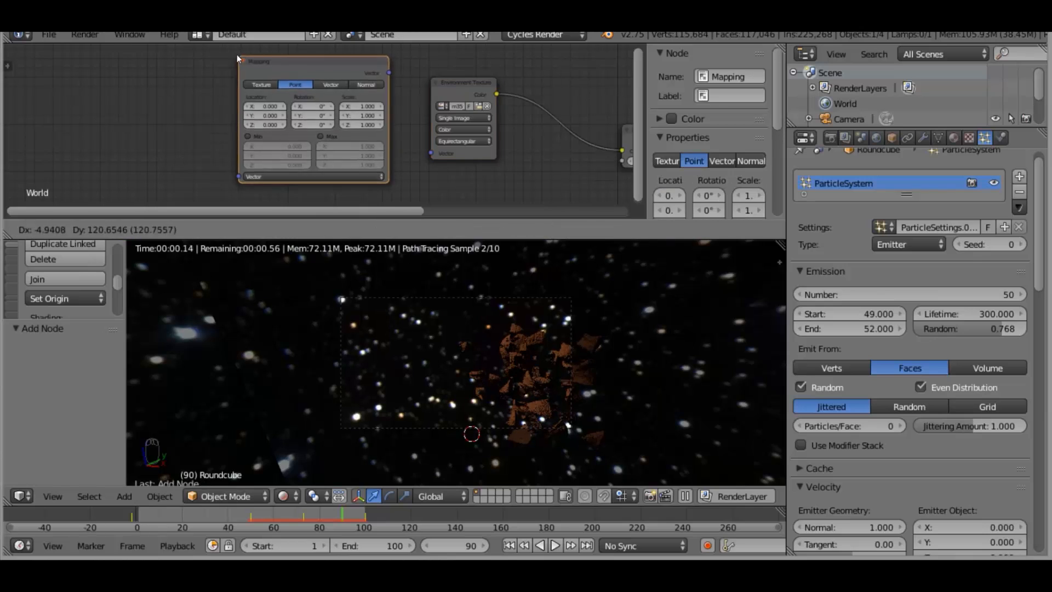
{"action": "left_click", "coordinate": [238, 55]}
{"action": "left_click_drag", "start_coordinate": [388, 71], "coordinate": [430, 154]}
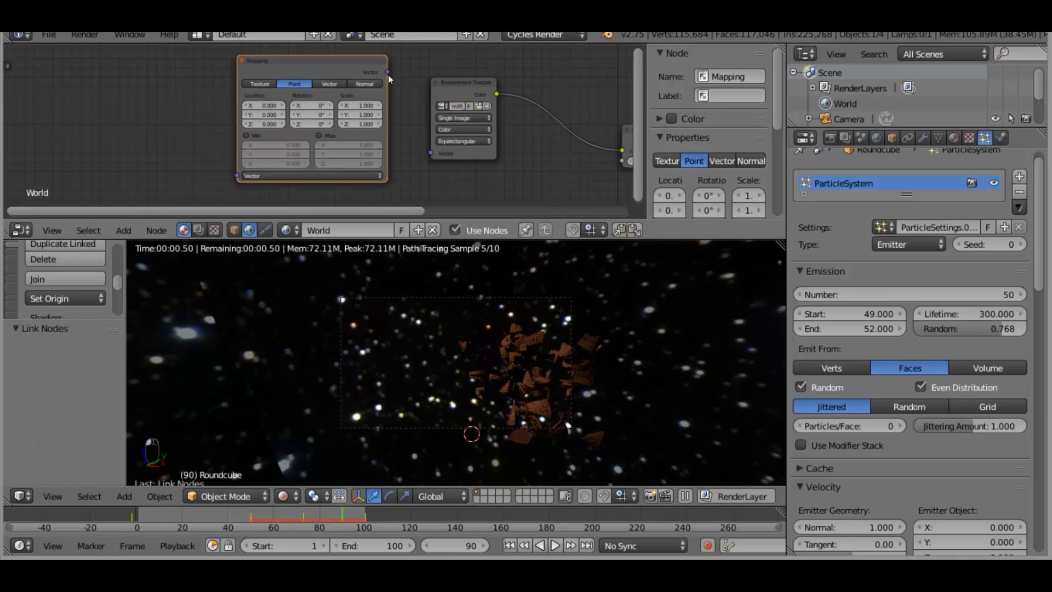
{"action": "left_click_drag", "start_coordinate": [388, 73], "coordinate": [430, 153]}
Add a Texture Coordinate node before the Mapping node and link its Generated output to the Mapping's Vector input
{"action": "left_click", "coordinate": [125, 230]}
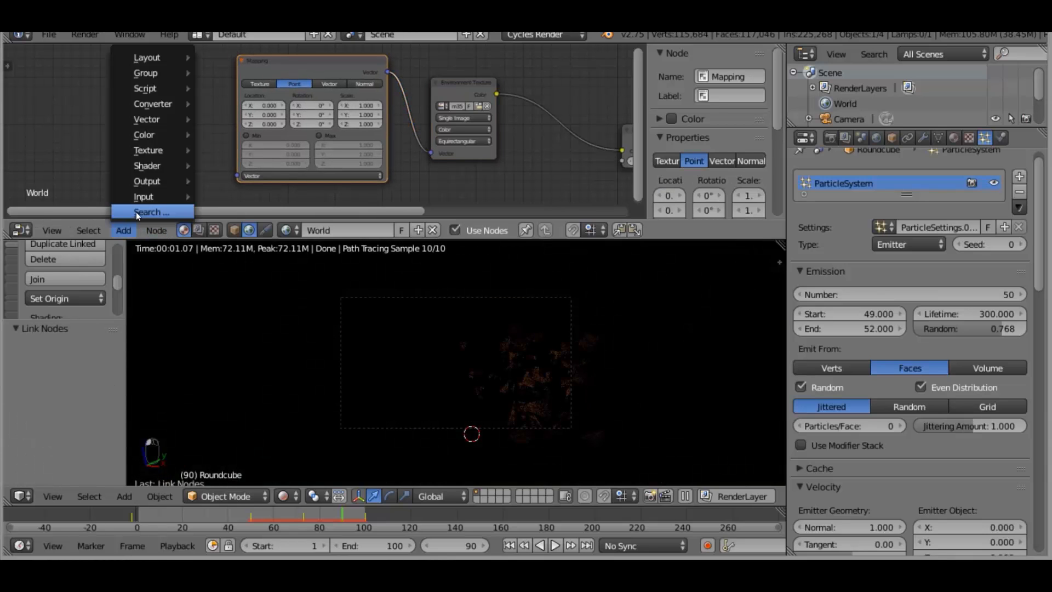
{"action": "left_click", "coordinate": [137, 213]}
{"action": "left_click", "coordinate": [175, 237]}
{"action": "left_click", "coordinate": [59, 58]}
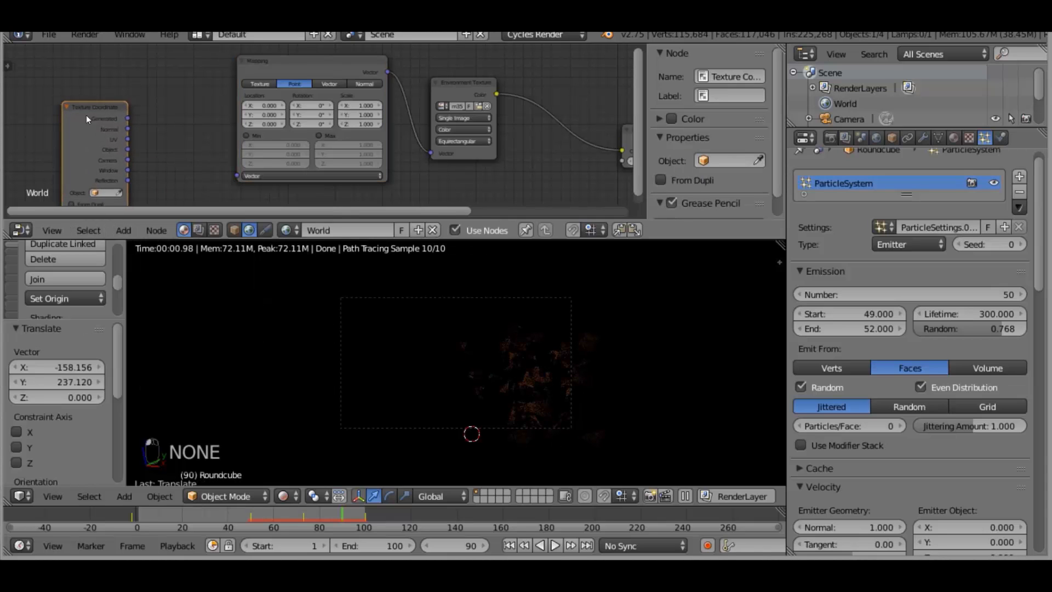
{"action": "left_click_drag", "start_coordinate": [87, 114], "coordinate": [171, 133]}
{"action": "left_click_drag", "start_coordinate": [236, 171], "coordinate": [236, 174]}
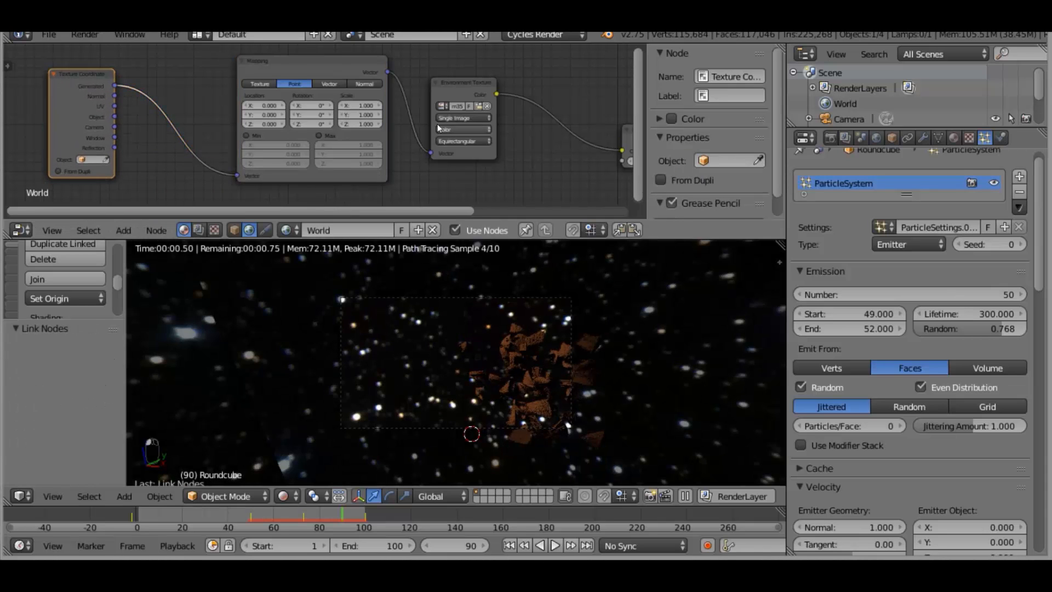
Set the Mapping node's scale to 10 on the X, Y and Z axes
{"action": "middle_click_drag", "start_coordinate": [360, 92], "coordinate": [333, 103]}
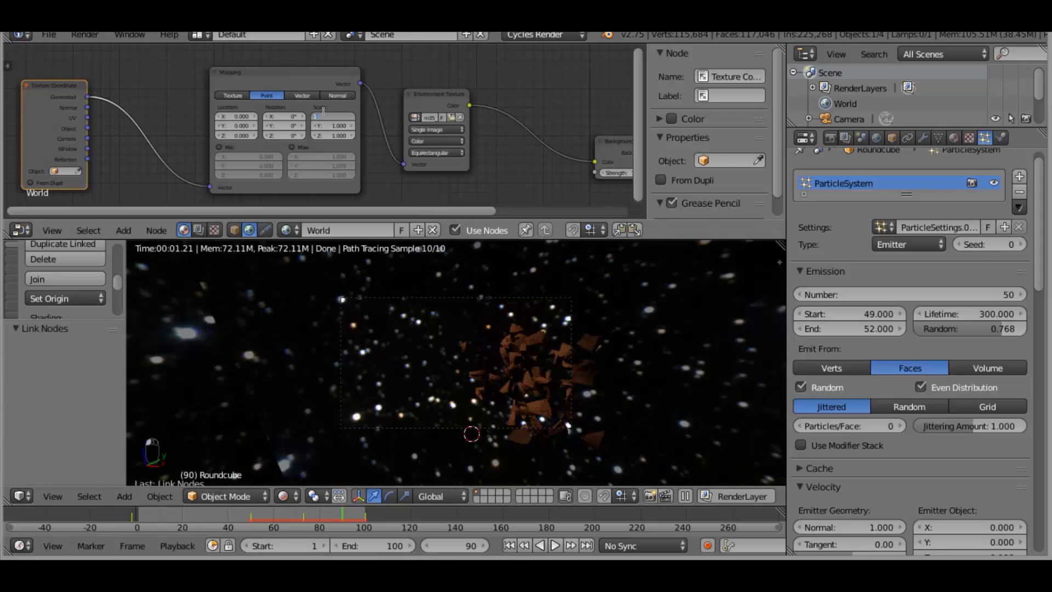
{"action": "type", "text": "0"}
{"action": "key", "text": "Return"}
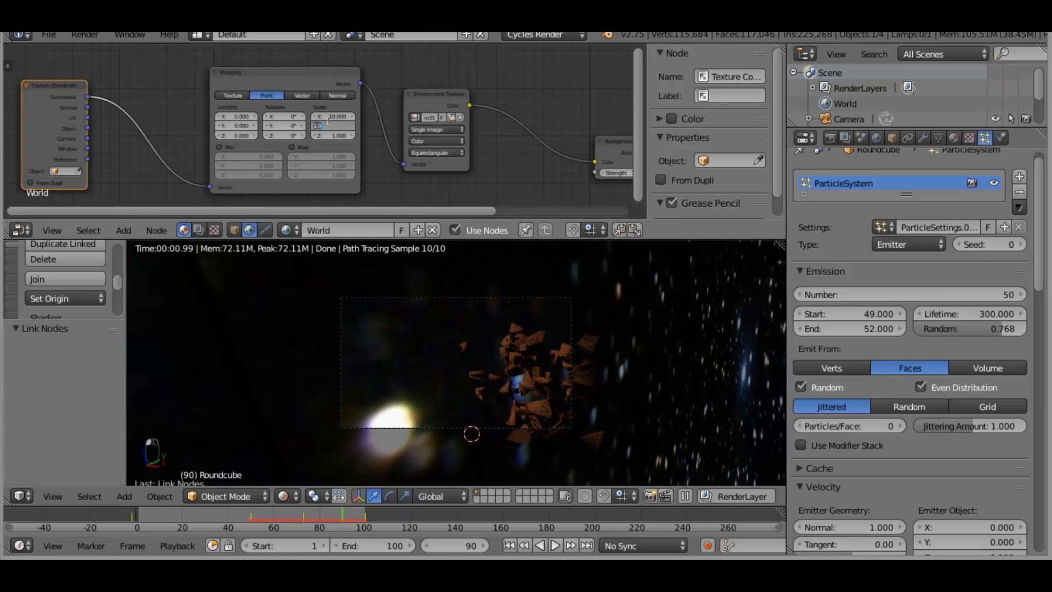
{"action": "key", "text": "Return"}
{"action": "left_click", "coordinate": [330, 133]}
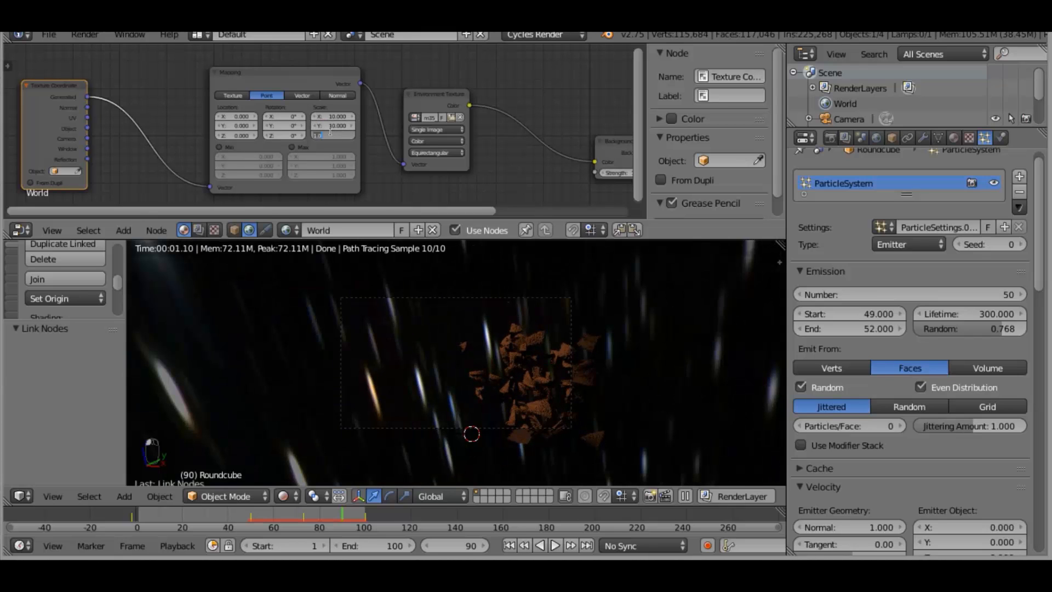
{"action": "type", "text": "10"}
{"action": "key", "text": "Return"}
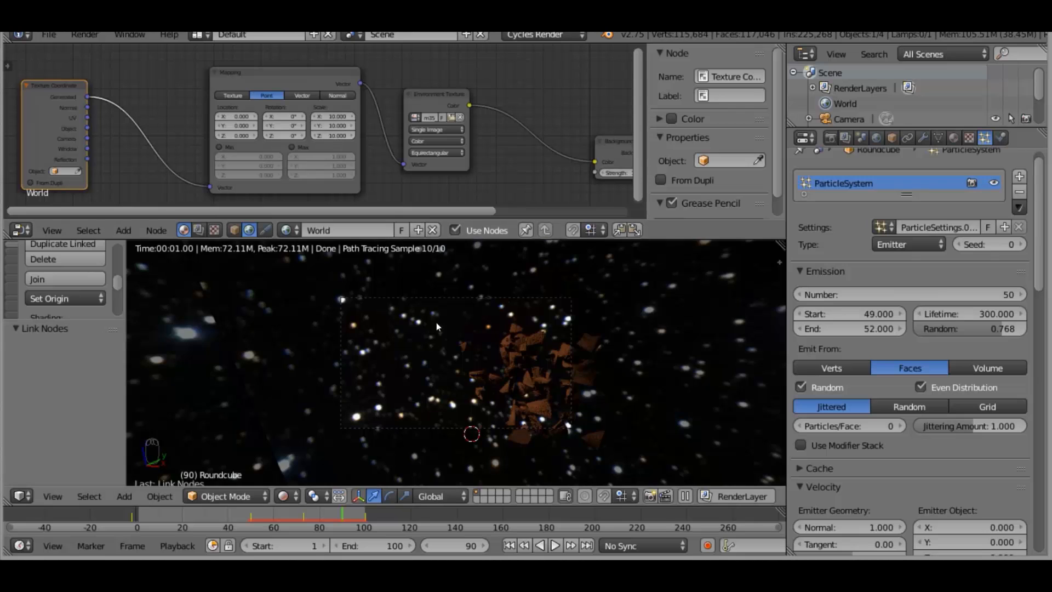
Set the Mapping node's scale to 20 on the X, Y and Z axes to make the background stars denser
{"action": "scroll", "coordinate": [444, 344], "scroll_direction": "up", "scroll_amount": 1}
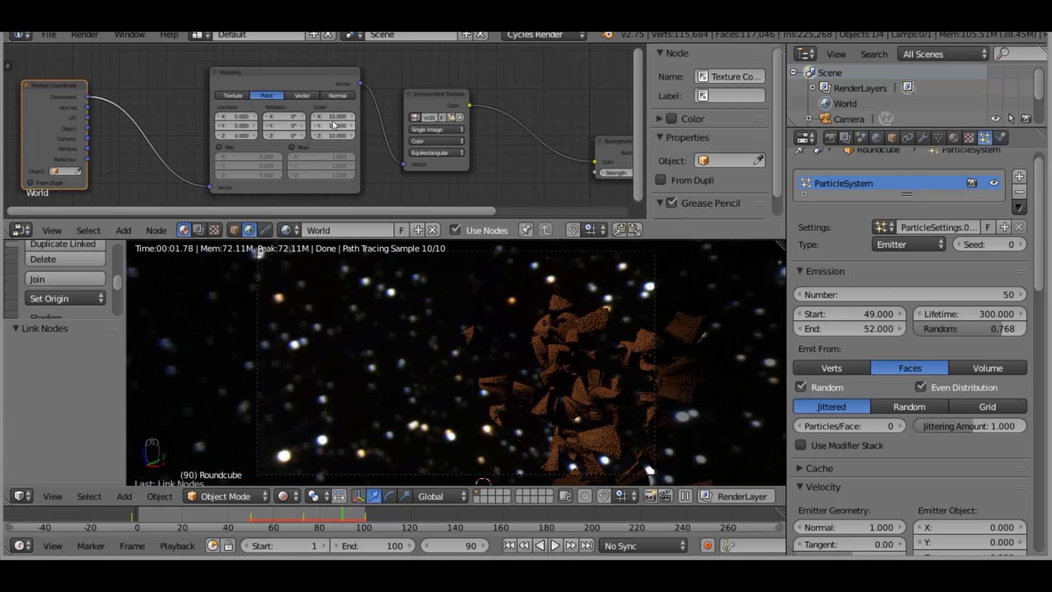
{"action": "scroll", "coordinate": [429, 337], "scroll_direction": "down", "scroll_amount": 7}
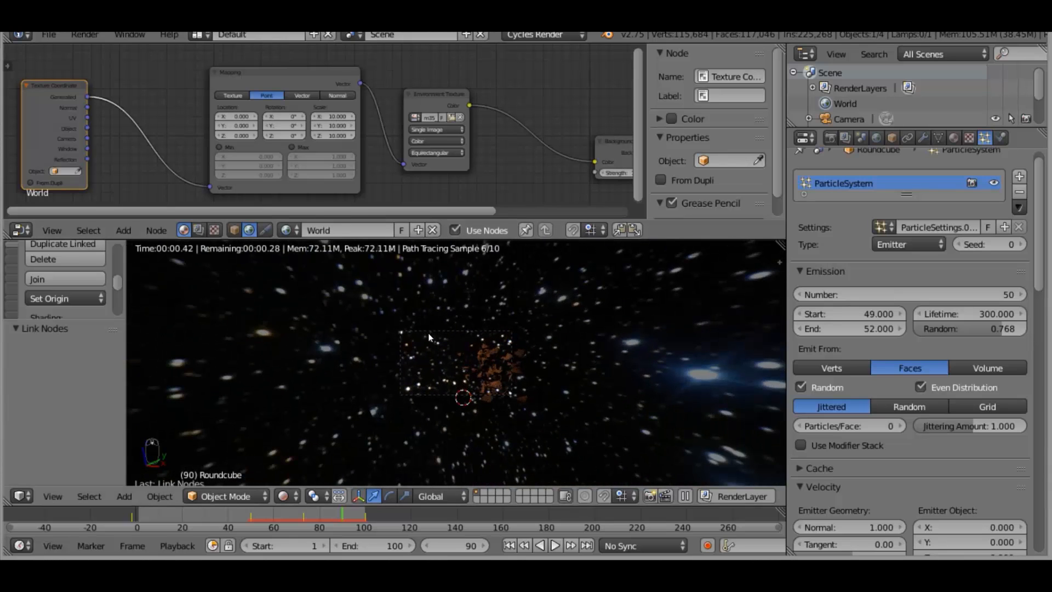
{"action": "scroll", "coordinate": [428, 328], "scroll_direction": "up", "scroll_amount": 8}
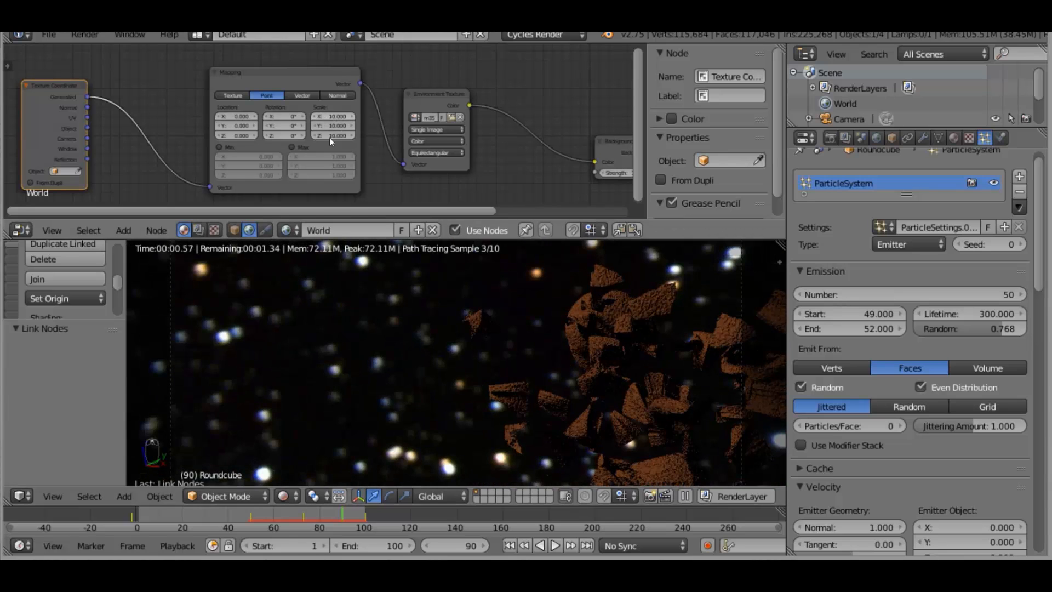
{"action": "scroll", "coordinate": [330, 137], "scroll_direction": "down", "scroll_amount": 1}
{"action": "scroll", "coordinate": [397, 330], "scroll_direction": "down", "scroll_amount": 2}
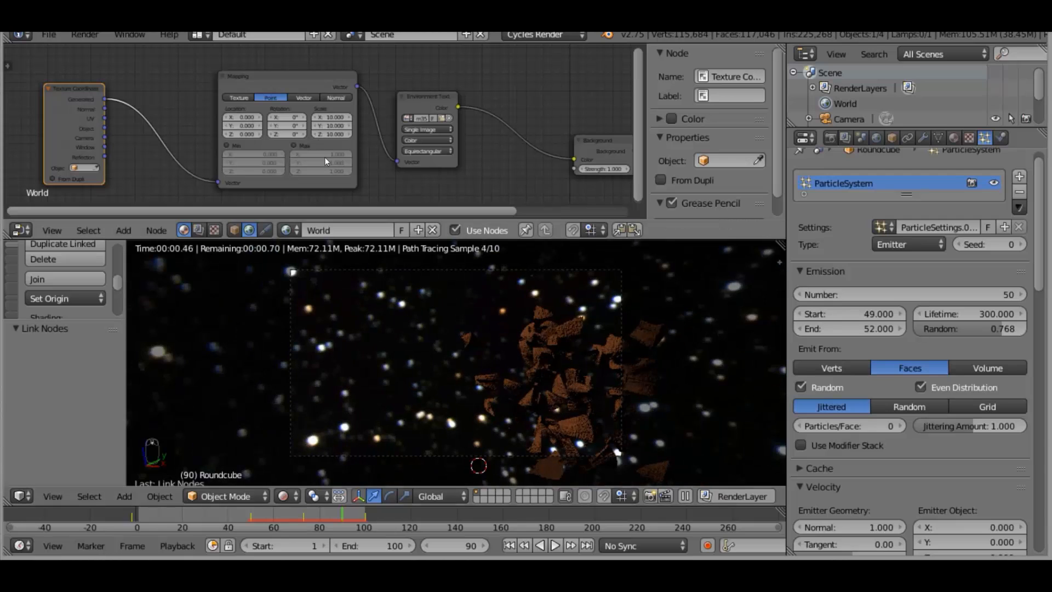
{"action": "left_click", "coordinate": [323, 116]}
{"action": "type", "text": "20"}
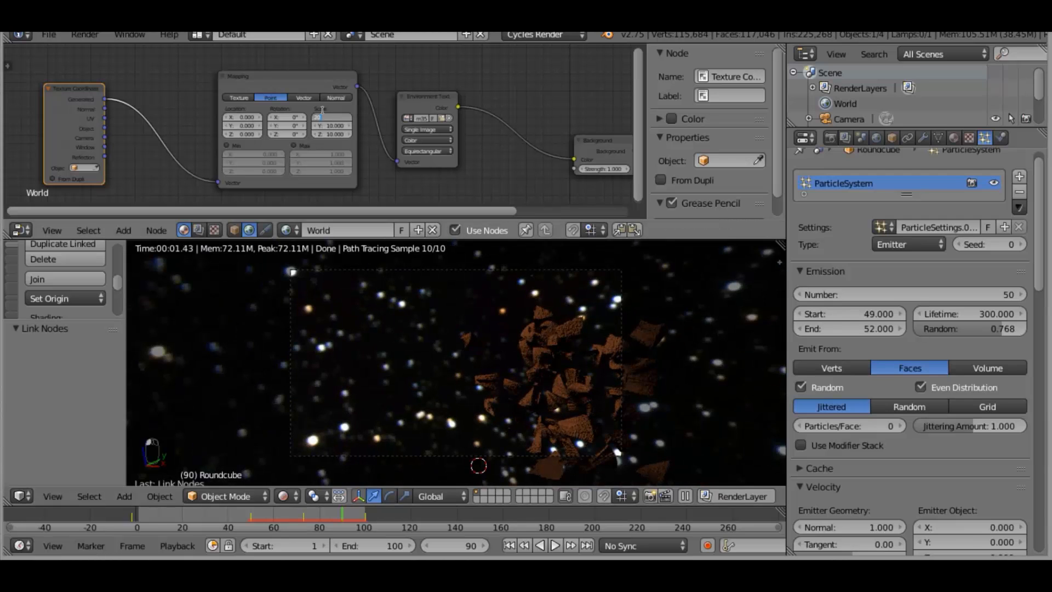
{"action": "key", "text": "Return"}
{"action": "left_click", "coordinate": [326, 125]}
{"action": "type", "text": "20"}
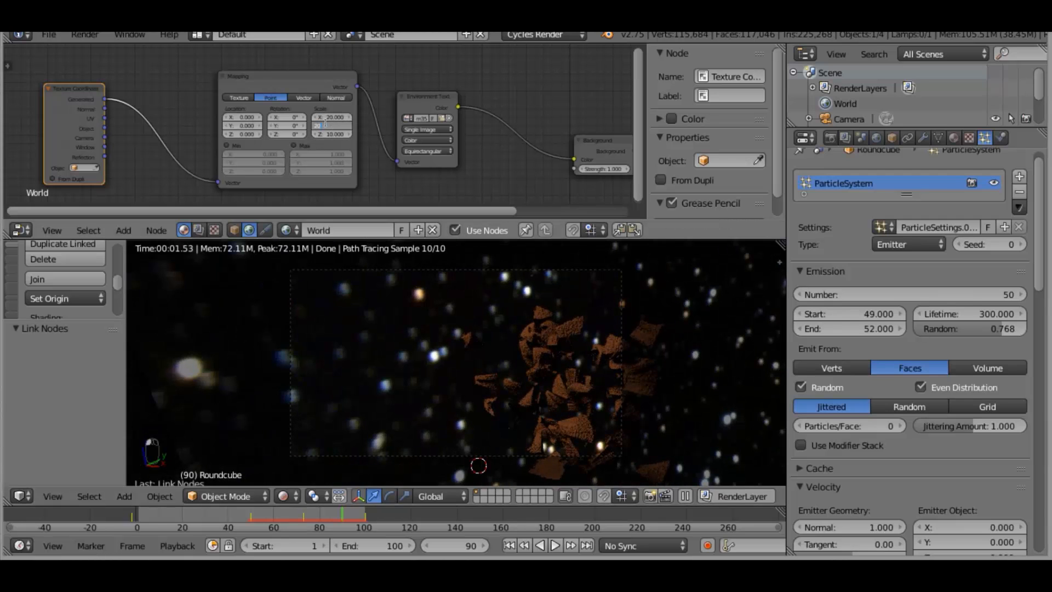
{"action": "key", "text": "Return"}
{"action": "left_click", "coordinate": [320, 133]}
{"action": "type", "text": "20"}
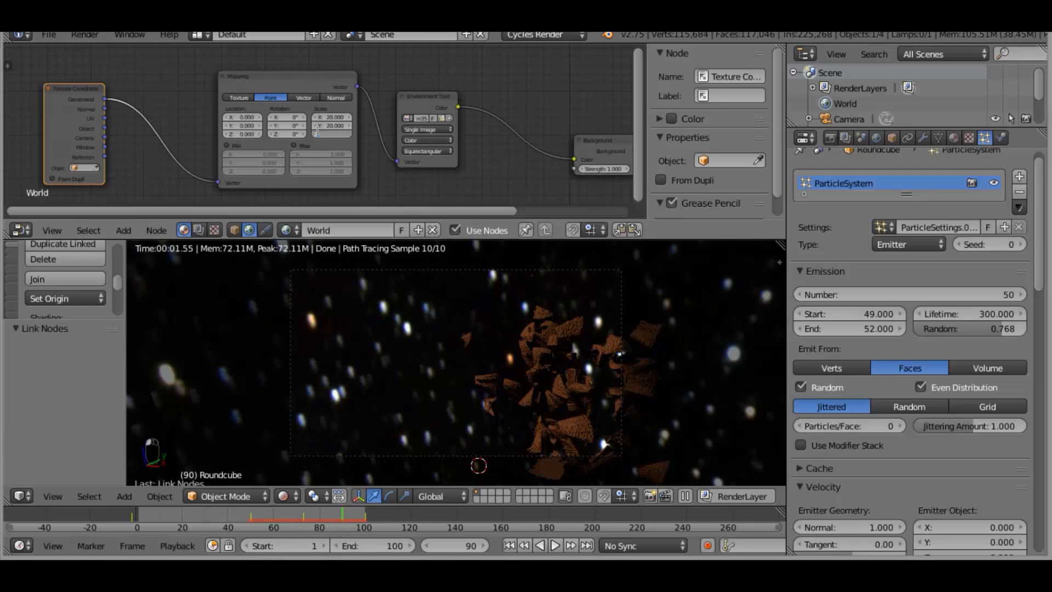
{"action": "key", "text": "Return"}
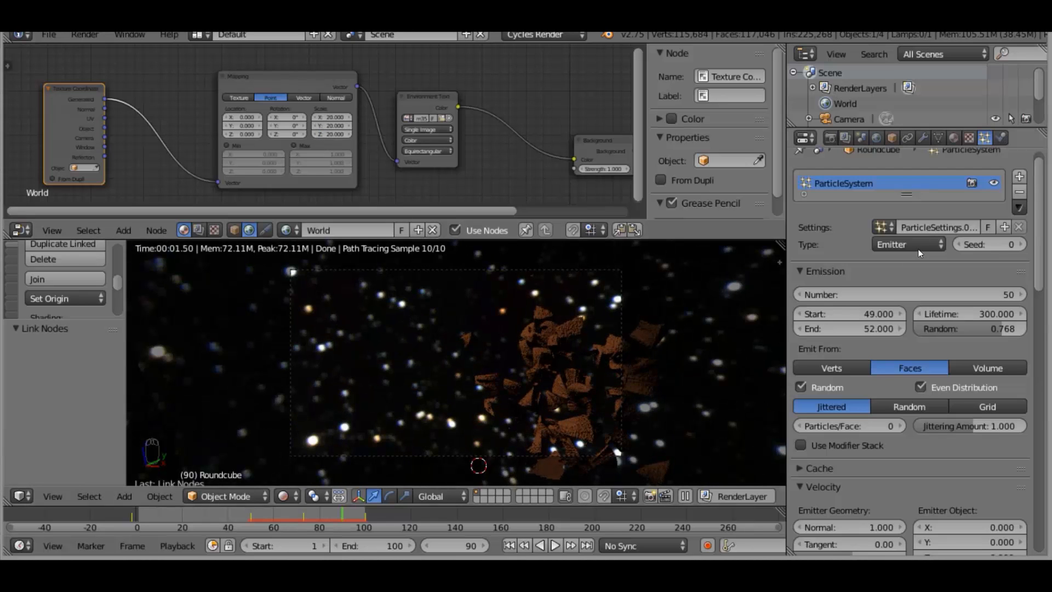
Set the PNG output compression to 100% in the scene's render settings
{"action": "left_click", "coordinate": [831, 138]}
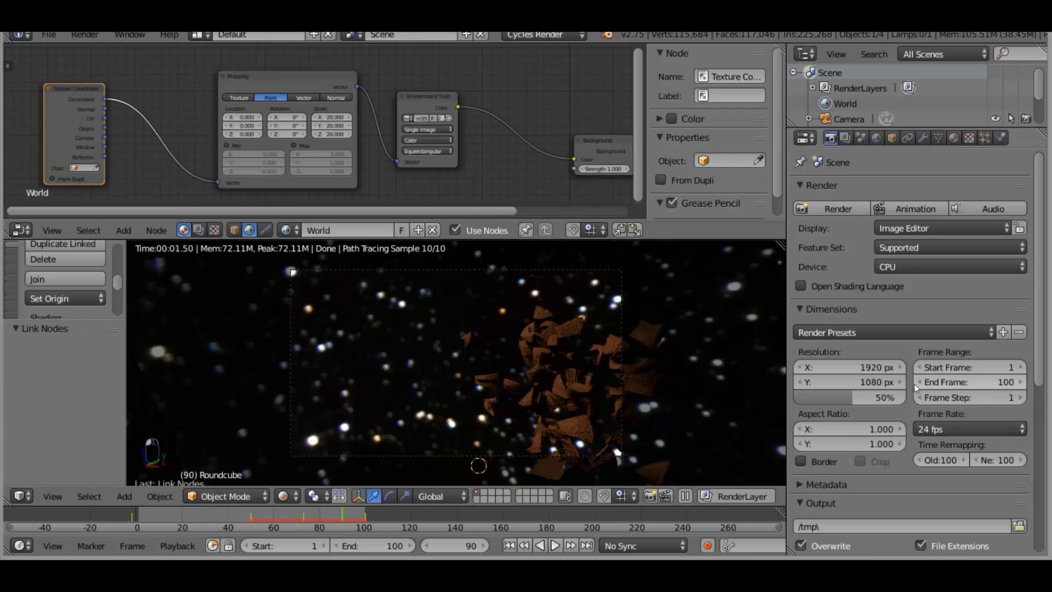
{"action": "scroll", "coordinate": [895, 395], "scroll_direction": "down", "scroll_amount": 6}
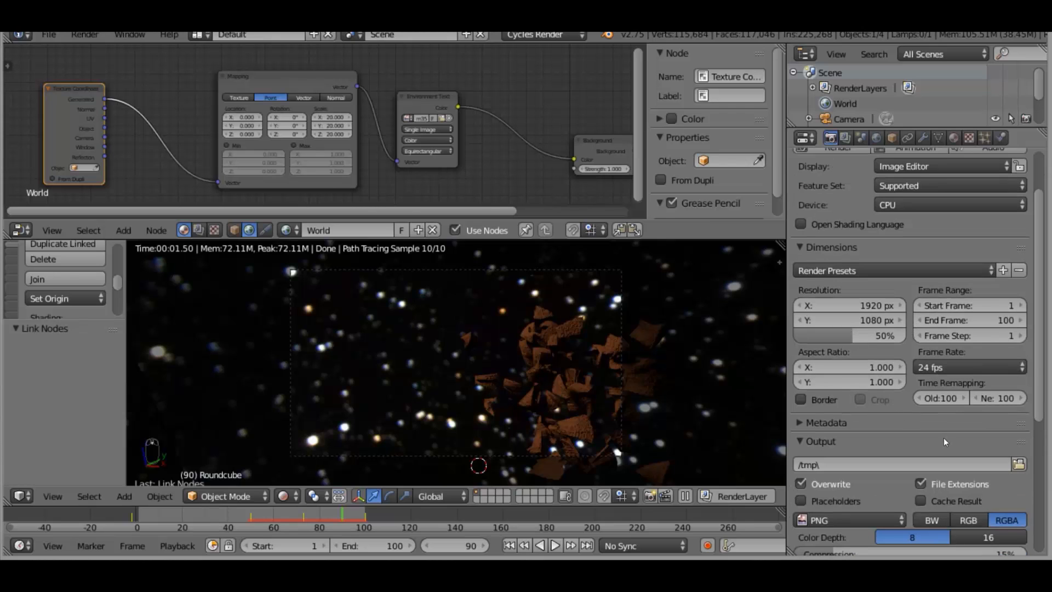
{"action": "left_click_drag", "start_coordinate": [856, 465], "coordinate": [908, 465]}
Expand the Sampling settings and set the final render samples to 200
{"action": "scroll", "coordinate": [907, 465], "scroll_direction": "down", "scroll_amount": 4}
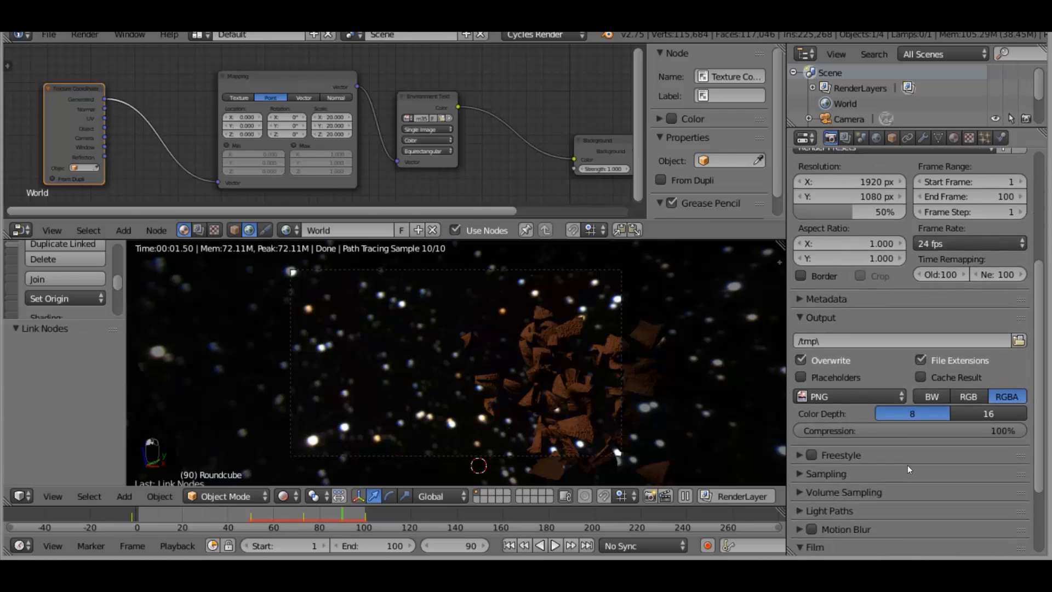
{"action": "left_click", "coordinate": [795, 414]}
{"action": "scroll", "coordinate": [934, 459], "scroll_direction": "down", "scroll_amount": 2}
{"action": "left_click", "coordinate": [934, 460]}
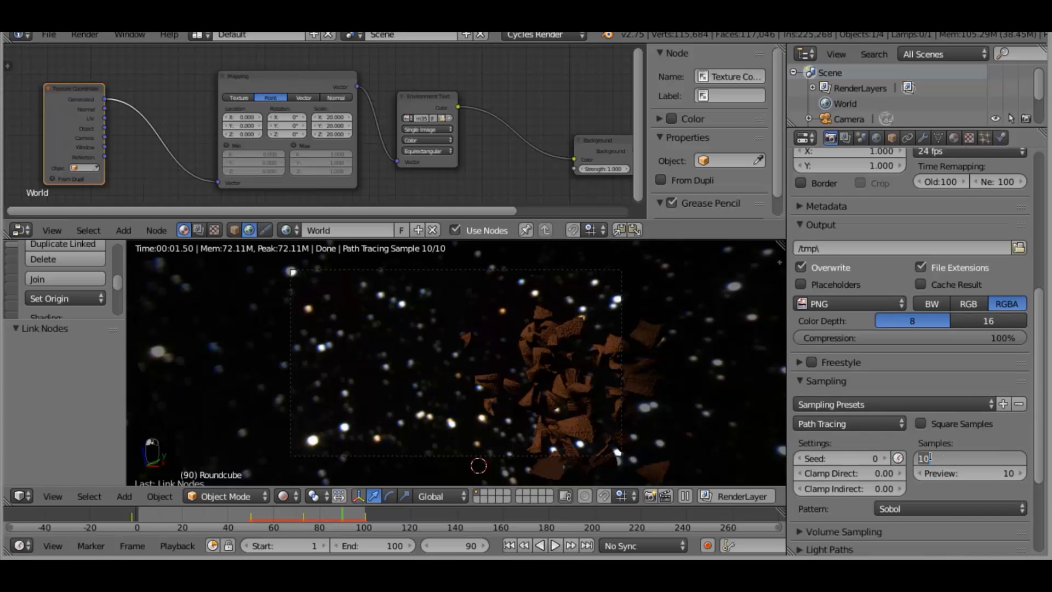
{"action": "type", "text": "200"}
{"action": "key", "text": "Return"}
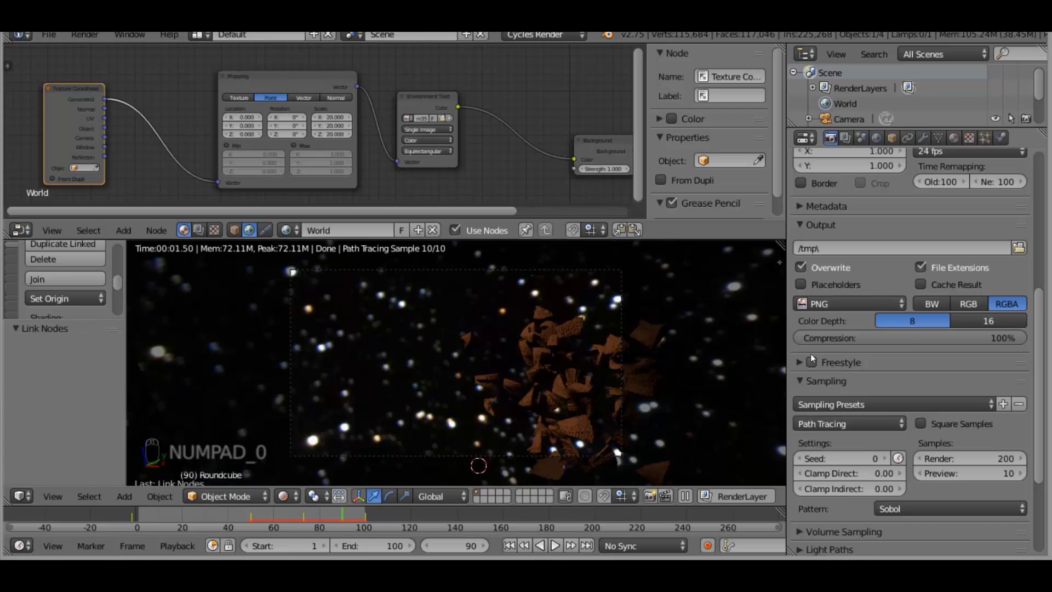
Try a render frame rate of 60 fps, and return it to 24 fps
{"action": "scroll", "coordinate": [939, 425], "scroll_direction": "down", "scroll_amount": 3}
{"action": "scroll", "coordinate": [912, 463], "scroll_direction": "down", "scroll_amount": 3}
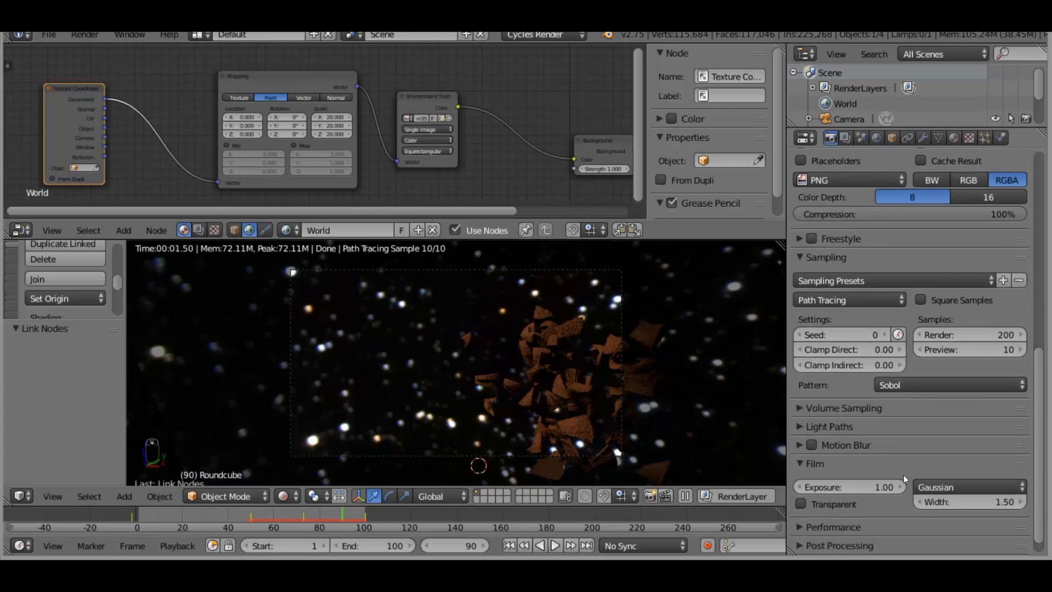
{"action": "scroll", "coordinate": [919, 419], "scroll_direction": "up", "scroll_amount": 7}
{"action": "scroll", "coordinate": [935, 454], "scroll_direction": "down", "scroll_amount": 2}
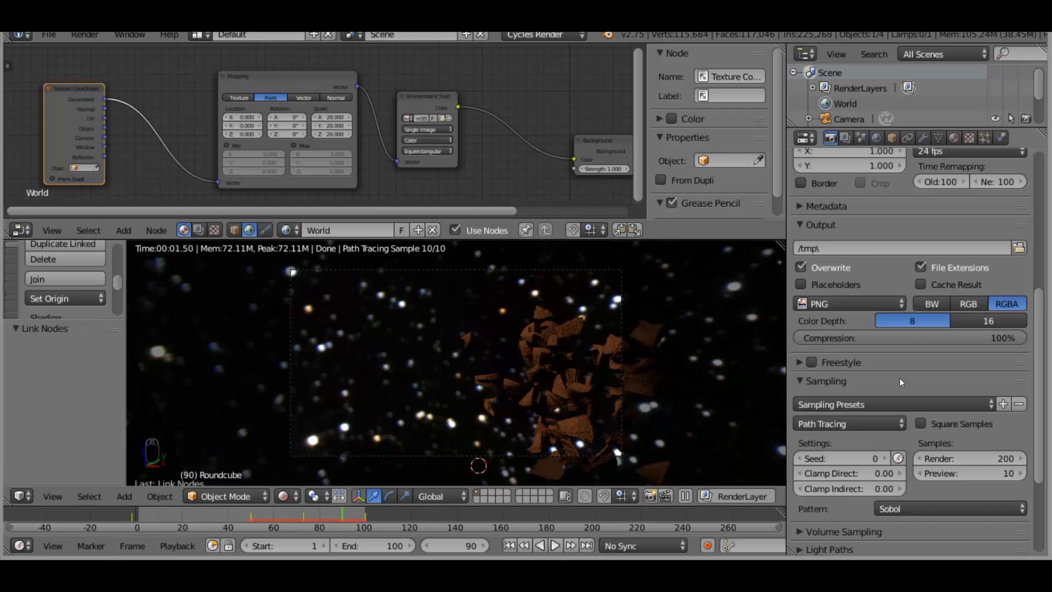
{"action": "scroll", "coordinate": [866, 383], "scroll_direction": "up", "scroll_amount": 9}
{"action": "scroll", "coordinate": [866, 382], "scroll_direction": "up", "scroll_amount": 4}
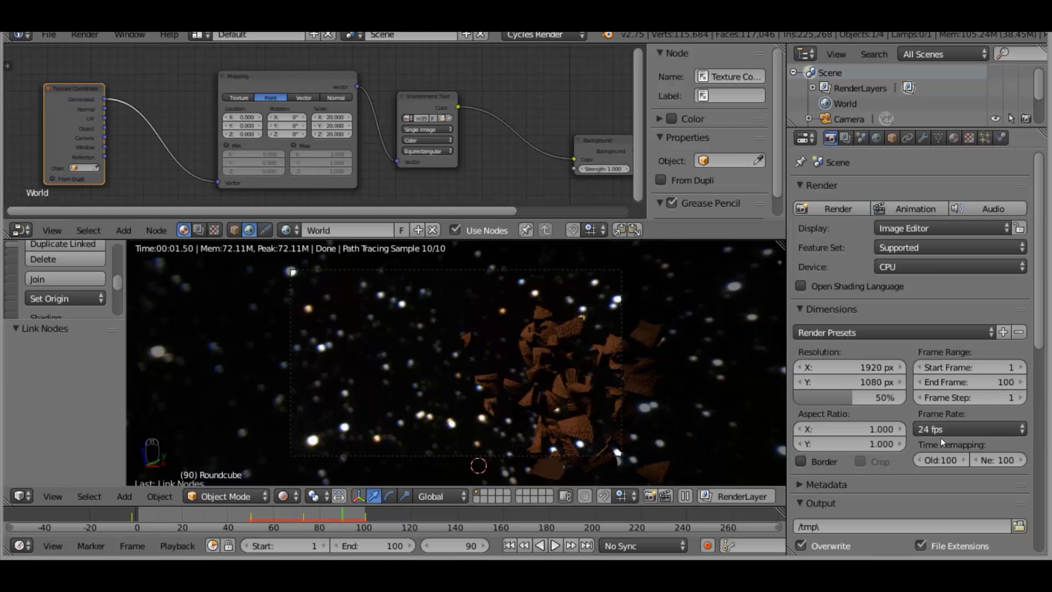
{"action": "scroll", "coordinate": [916, 463], "scroll_direction": "down", "scroll_amount": 3}
{"action": "left_click", "coordinate": [942, 365]}
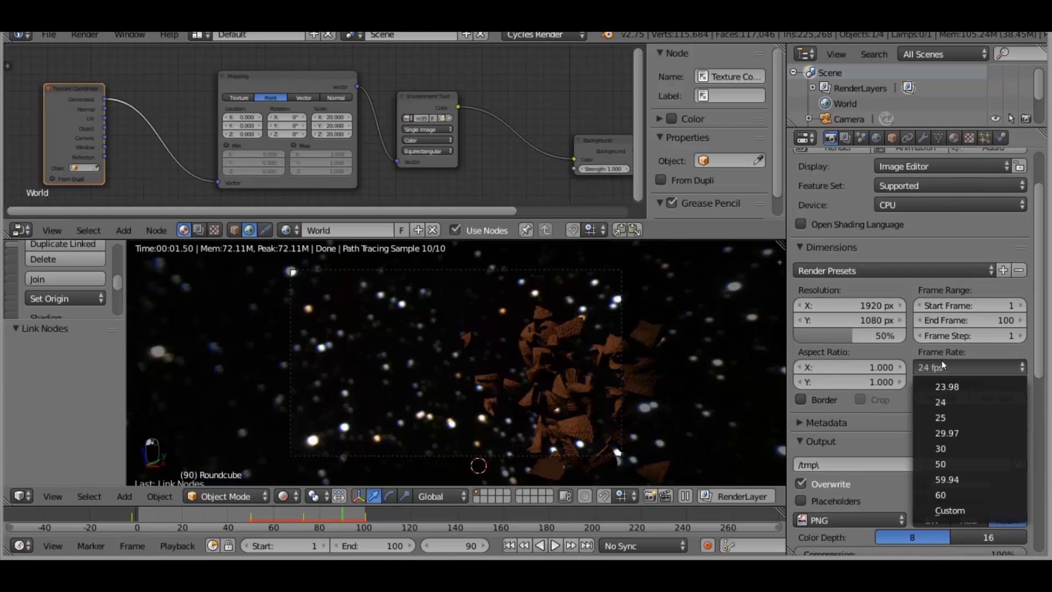
{"action": "left_click", "coordinate": [956, 491]}
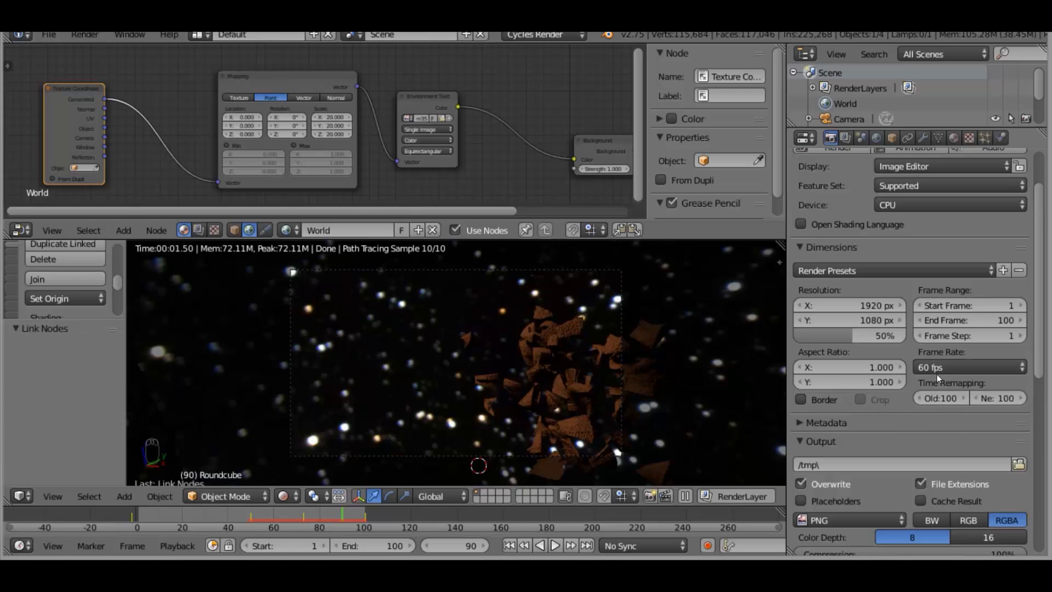
{"action": "left_click", "coordinate": [936, 367]}
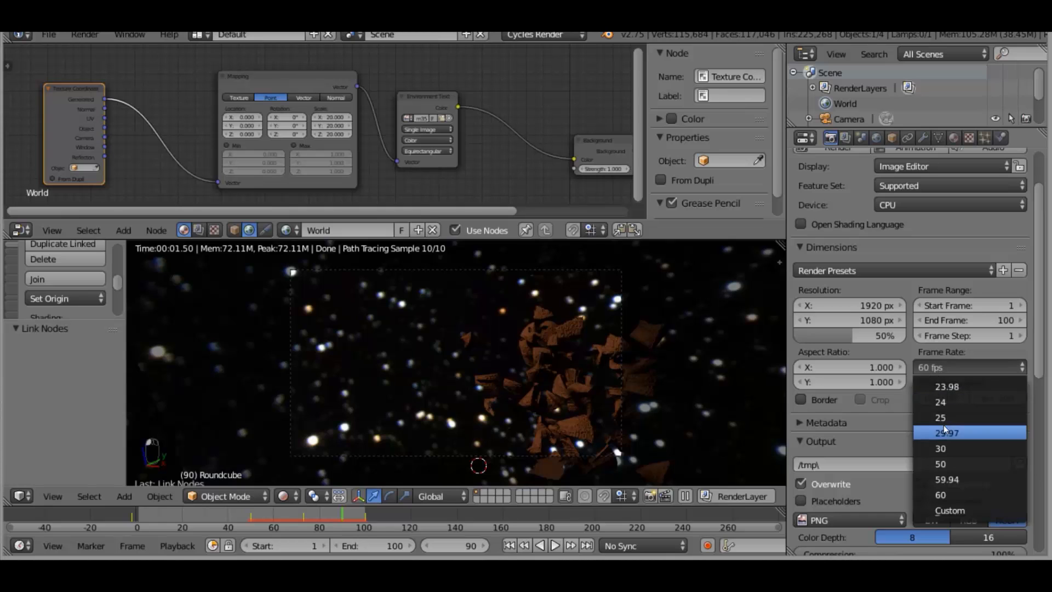
{"action": "left_click", "coordinate": [940, 405]}
{"action": "scroll", "coordinate": [946, 407], "scroll_direction": "down", "scroll_amount": 10}
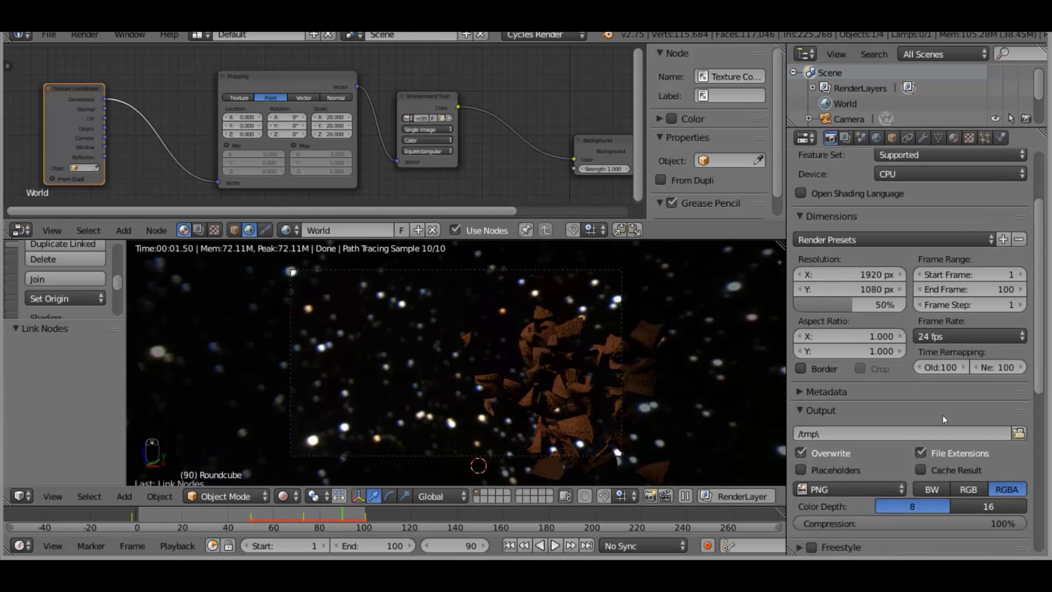
{"action": "scroll", "coordinate": [810, 430], "scroll_direction": "down", "scroll_amount": 2}
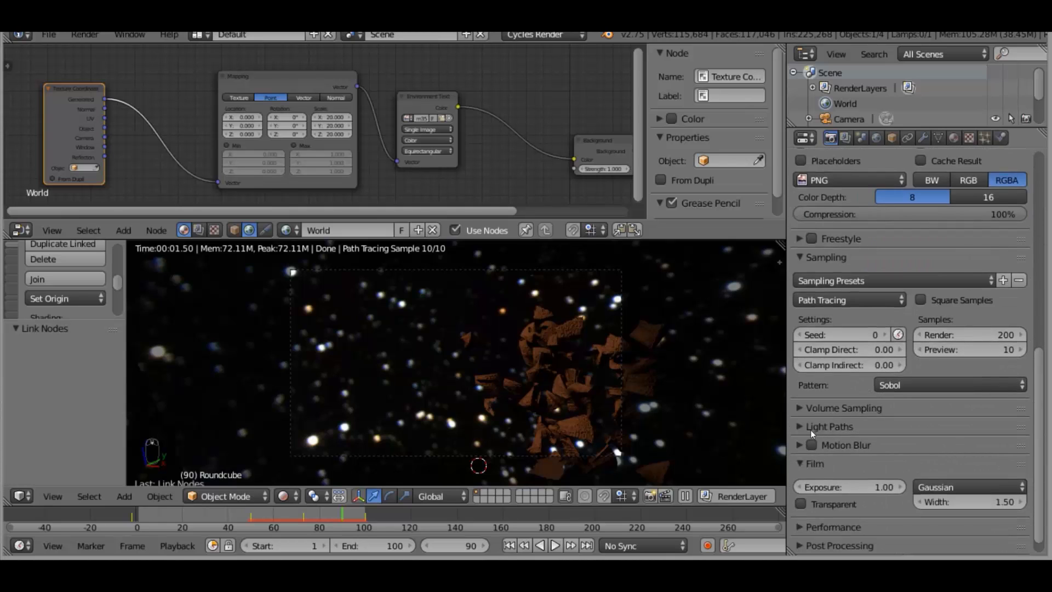